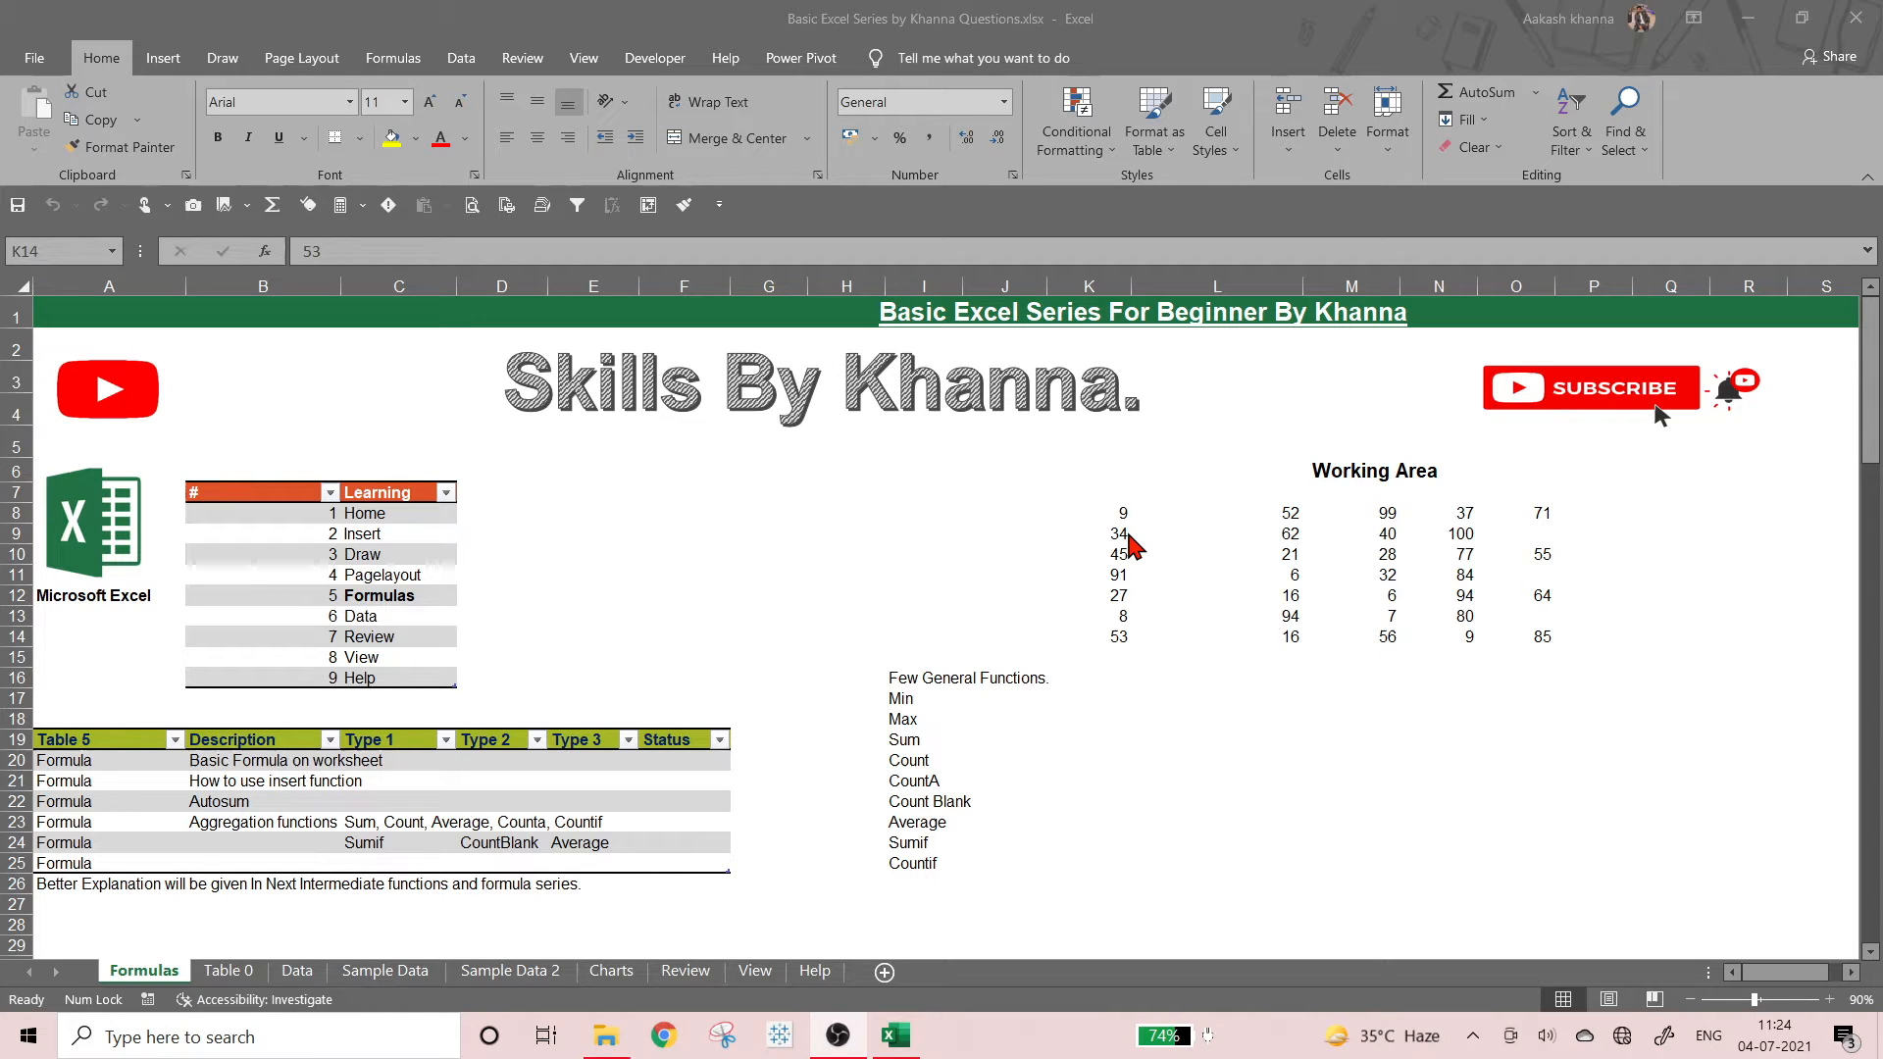
- Select the number block K8:O14 and check its average, count, minimum, maximum and sum in the status bar
scroll(643, 666, down, 1)
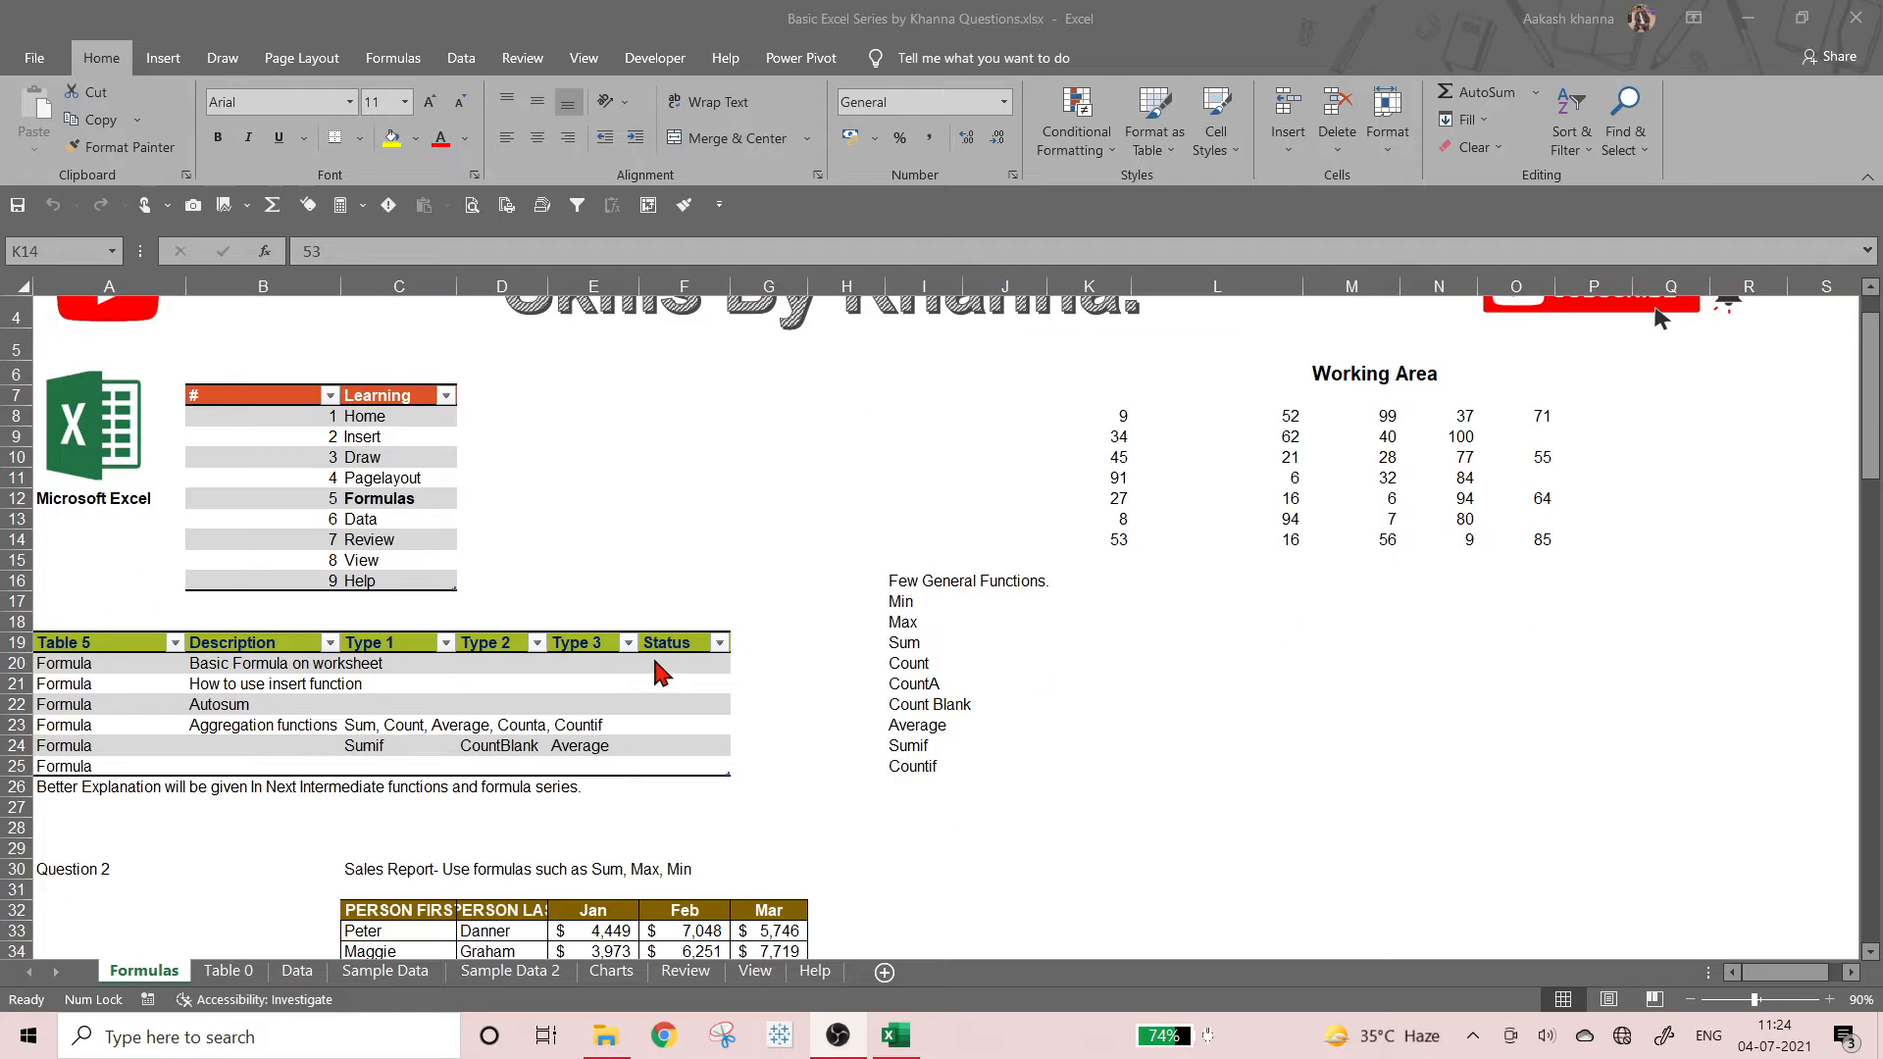
scroll(686, 686, up, 1)
click(1116, 636)
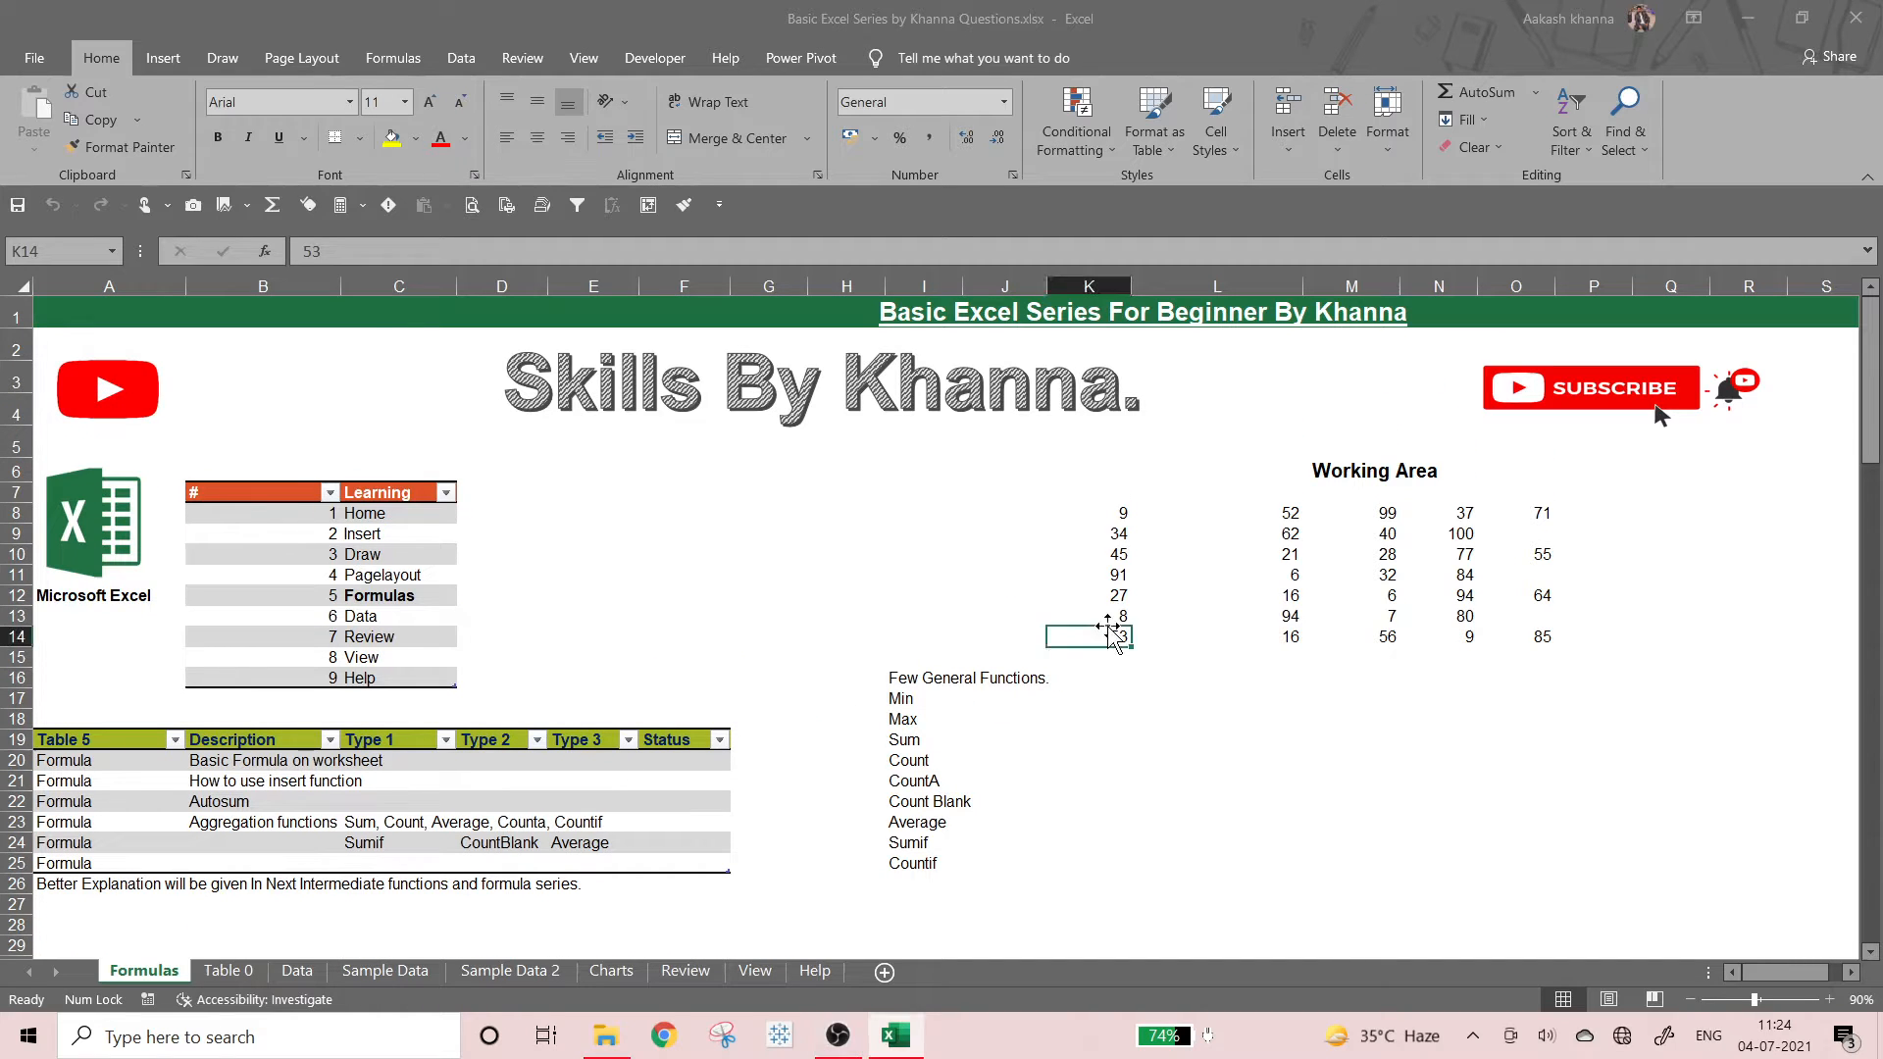
drag(1114, 513, 1542, 639)
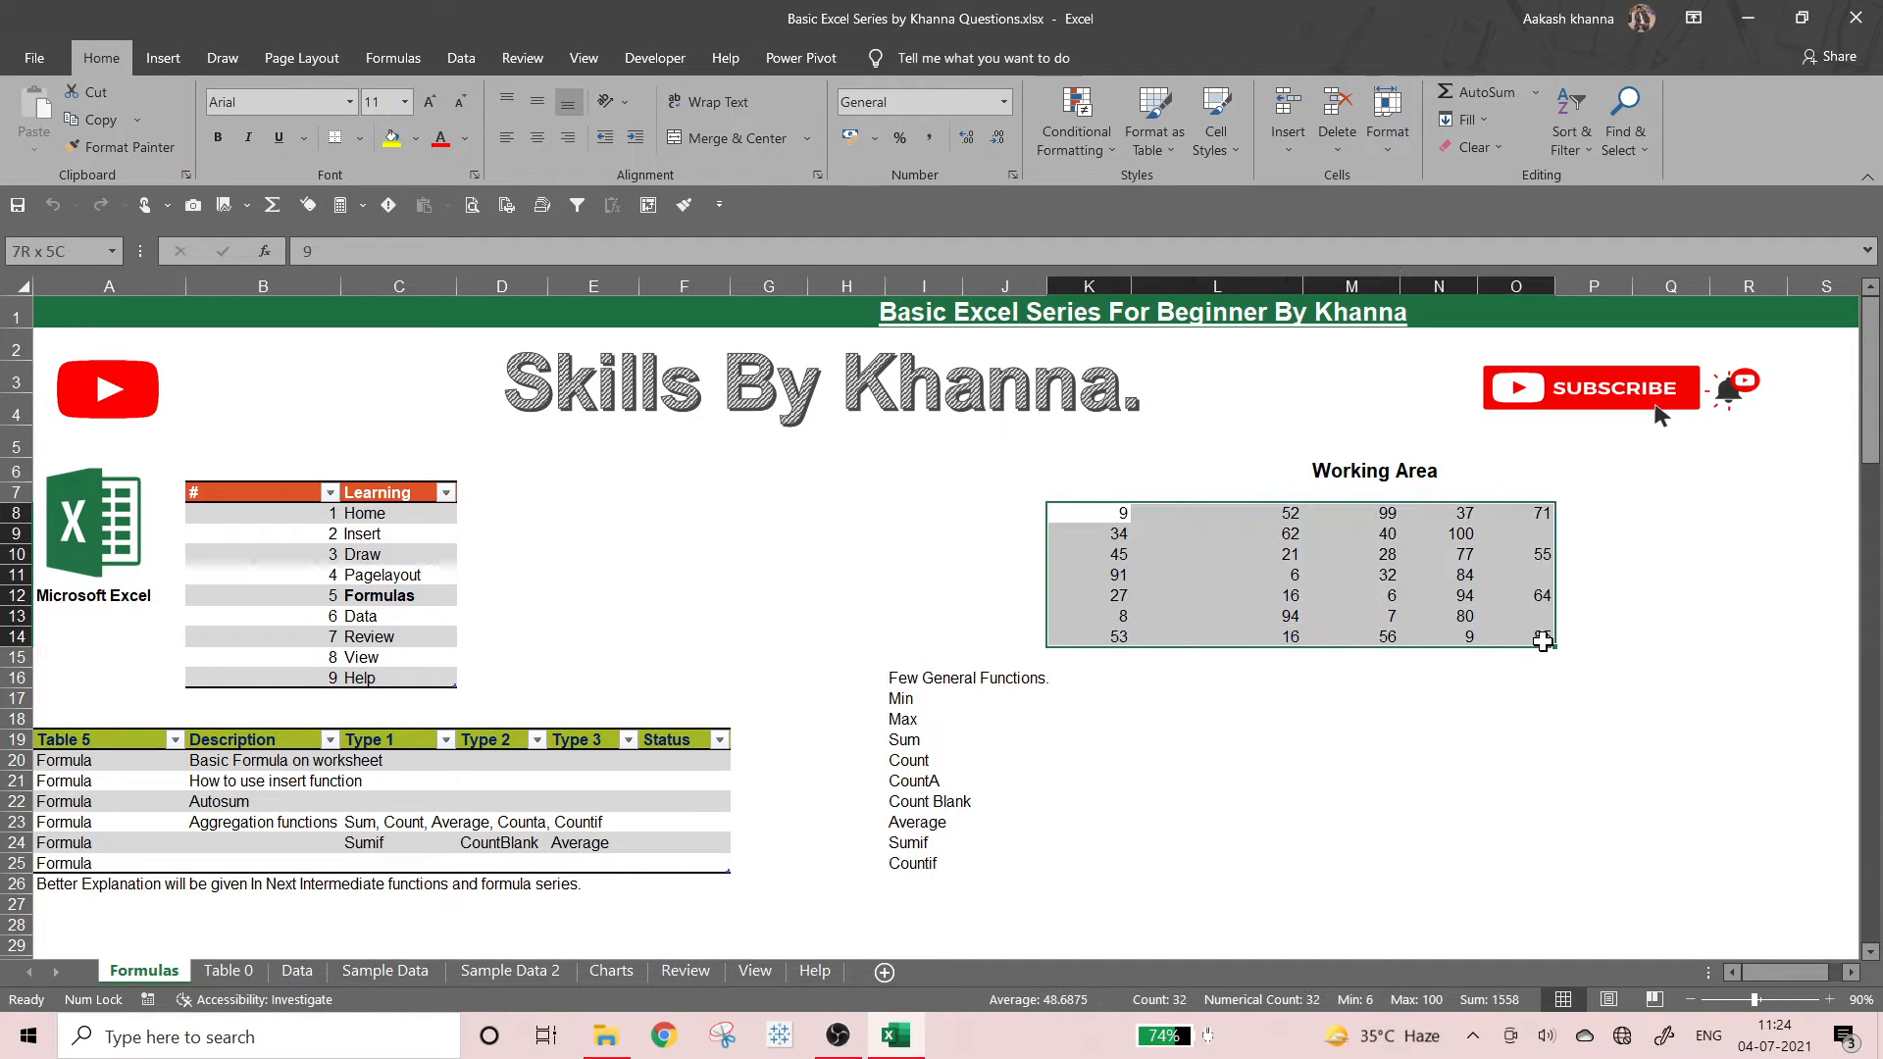
click(1117, 533)
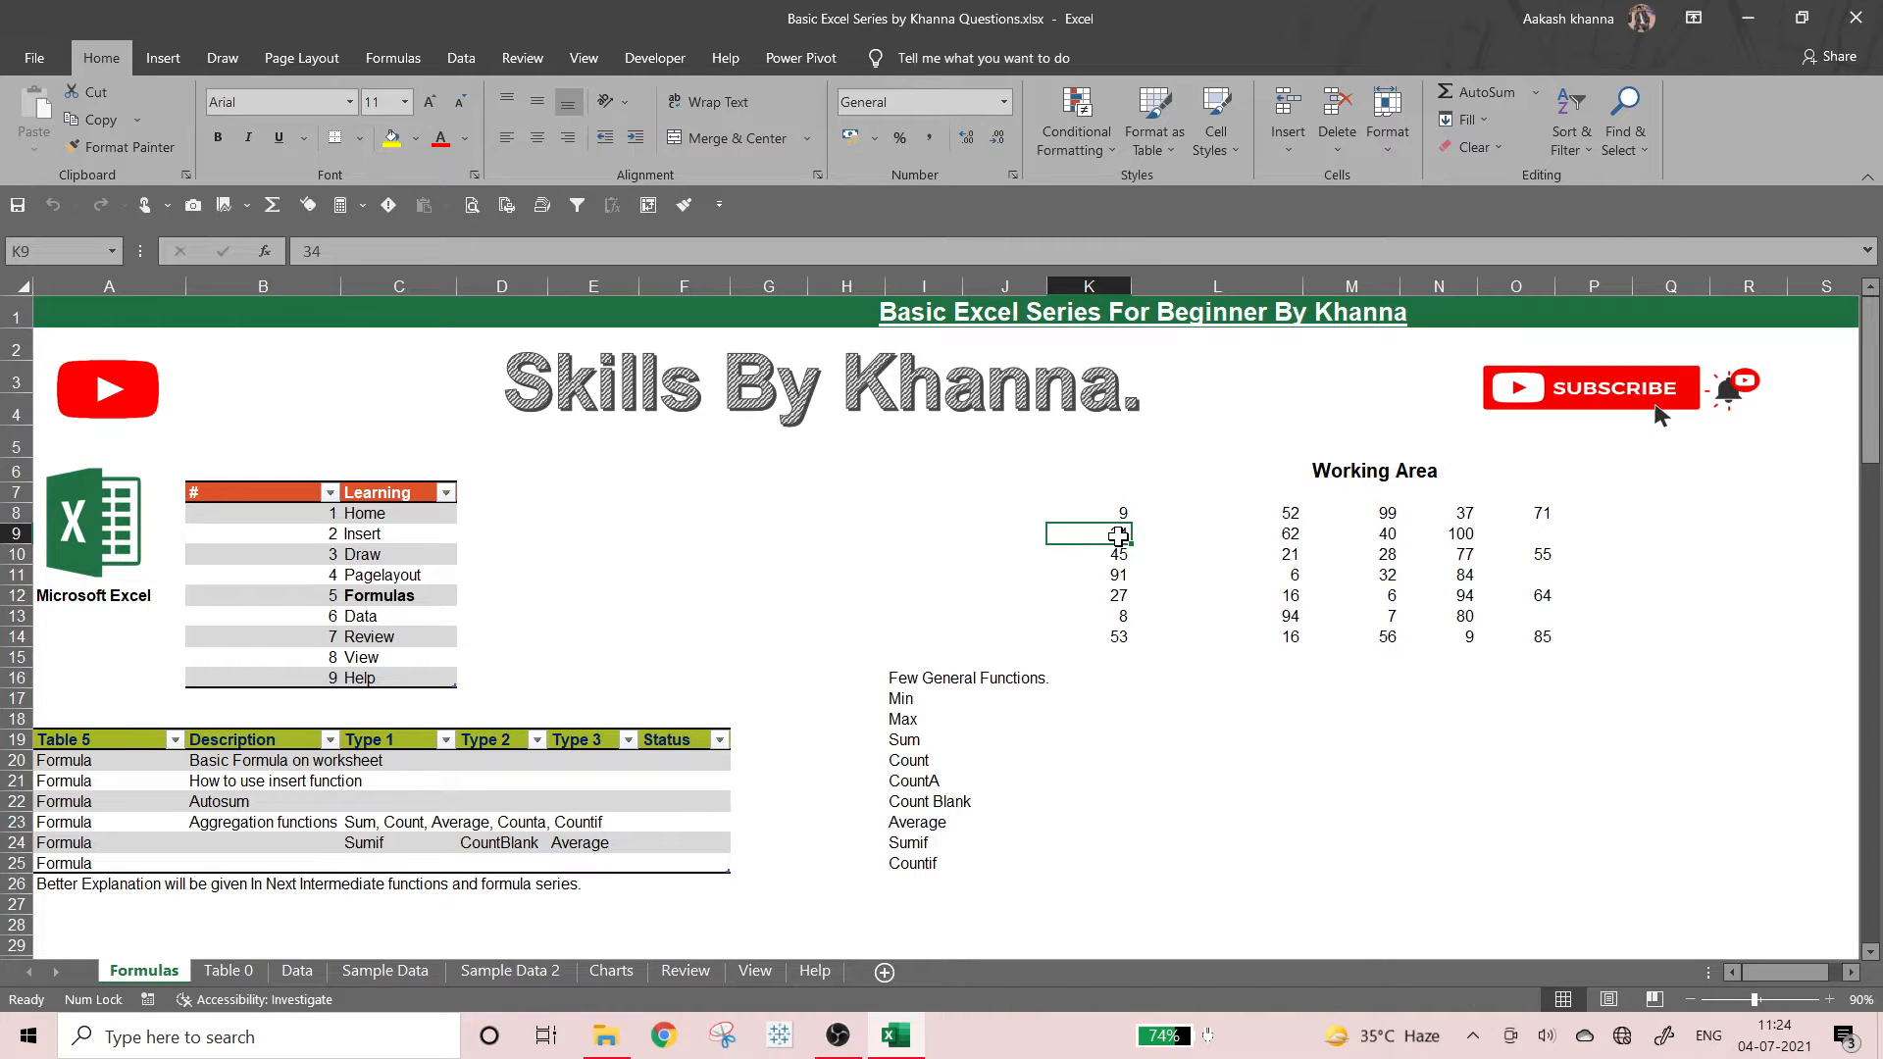
click(1114, 493)
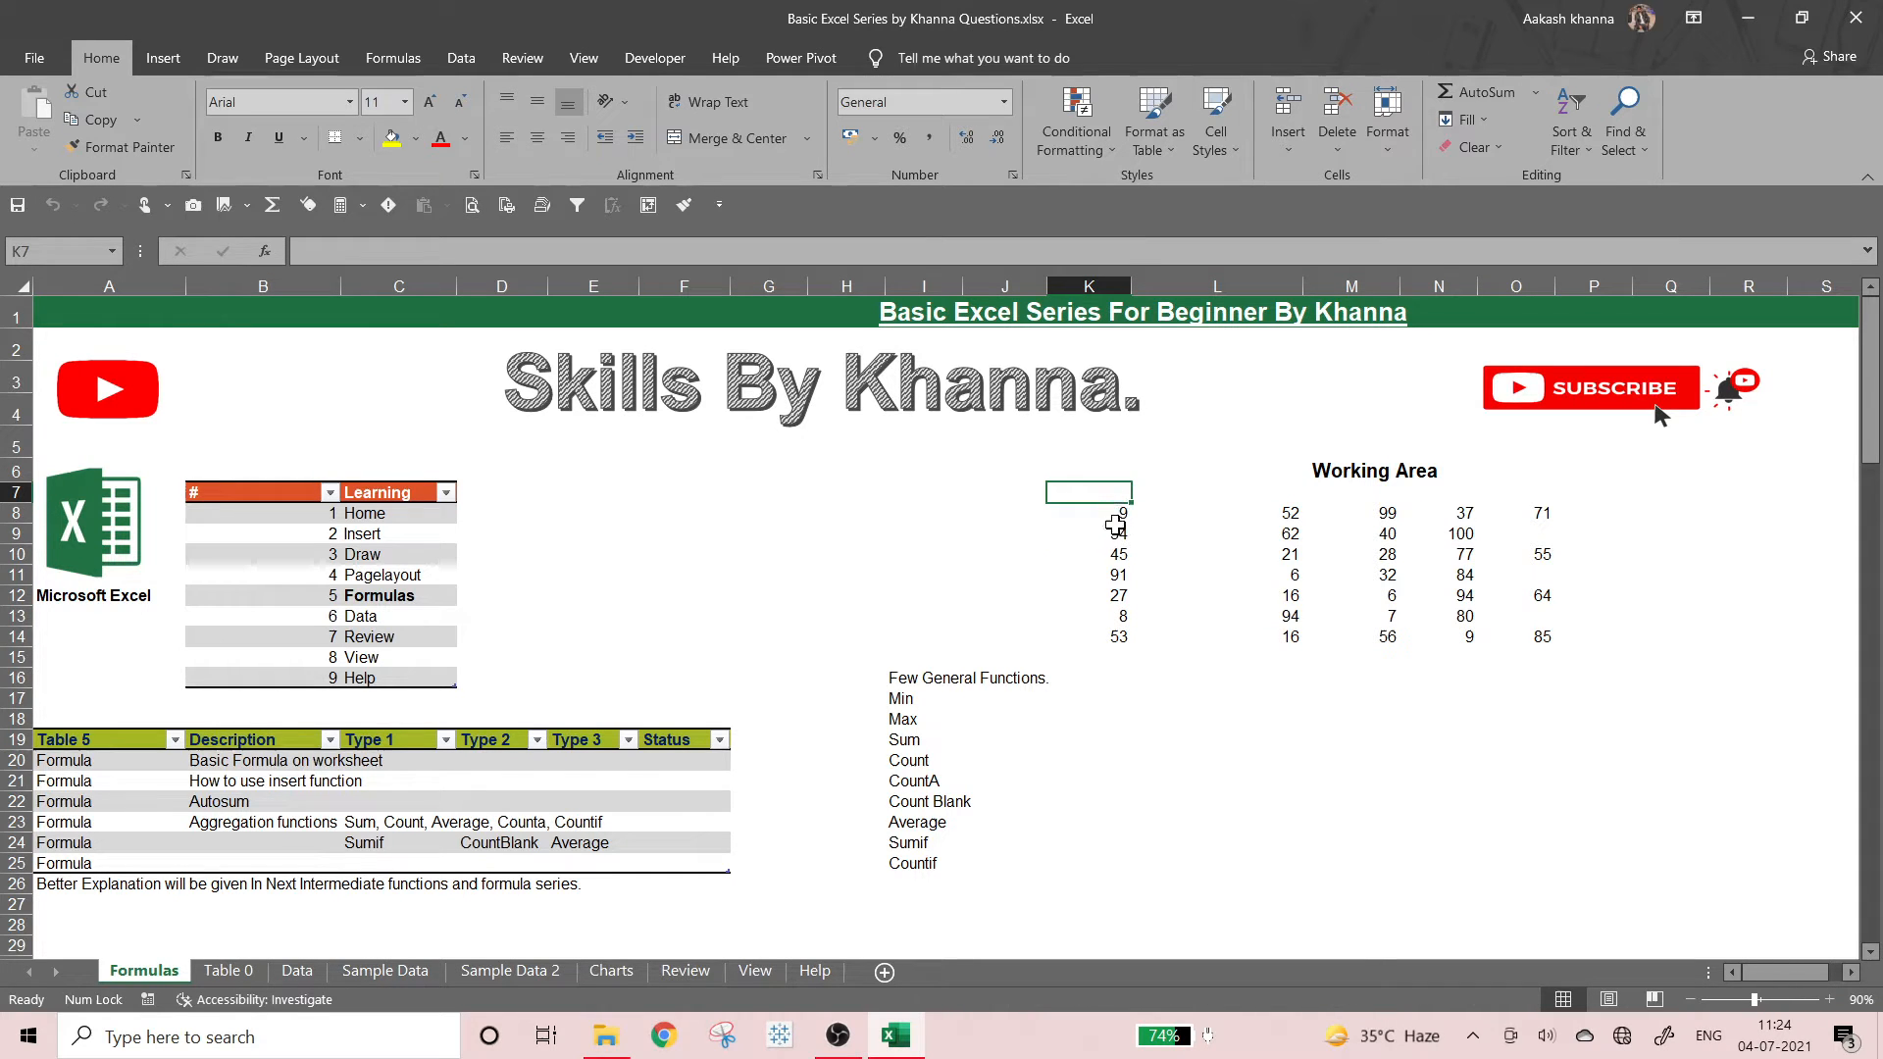
drag(1118, 512, 1520, 652)
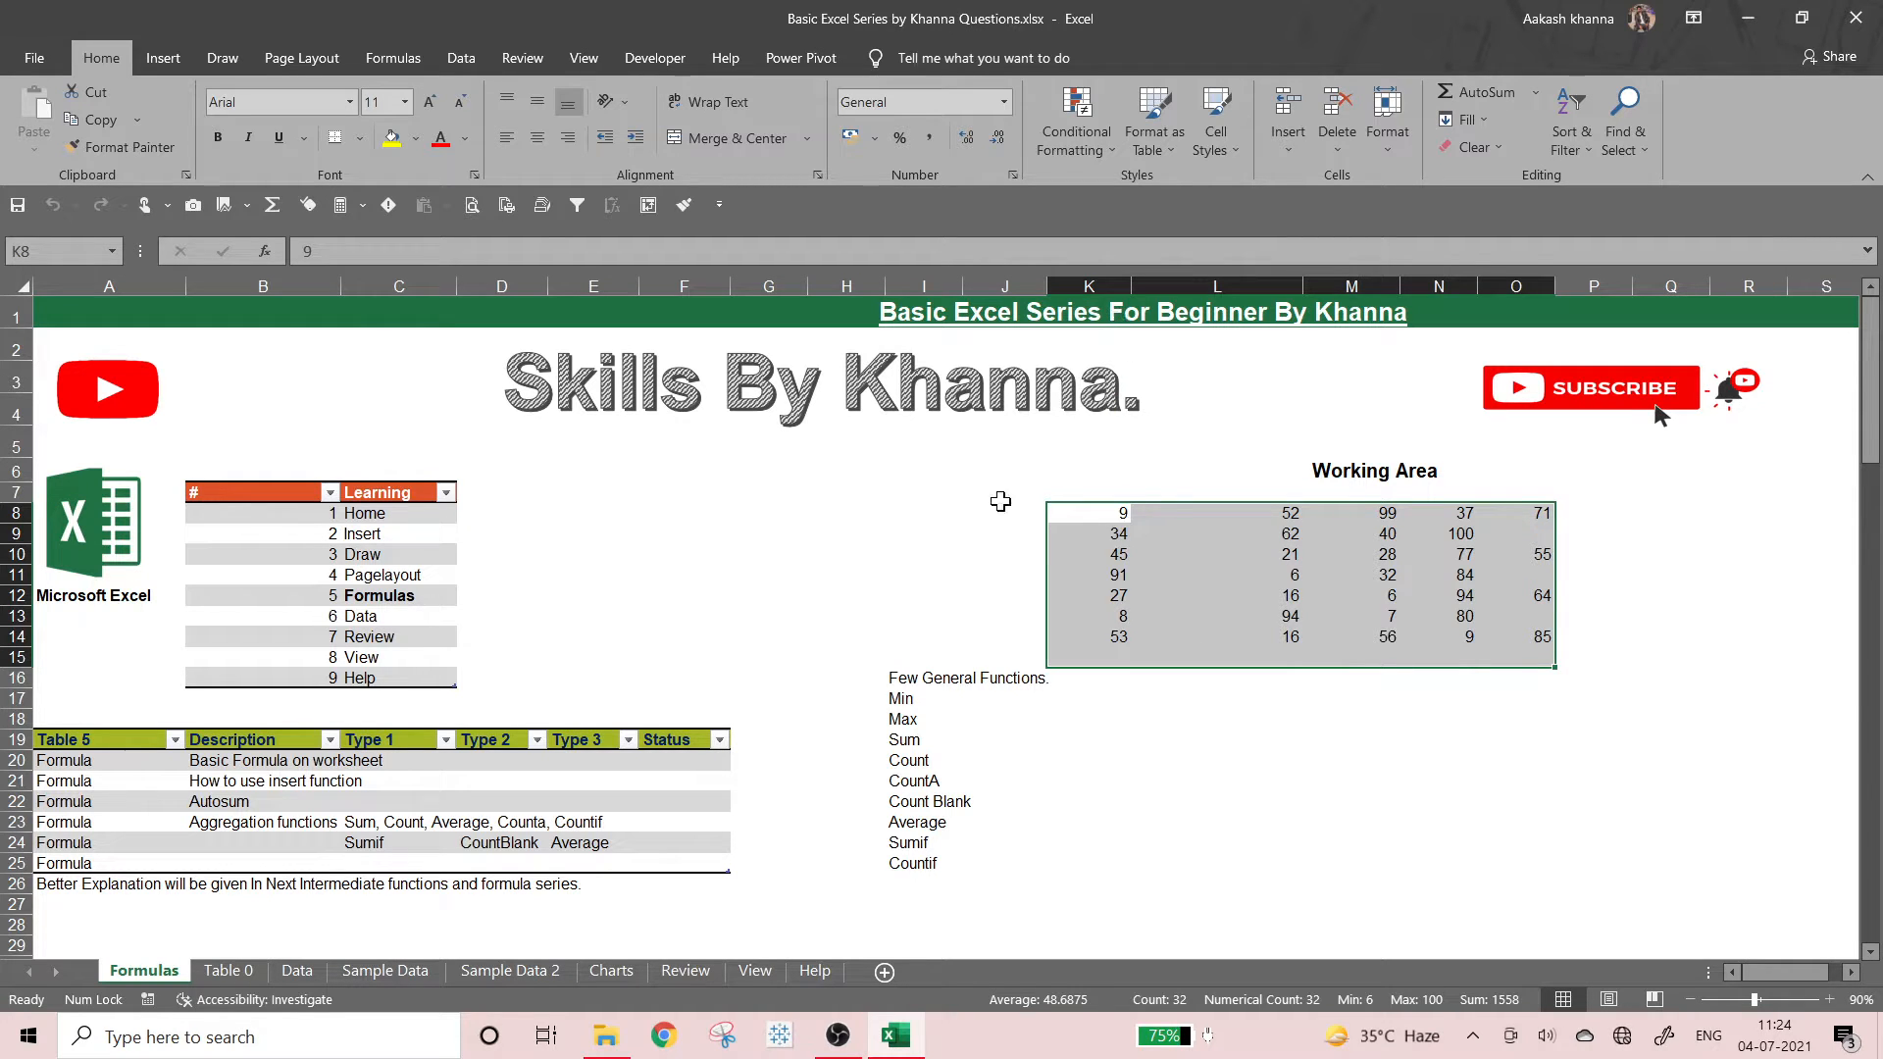
click(1135, 622)
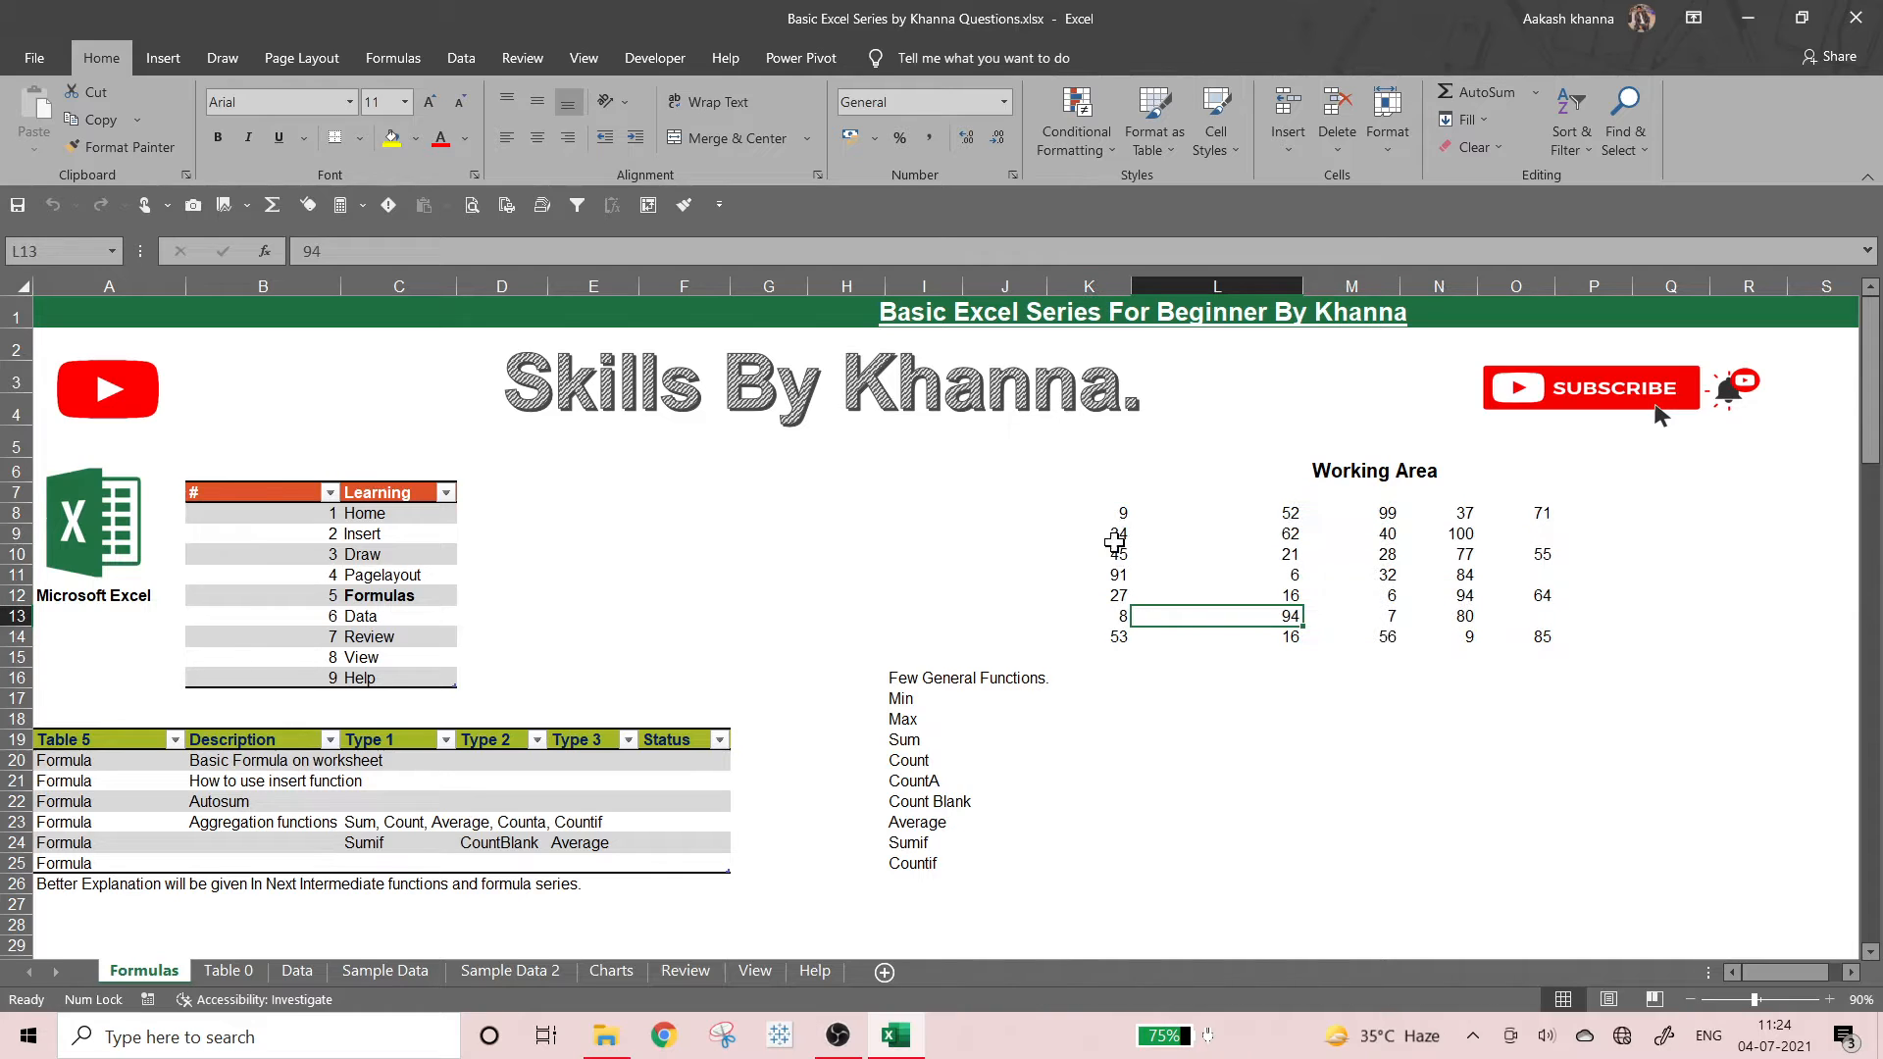
drag(1114, 508, 1510, 635)
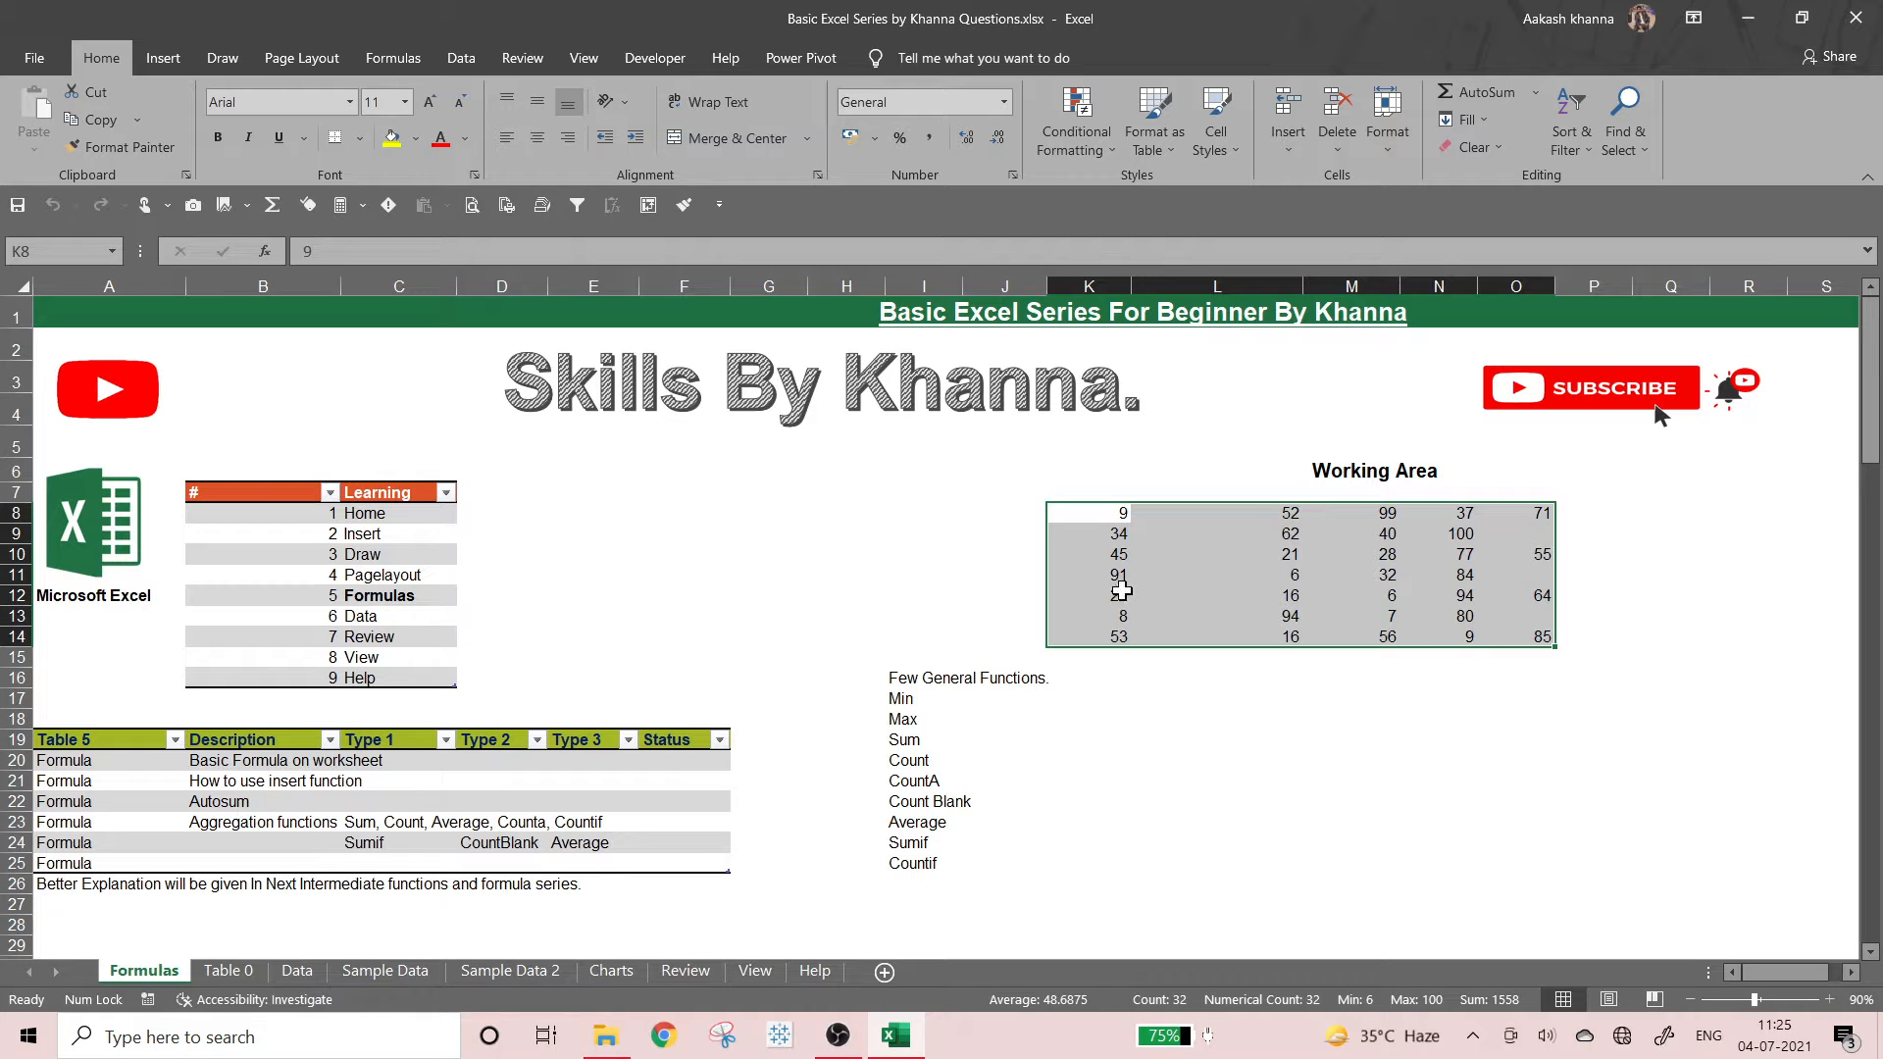
- Go through the individual numbers in column K one cell at a time, starting from K8
click(1091, 508)
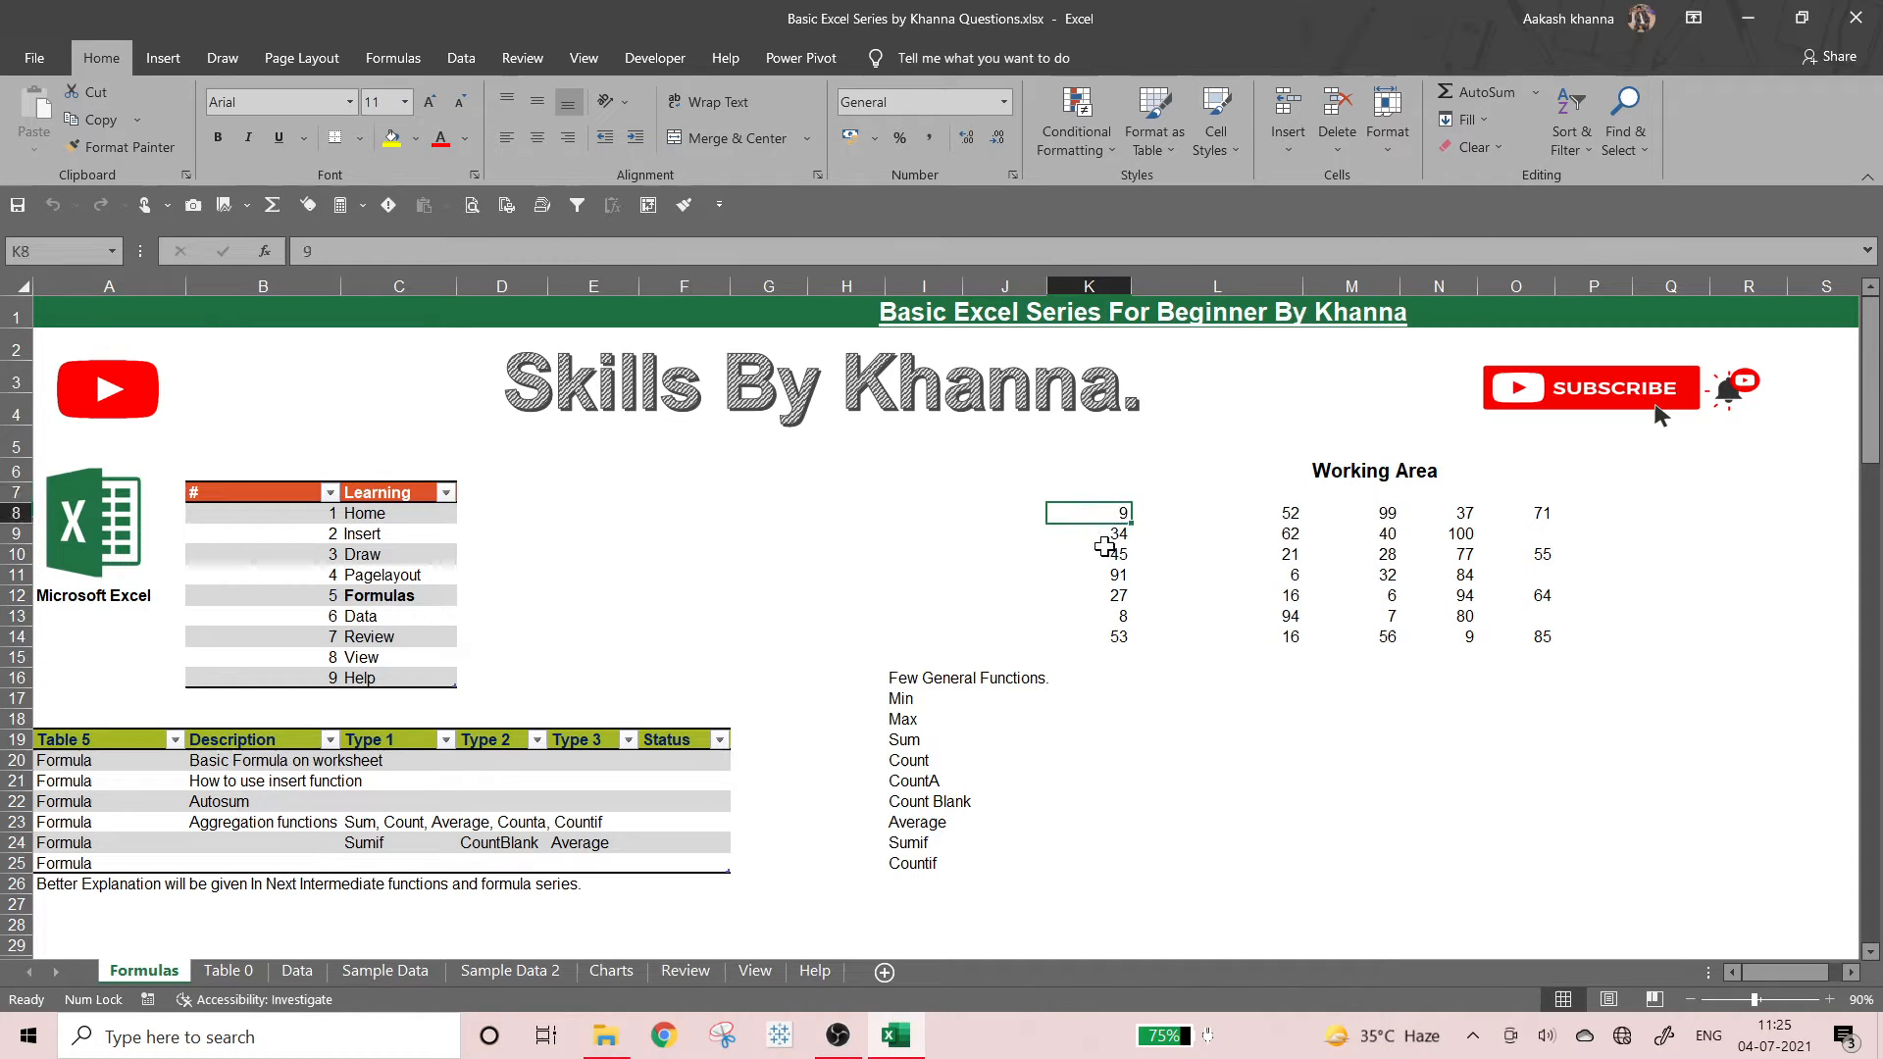
key(Down)
key(Down)
key(Down)
click(1114, 519)
- Review which summary calculations are enabled for the status bar, including Average, Count, Numerical Count, Minimum, Maximum and Sum
right_click(1059, 1000)
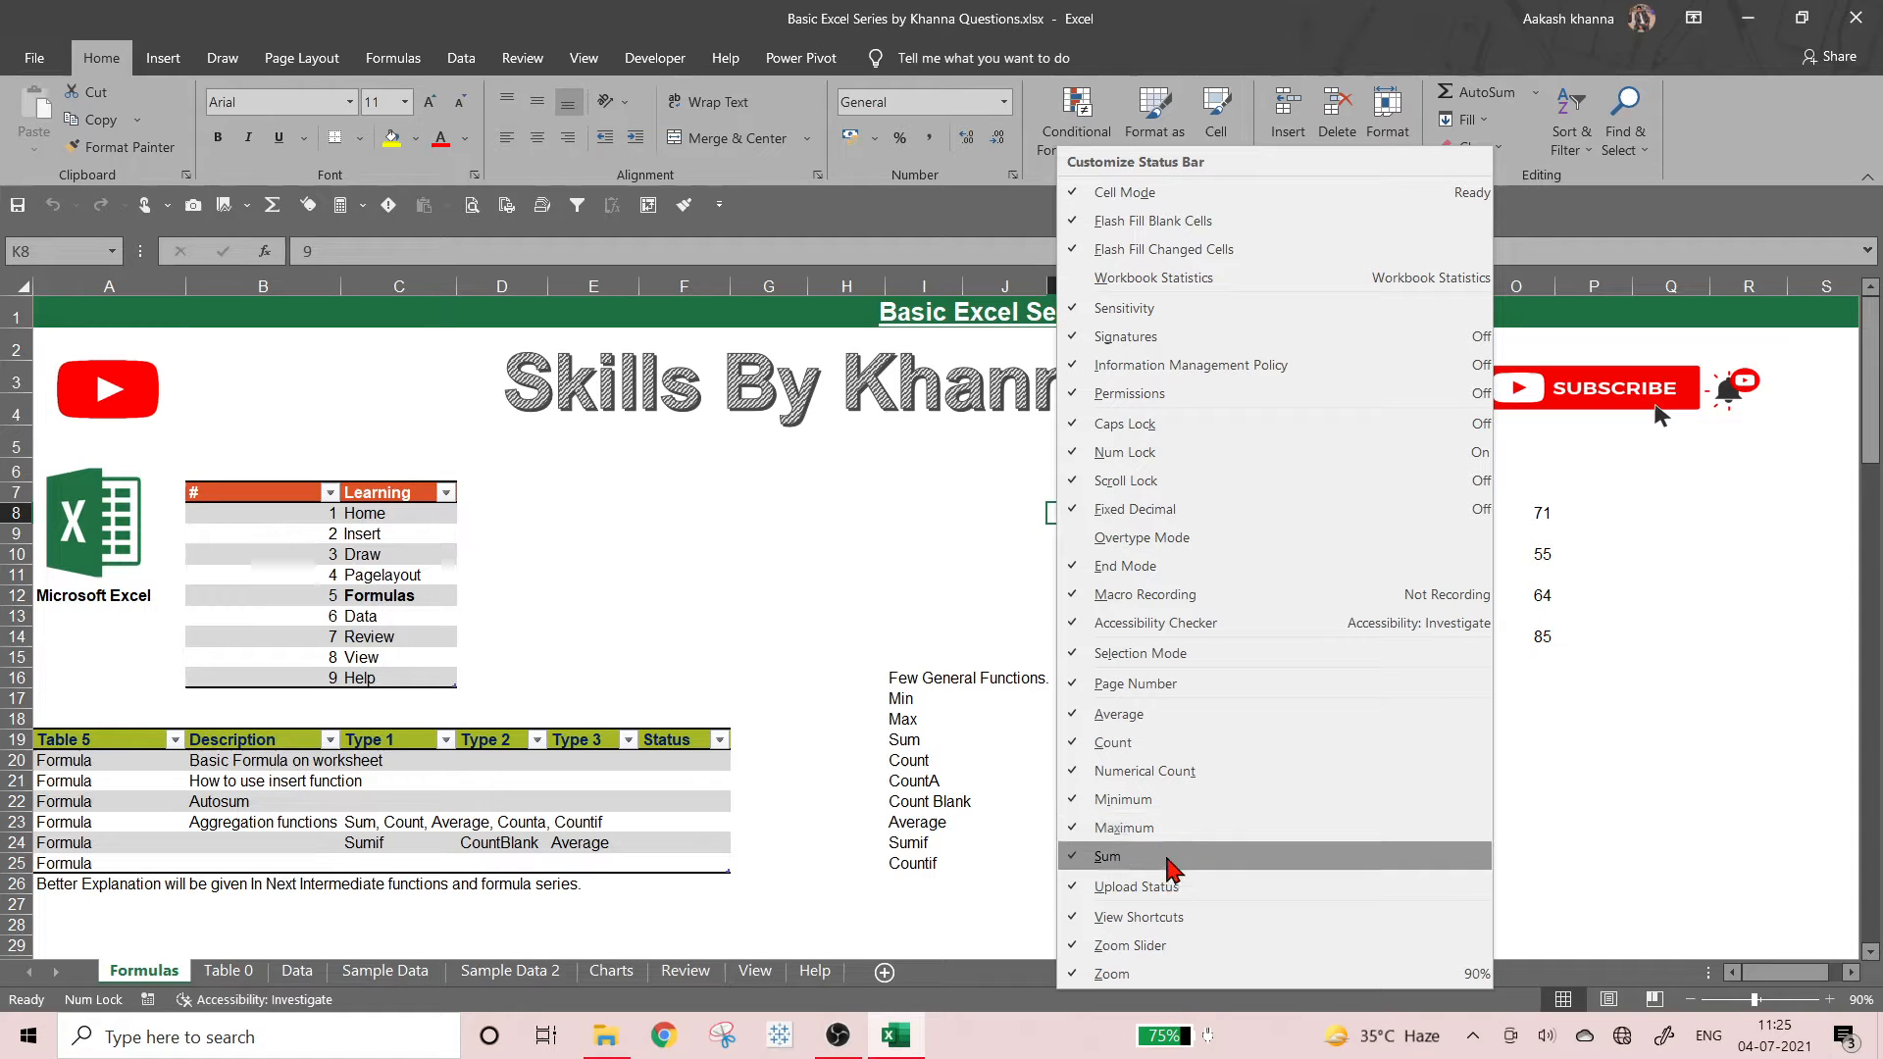
click(1186, 775)
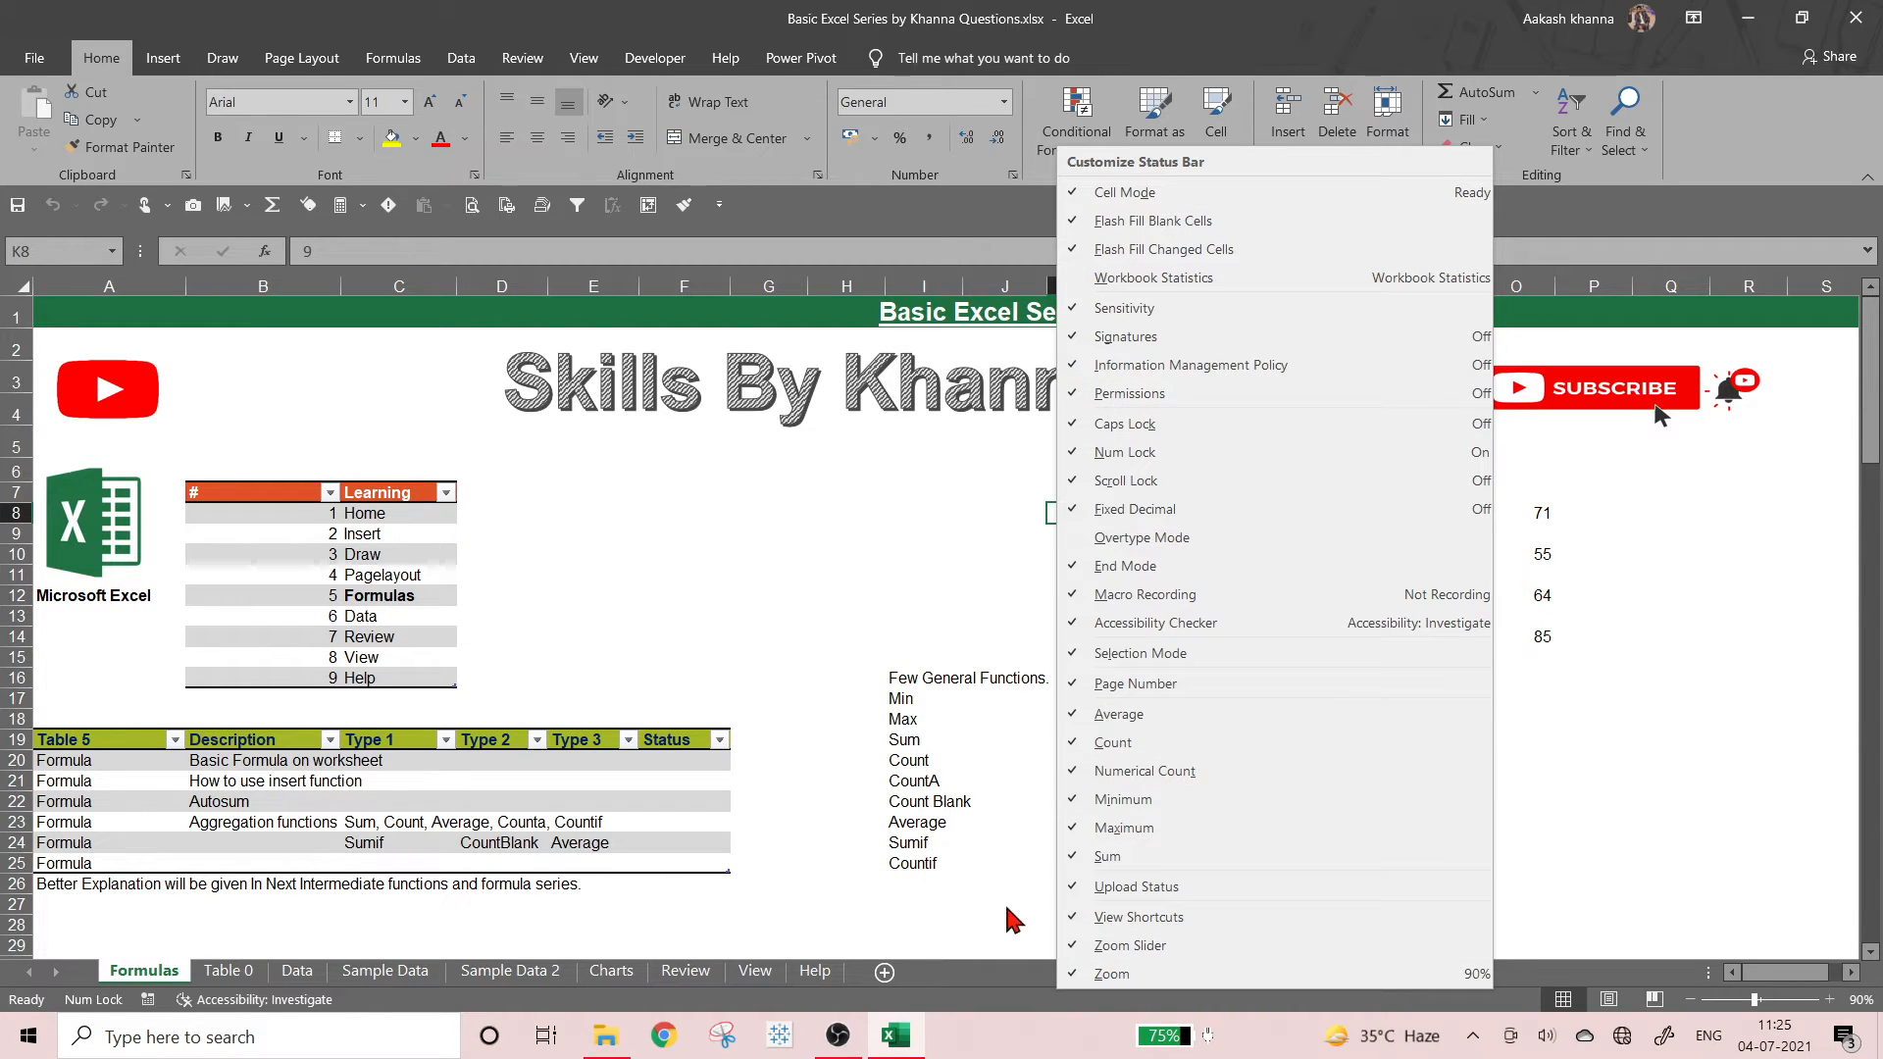
click(1004, 984)
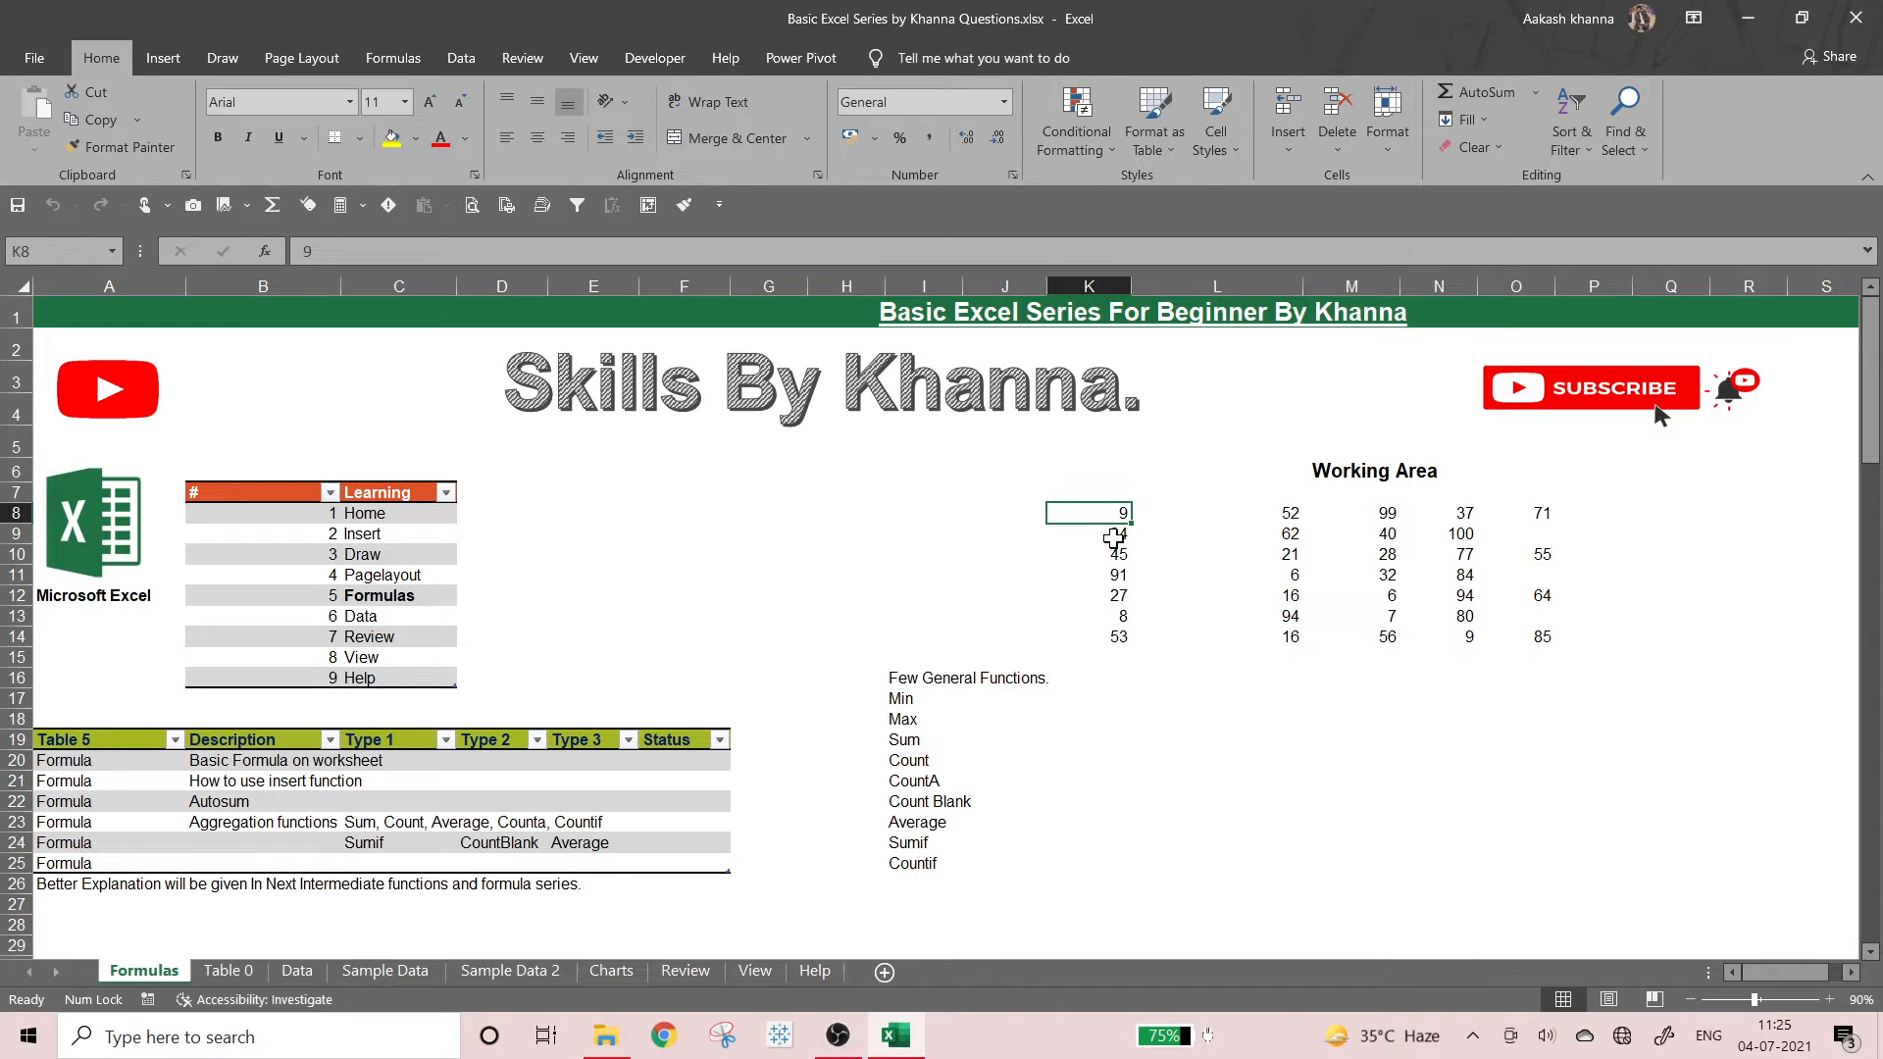
- Select K8:K14 and read the column's average, count and sum in the status bar
drag(1109, 511, 1096, 633)
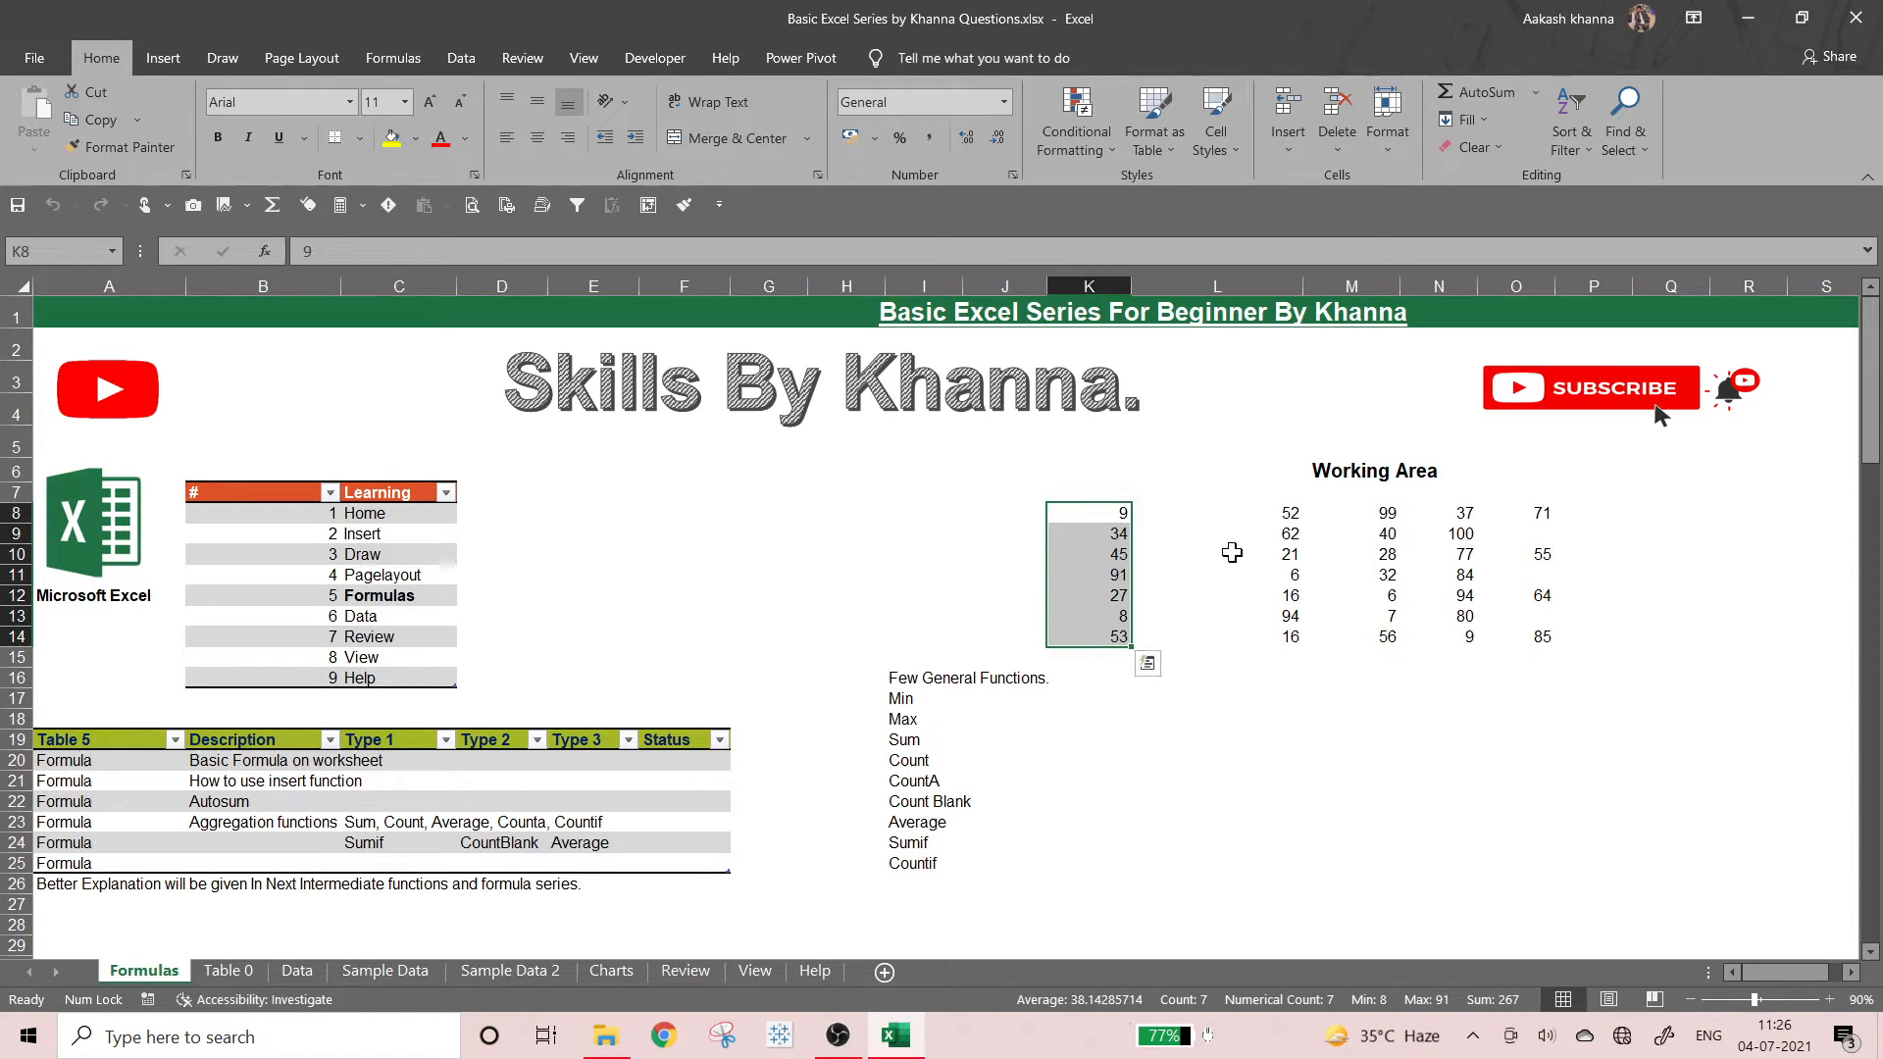
click(1203, 492)
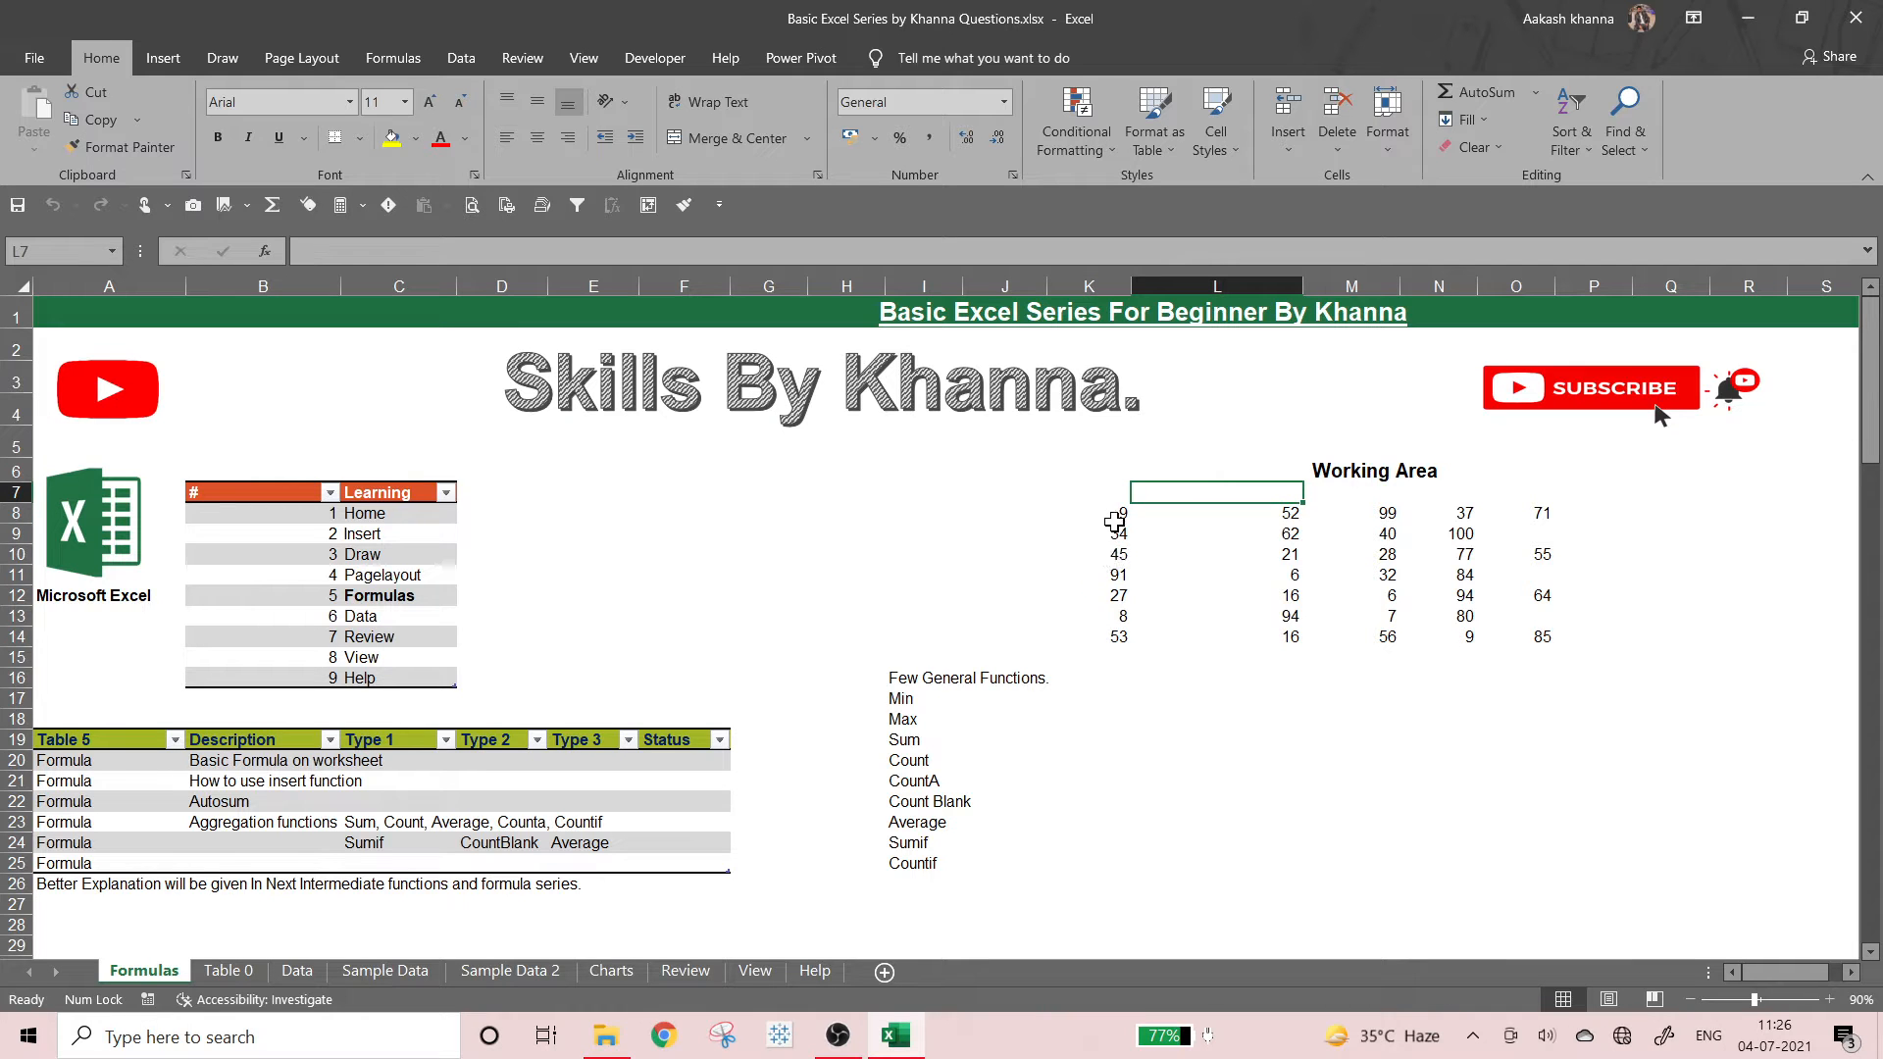
drag(1115, 515, 1118, 637)
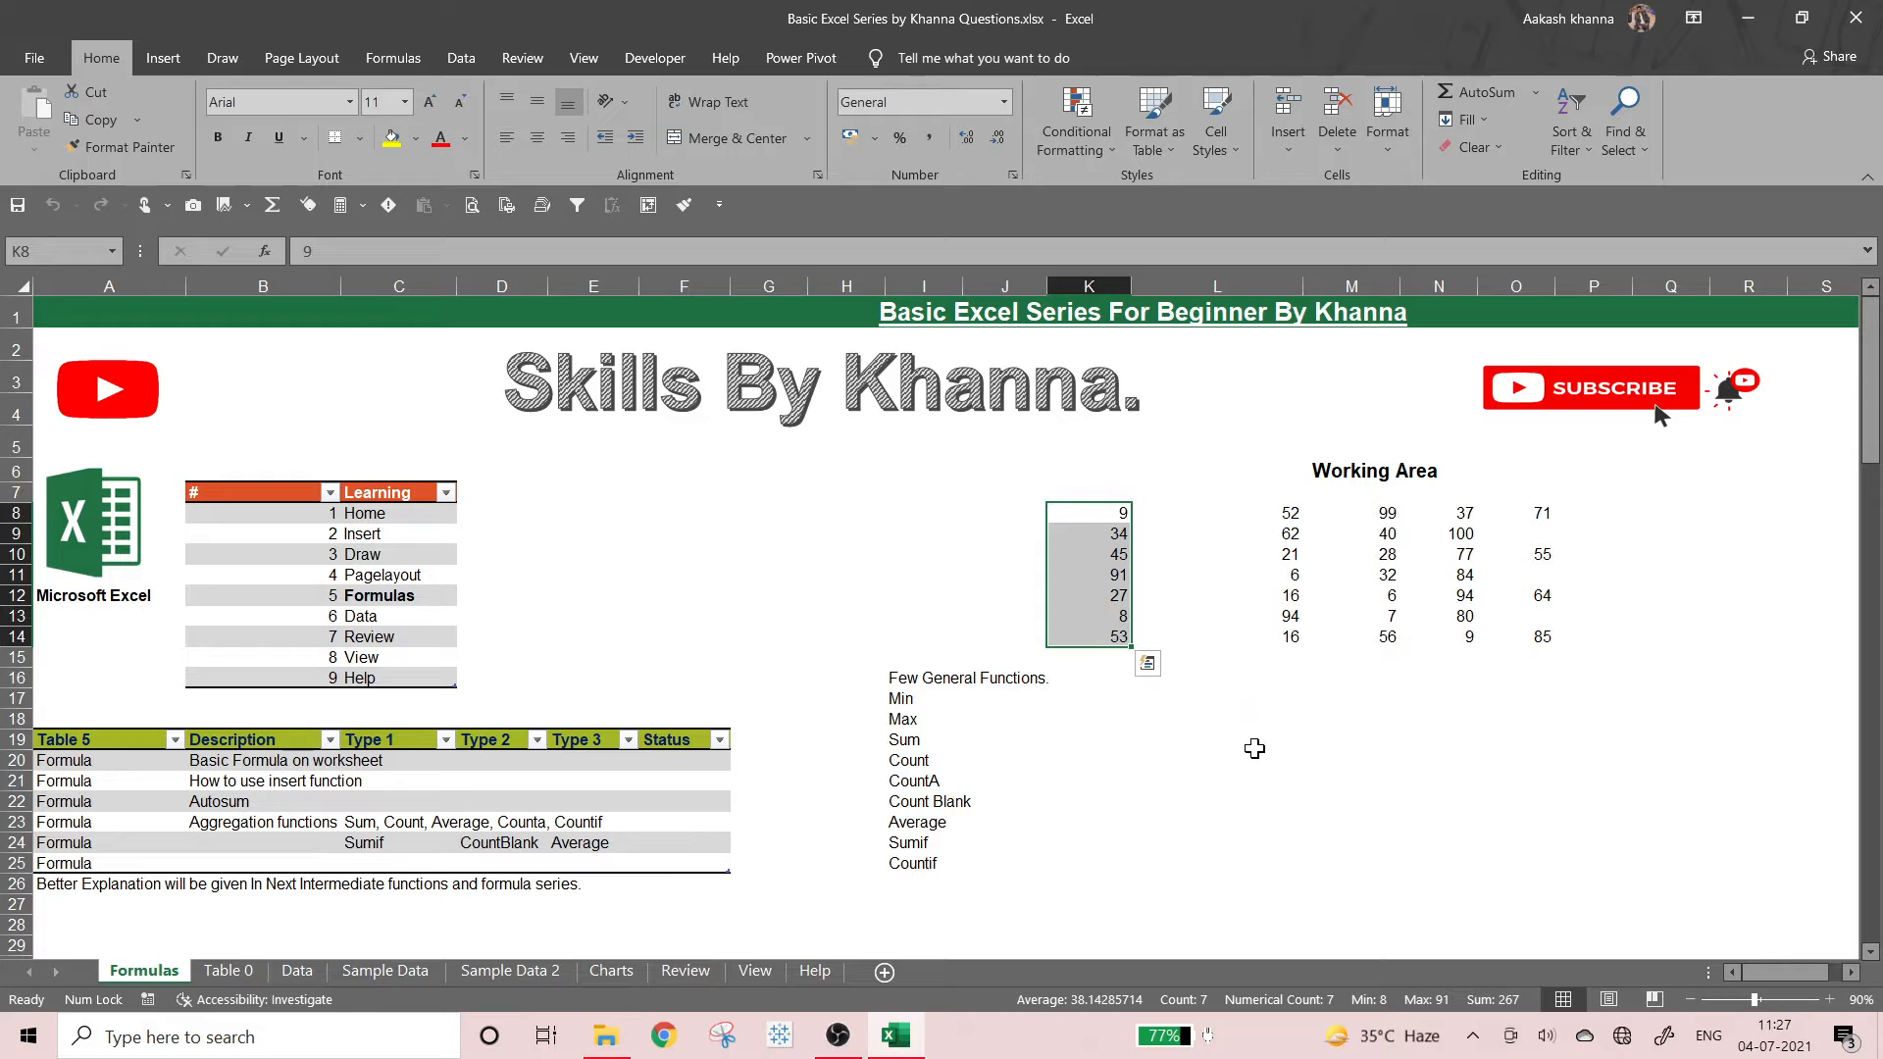
- Enter =267/7 in cell L17 and compare it with the status bar average of K8:K14
click(1313, 791)
click(1241, 710)
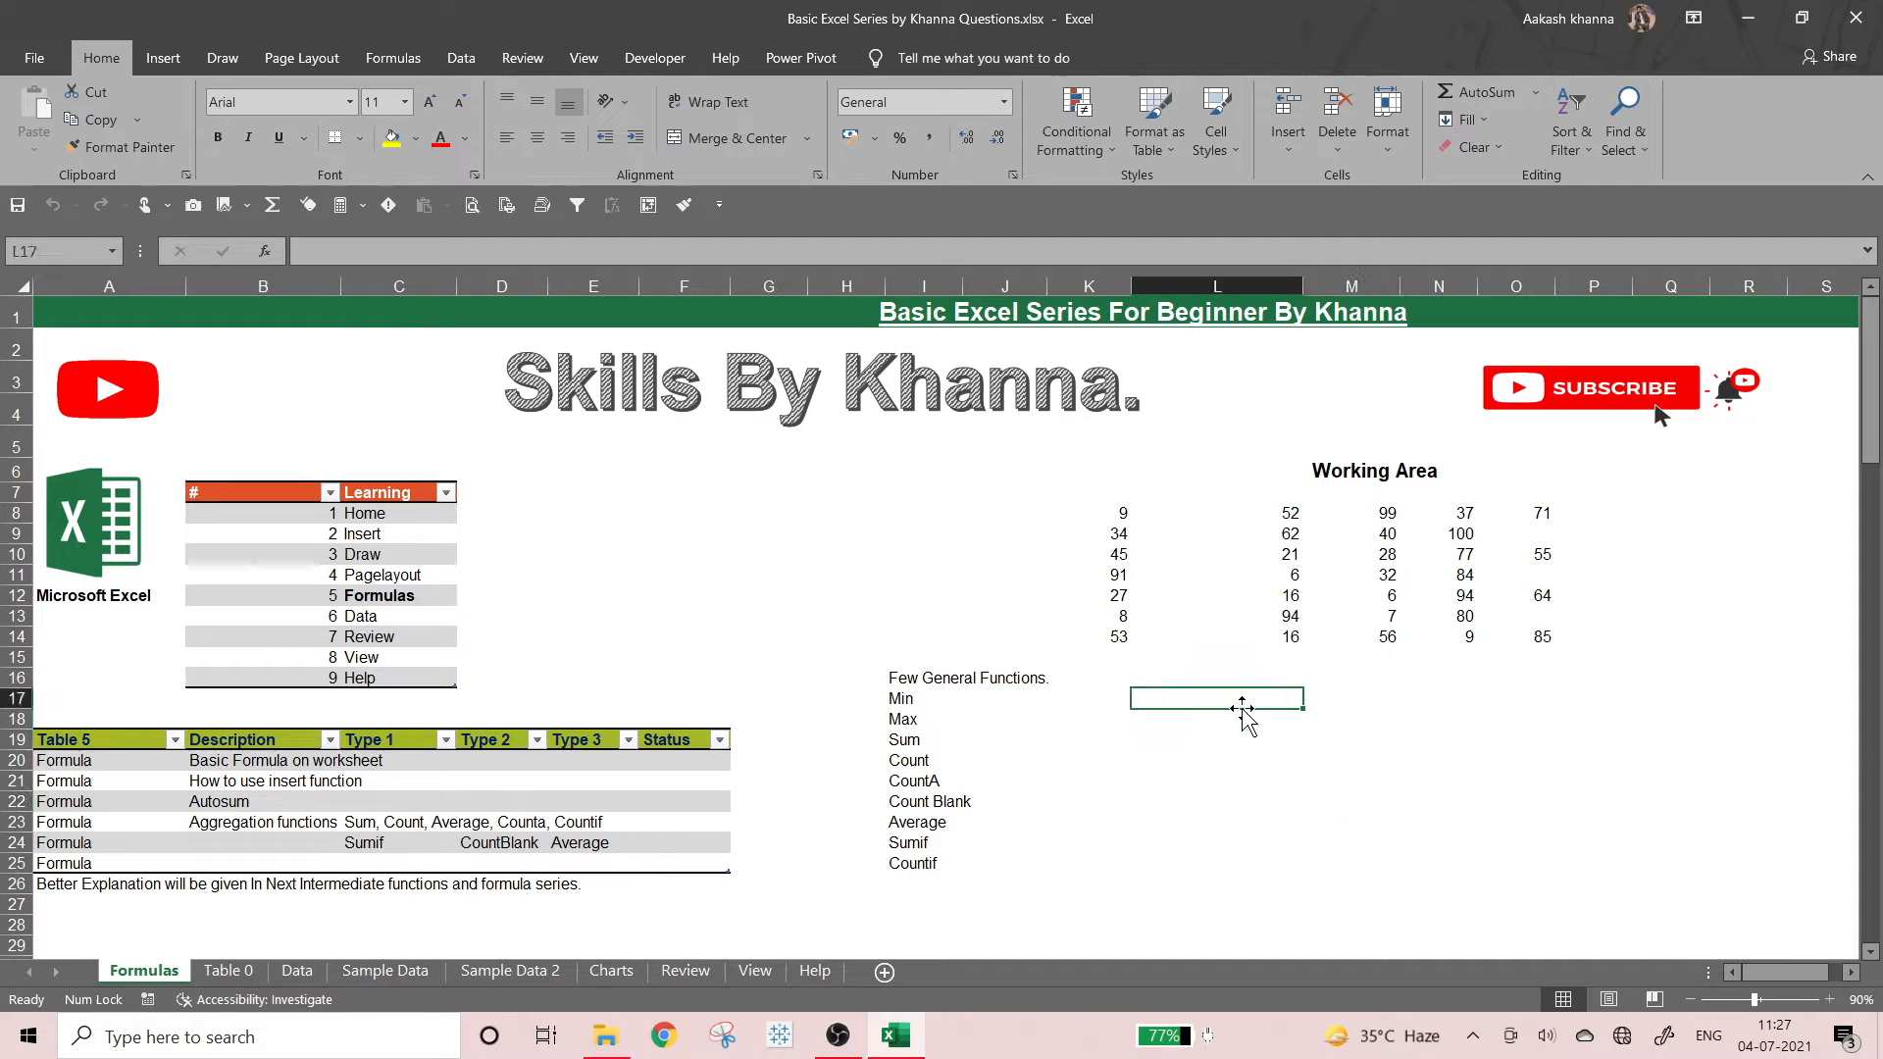
text(=)
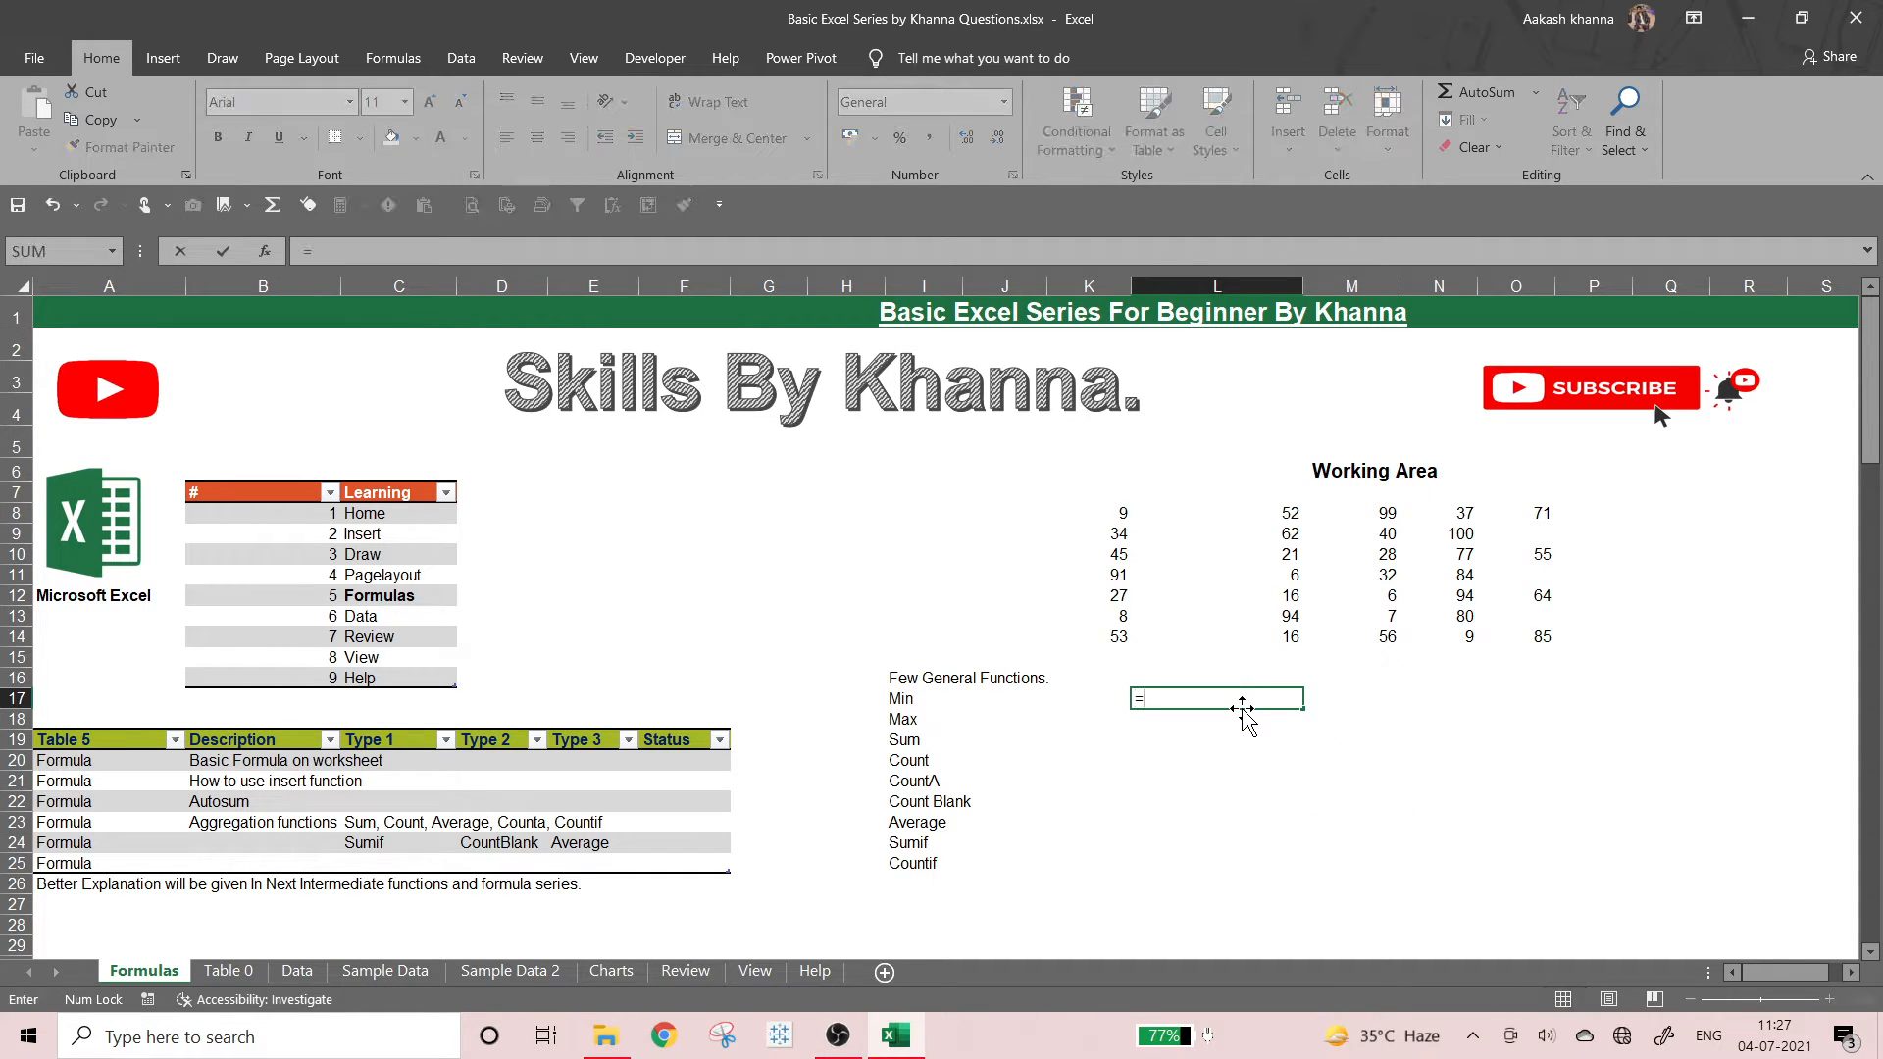
text(267/7)
key(Return)
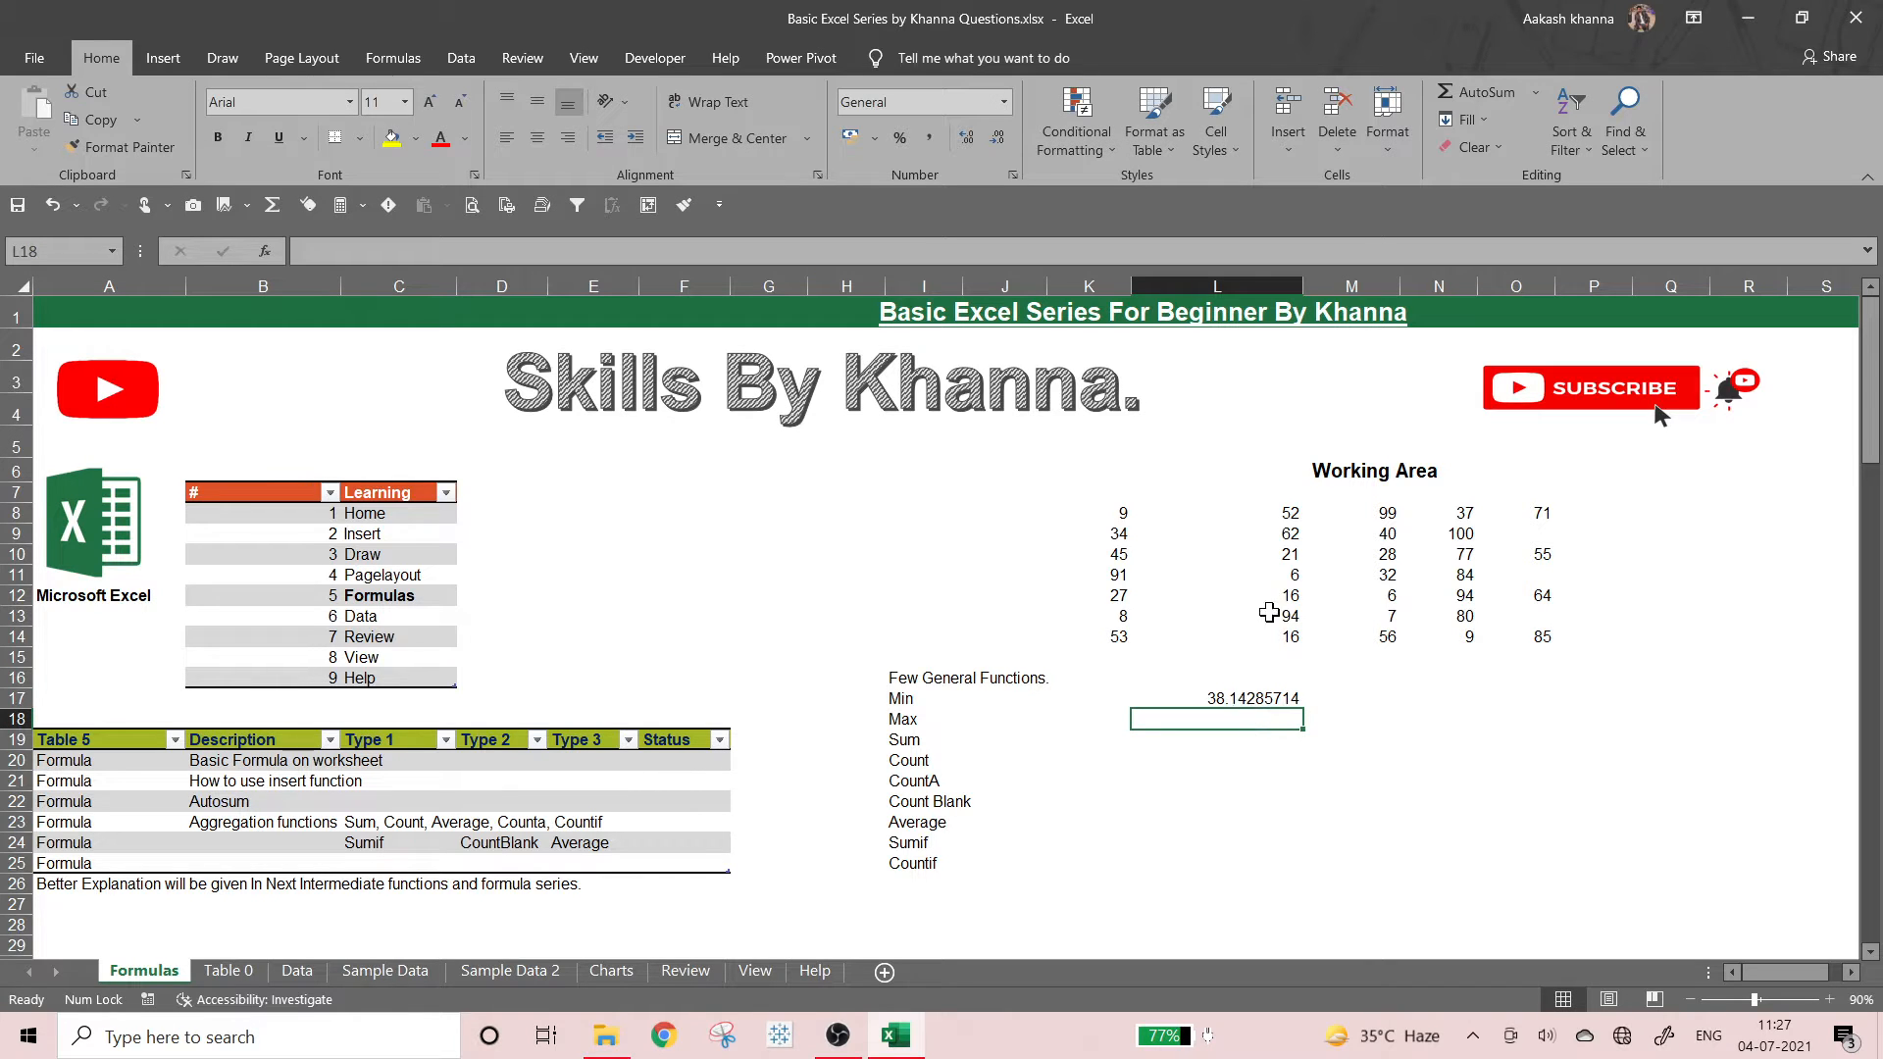
drag(1122, 511, 1118, 637)
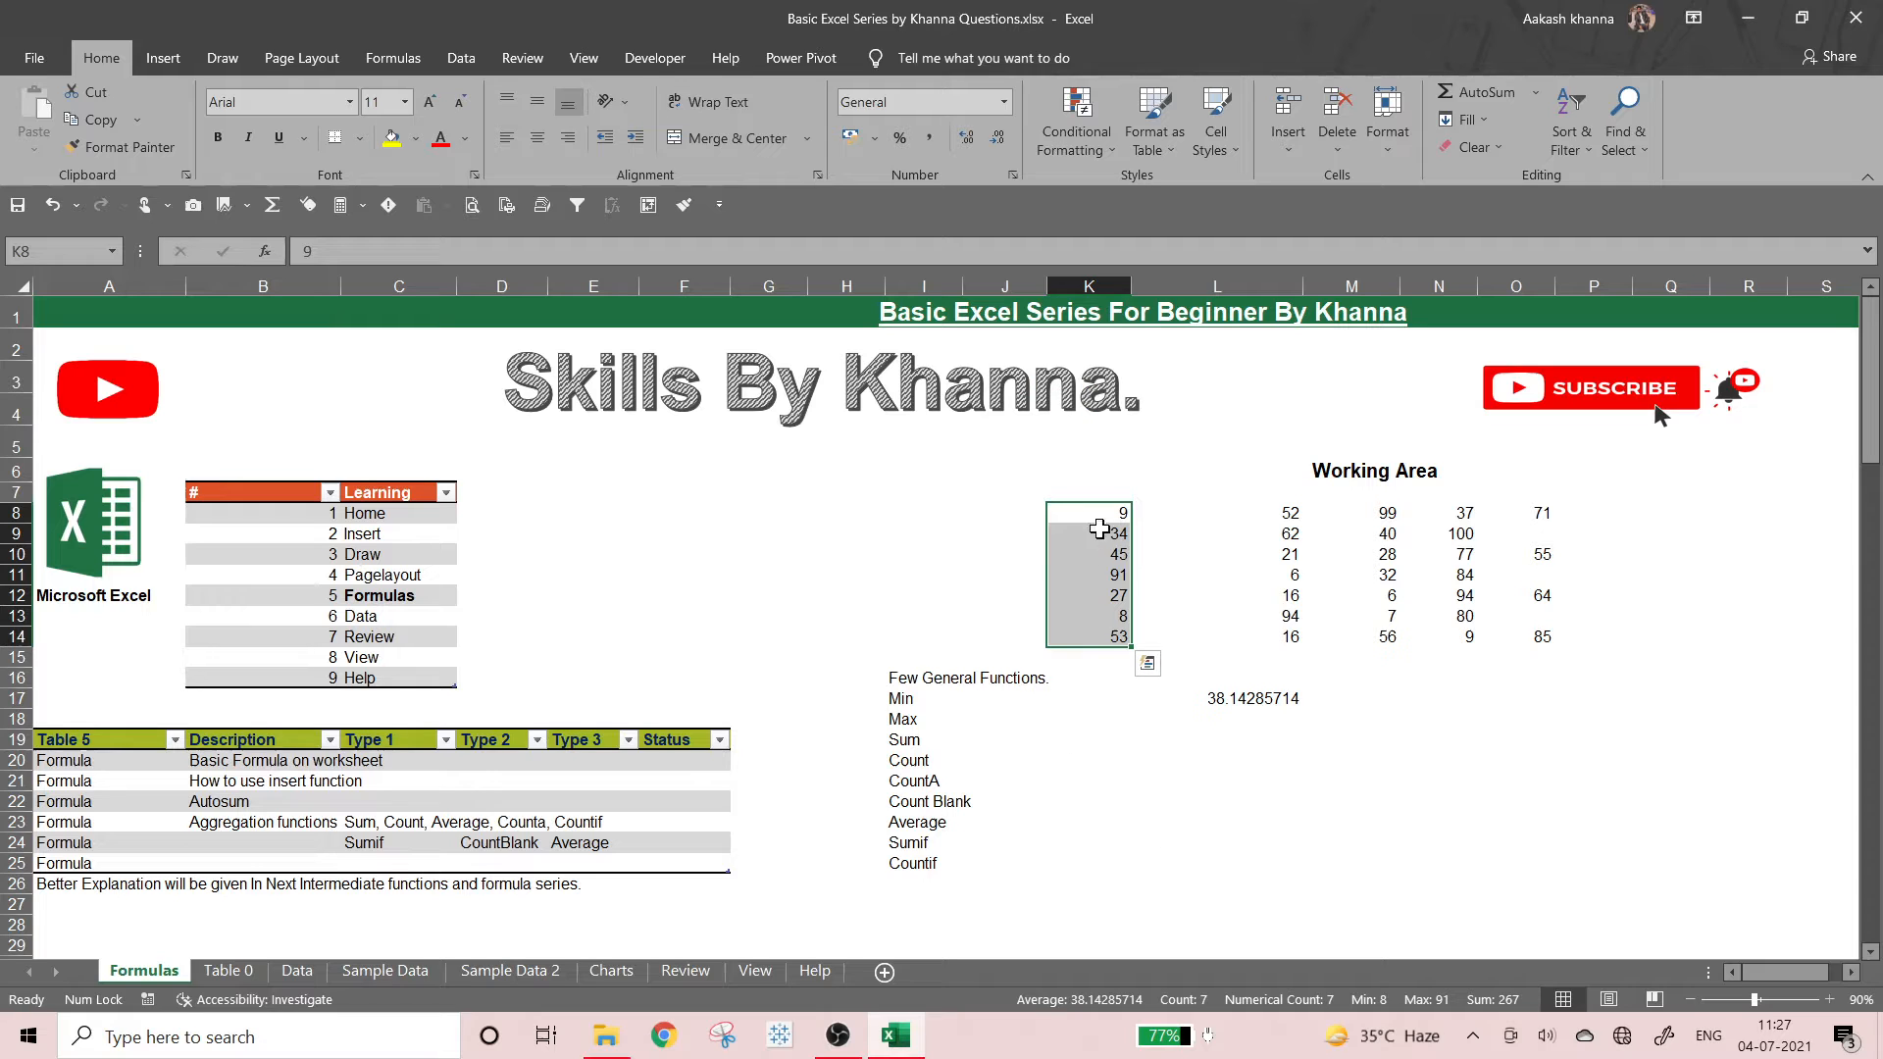
- Total K8:K14 in cell K15 with AutoSum and check it against the status bar sum of the range
click(1082, 659)
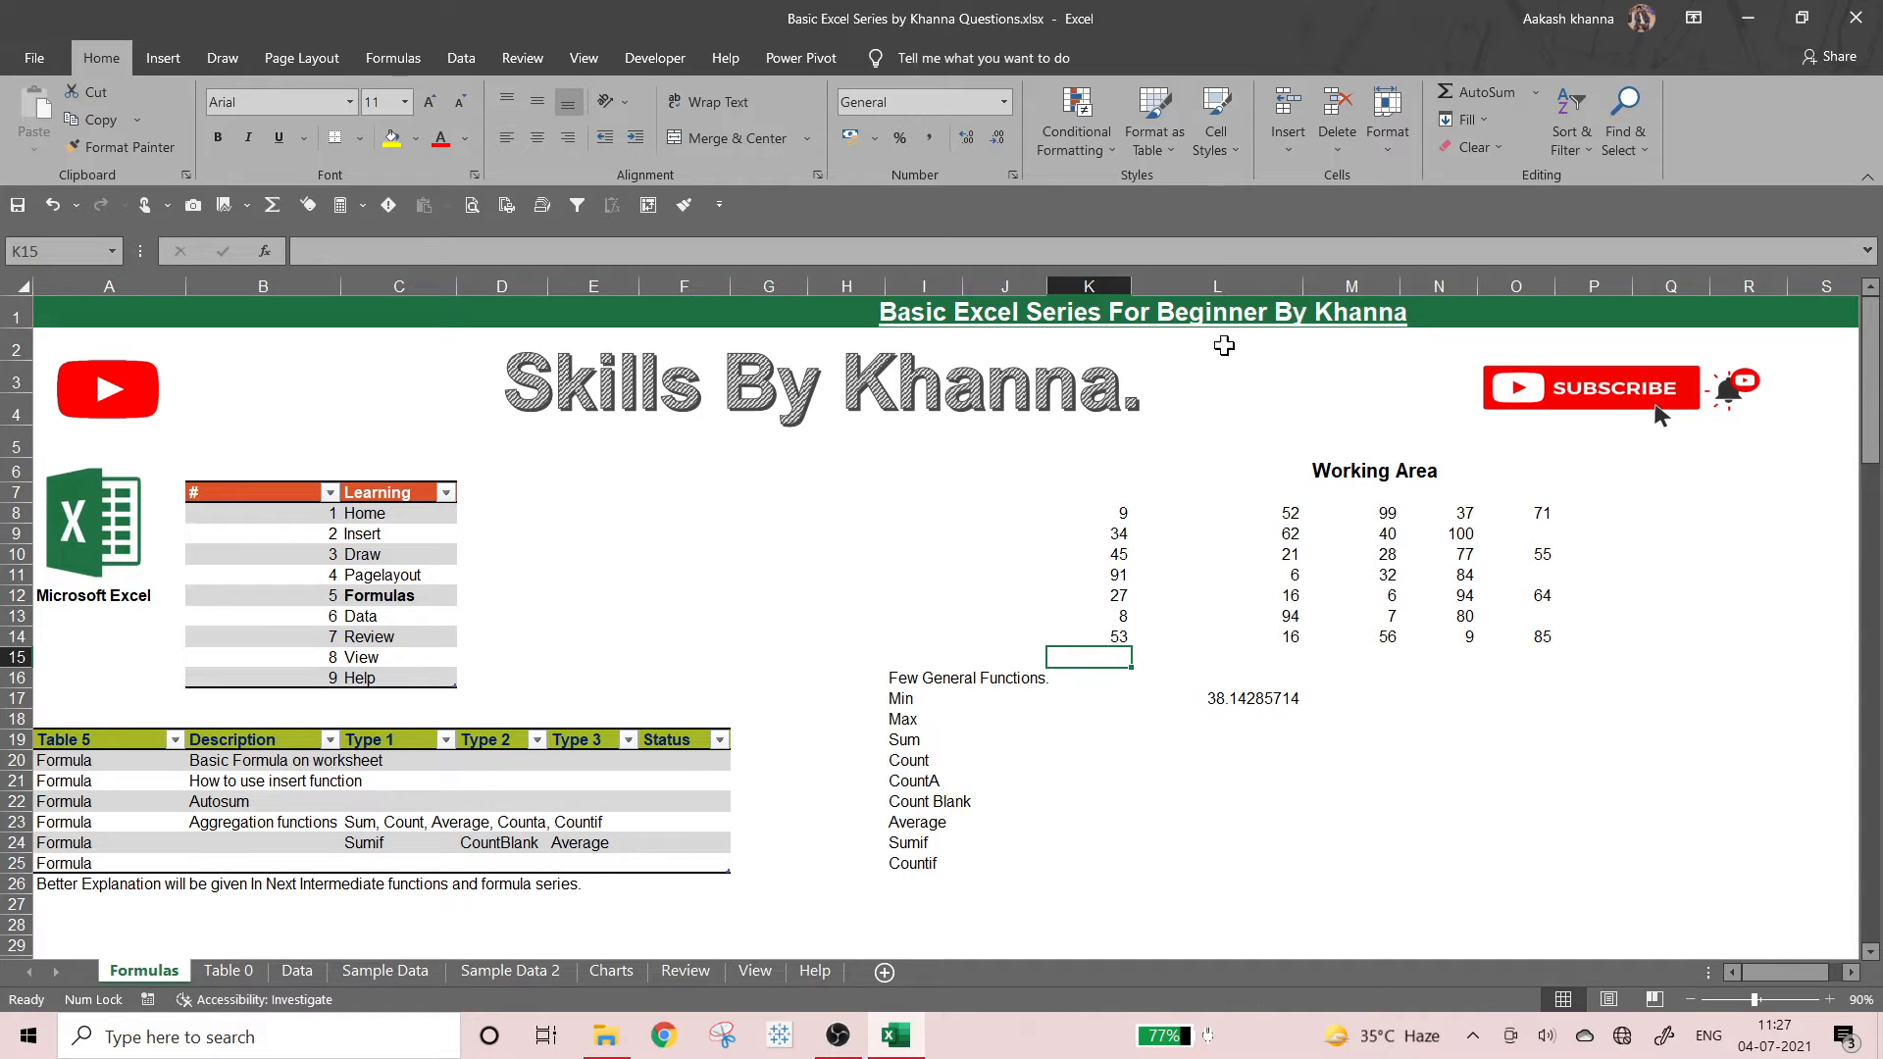
click(1467, 95)
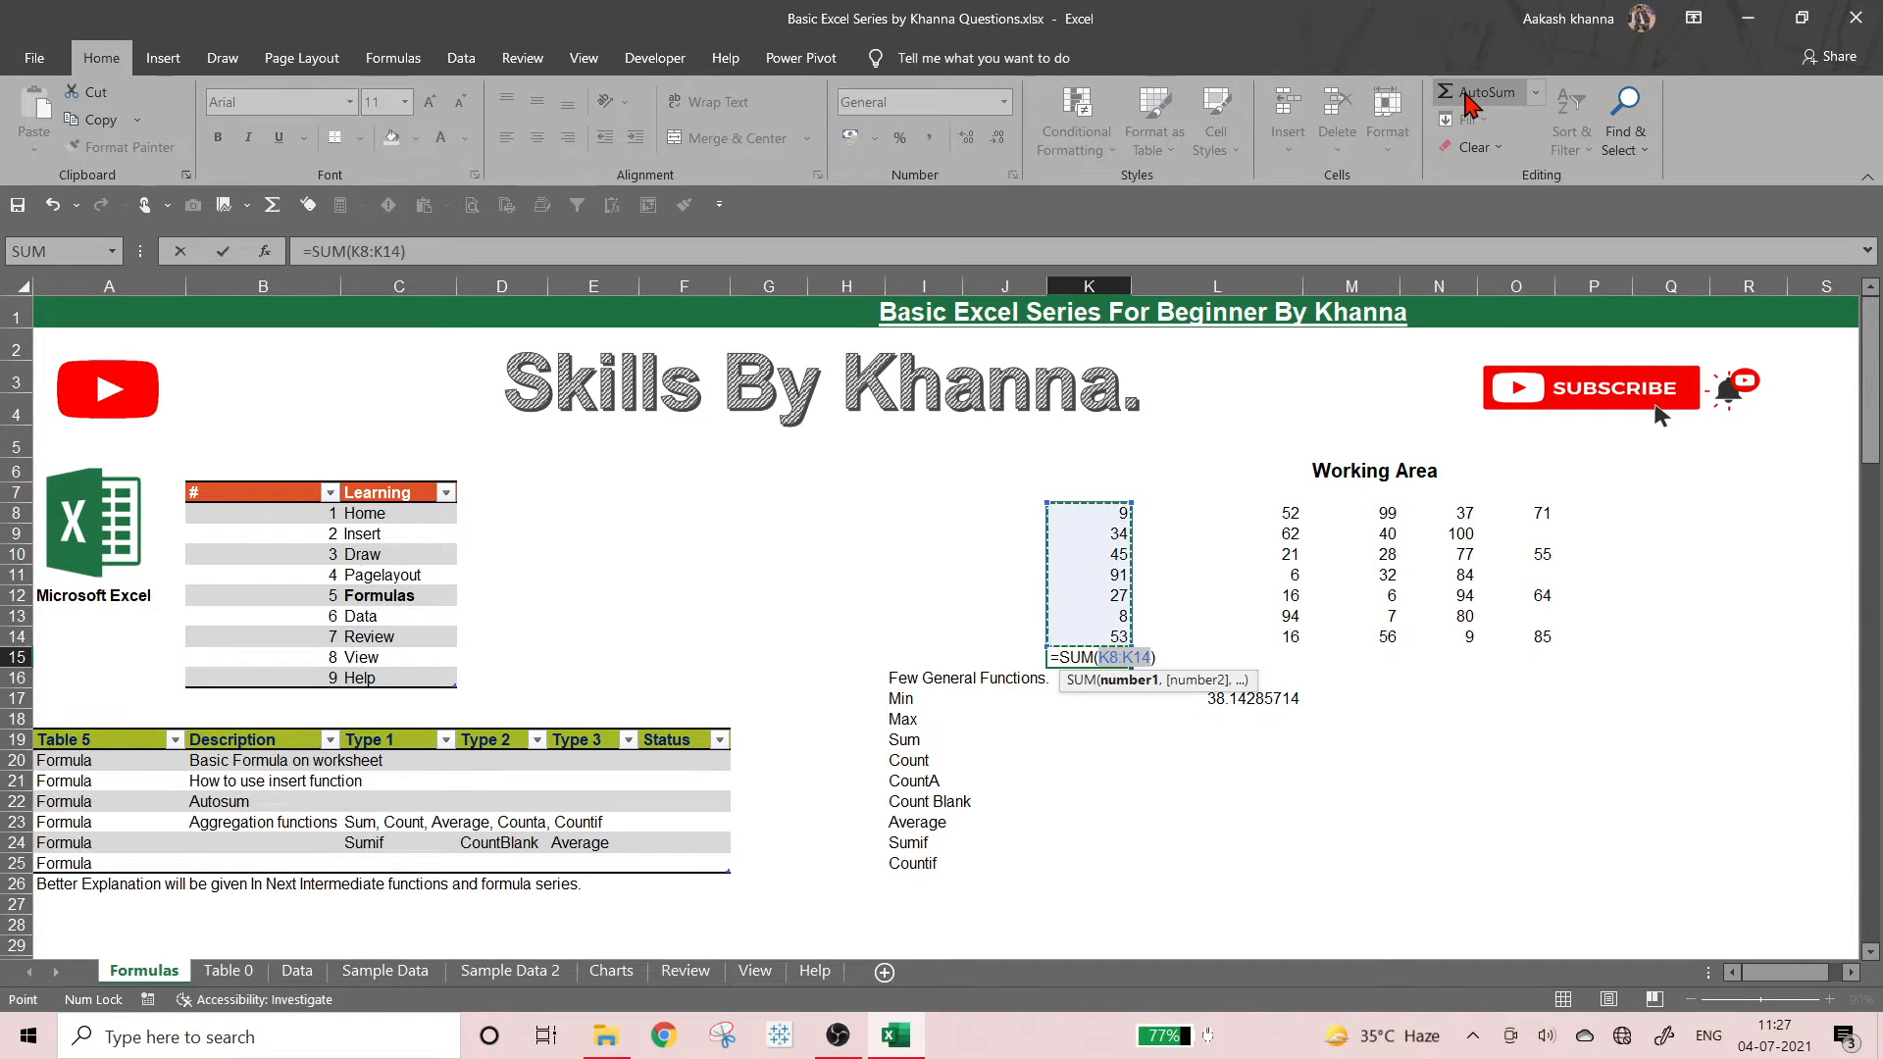
key(Return)
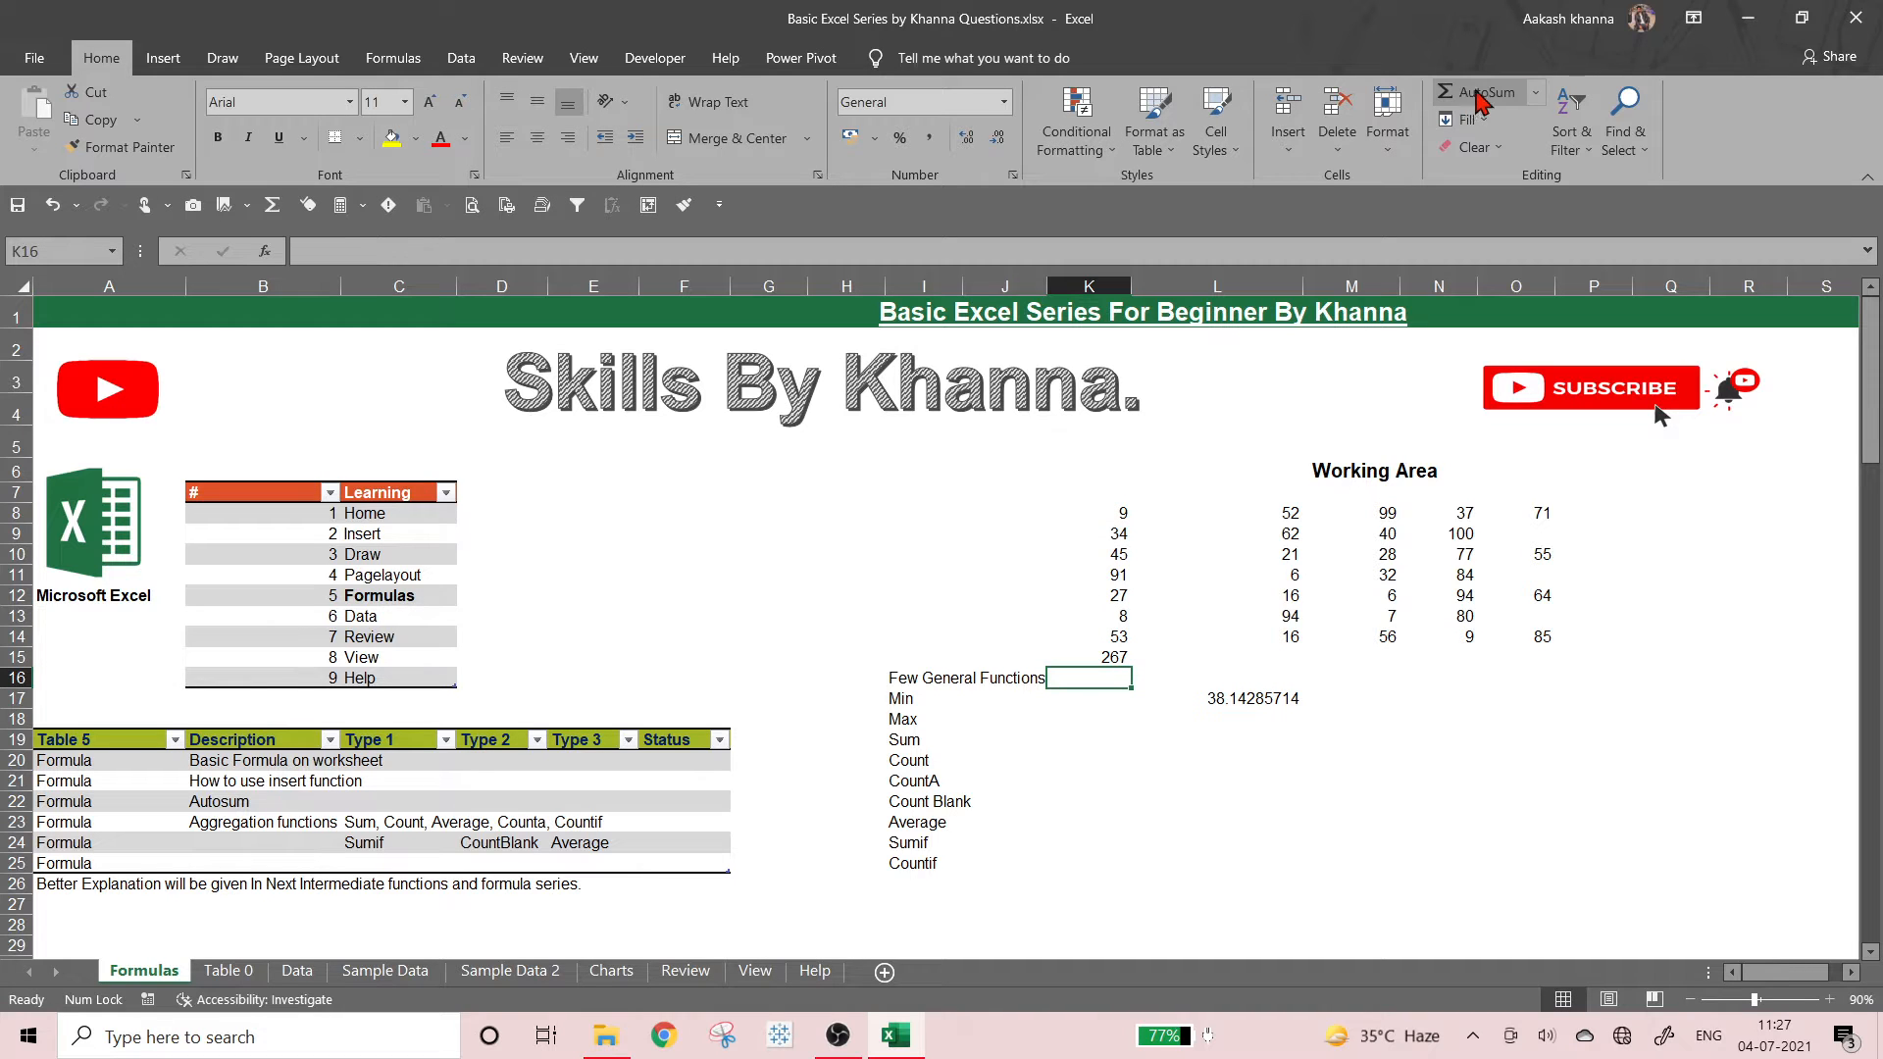
click(1104, 660)
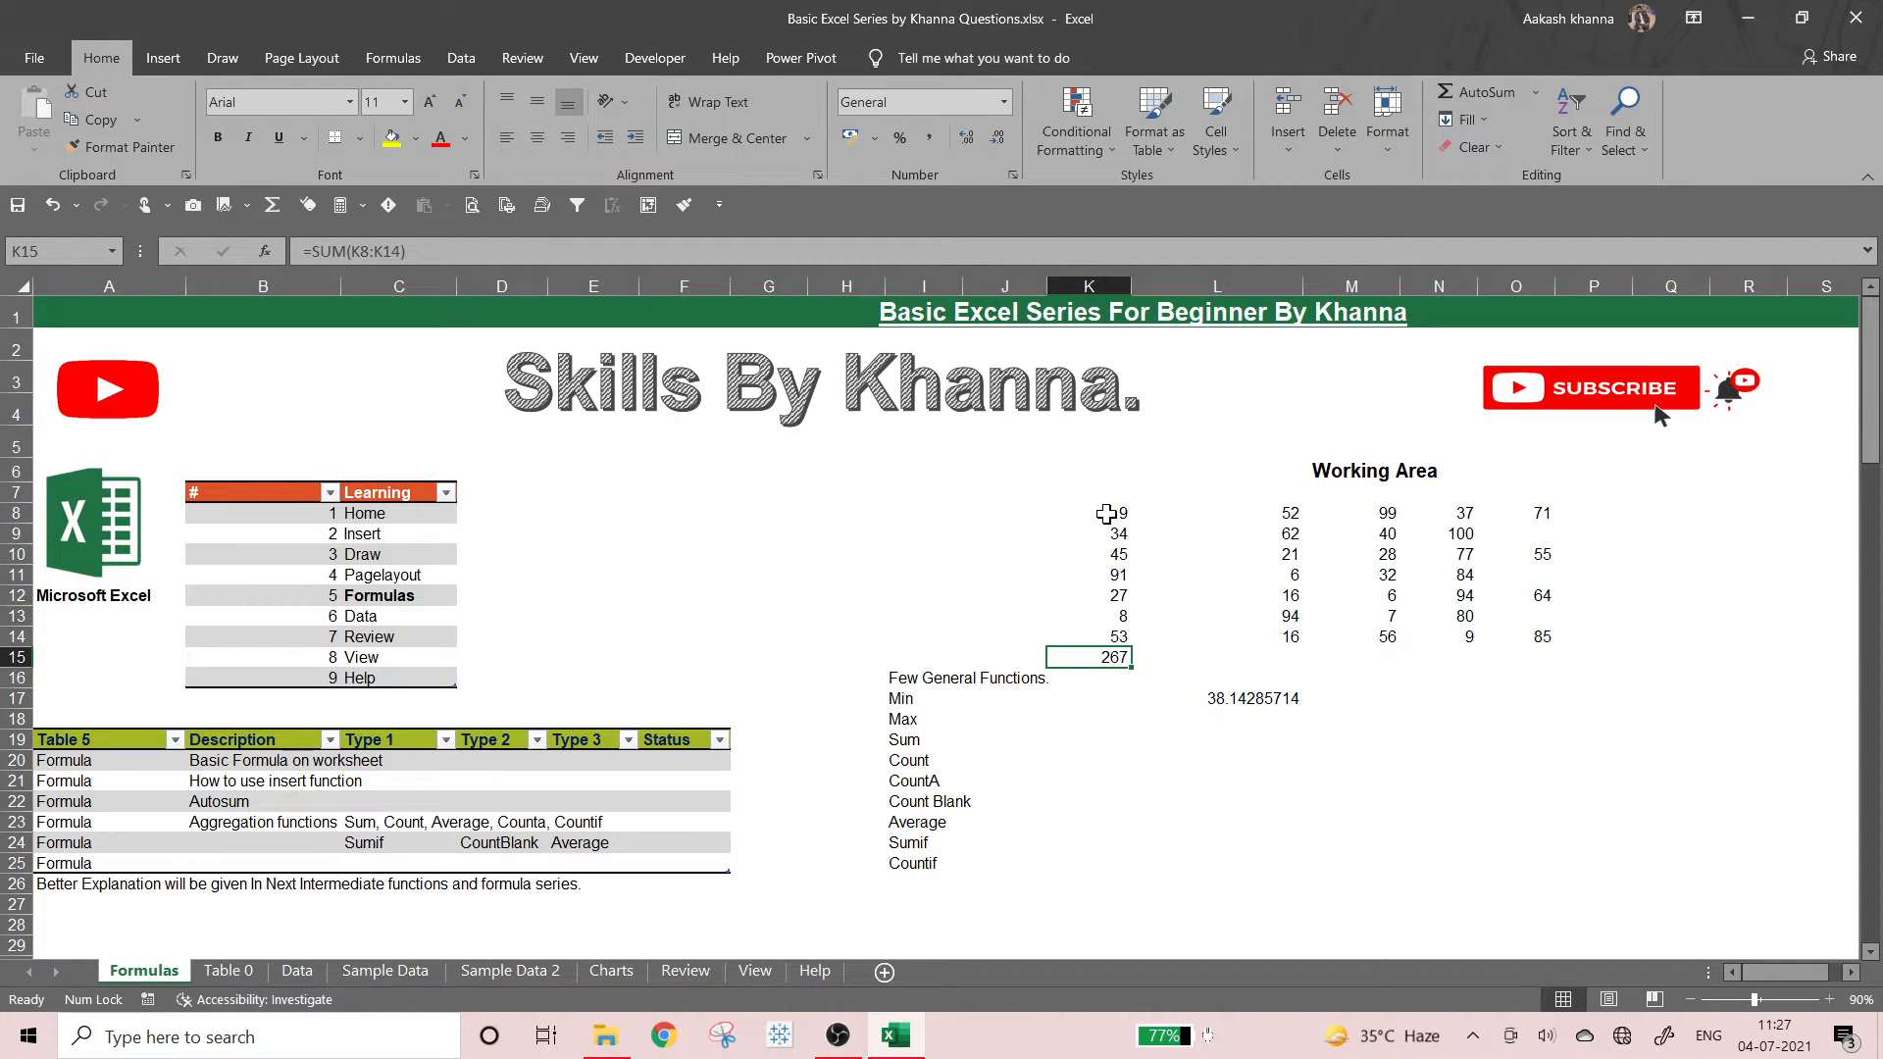
drag(1105, 513, 1102, 637)
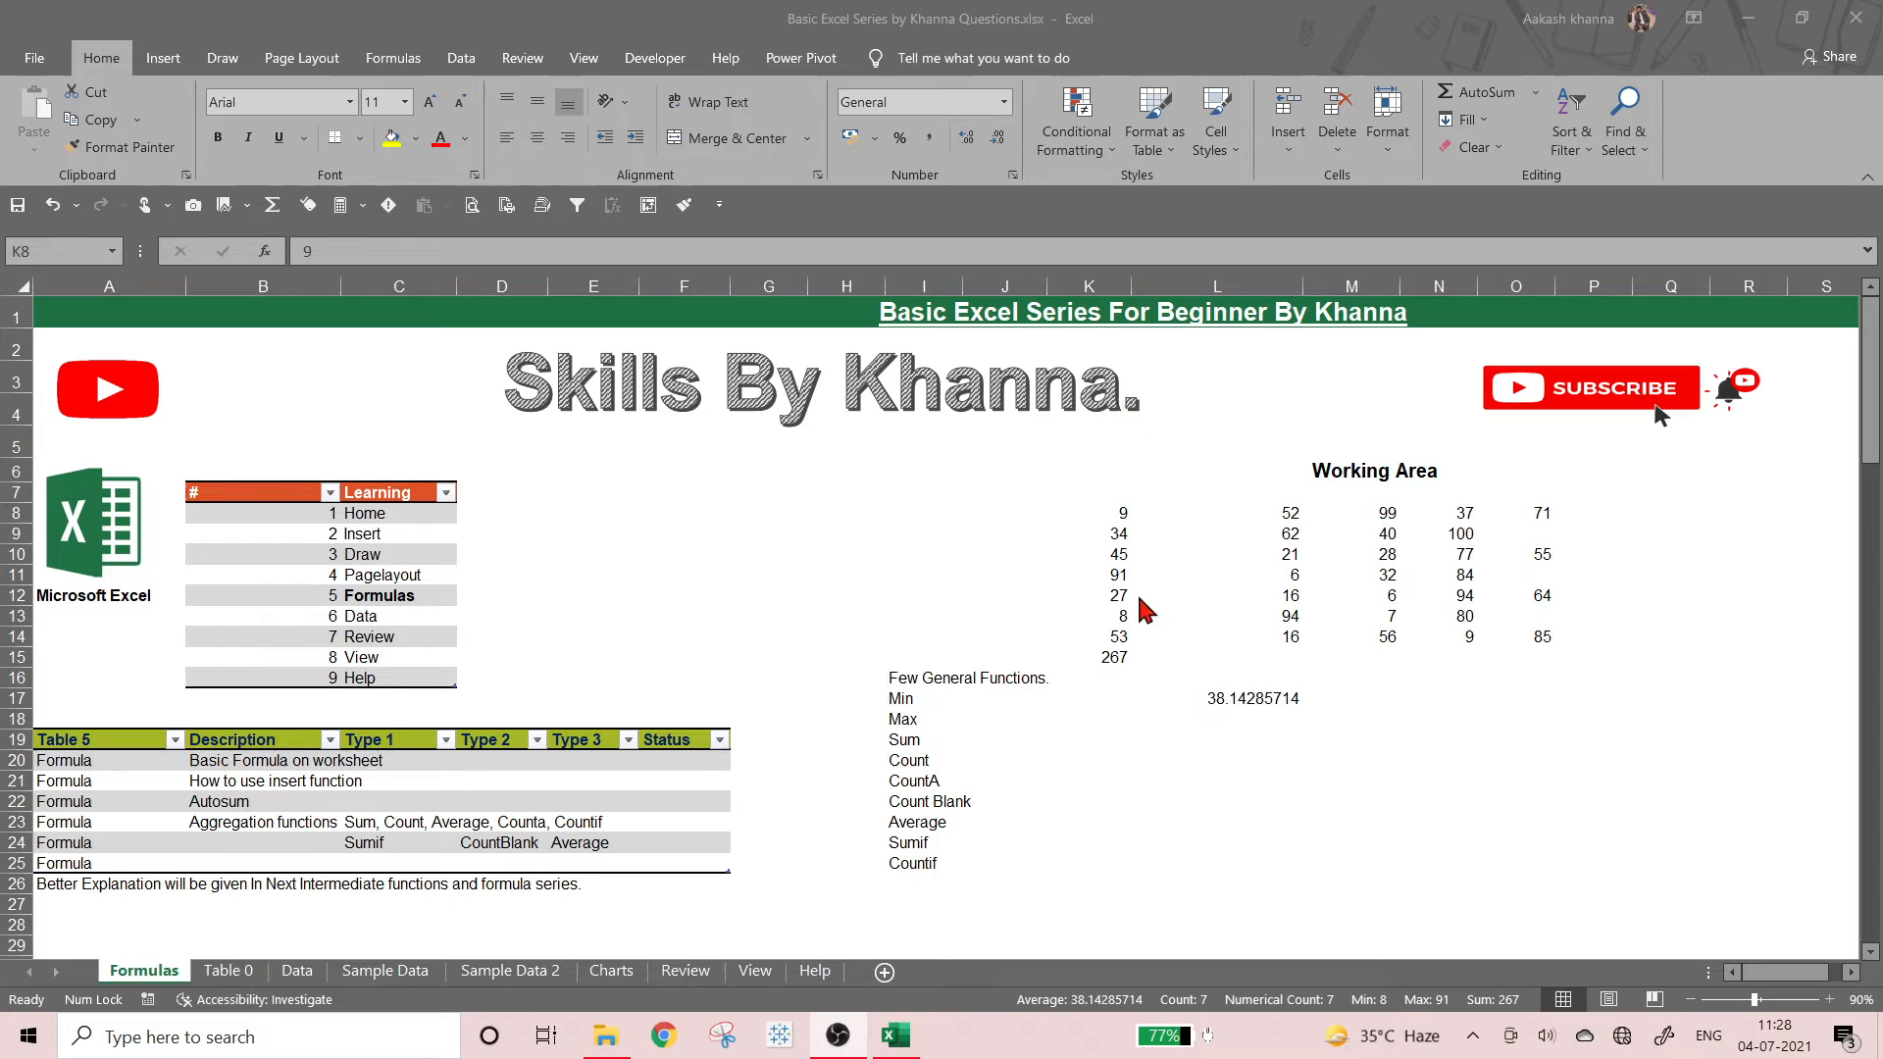
- Enter the formula =RAND() in cell R7, outside the block of working numbers
click(1696, 474)
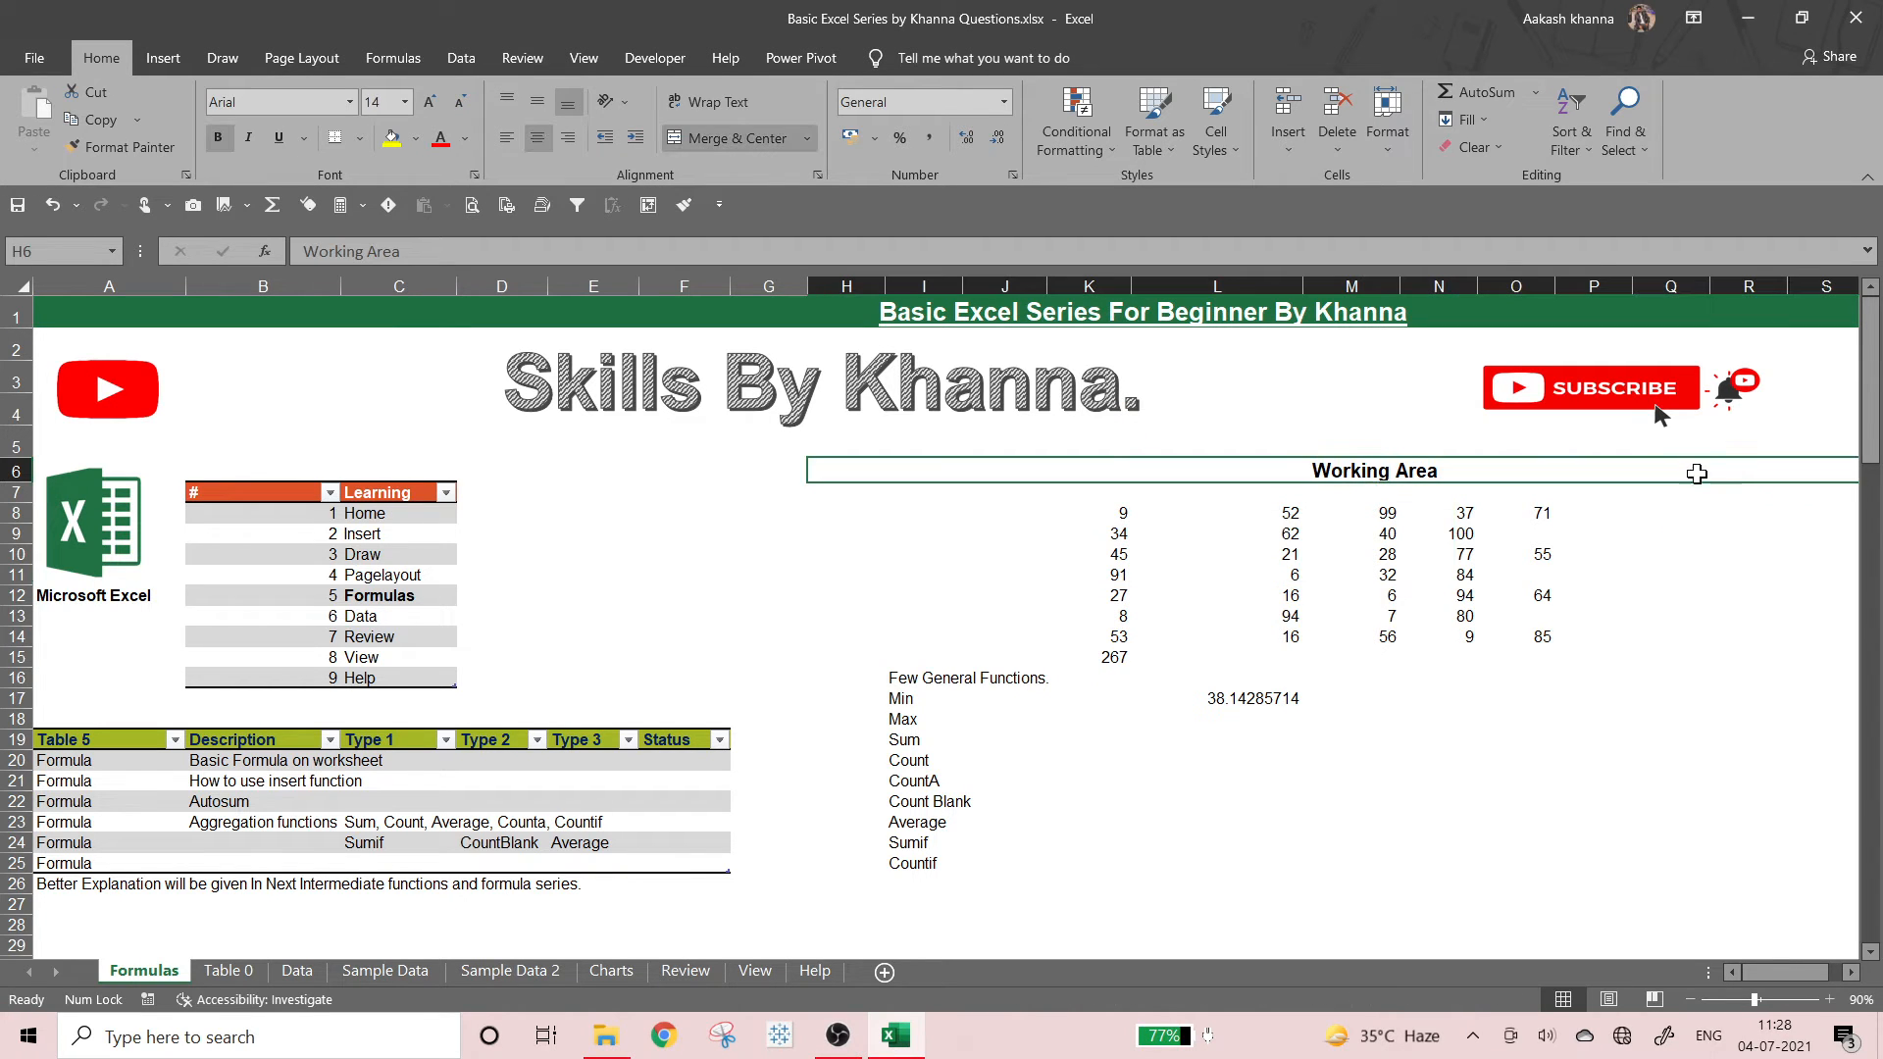
click(1740, 493)
text(=)
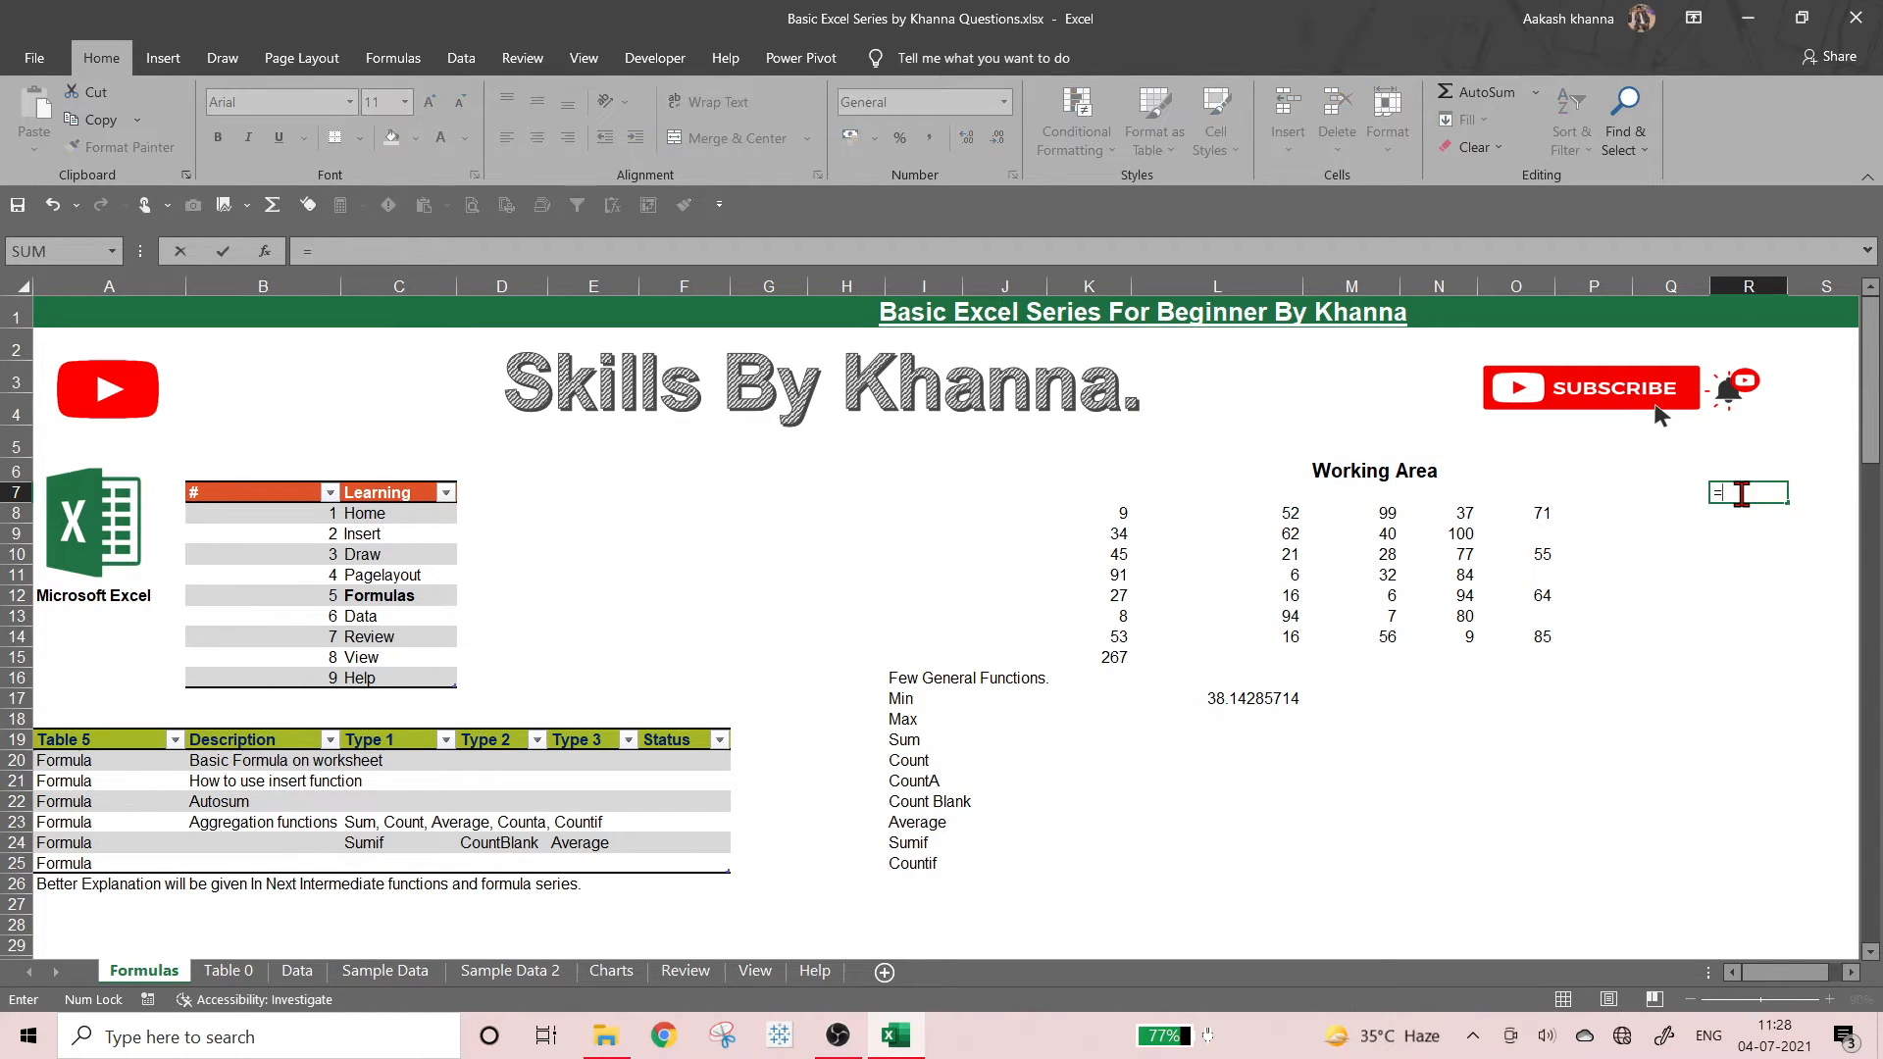
text(RAND()
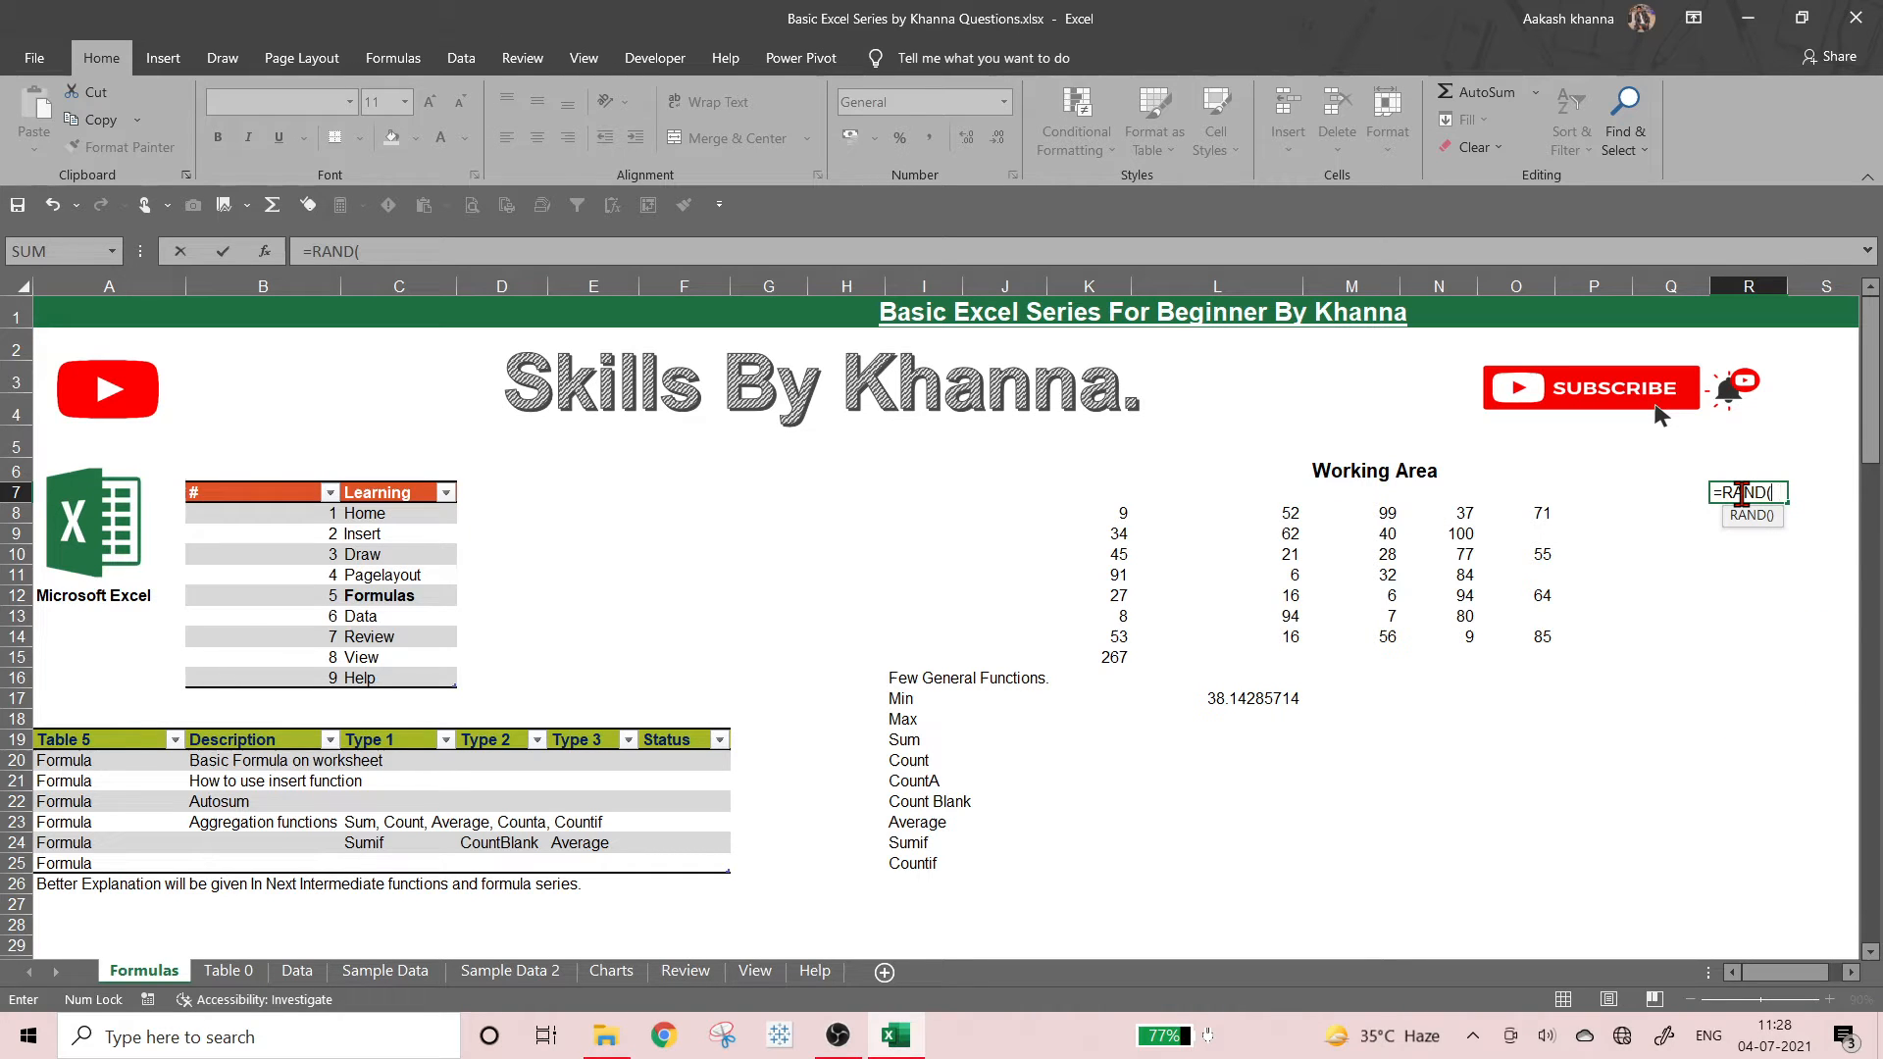
text())
key(ctrl+Return)
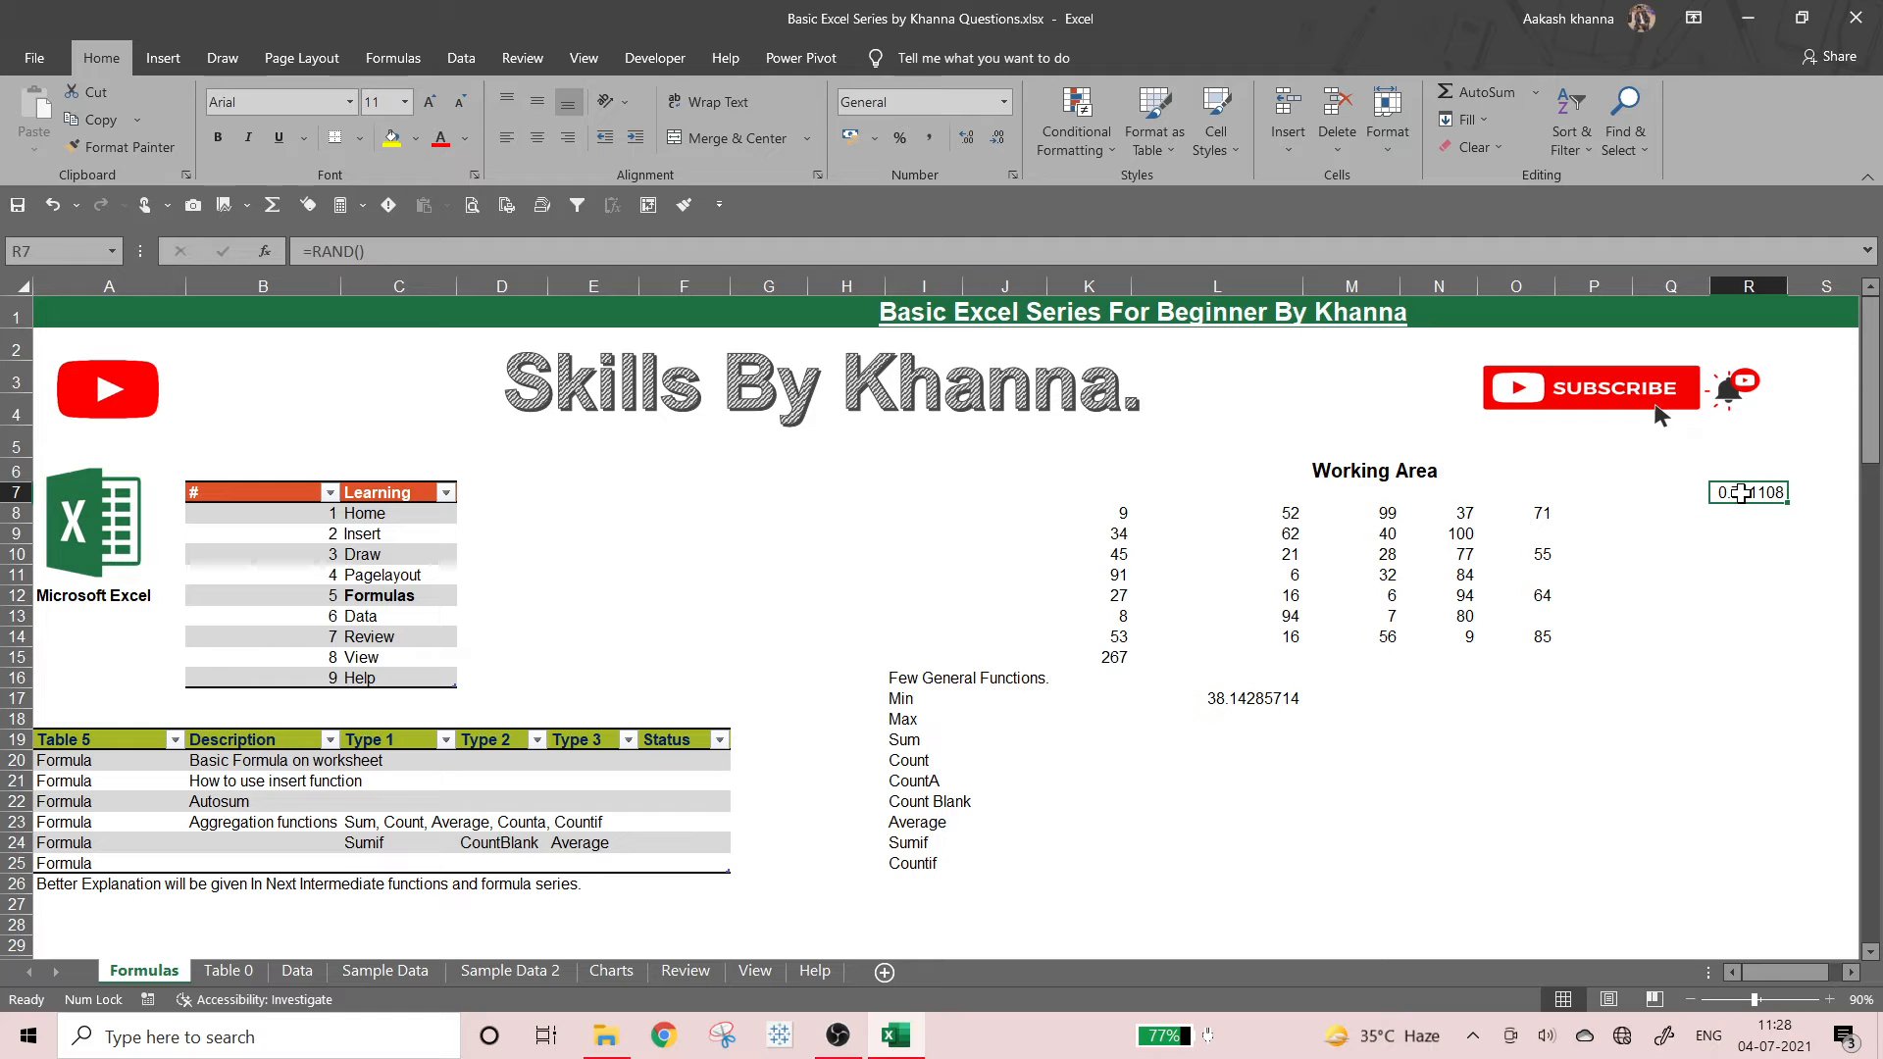
- Copy the RAND formula from R7 and paste it down column R through row 123
key(ctrl+c)
mouse_move(1740, 492)
mouse_down()
mouse_move(1745, 951)
mouse_move(1740, 487)
mouse_up()
key(ctrl+v)
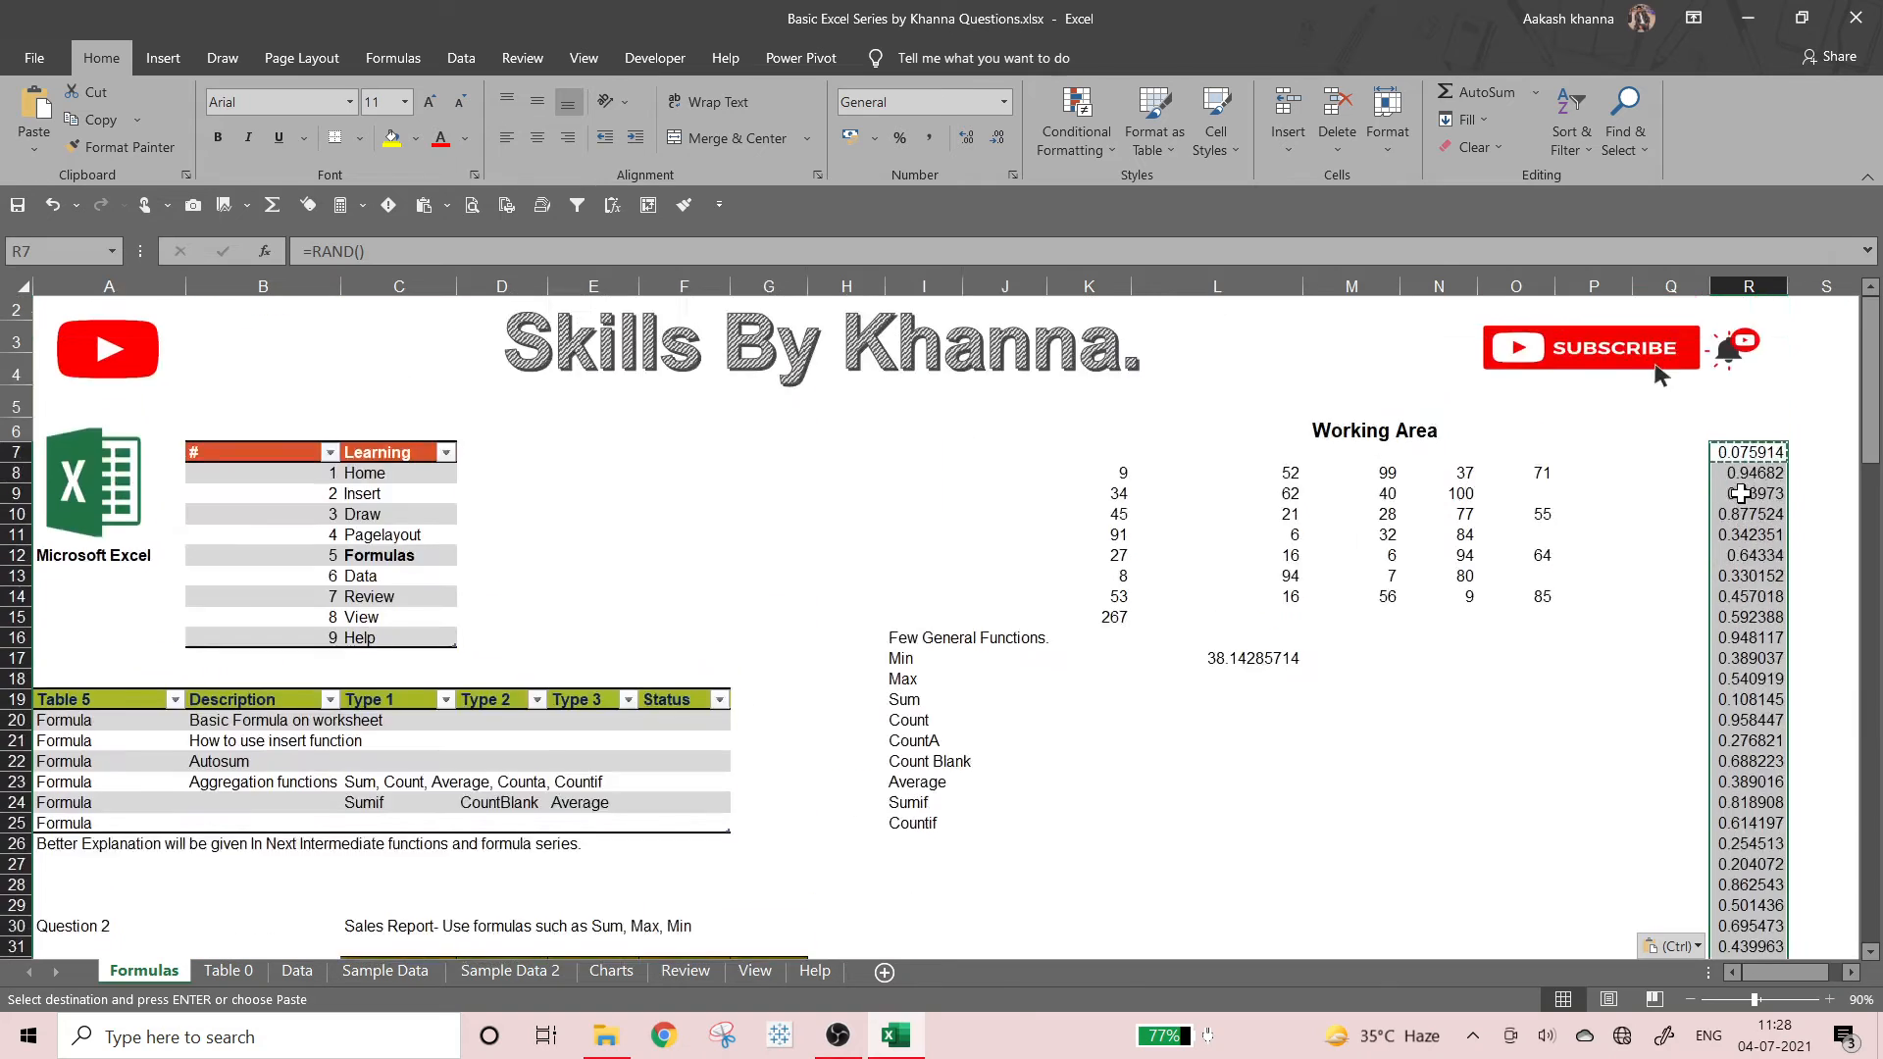
click(1613, 682)
- Select the random numbers in R7:R123 and reduce their display to five decimal places
scroll(1681, 635, down, 7)
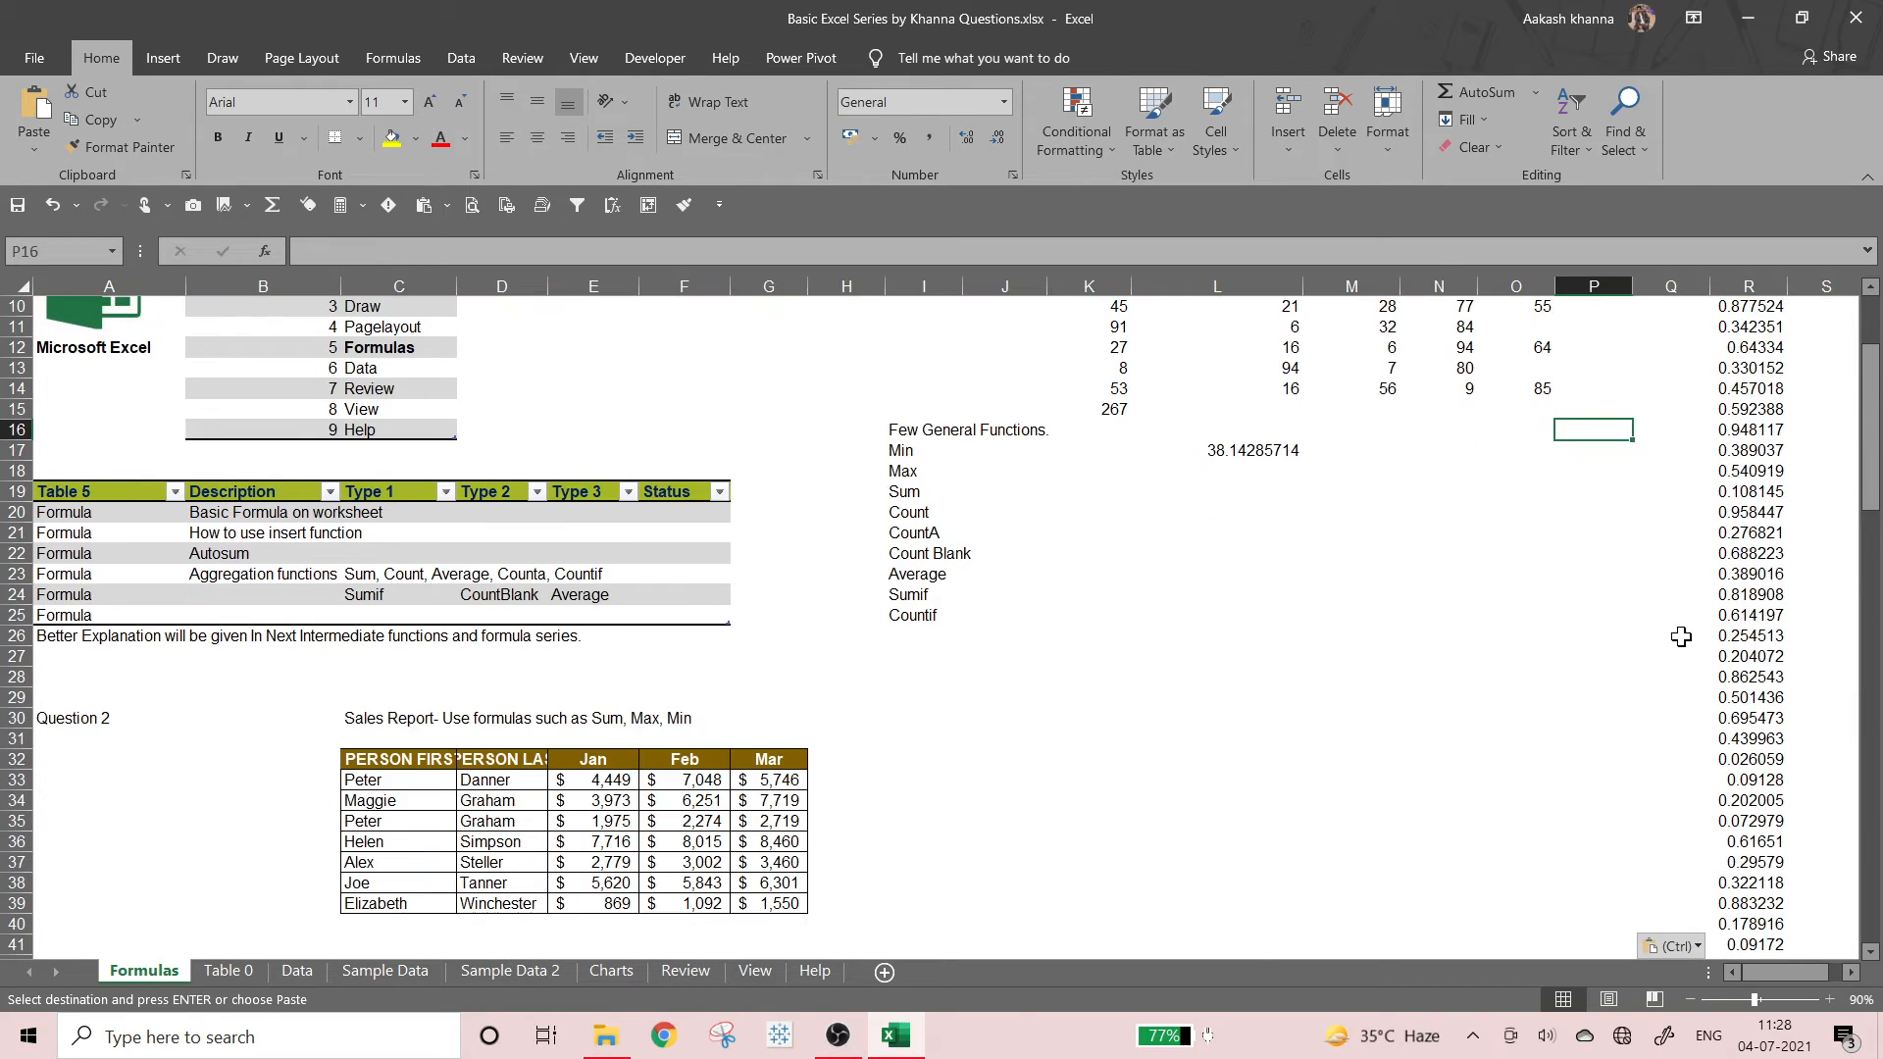
scroll(1711, 642, down, 20)
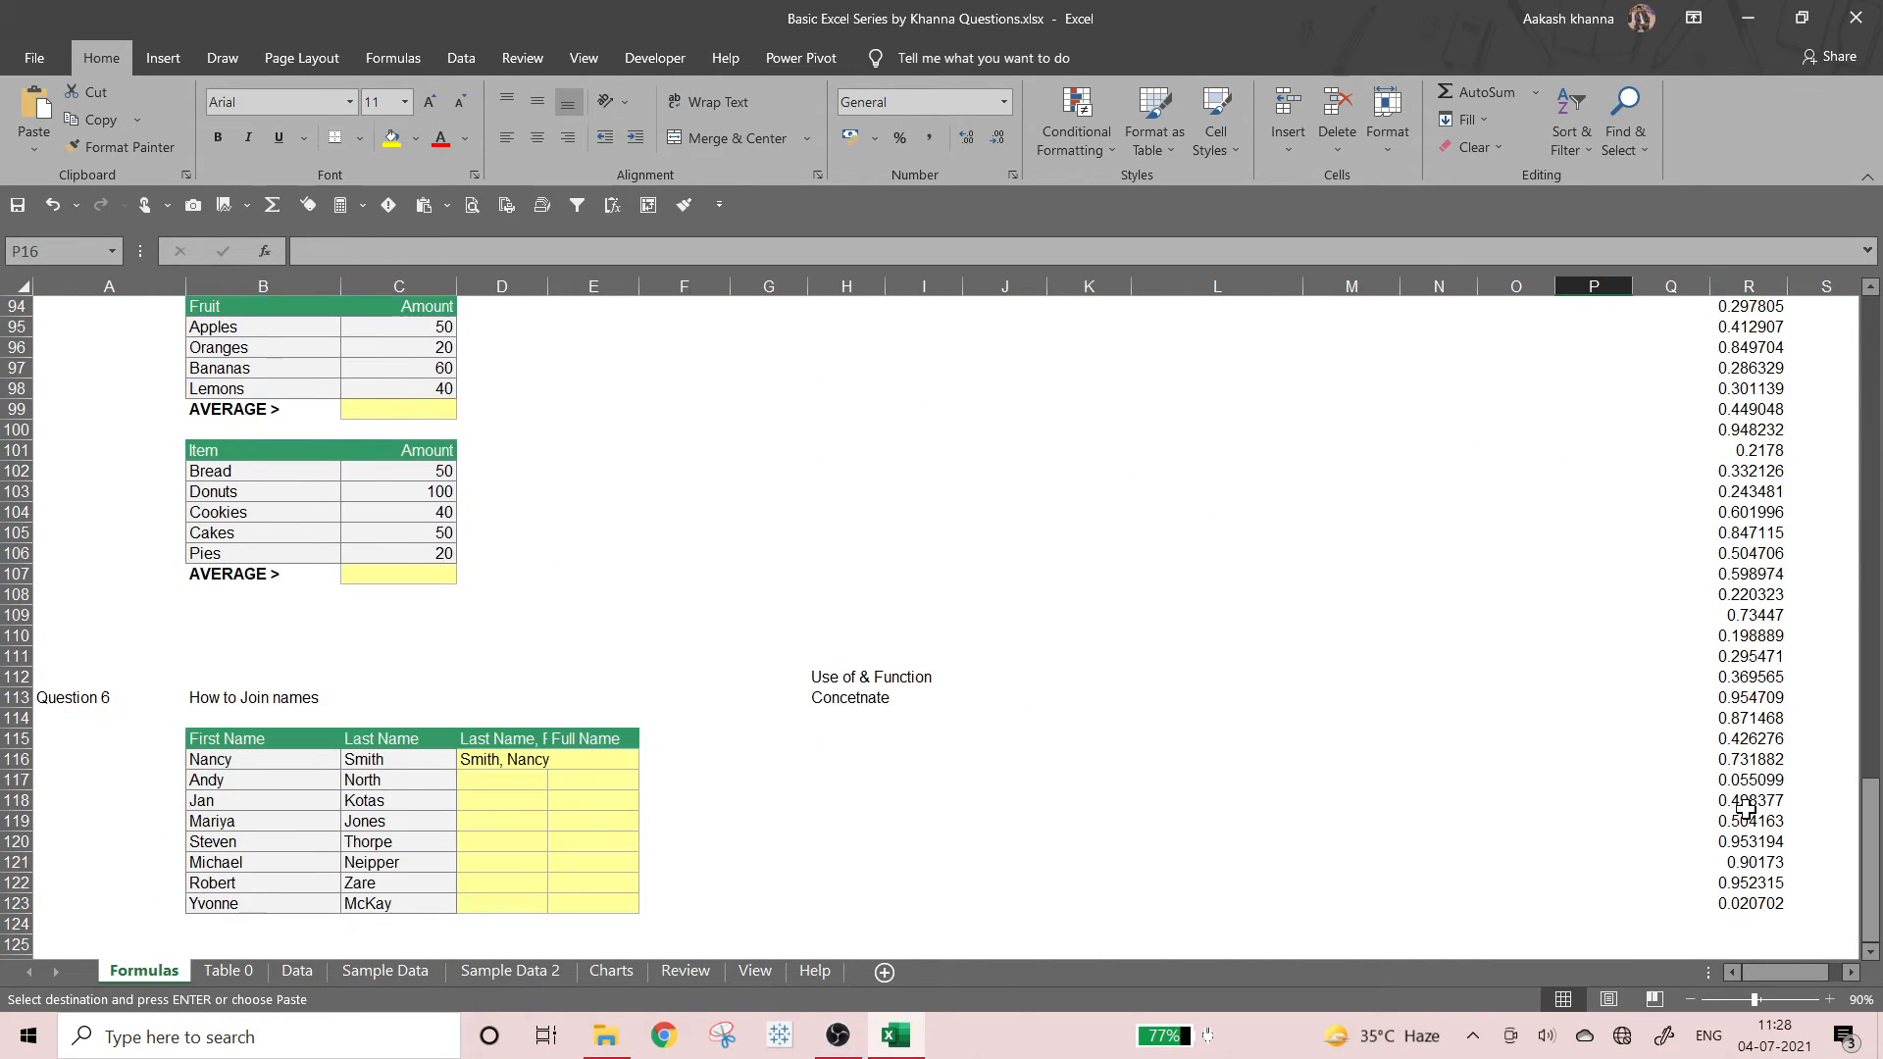
scroll(1776, 761, up, 3)
click(1750, 780)
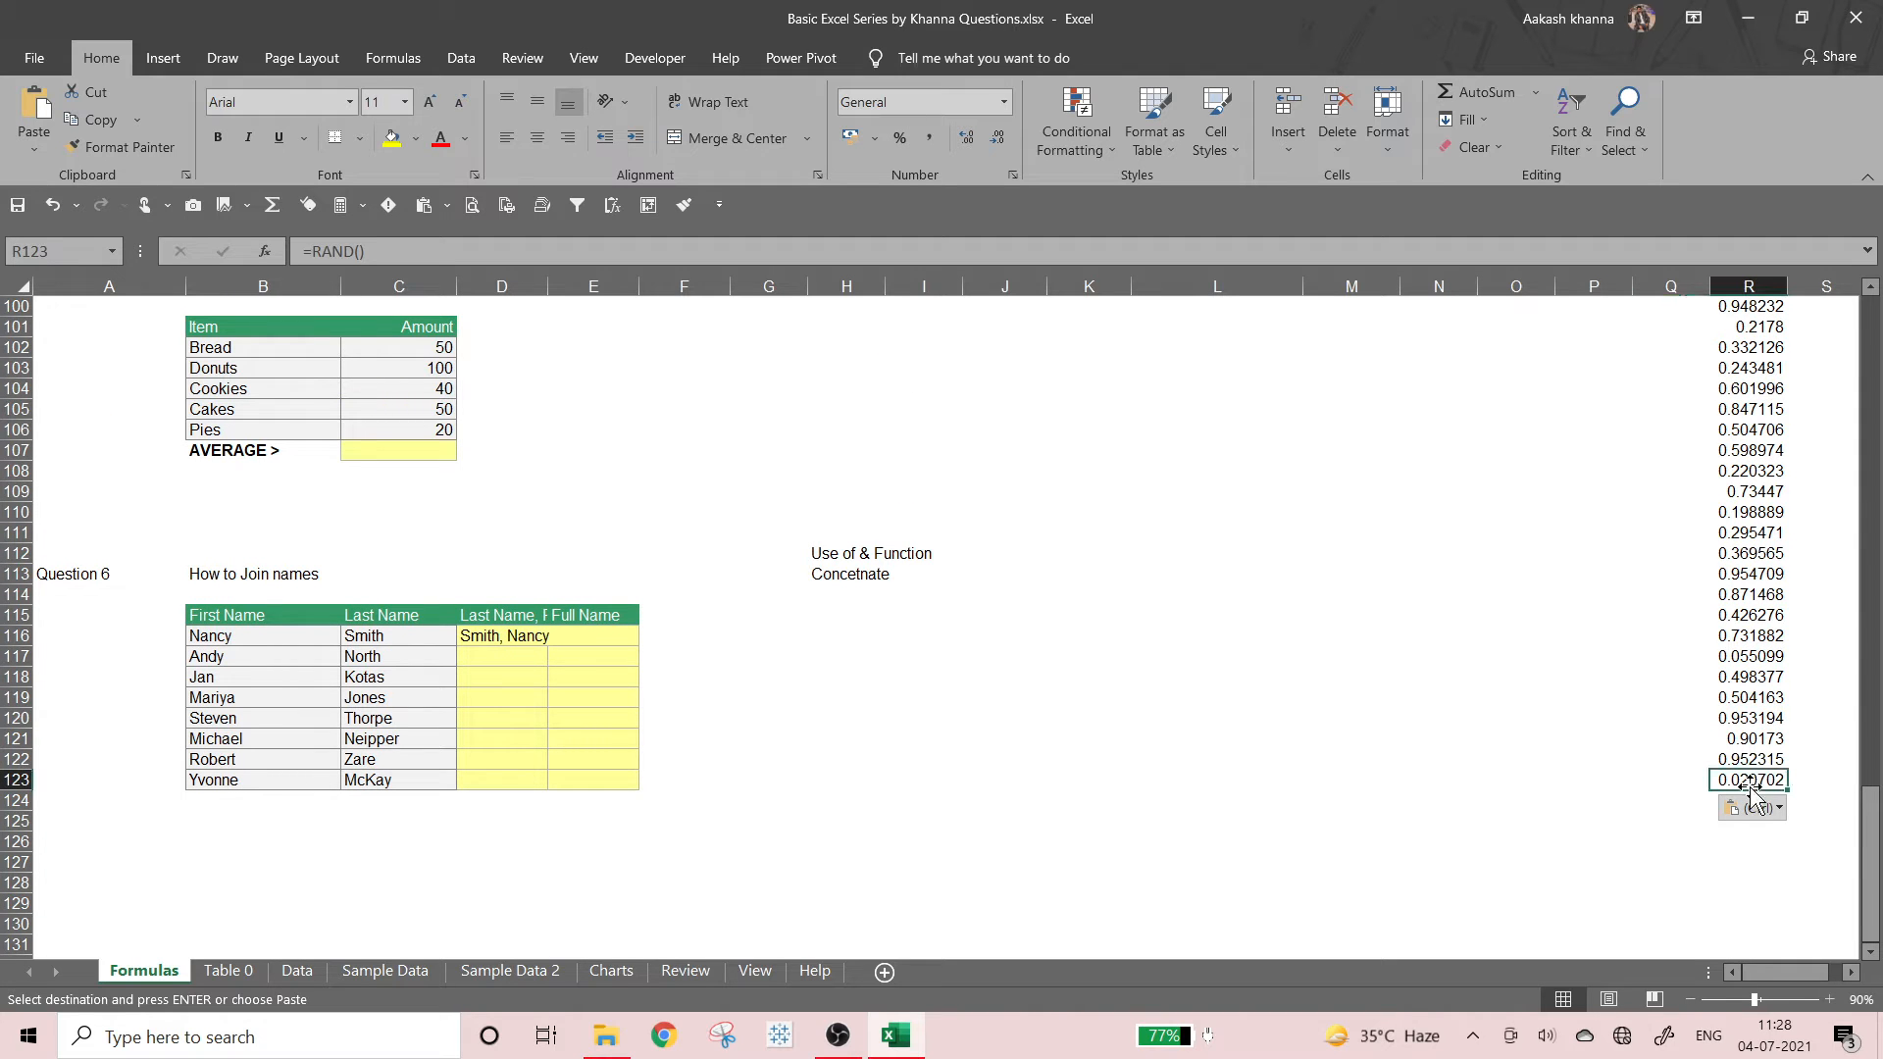
key(ctrl+shift+Up)
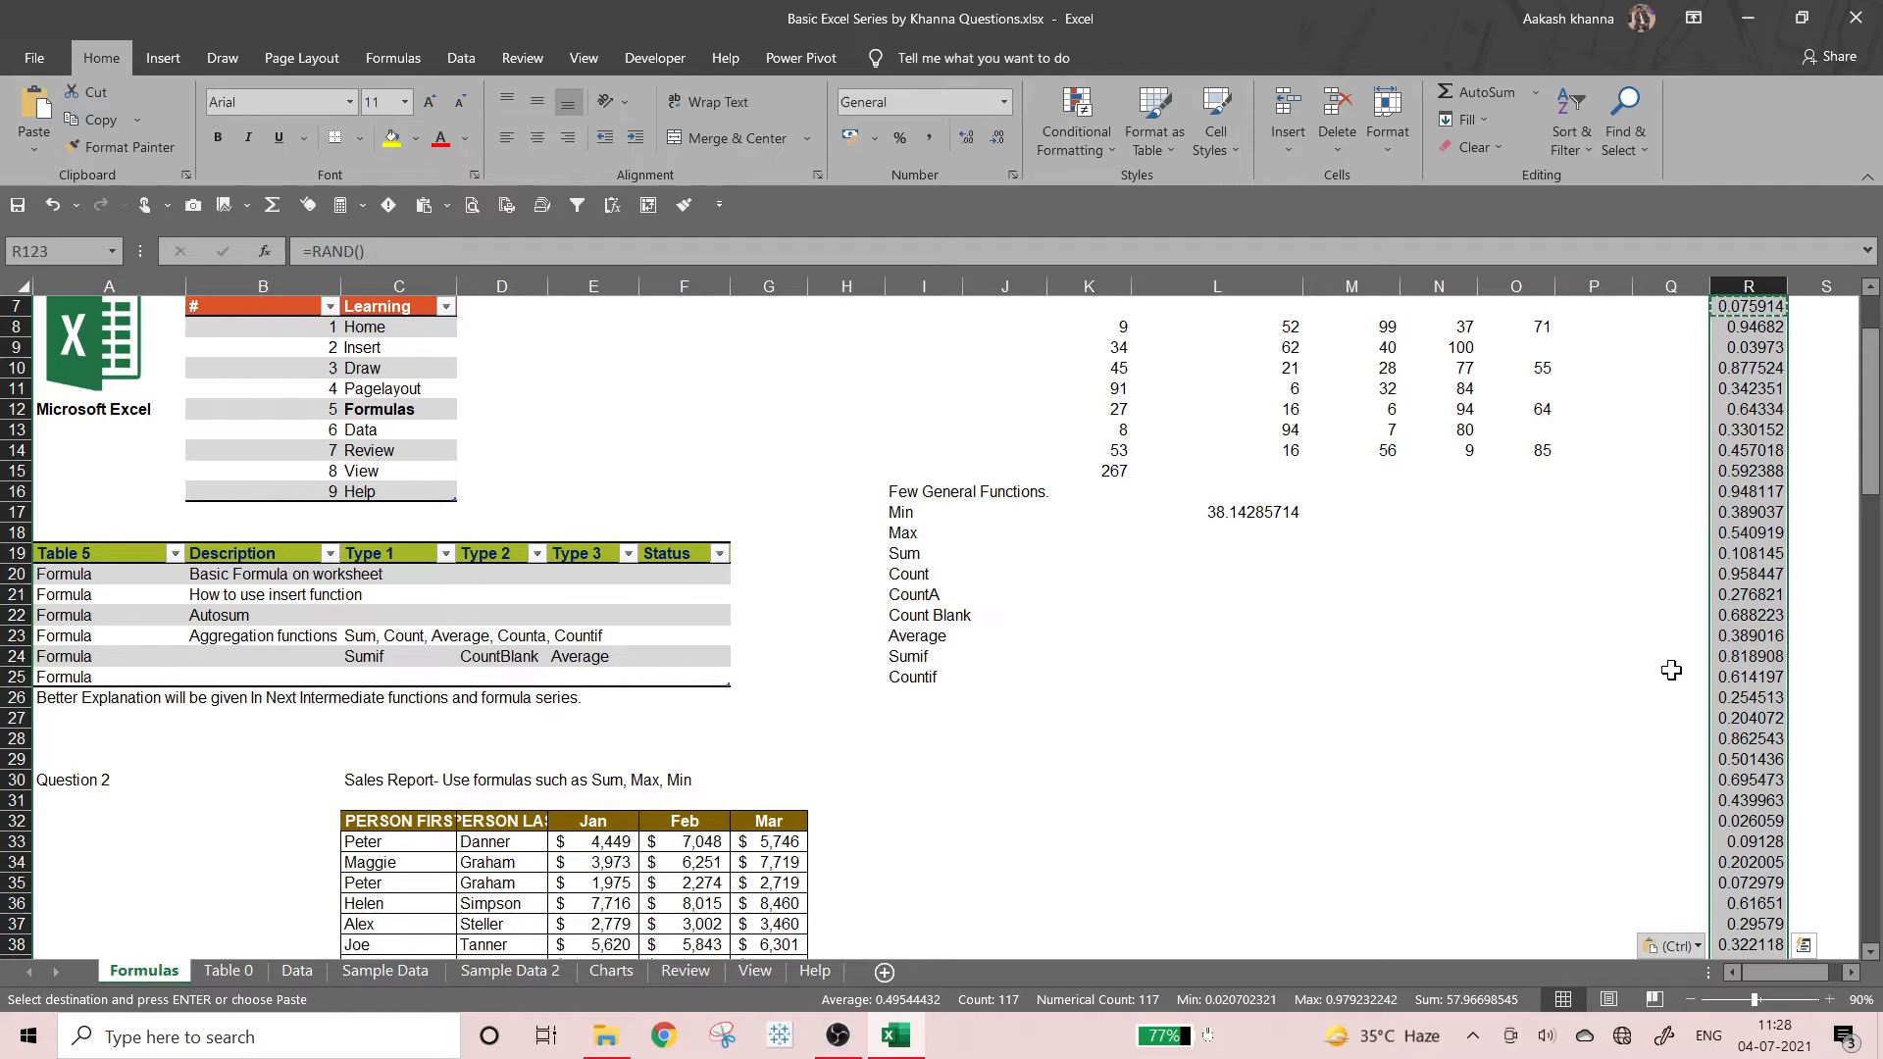
scroll(1670, 670, up, 2)
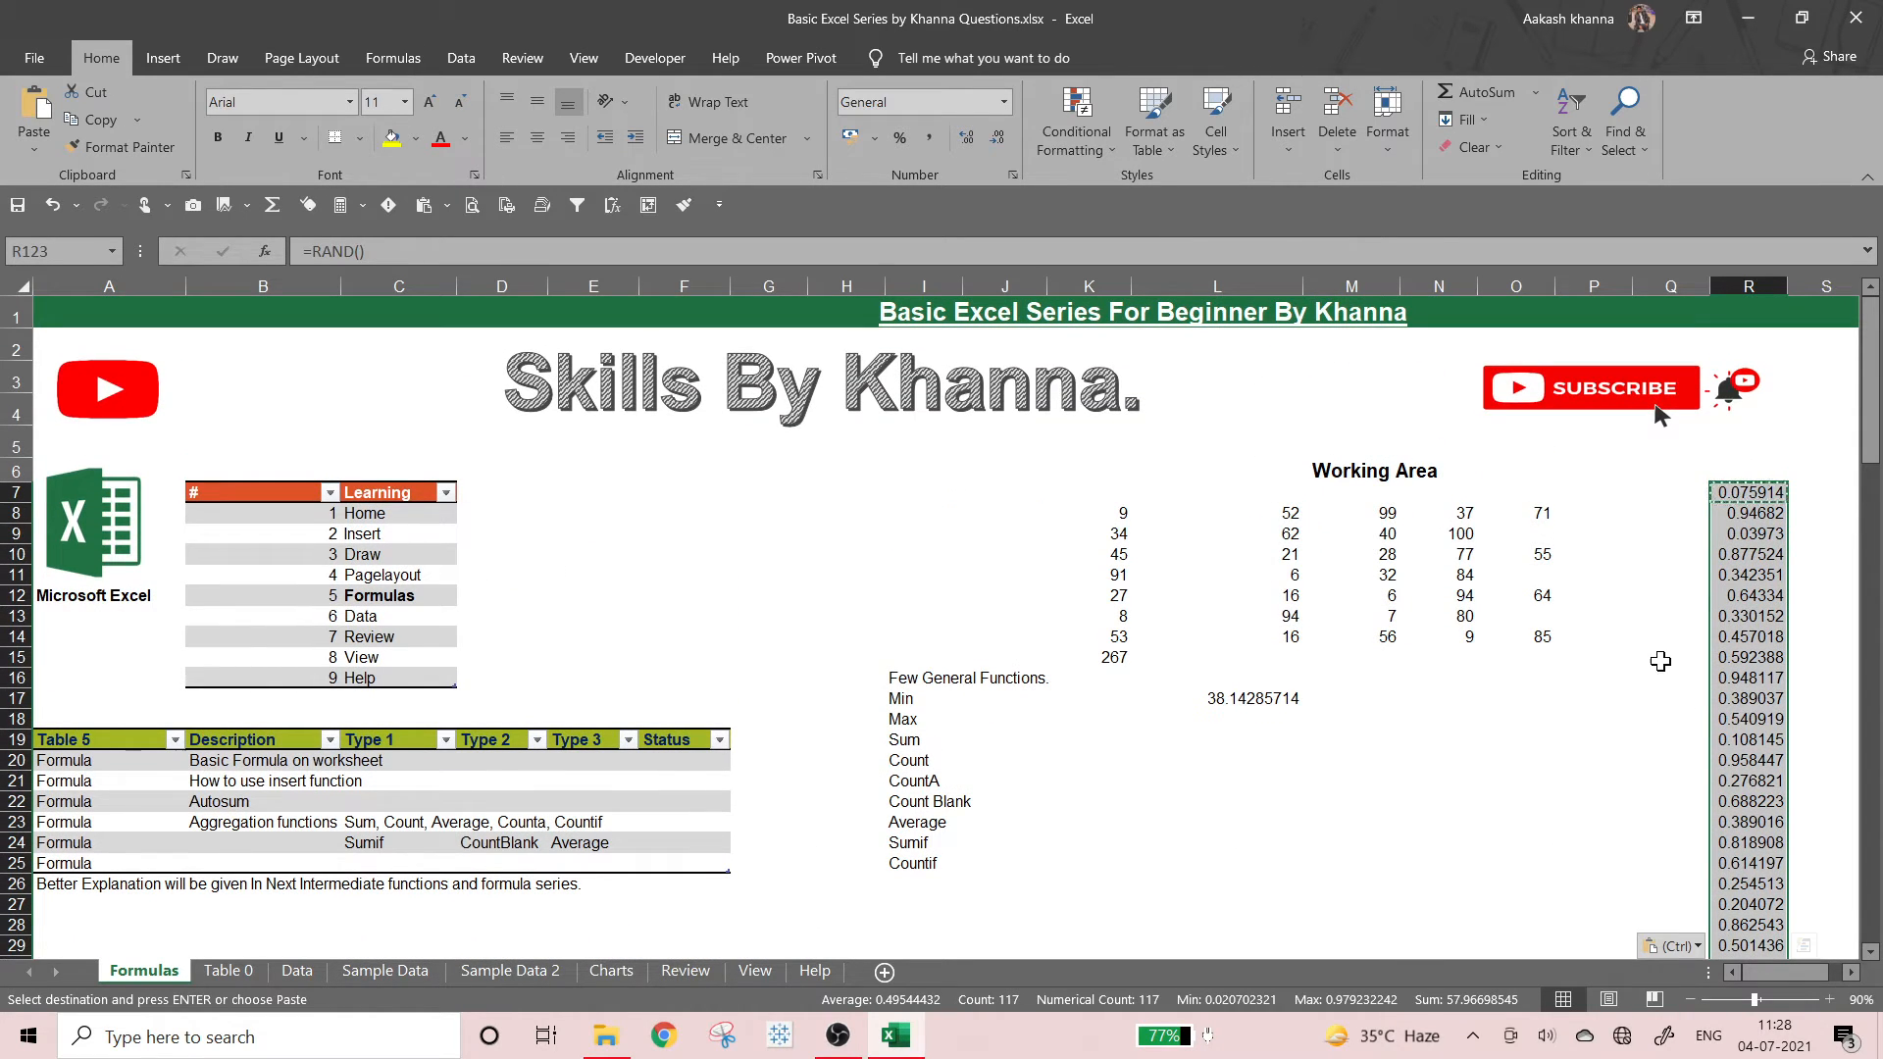
click(997, 142)
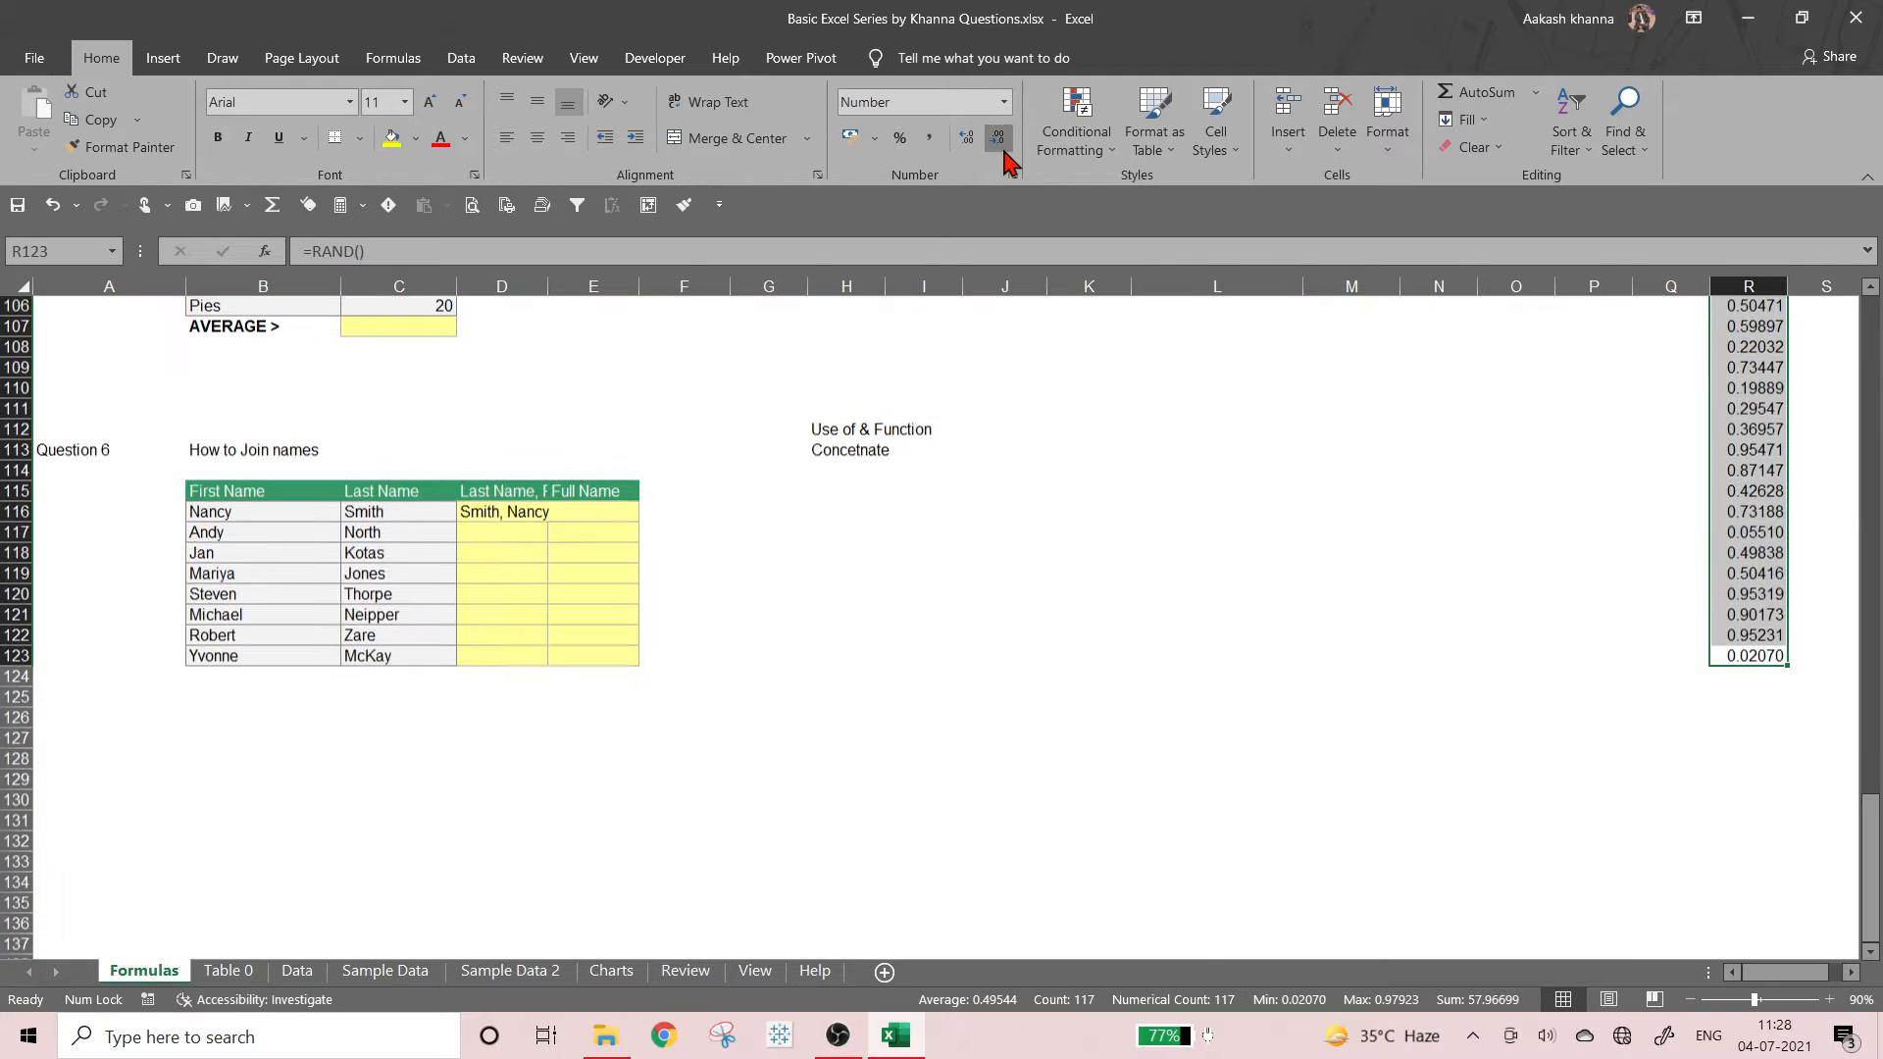
- Reduce the display of the random numbers in R7:R123 to two decimal places
click(997, 142)
click(997, 142)
click(1004, 153)
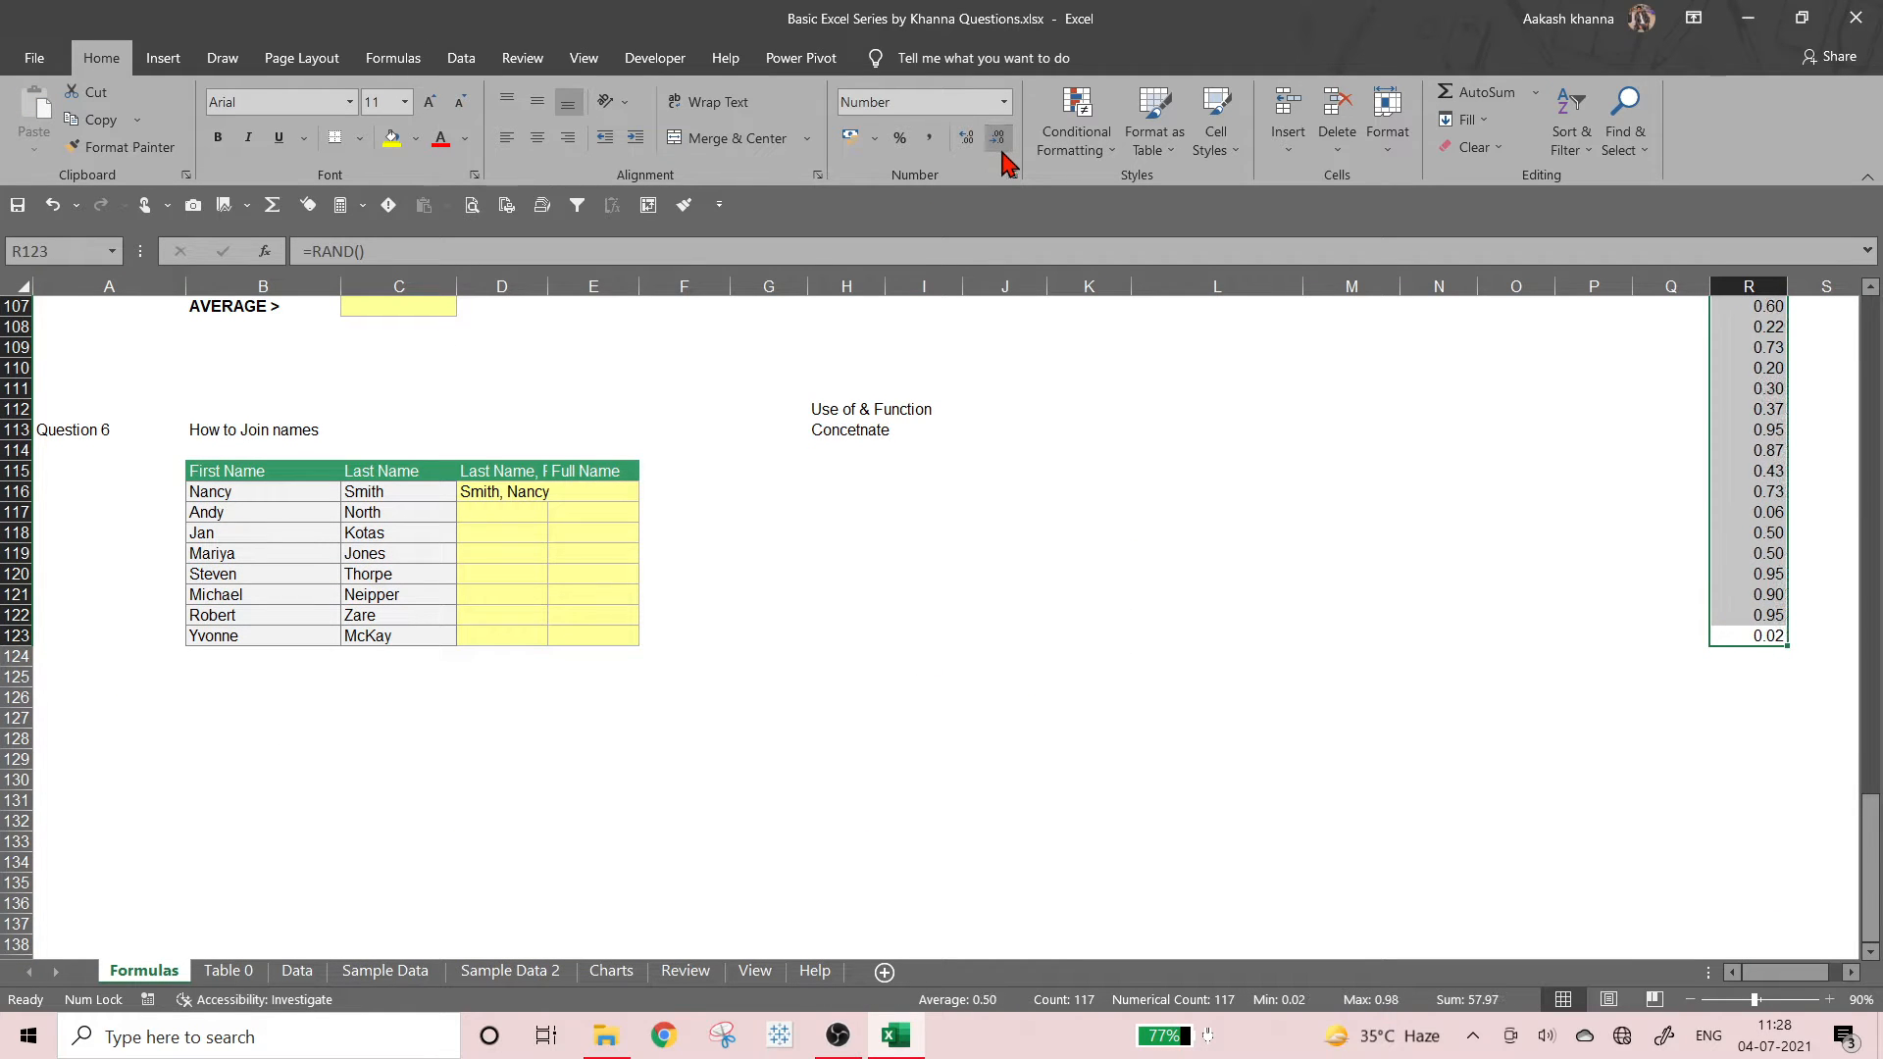
scroll(1687, 745, up, 15)
scroll(1687, 745, up, 19)
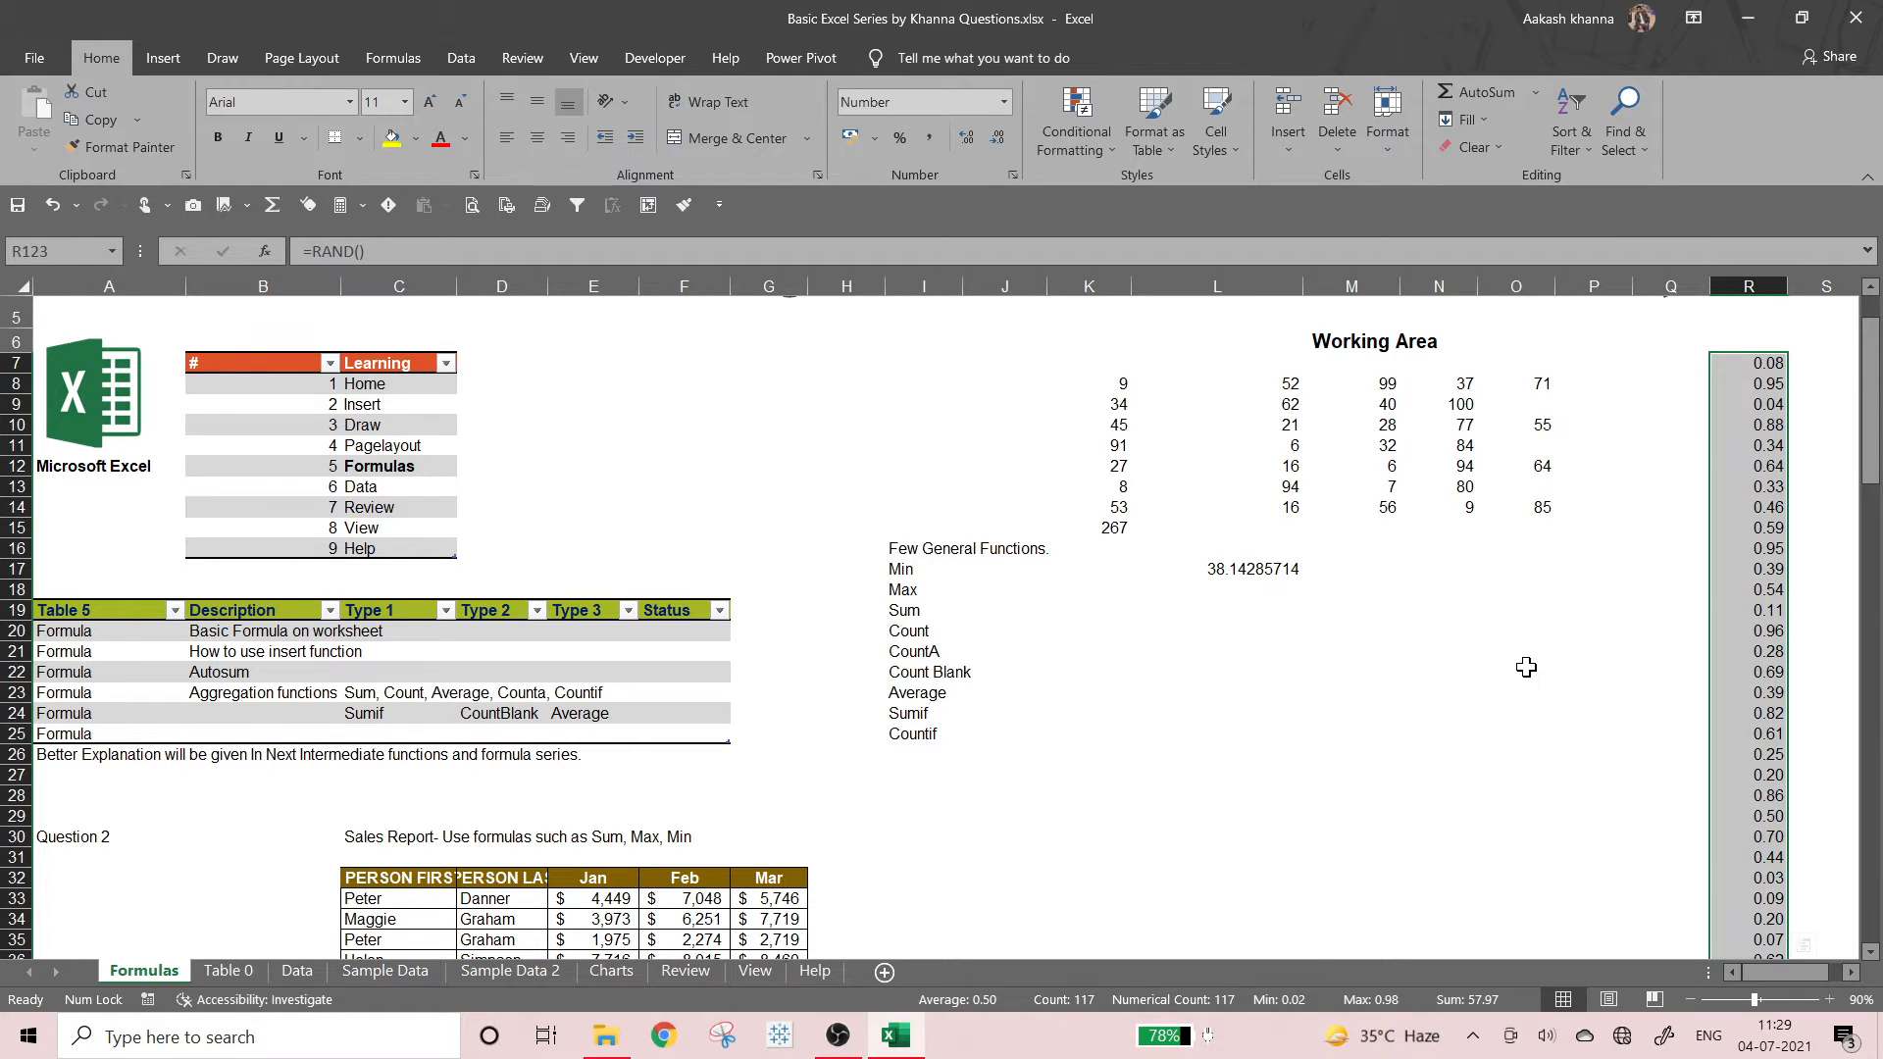
- Clear all the RAND numbers from R7:R123
key(Delete)
scroll(1525, 666, down, 3)
scroll(1553, 660, up, 20)
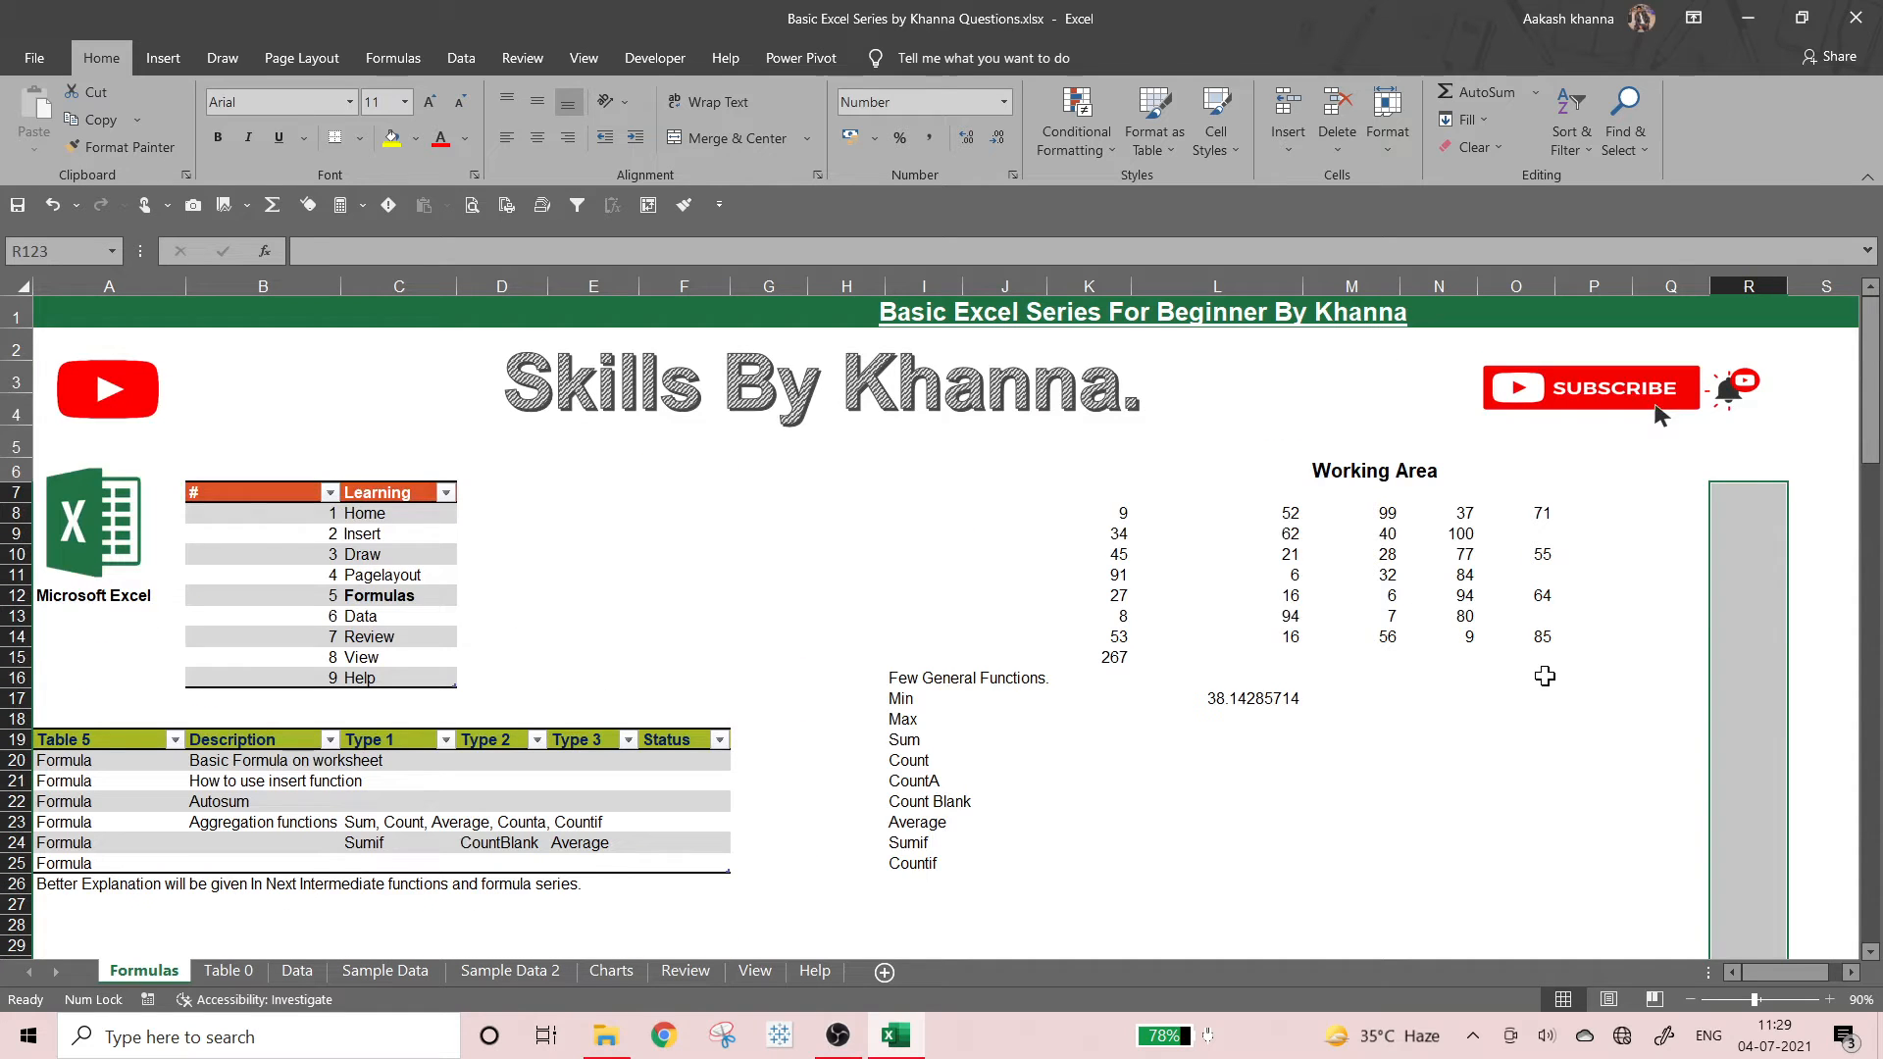
- Select O8:O14, the column with blank cells, and read its aggregates in the status bar
click(1292, 643)
drag(1536, 511, 1528, 642)
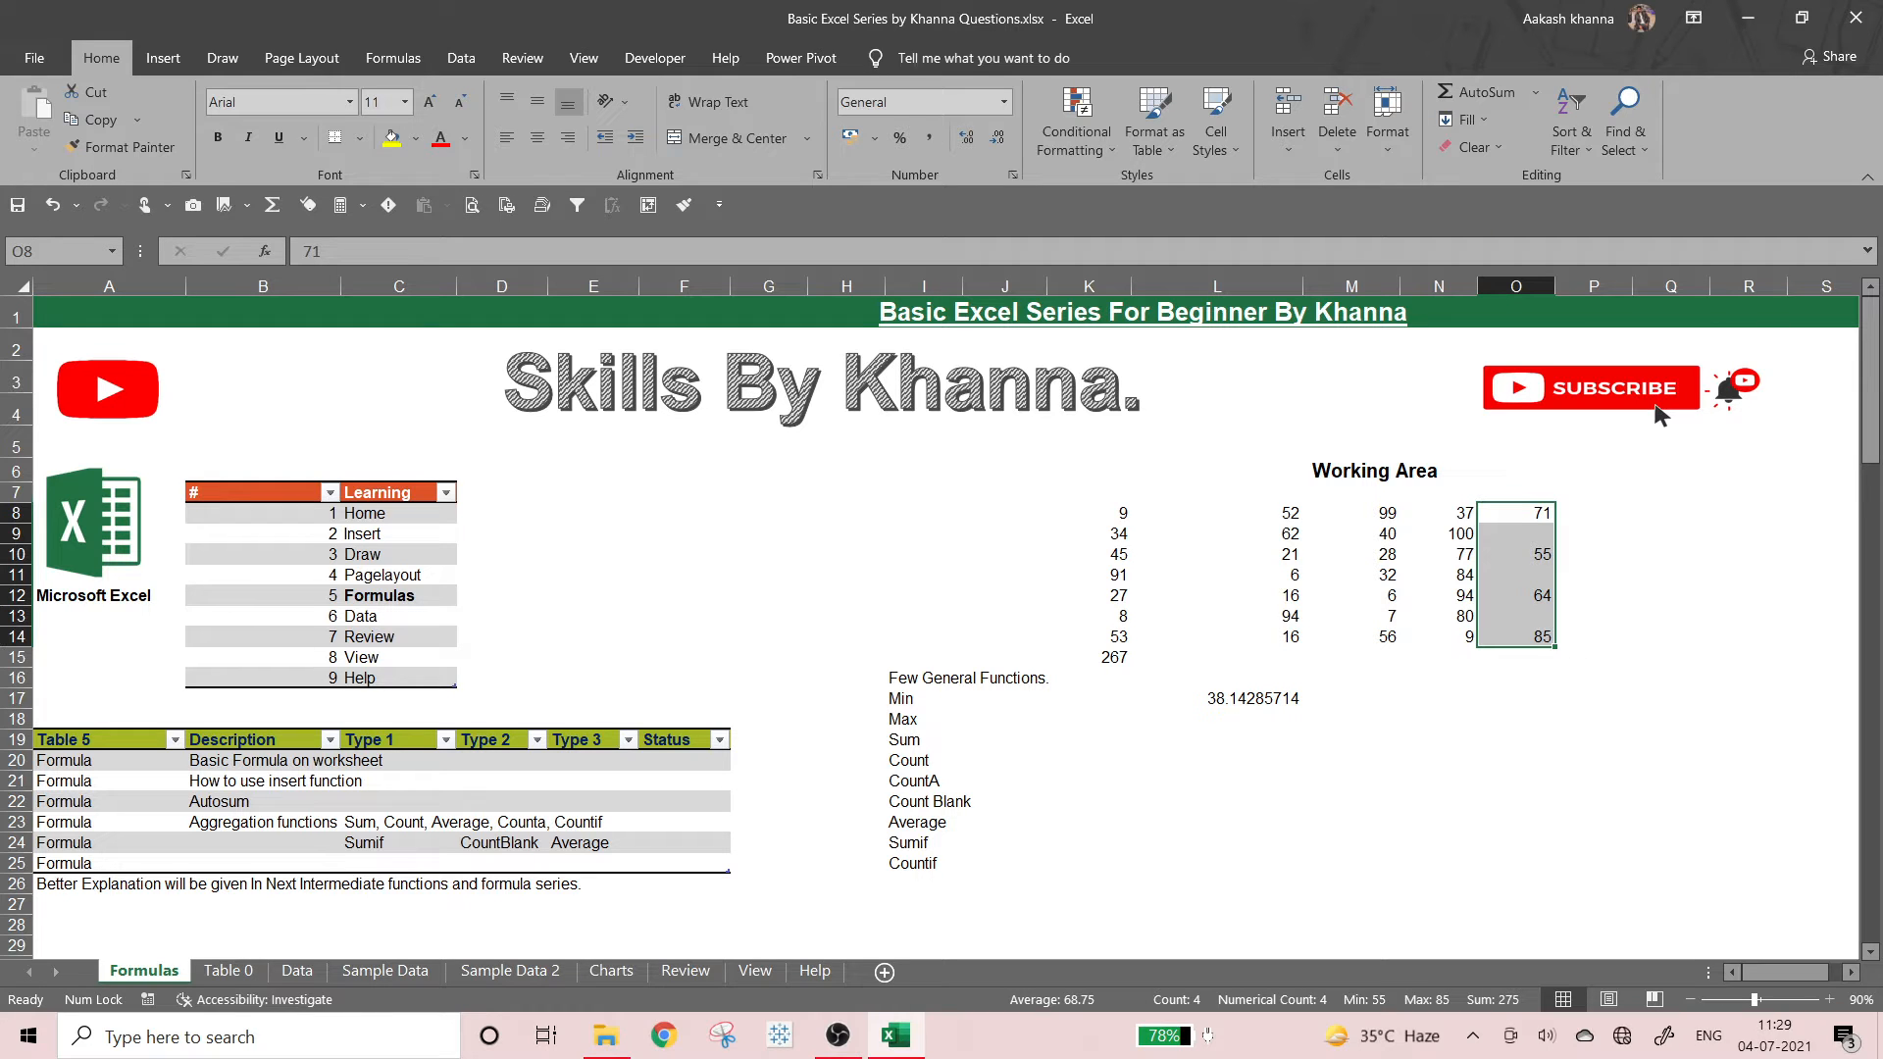
key(alt+Tab)
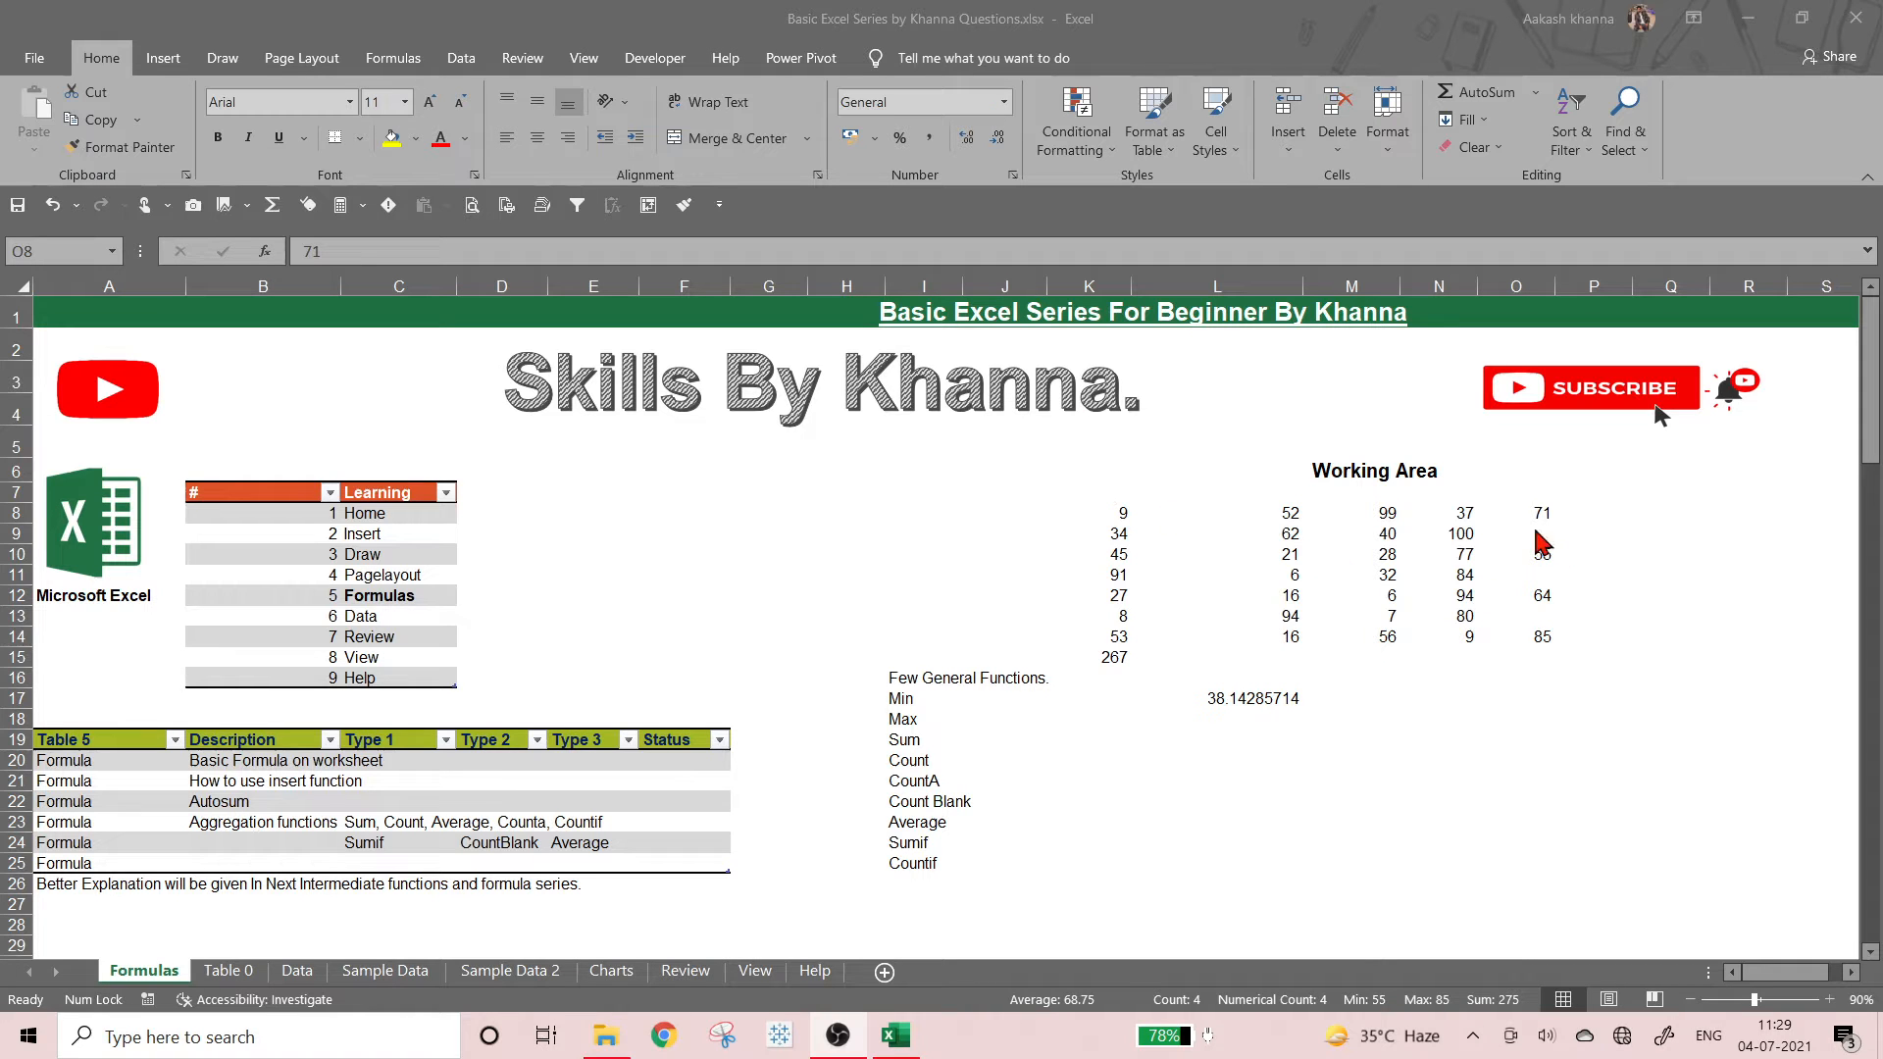
key(alt+Tab)
- Delete the average calculation in L17 and the AutoSum total in K15
click(1273, 697)
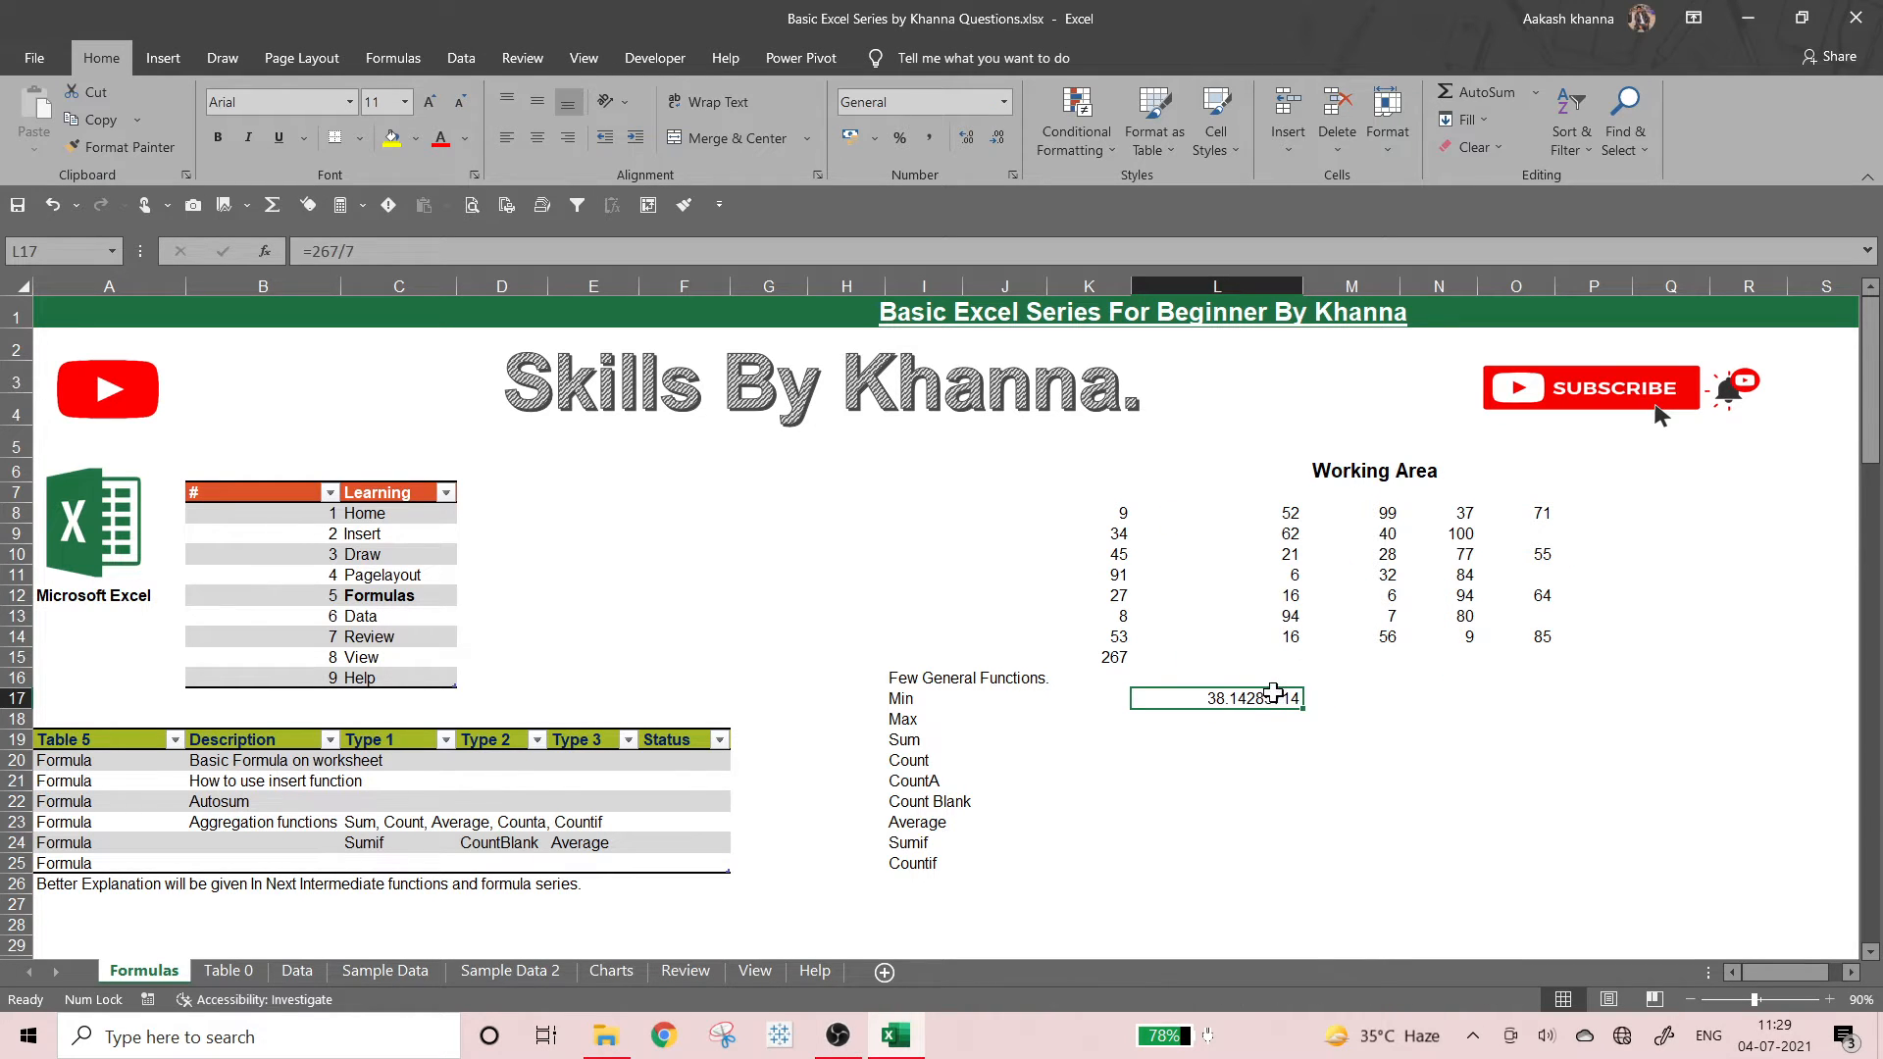
key(Delete)
click(1113, 659)
key(Delete)
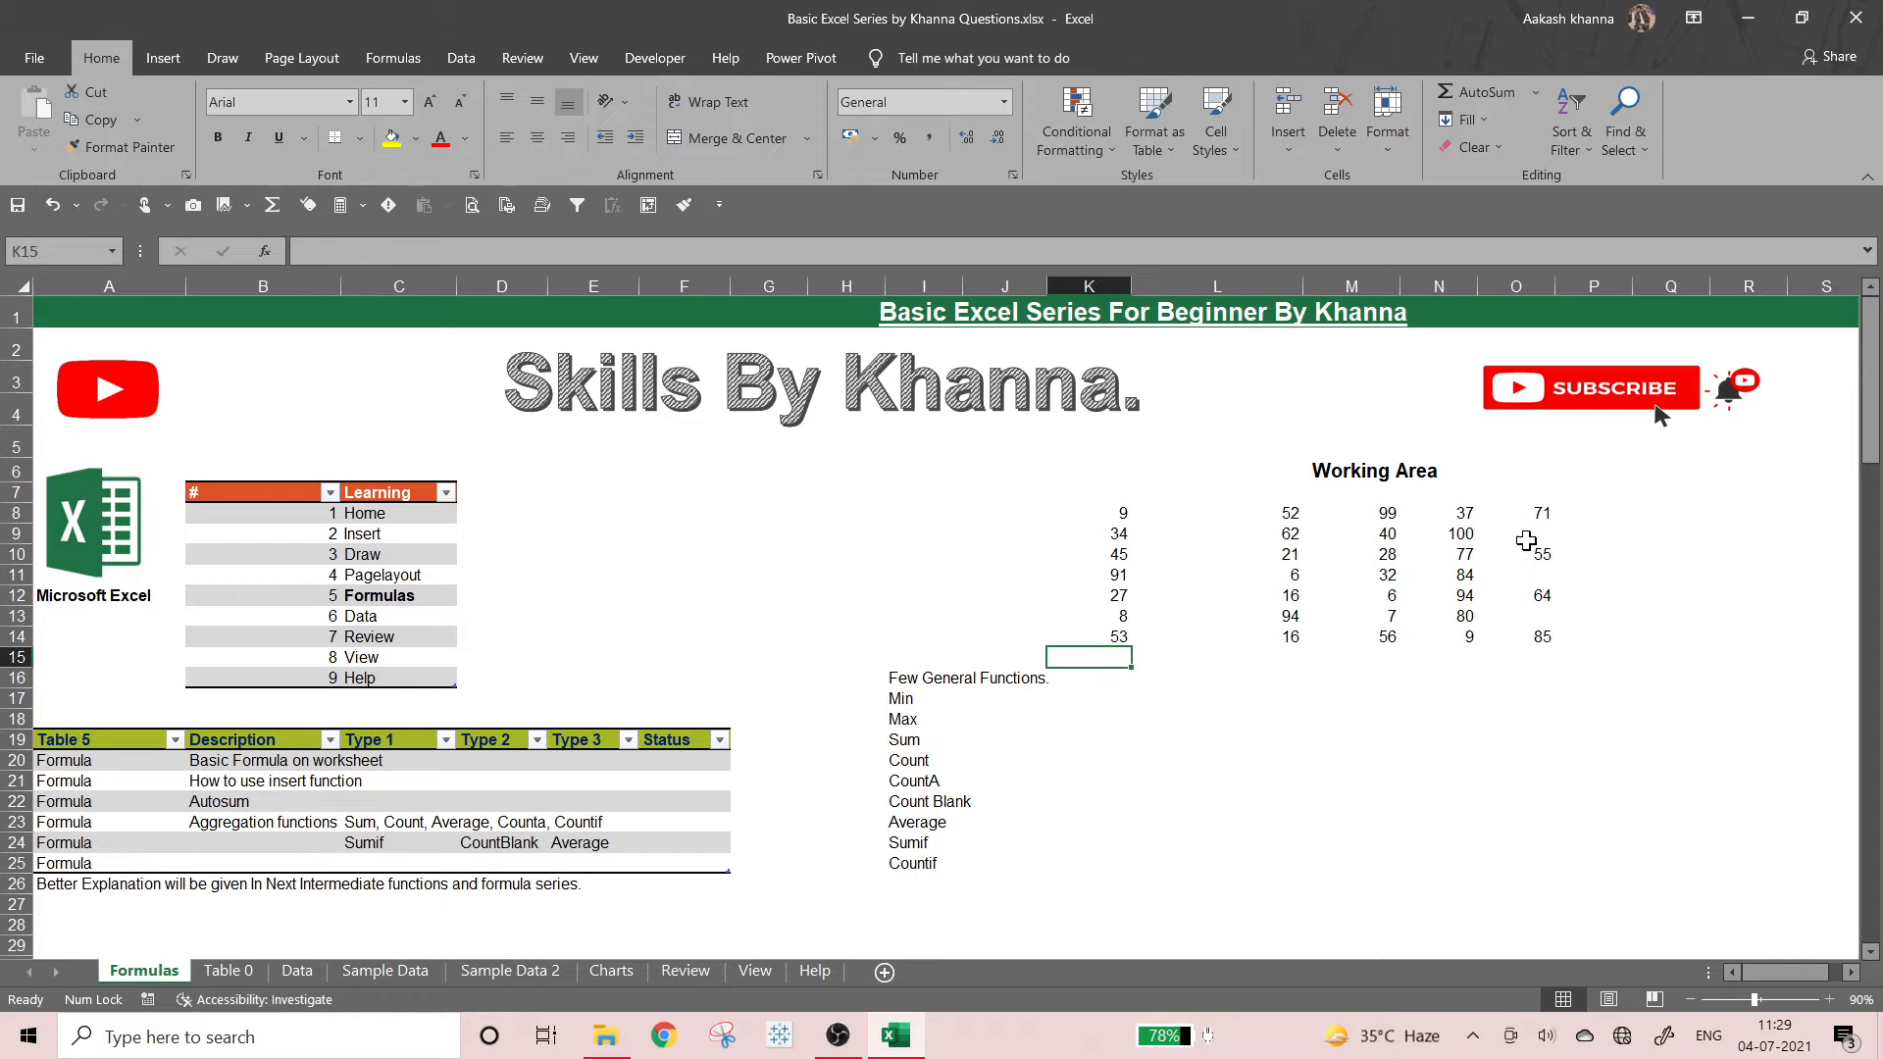
- Enter a space in the blank cells O9, O11 and O13, and compare Count with Numerical Count for O8:O14
drag(1530, 515, 1546, 652)
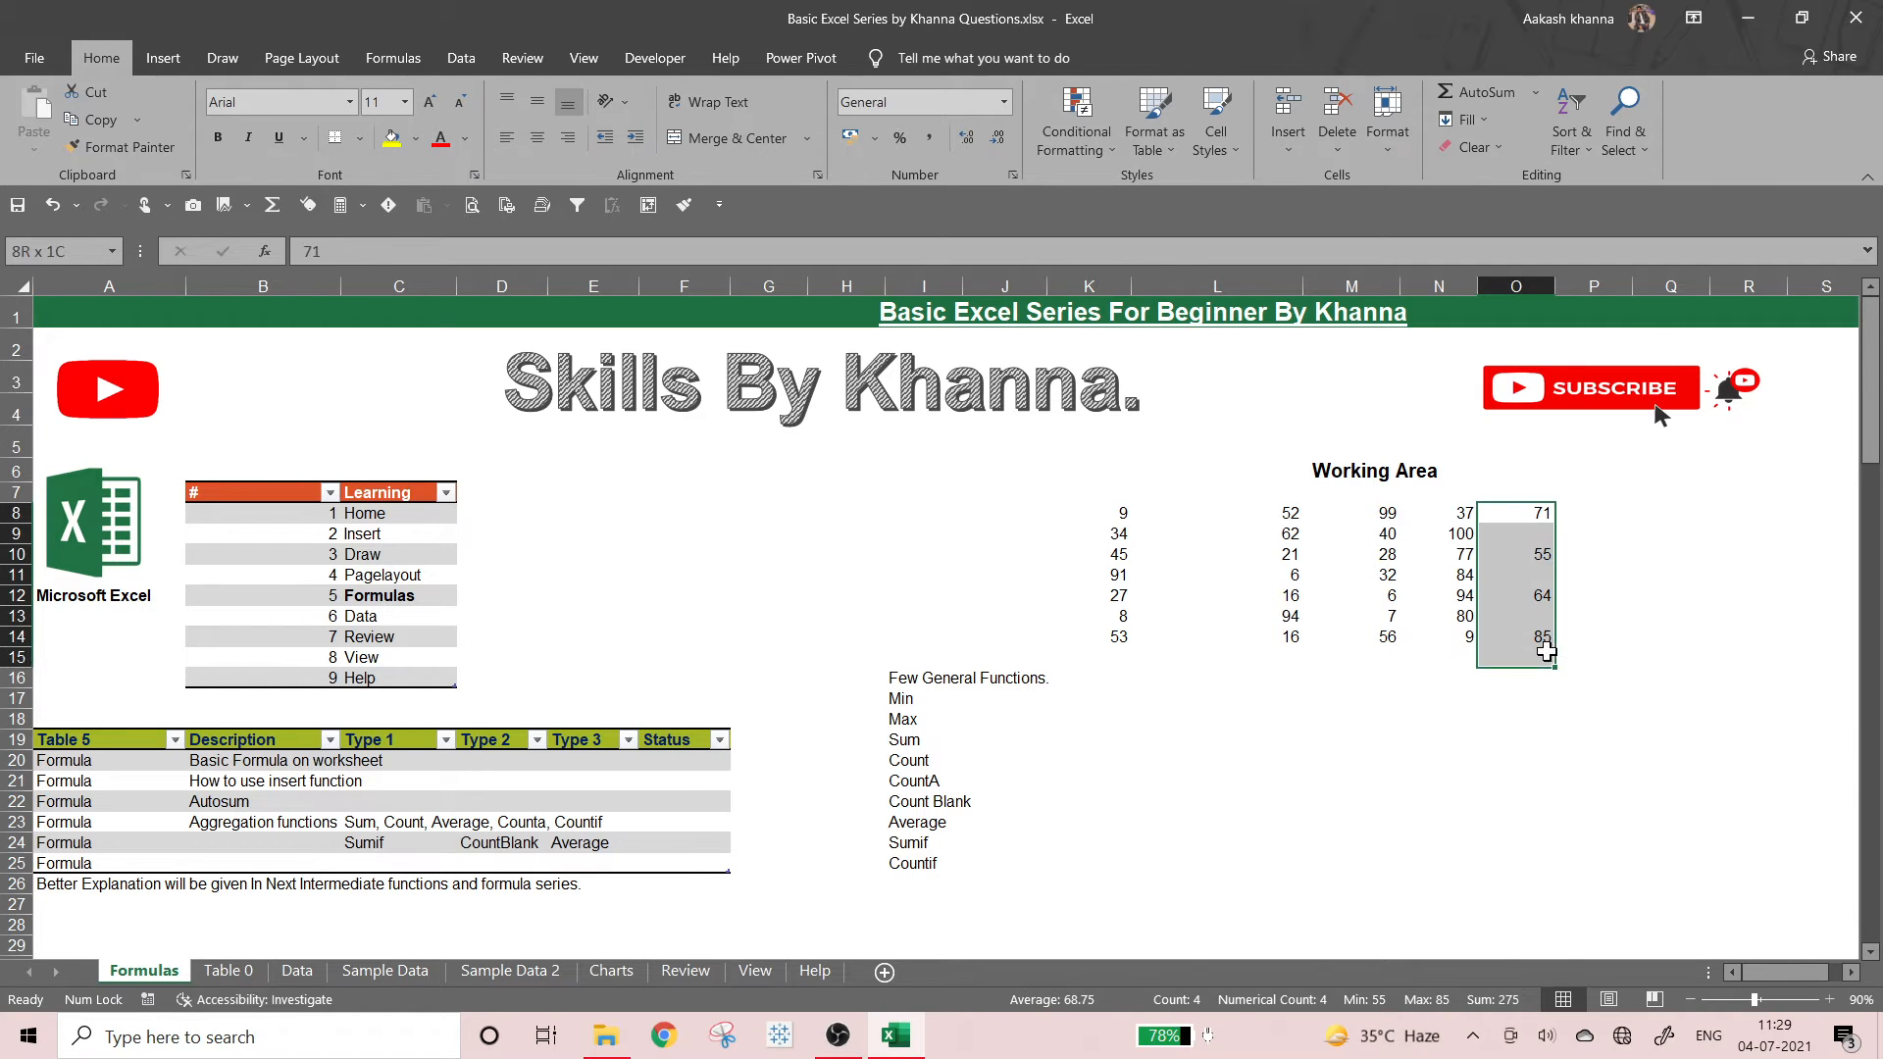
click(1539, 536)
key(Return)
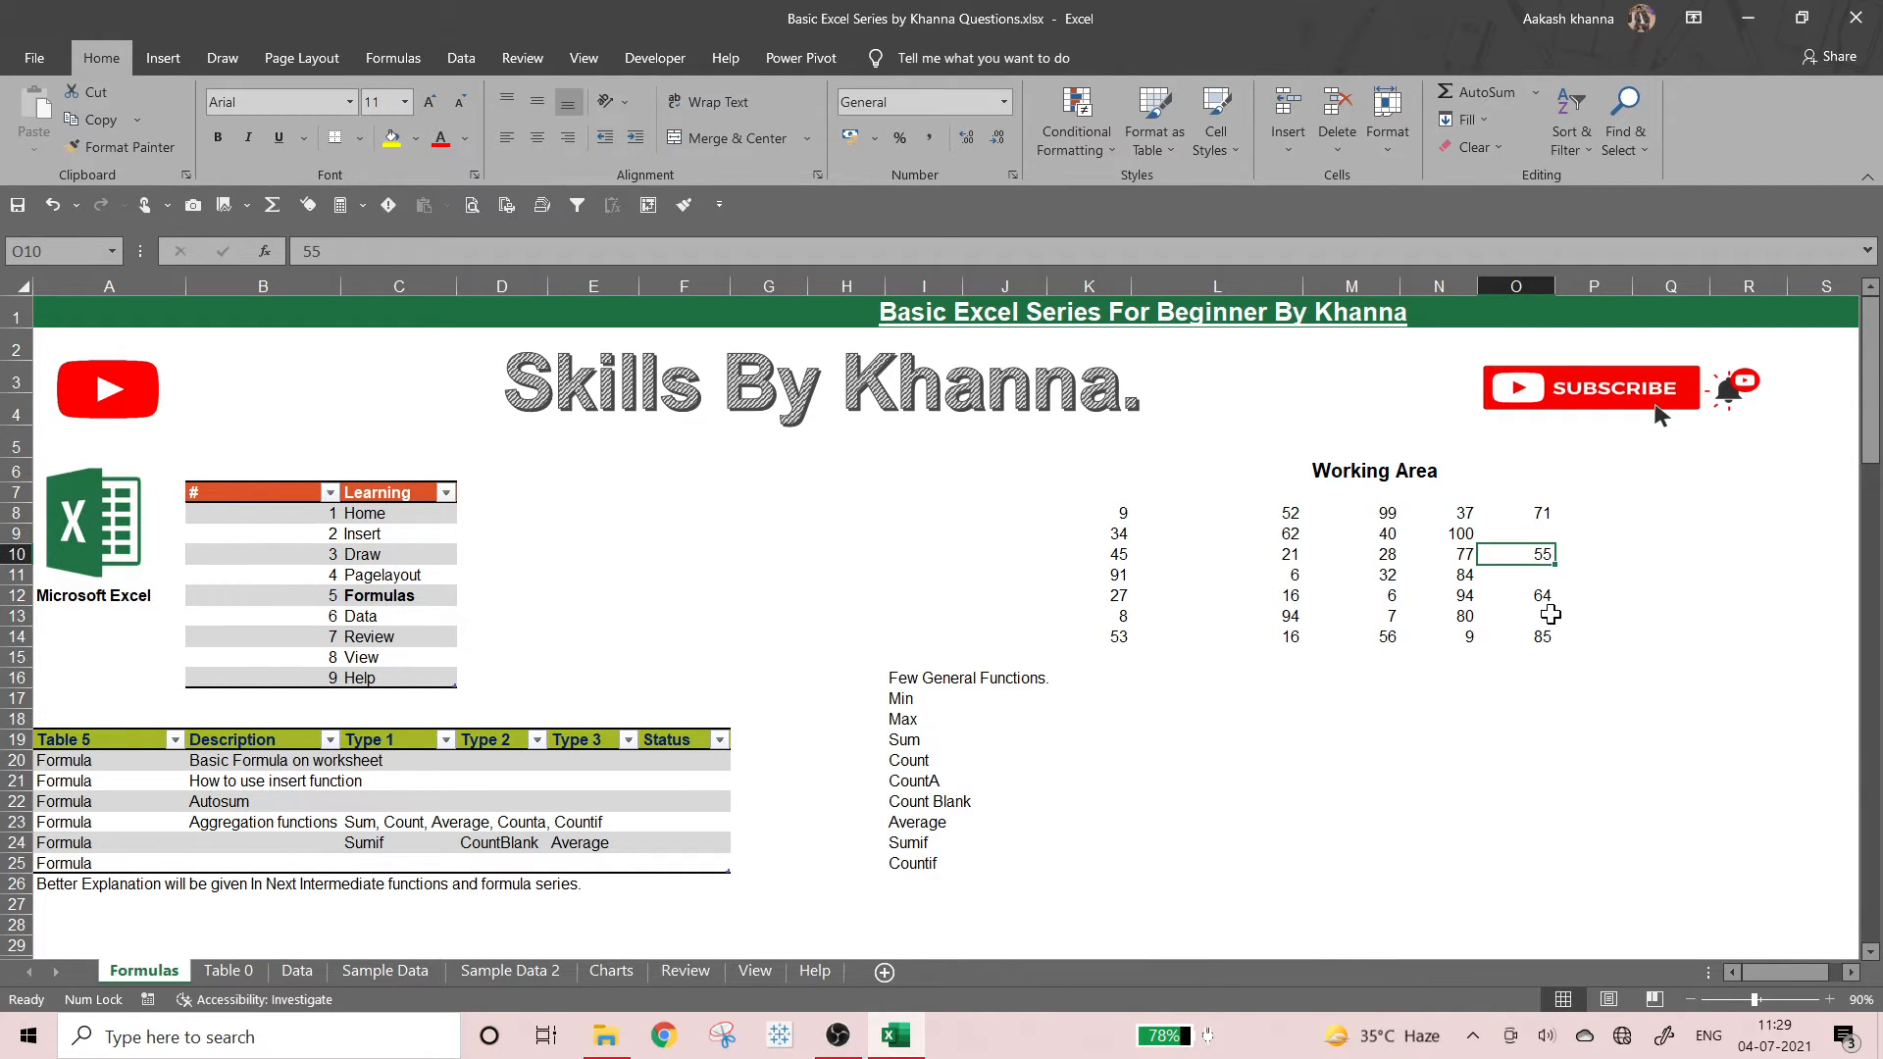
click(1538, 576)
key(Return)
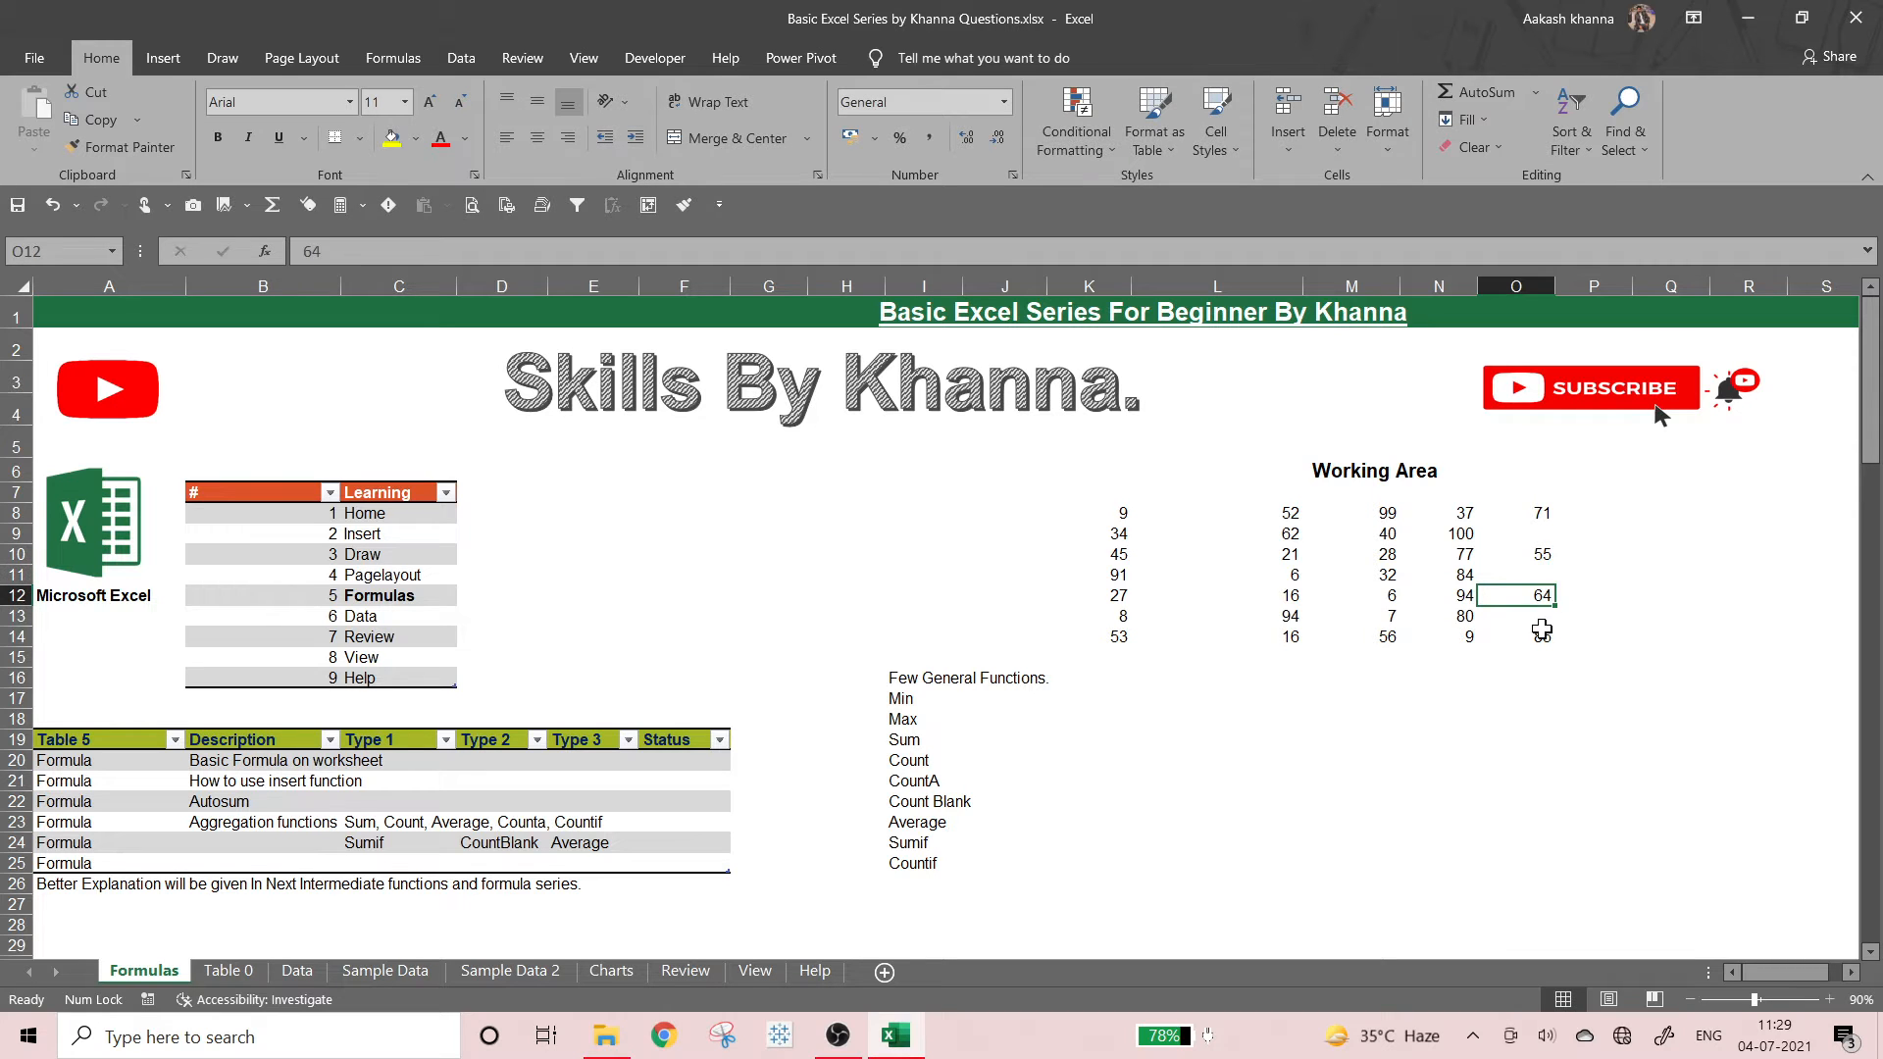
click(1540, 618)
key(Return)
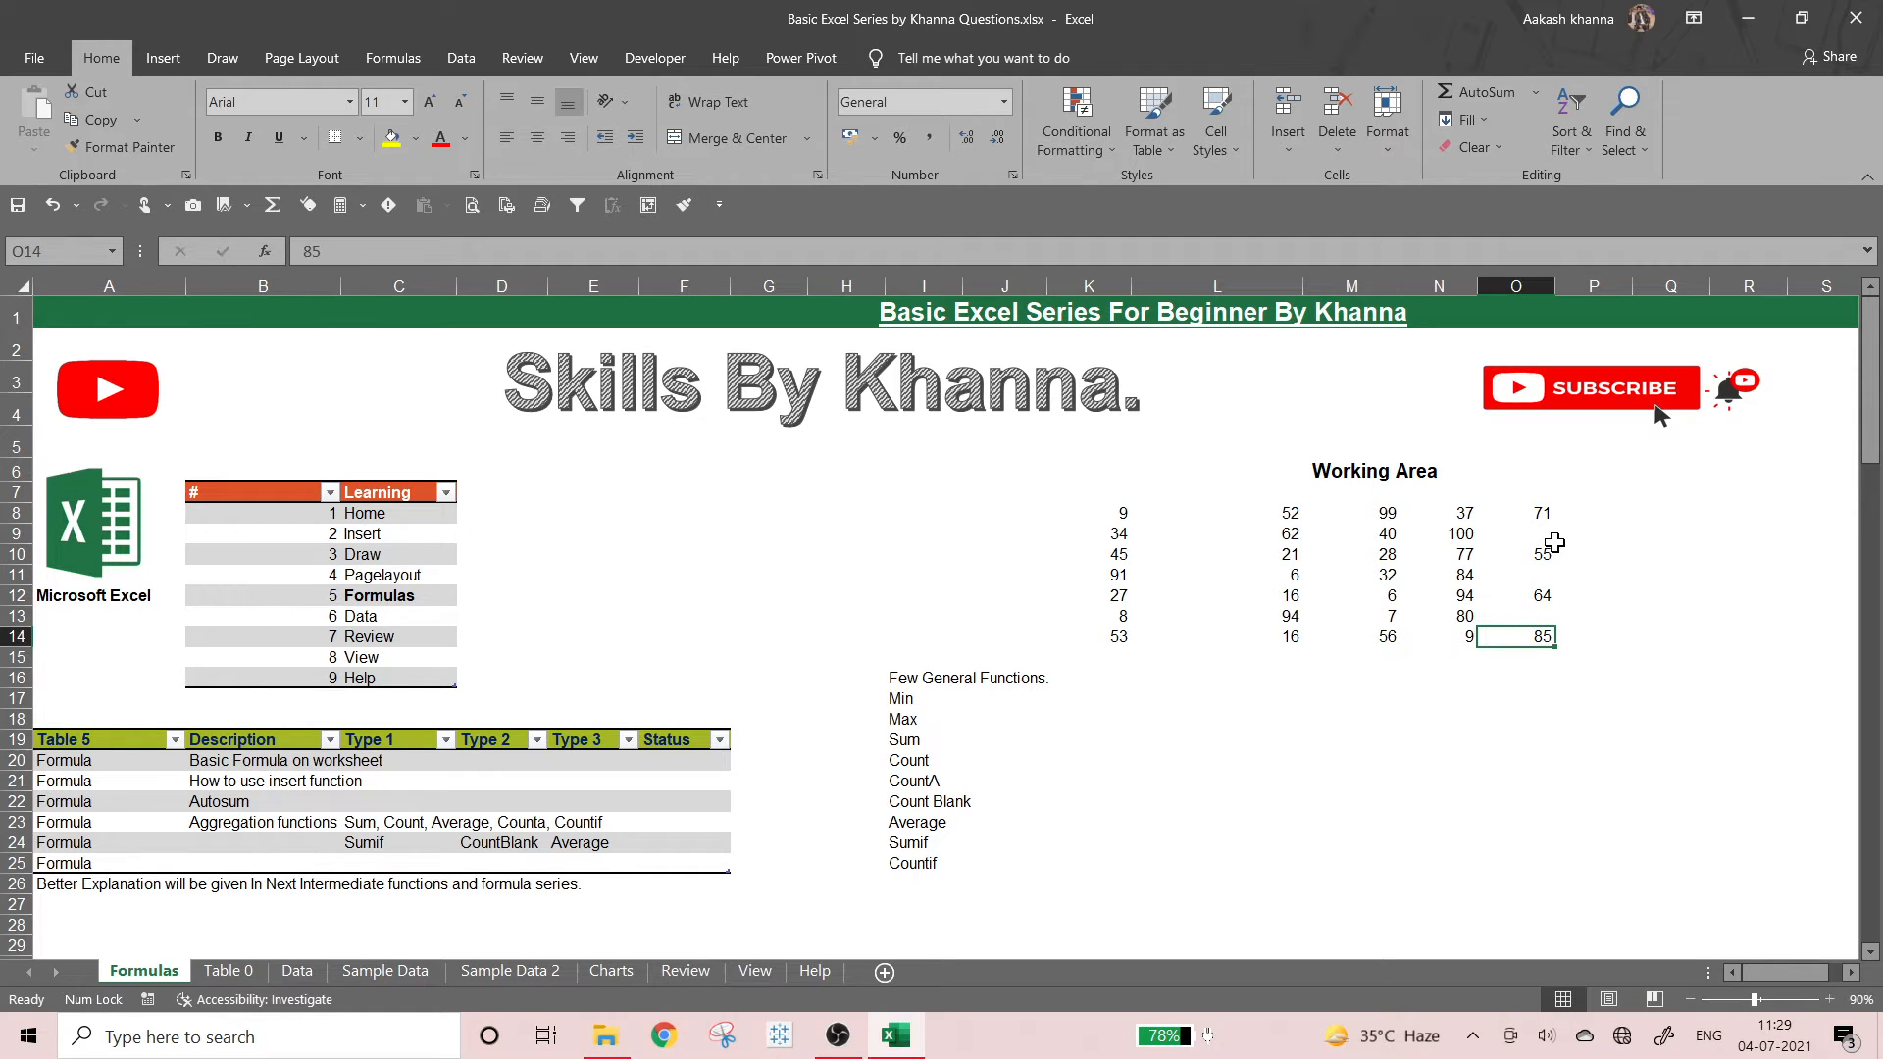
drag(1541, 515, 1534, 637)
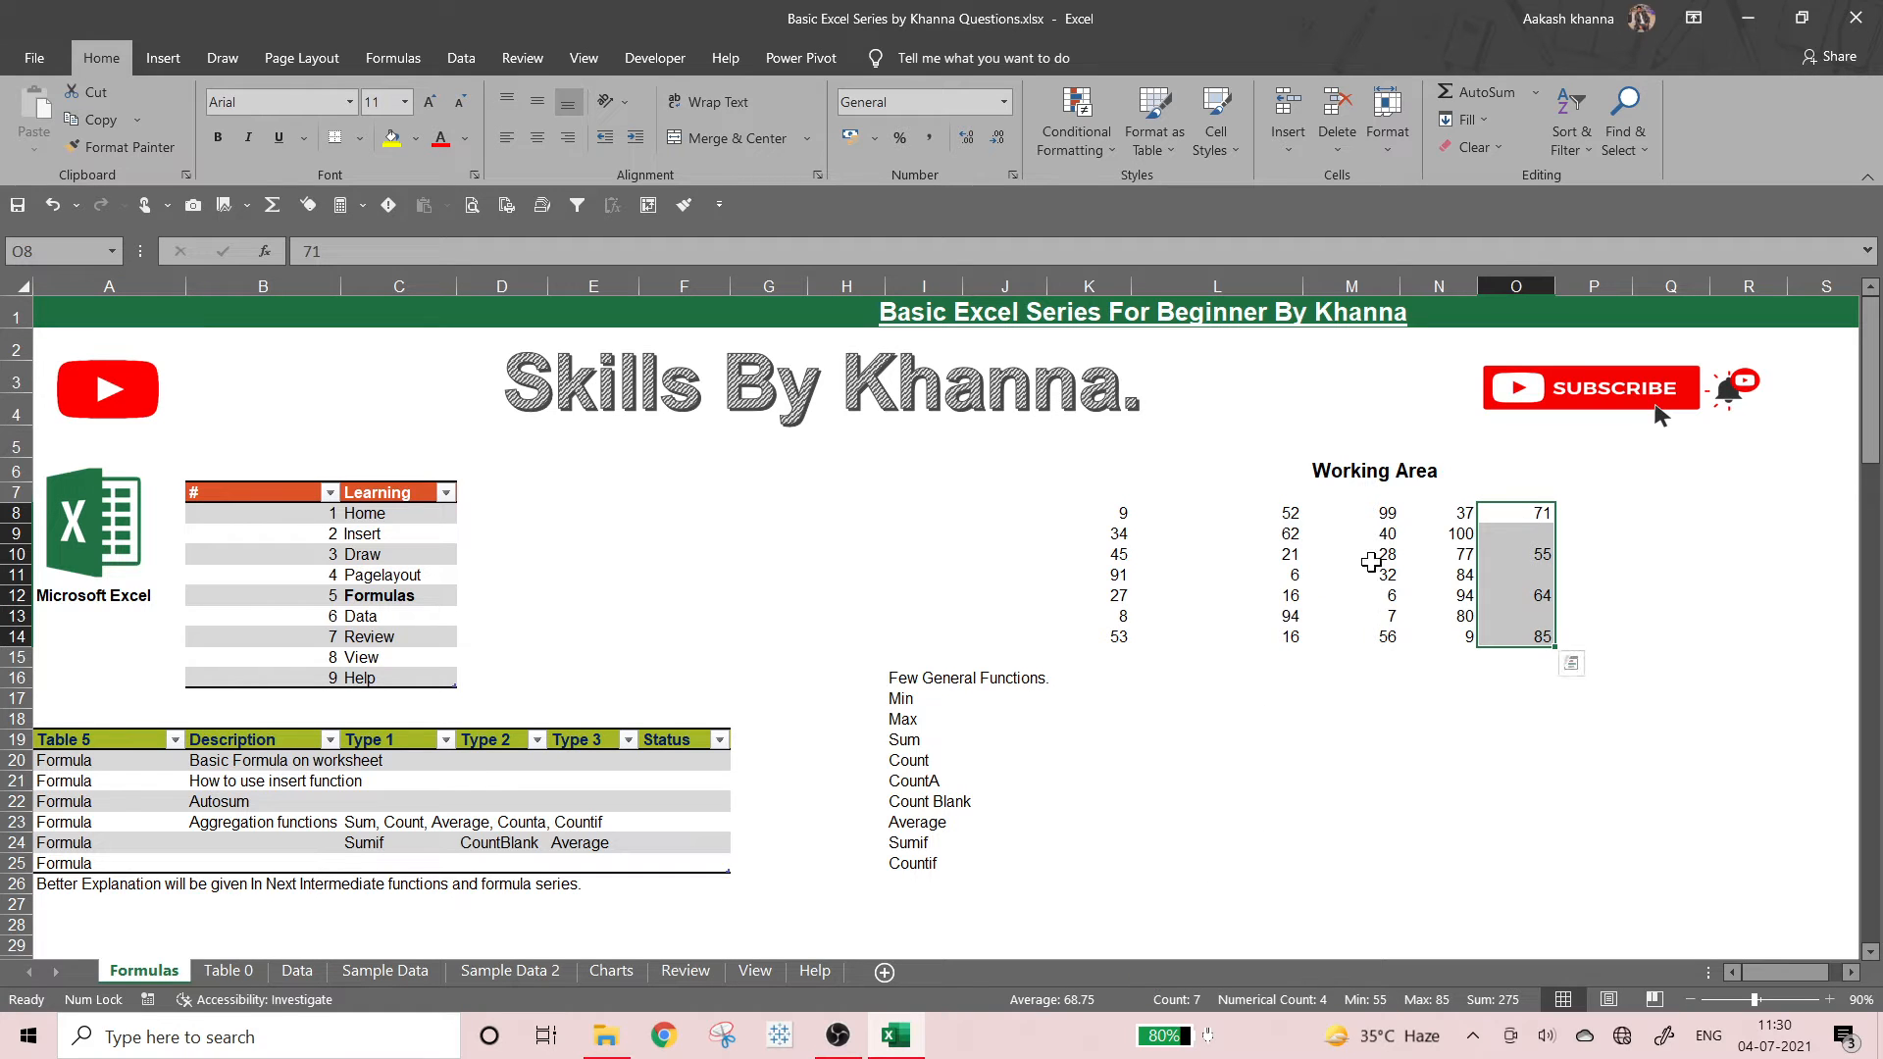
- Replace the number in N11 with the letter A and compare Count with Numerical Count for N8:N14
click(1404, 741)
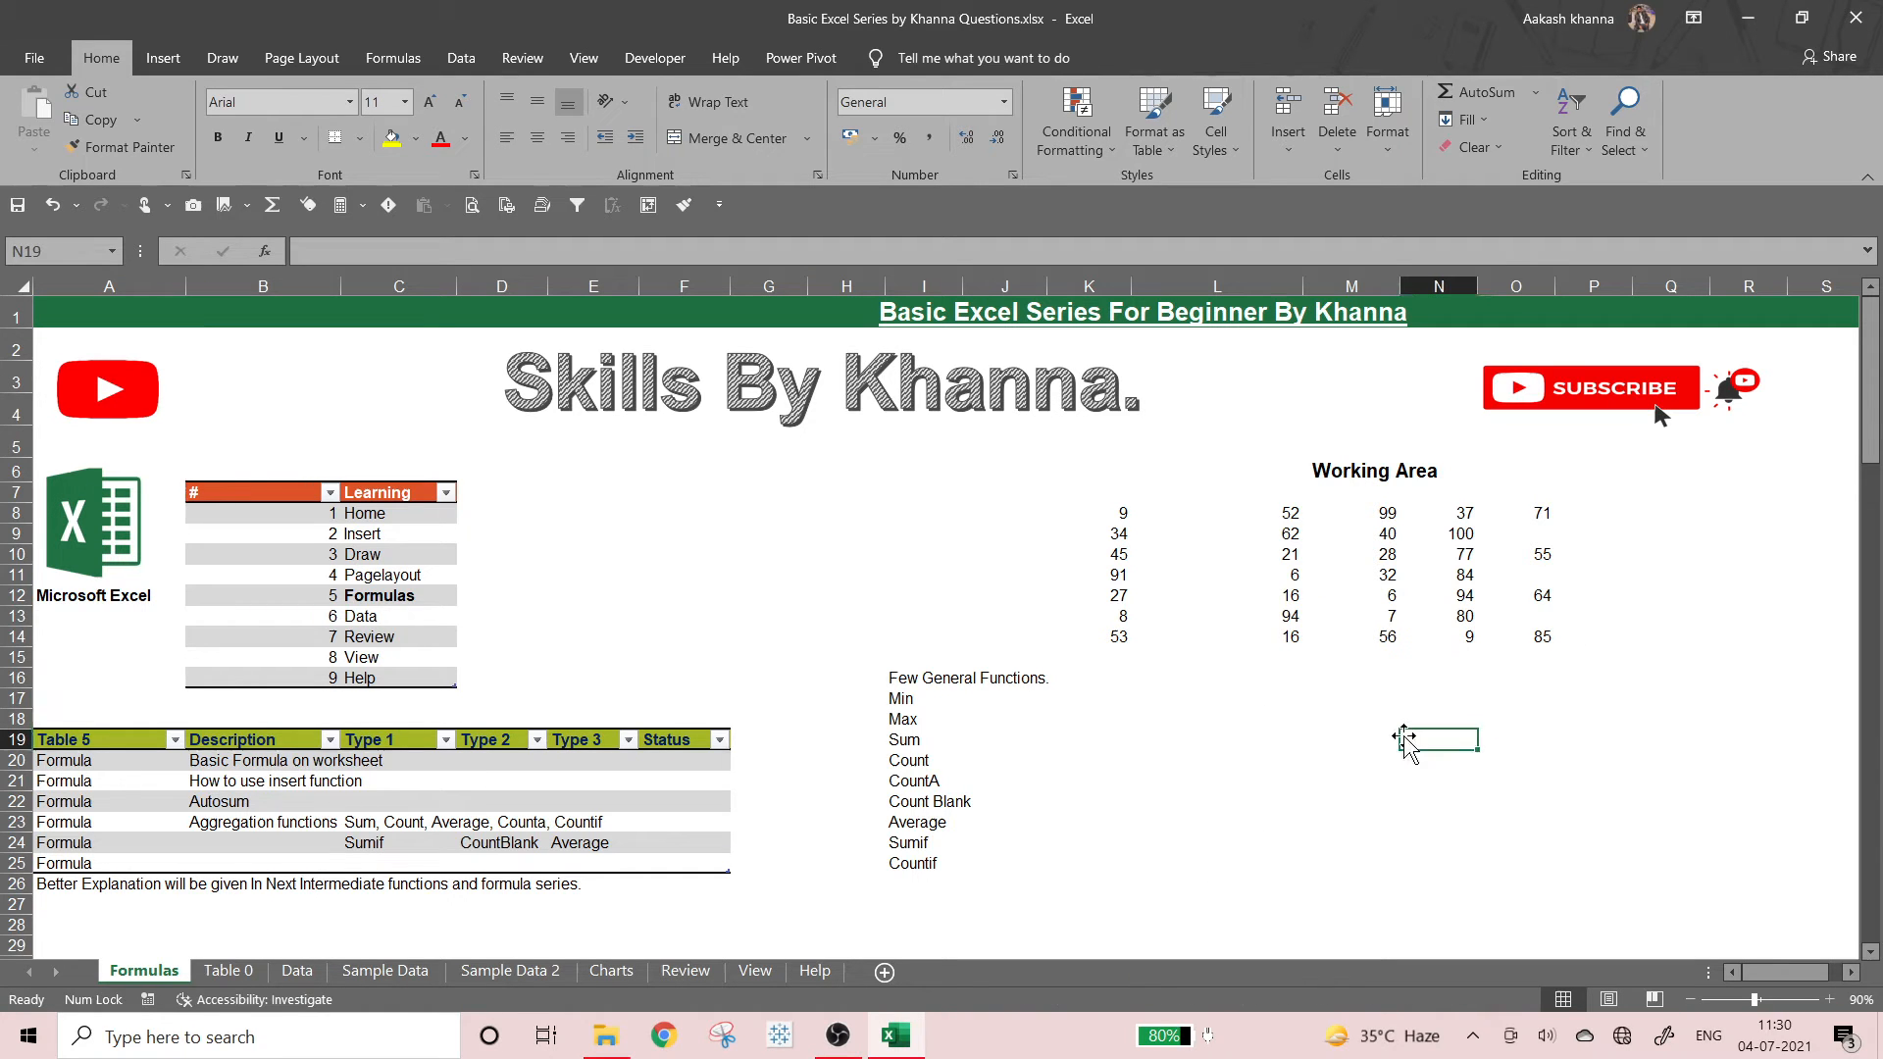
drag(1447, 512, 1451, 637)
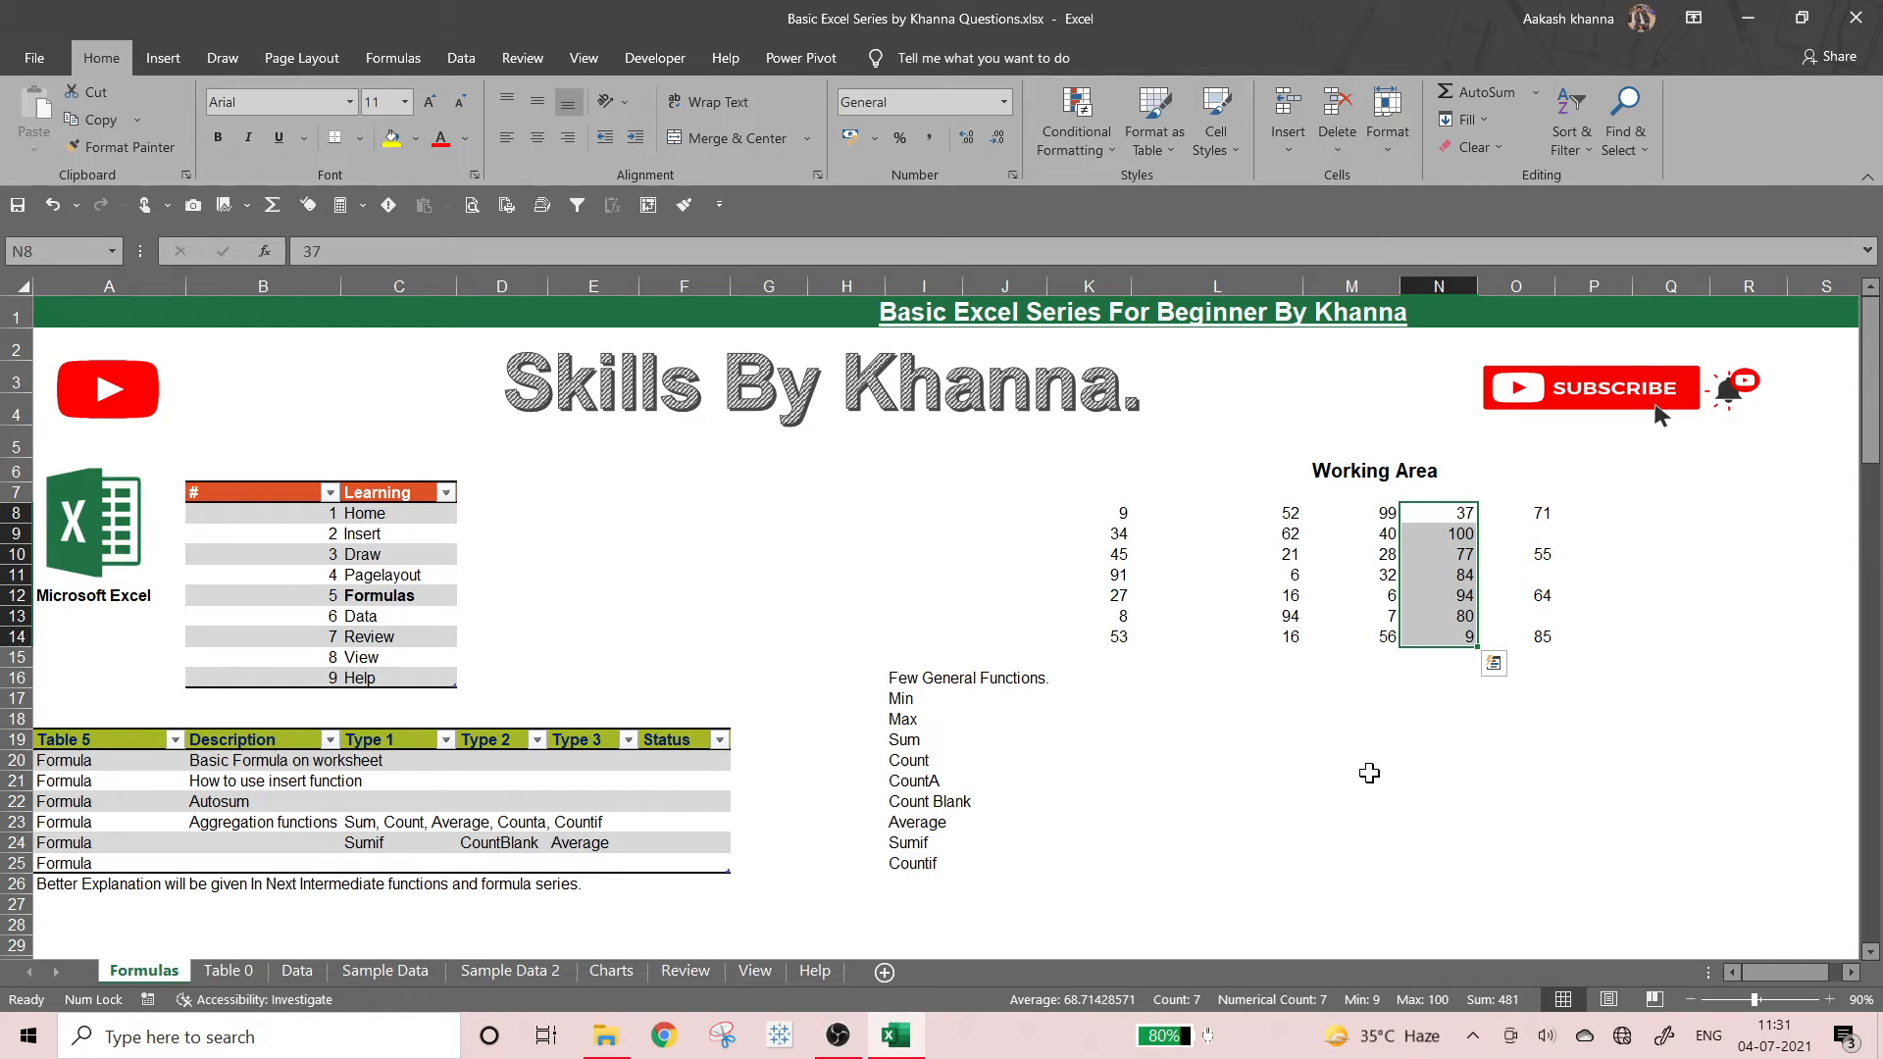
click(1463, 576)
text(A)
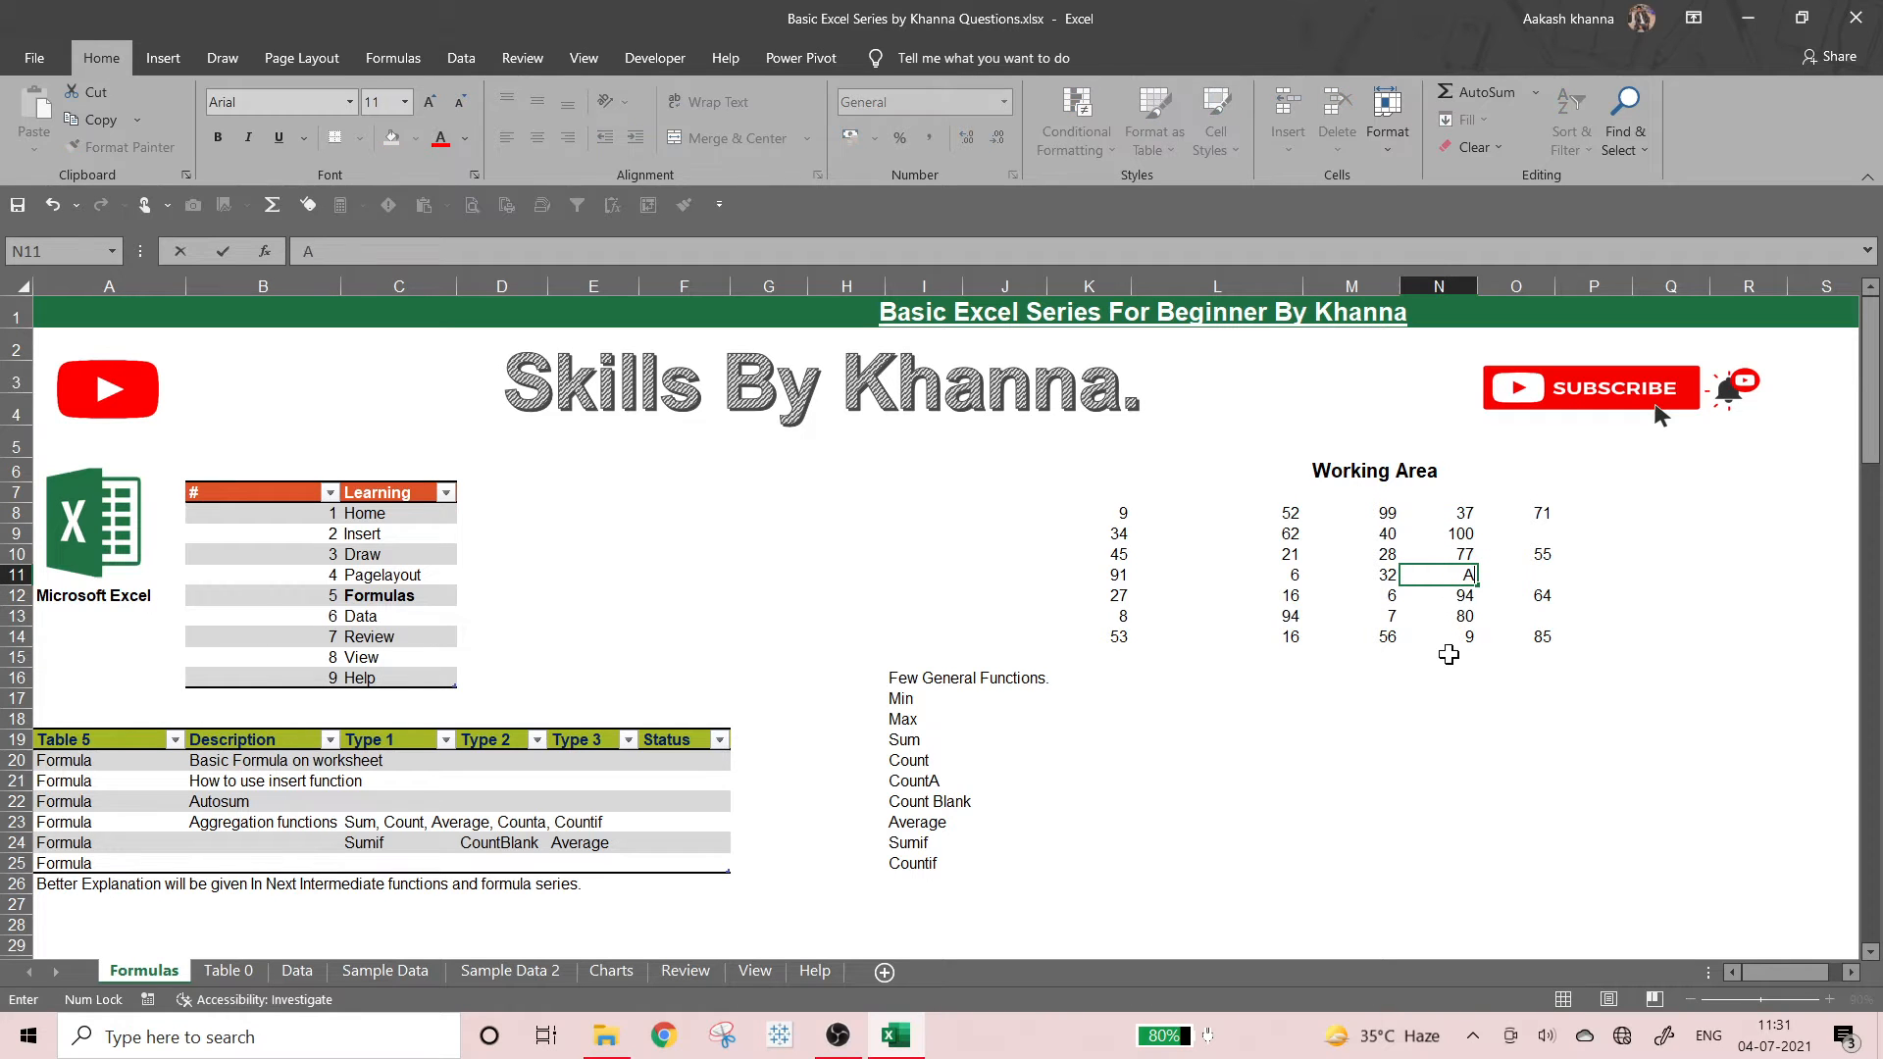
click(1451, 700)
drag(1455, 517, 1454, 636)
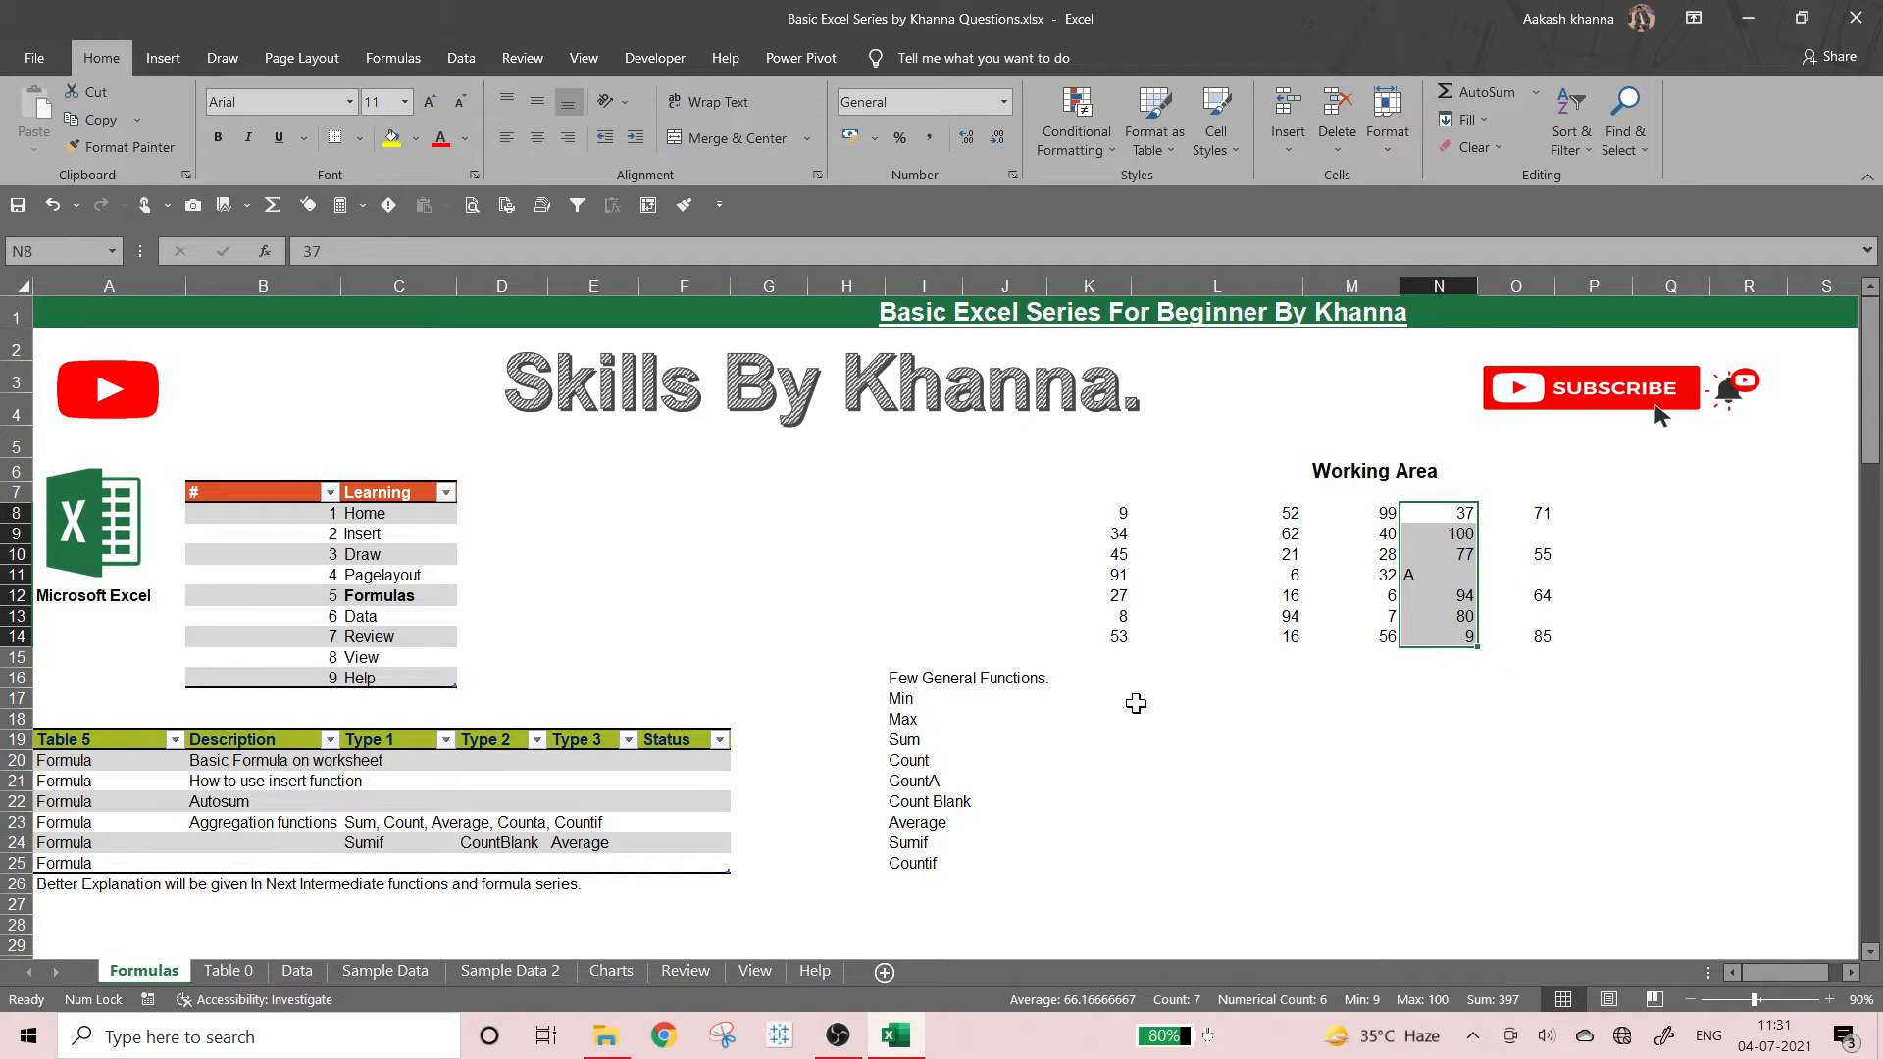
- Move the Few General Functions list from I16:I25 so that it starts in cell J19
click(927, 668)
click(930, 651)
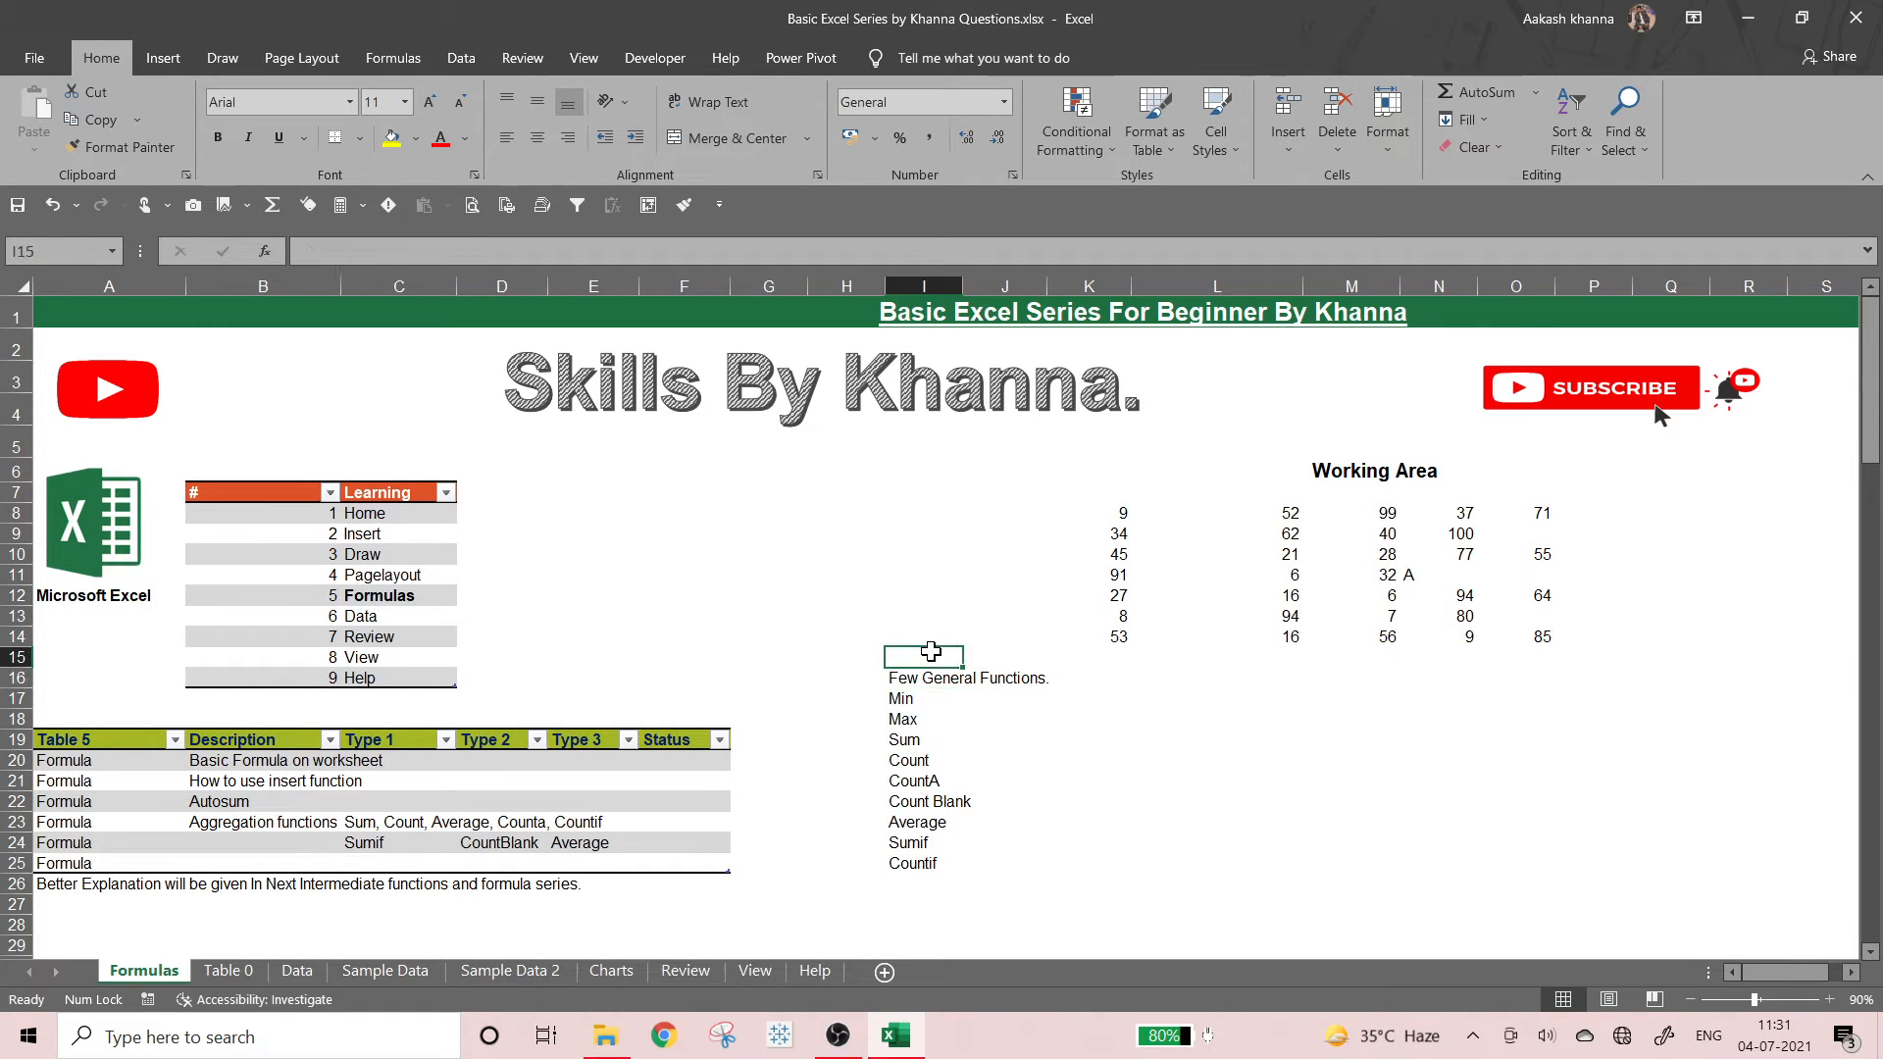
drag(922, 686, 906, 863)
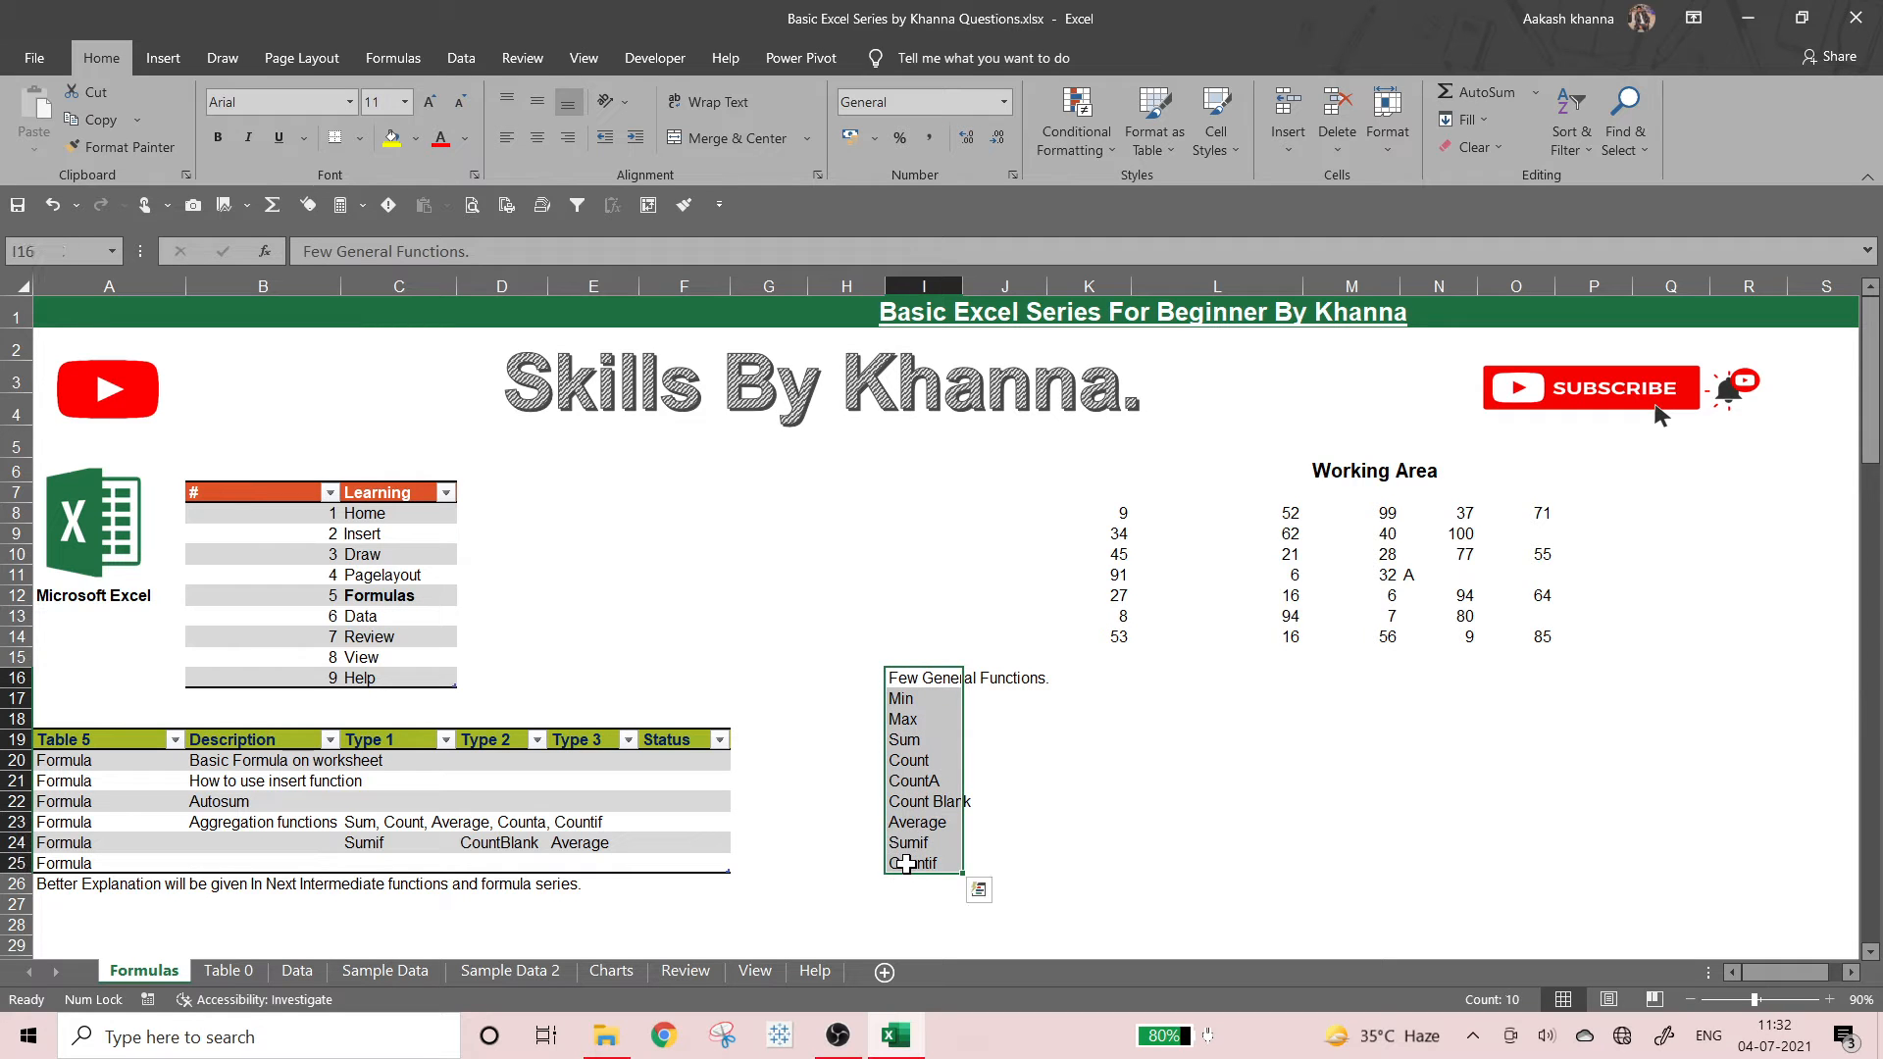
key(ctrl+c)
click(1035, 741)
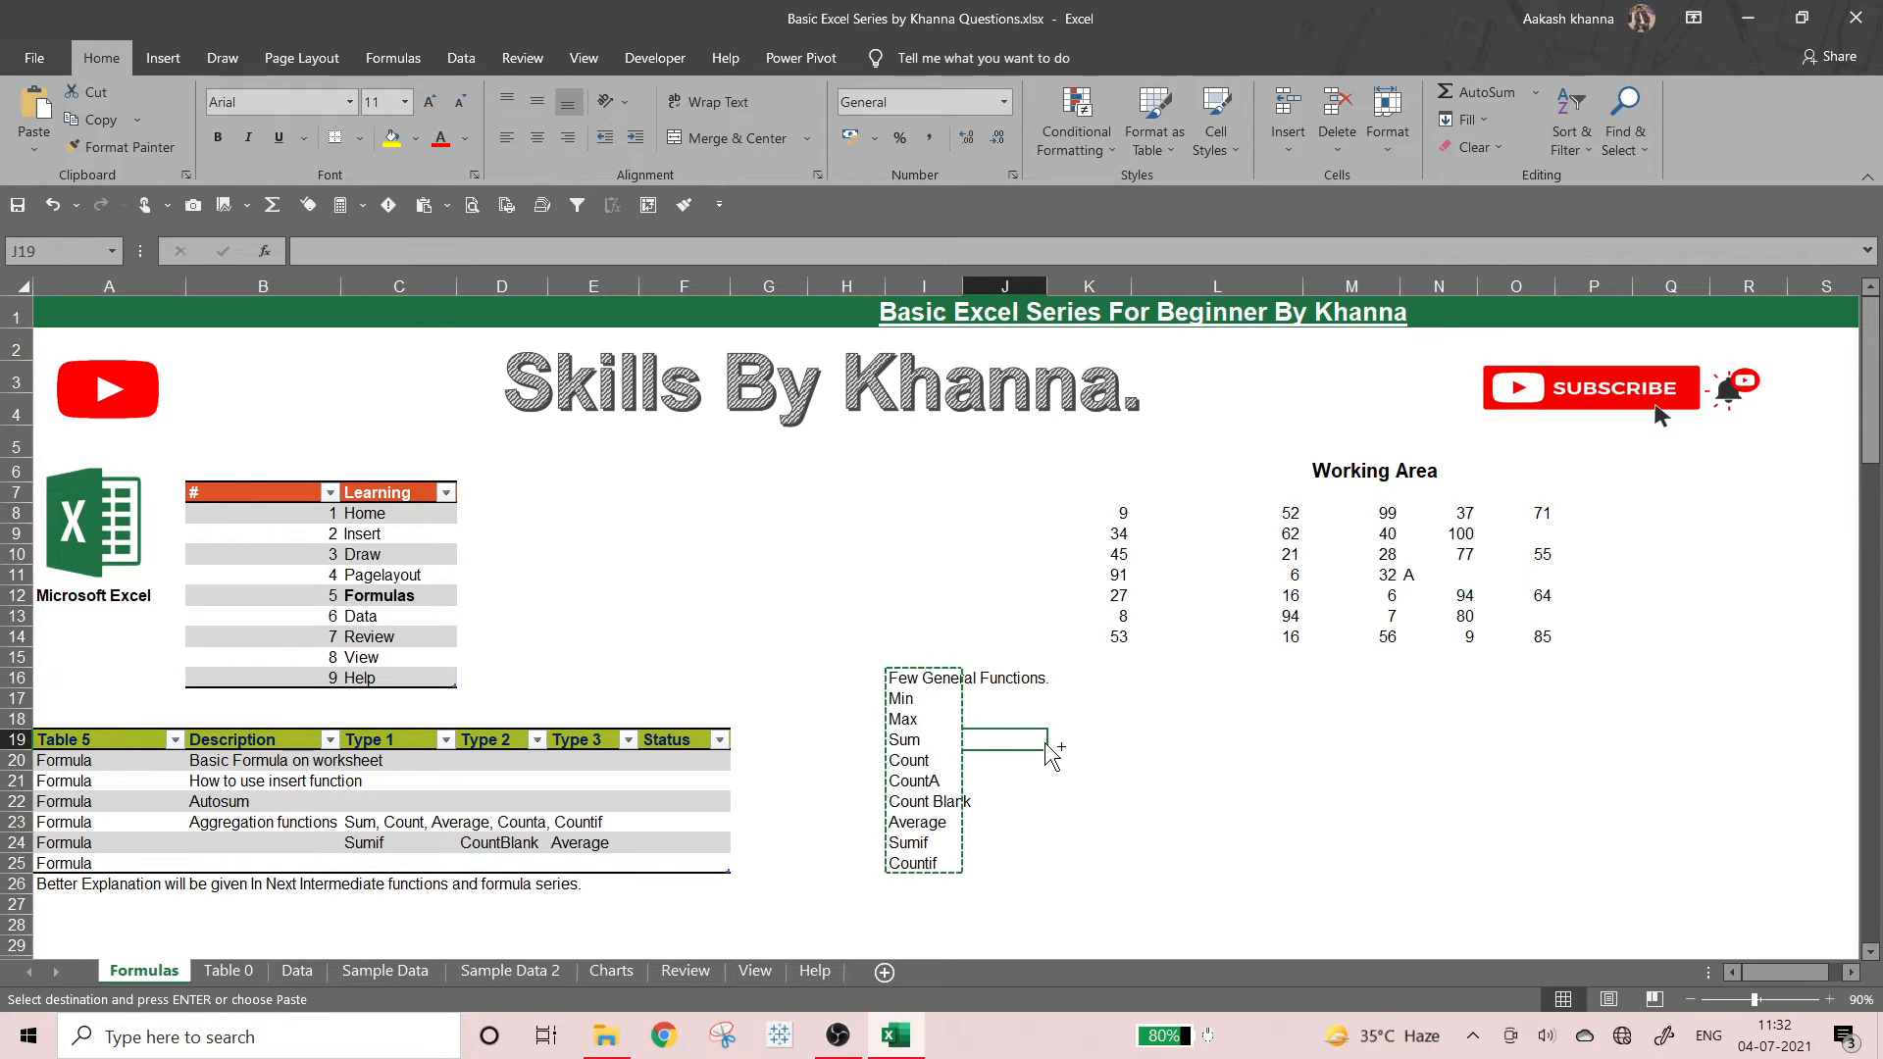
key(Return)
click(1189, 702)
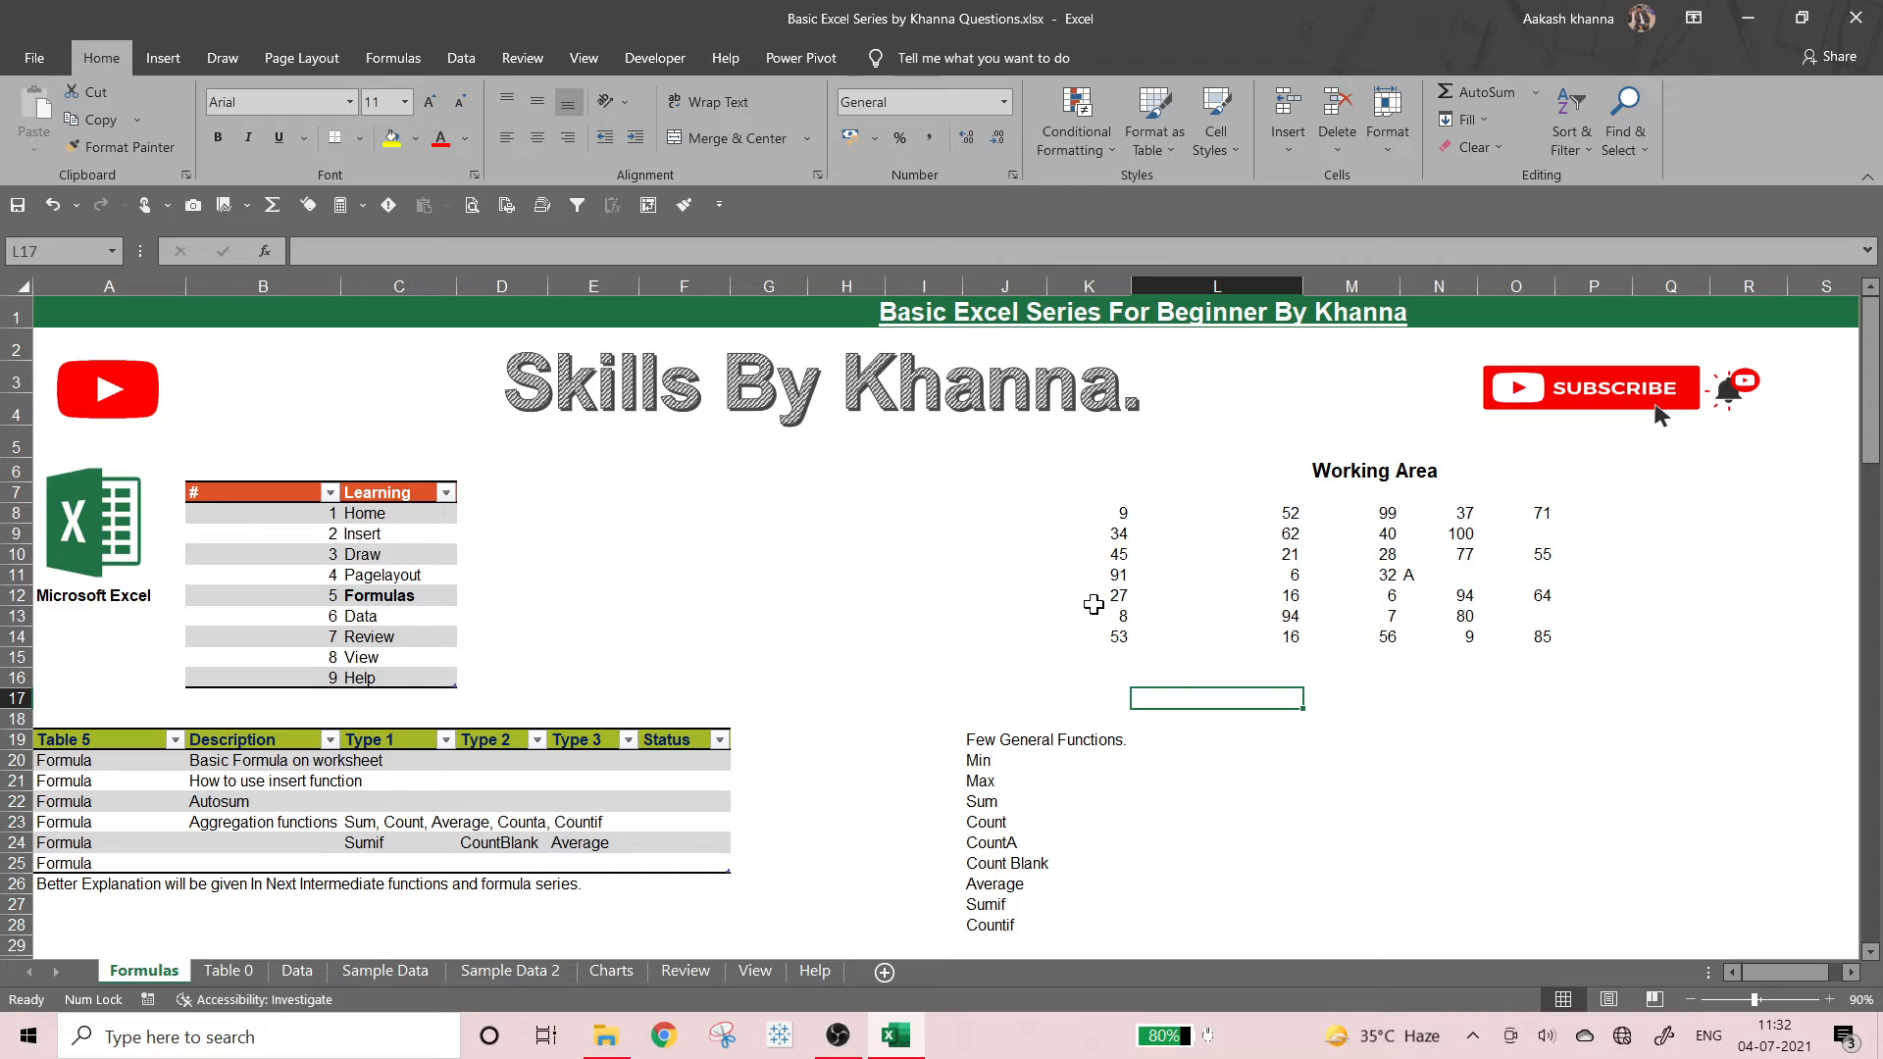
- Examine the working number columns K to O by selecting their ranges, and compare their status bar aggregates
click(1113, 506)
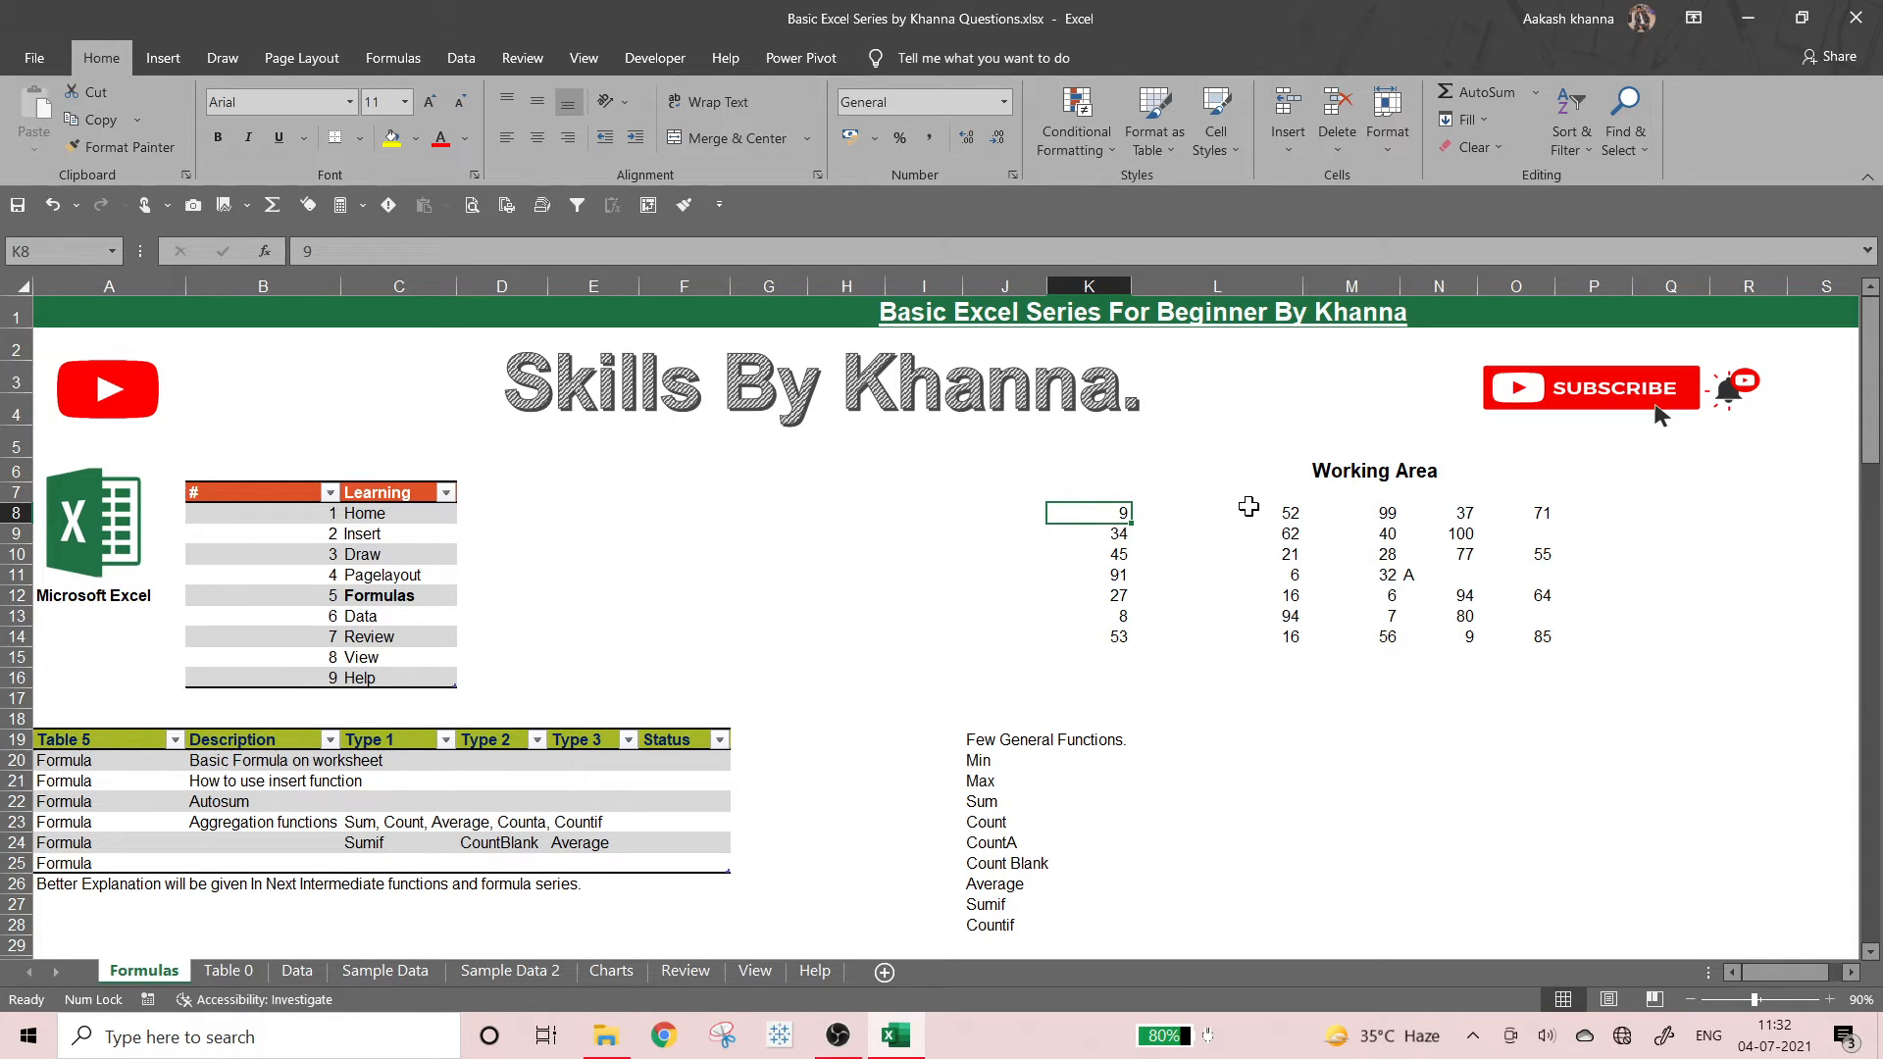
drag(1263, 510, 1267, 637)
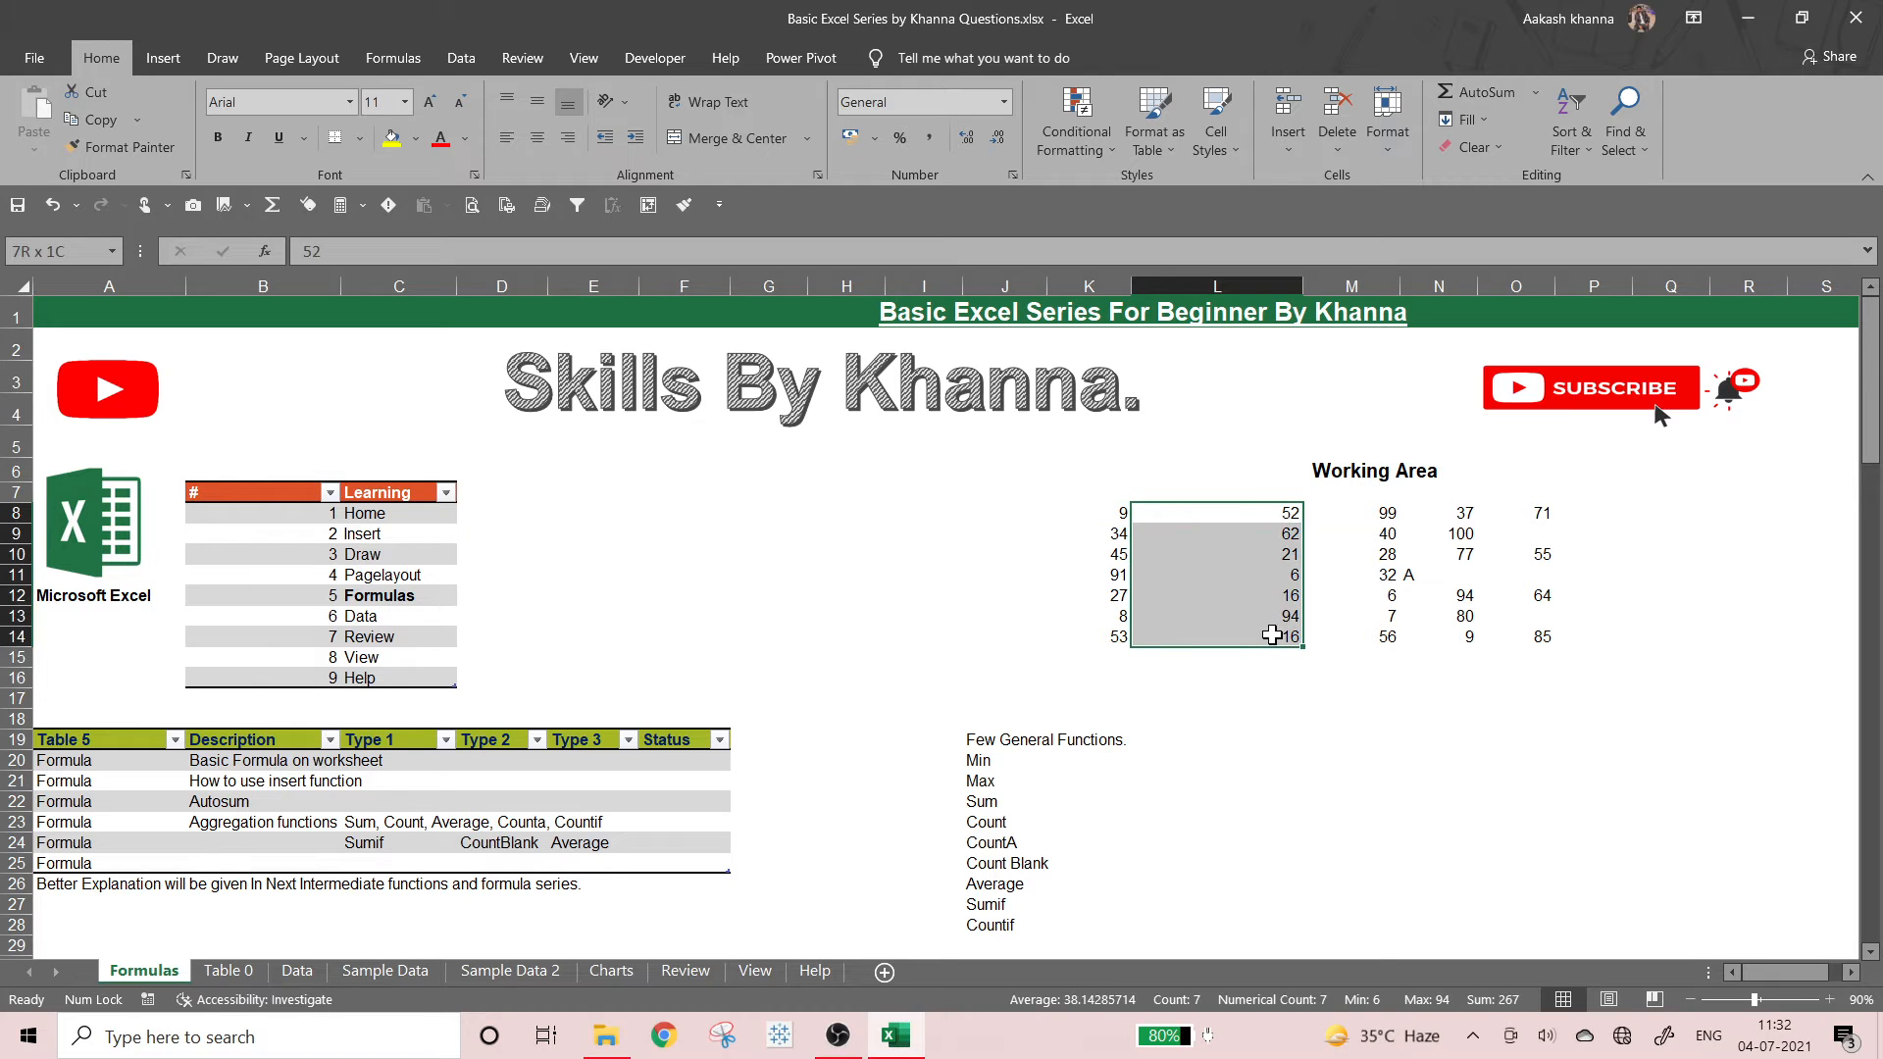
click(1418, 557)
click(1417, 574)
click(1550, 503)
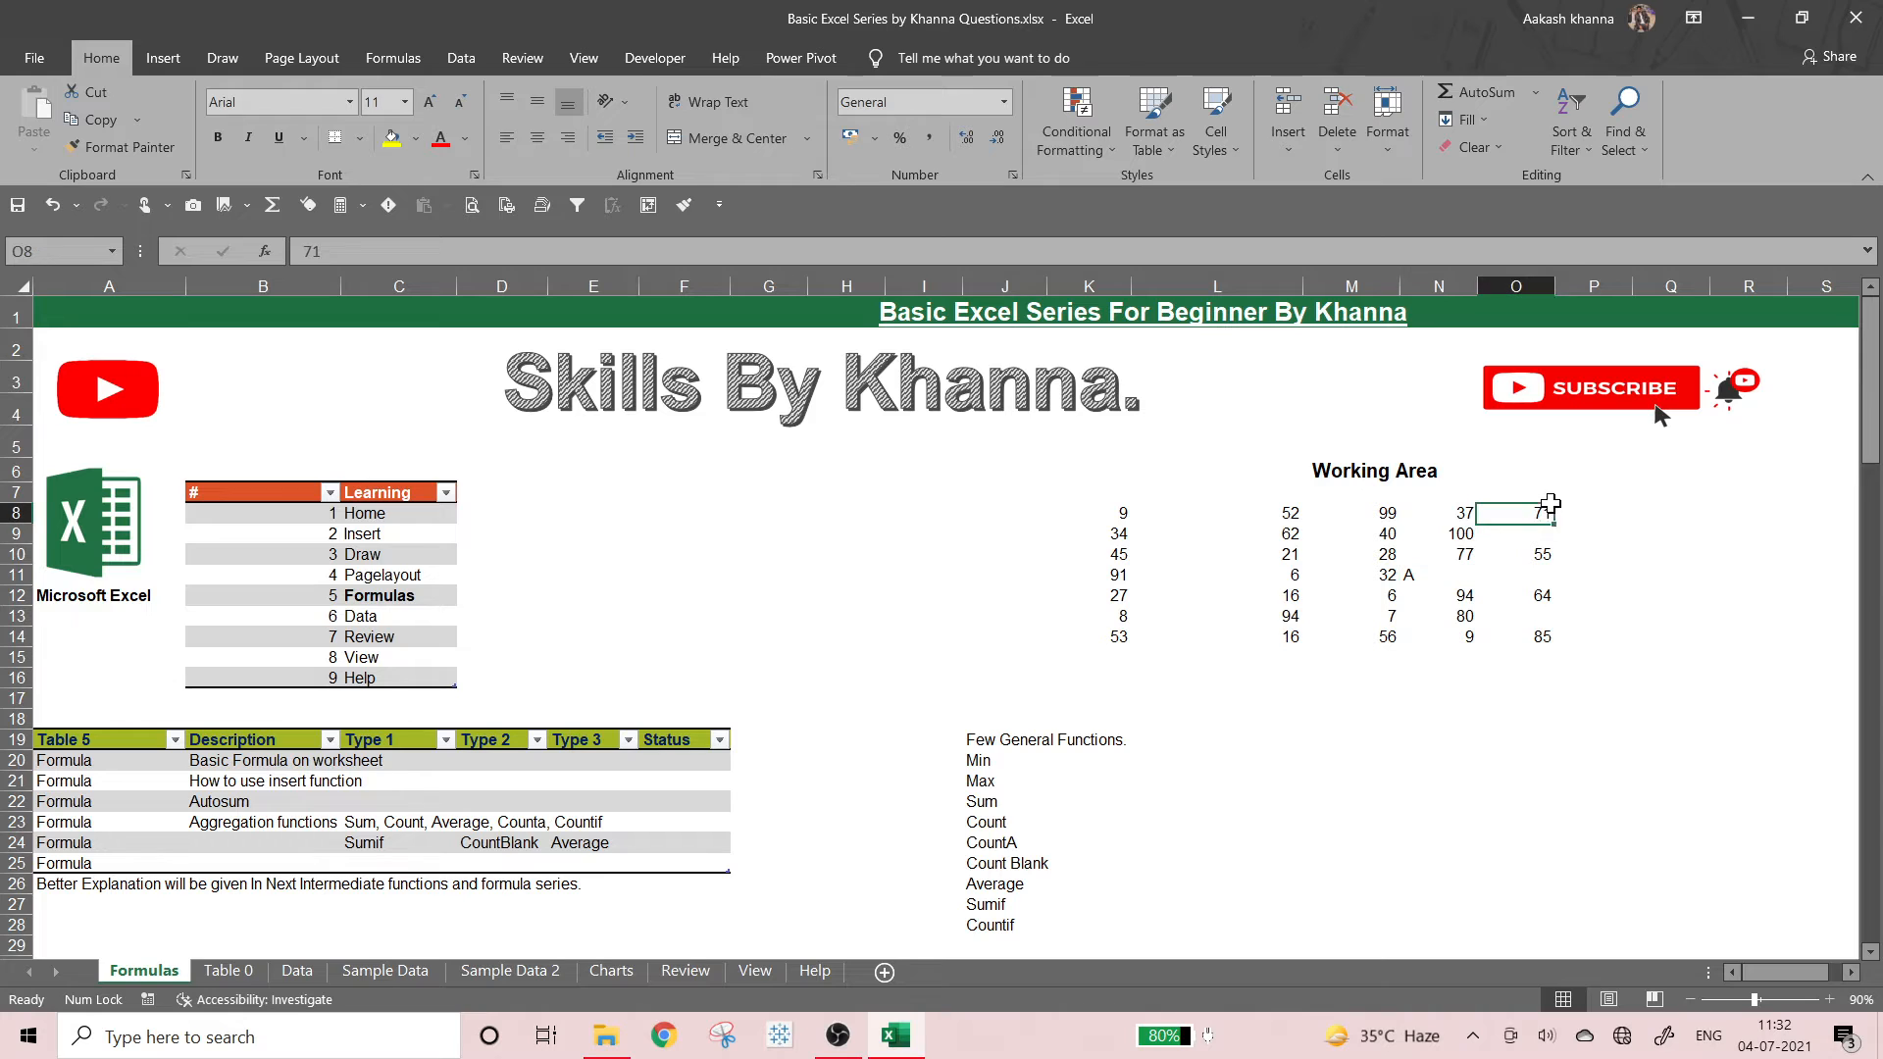
drag(1427, 512, 1437, 659)
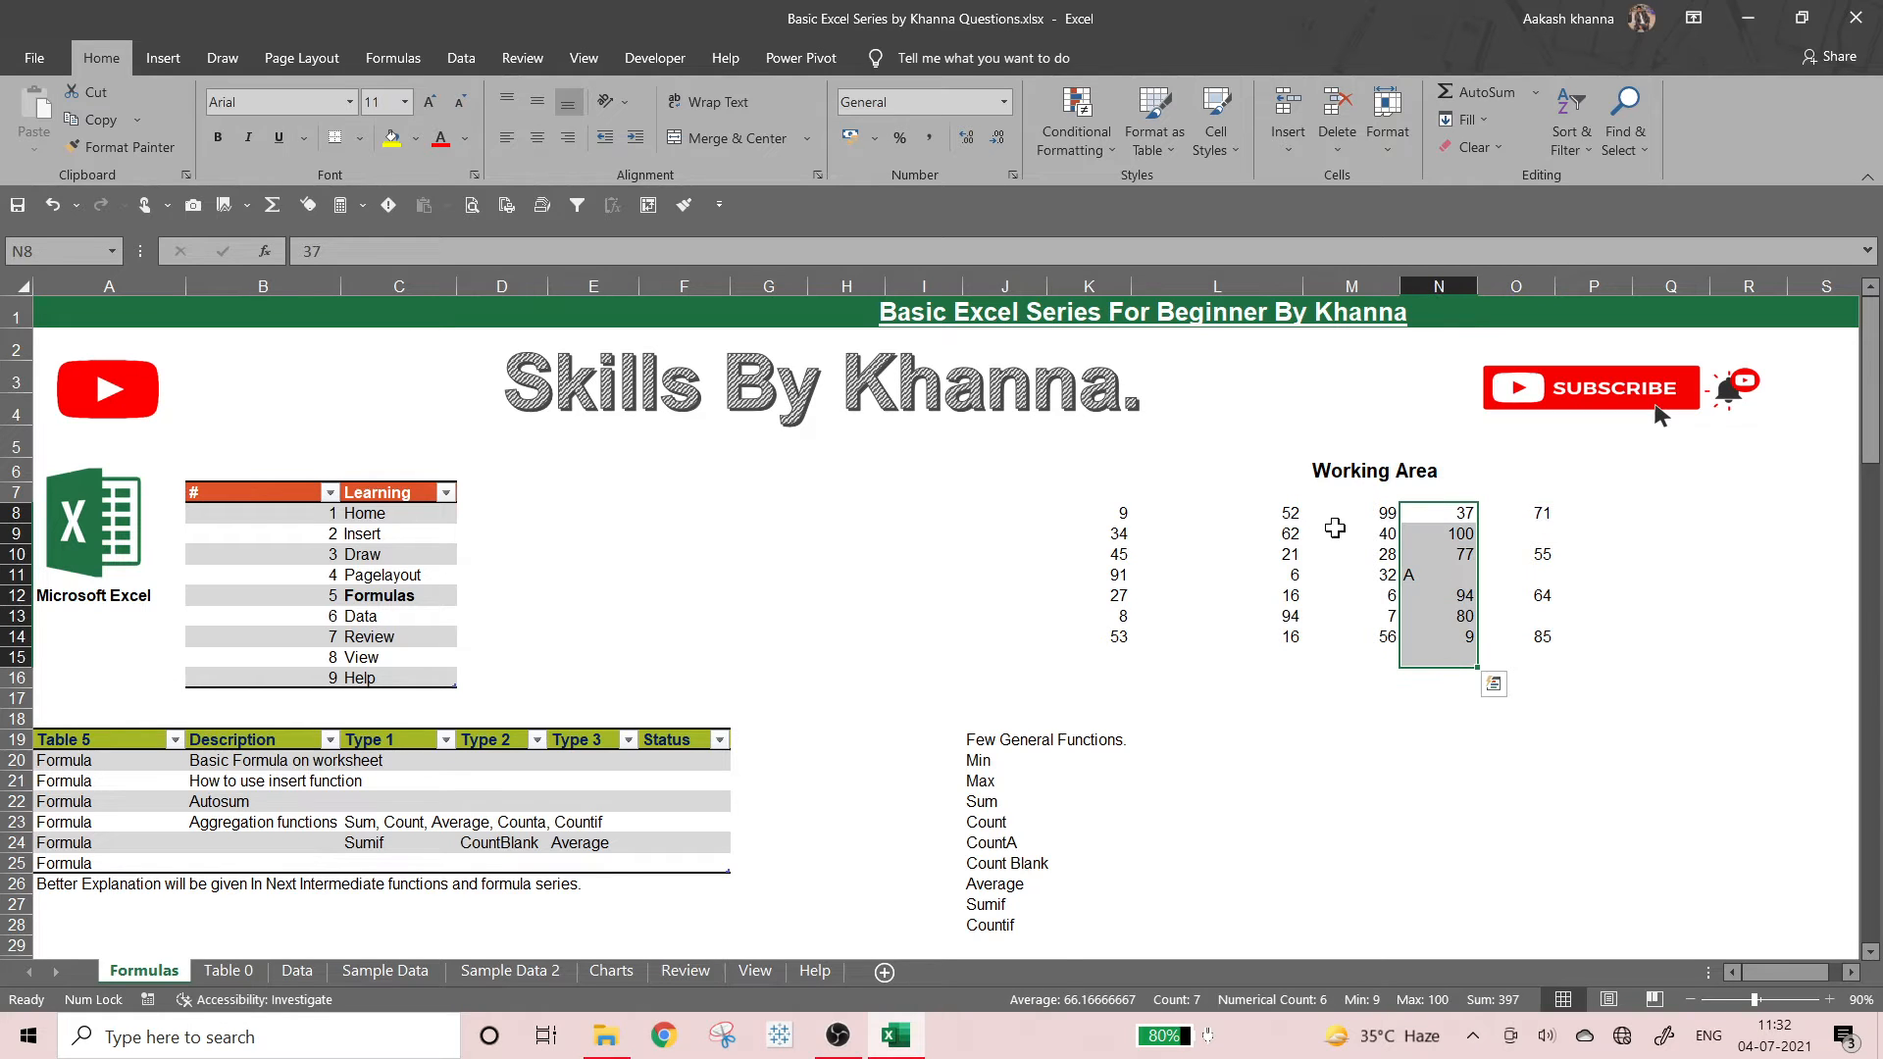
drag(1390, 510, 1388, 642)
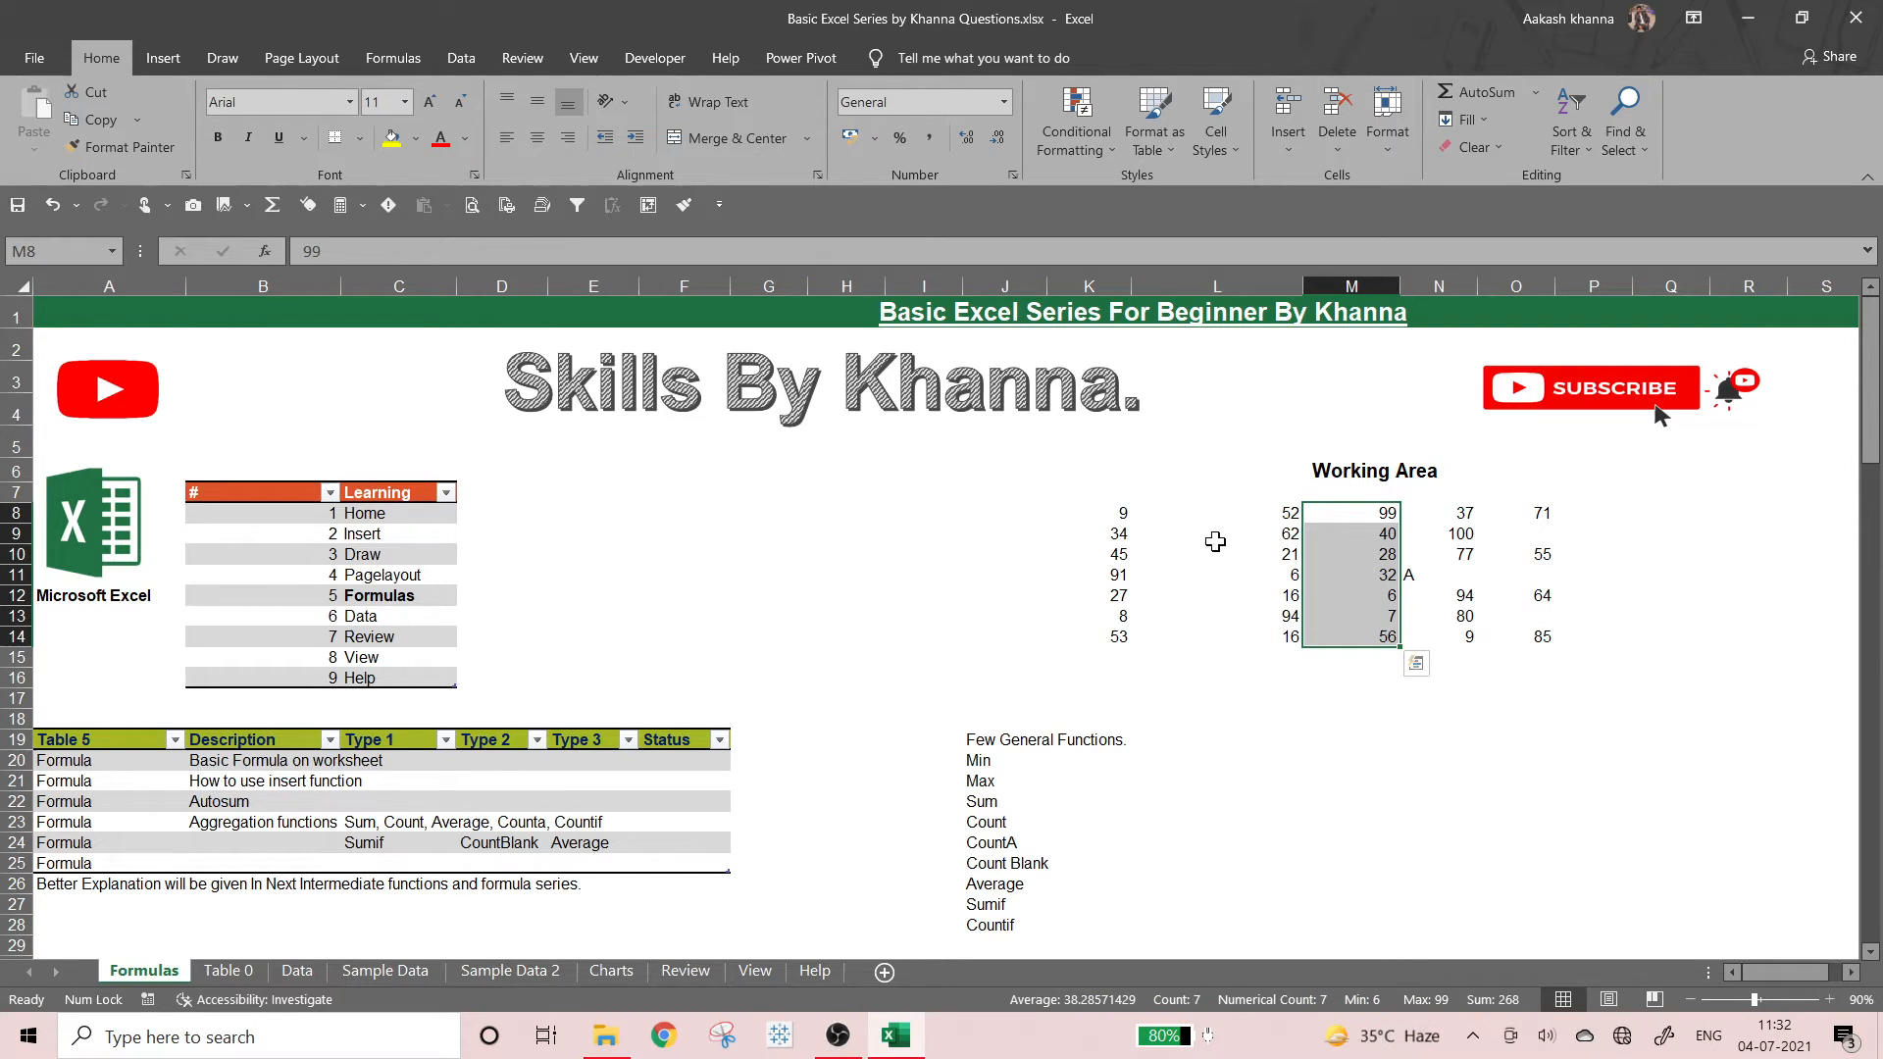
click(1039, 678)
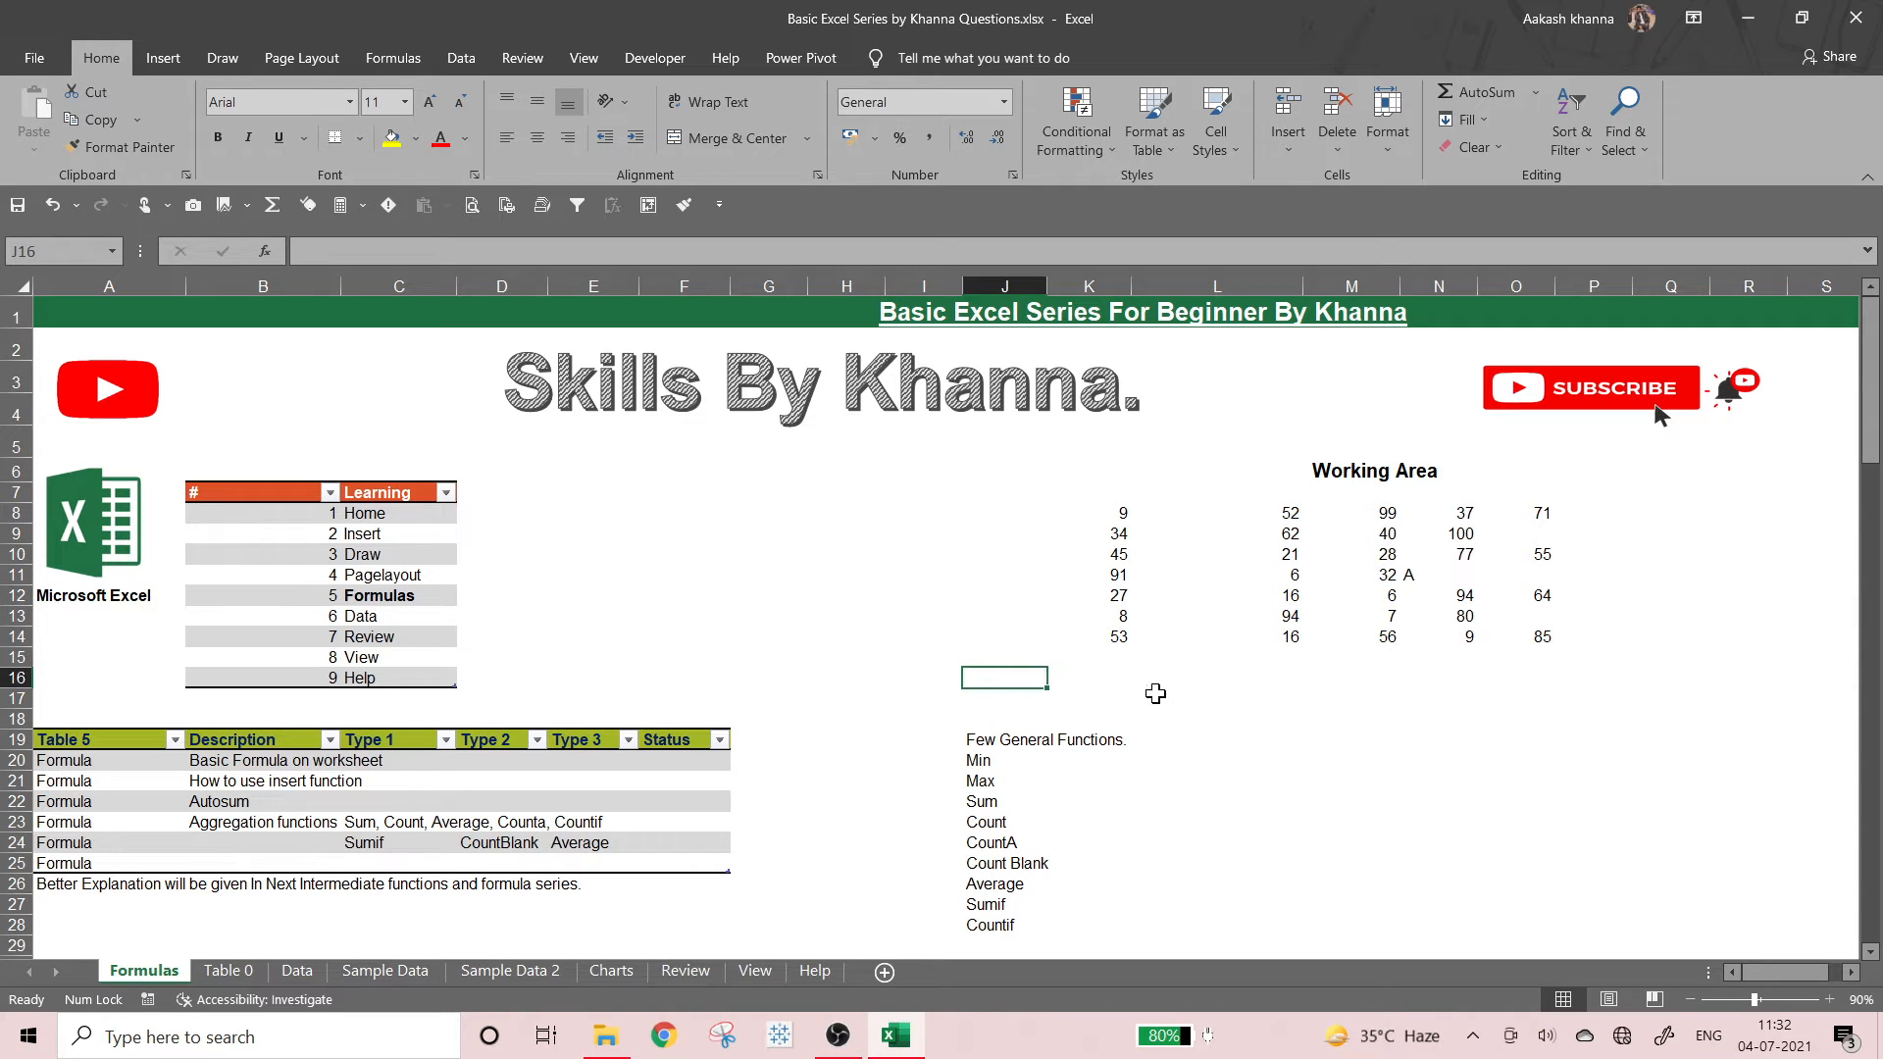
drag(1113, 512, 1275, 662)
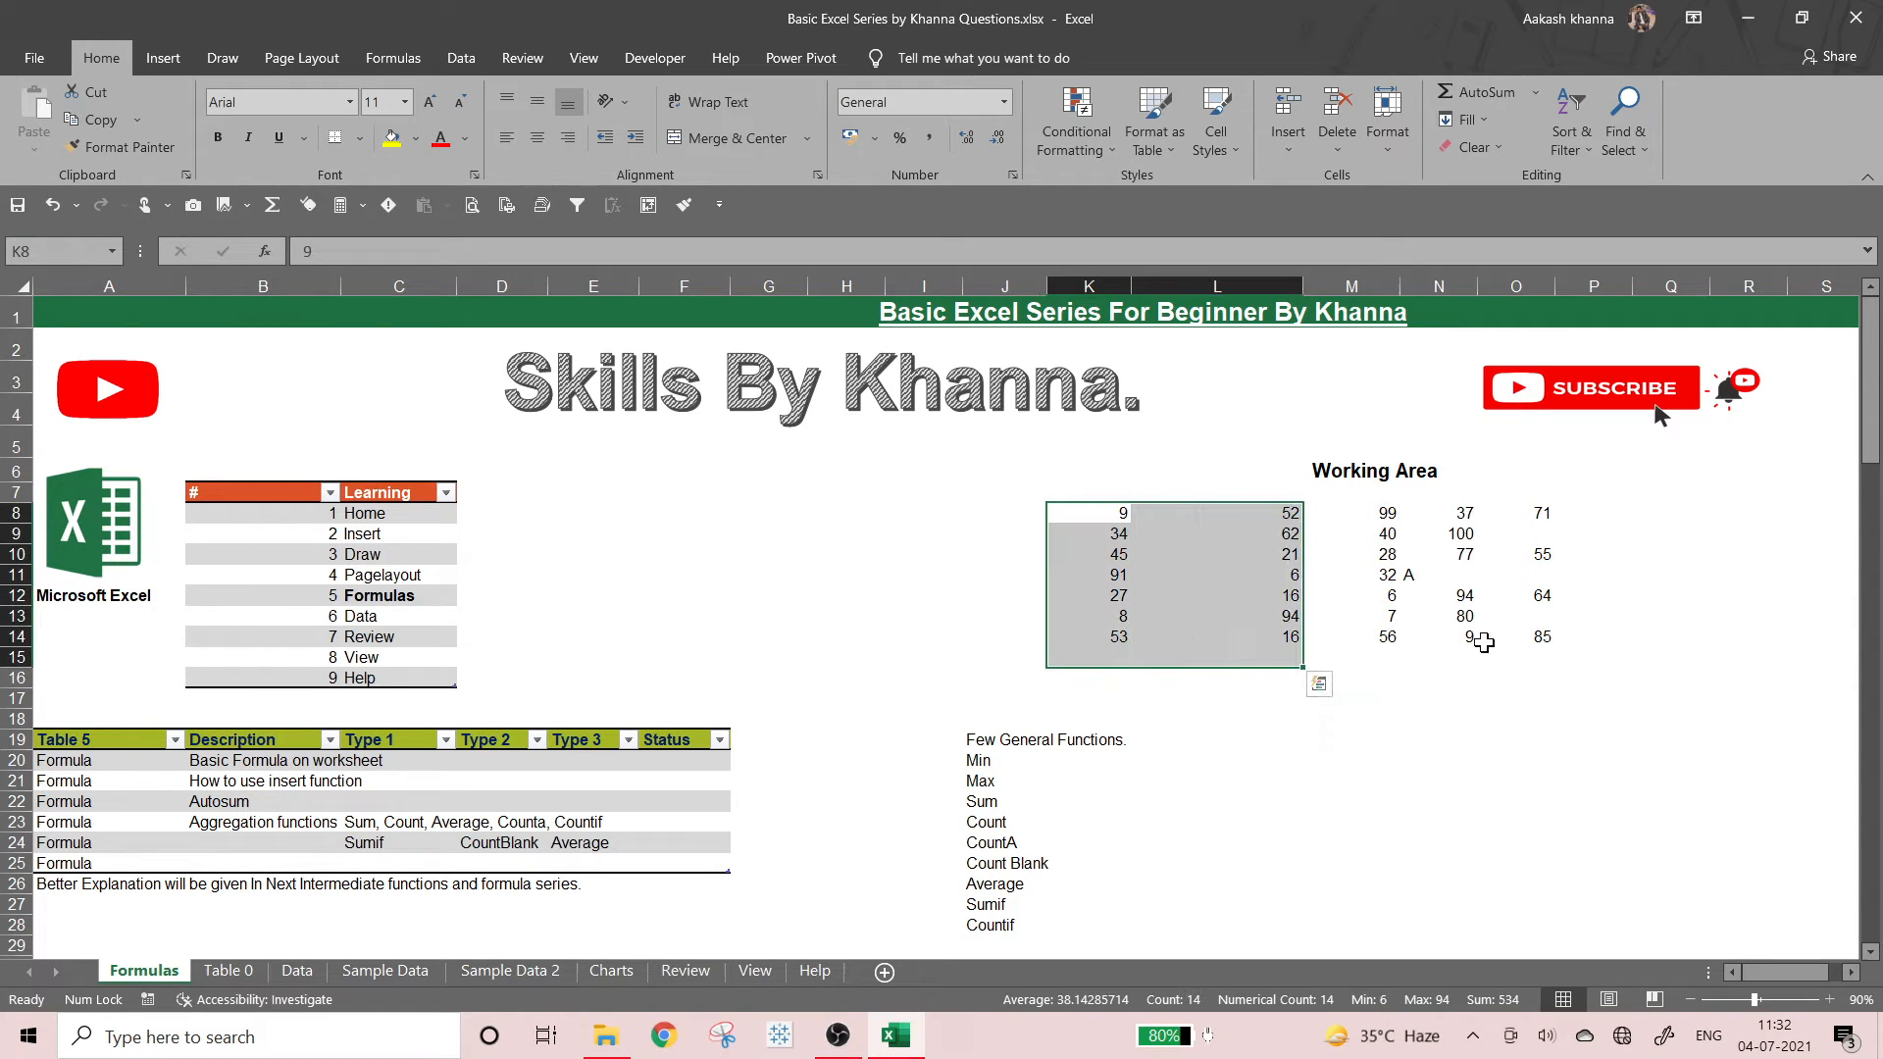
click(1324, 655)
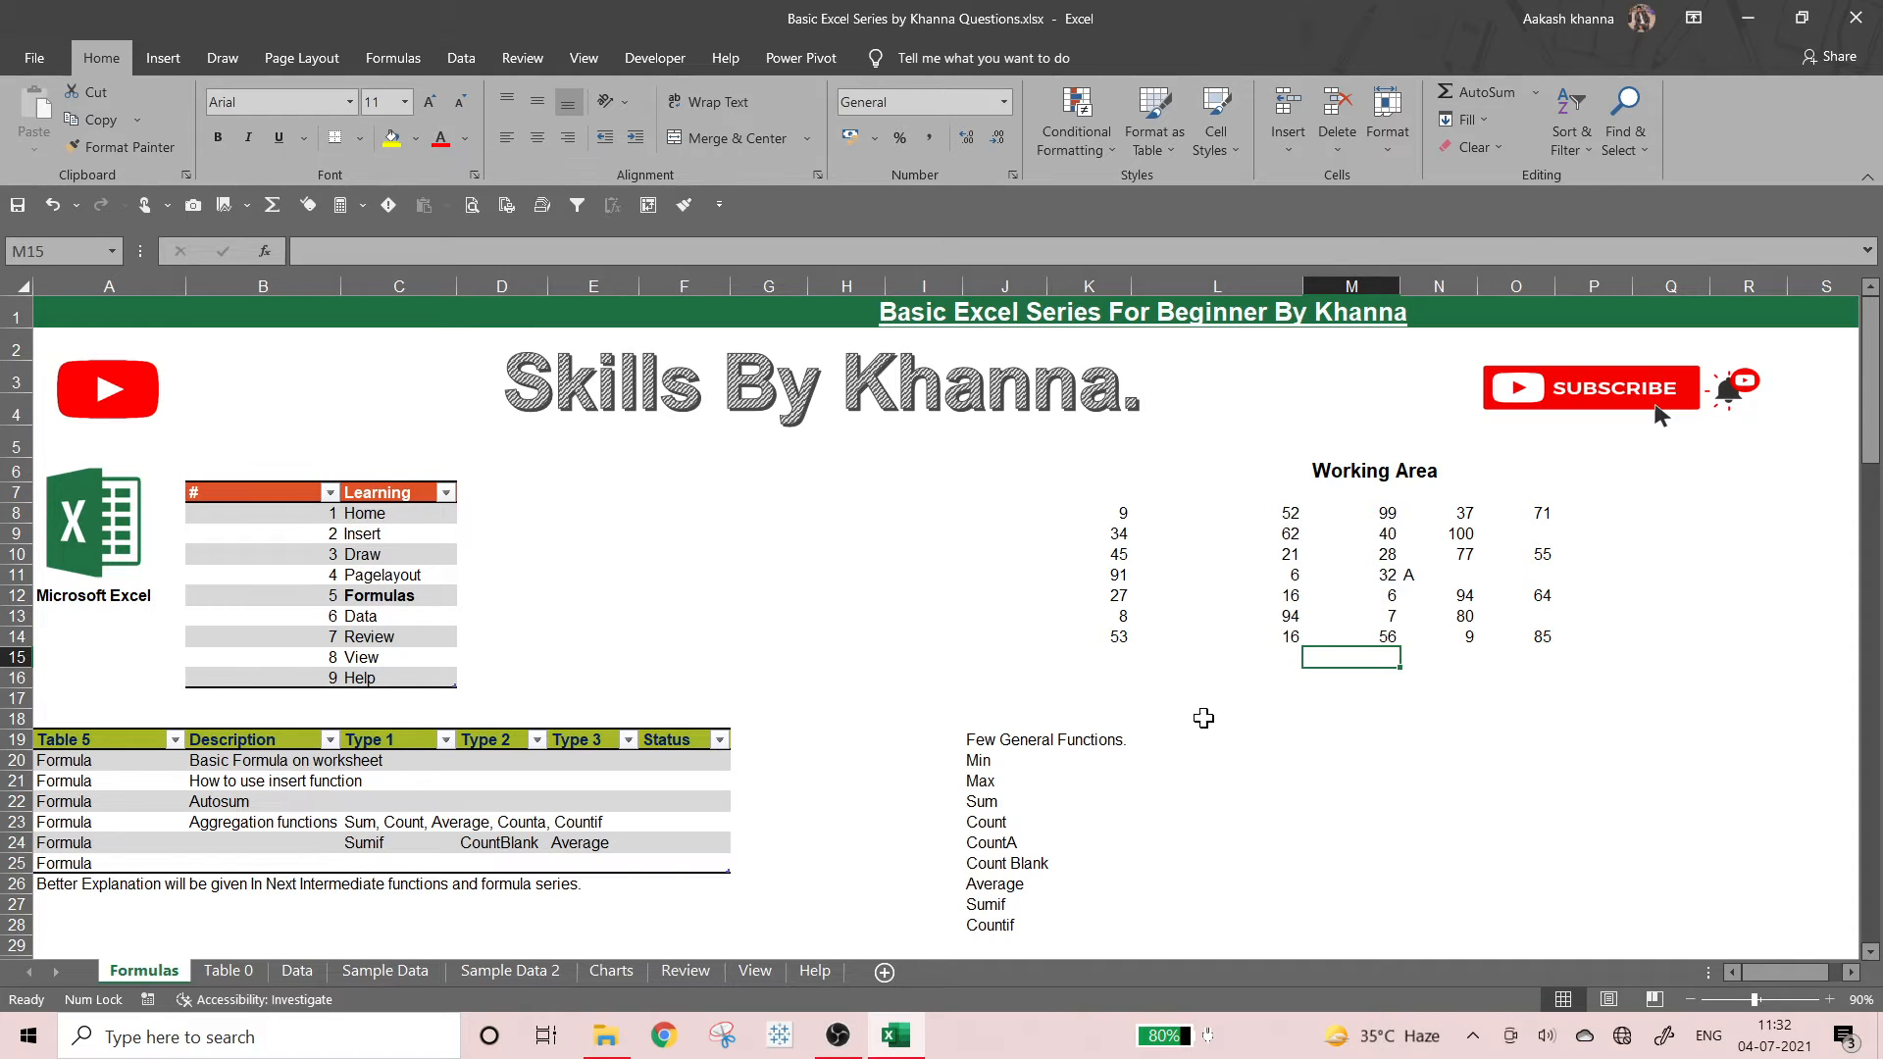
click(1122, 822)
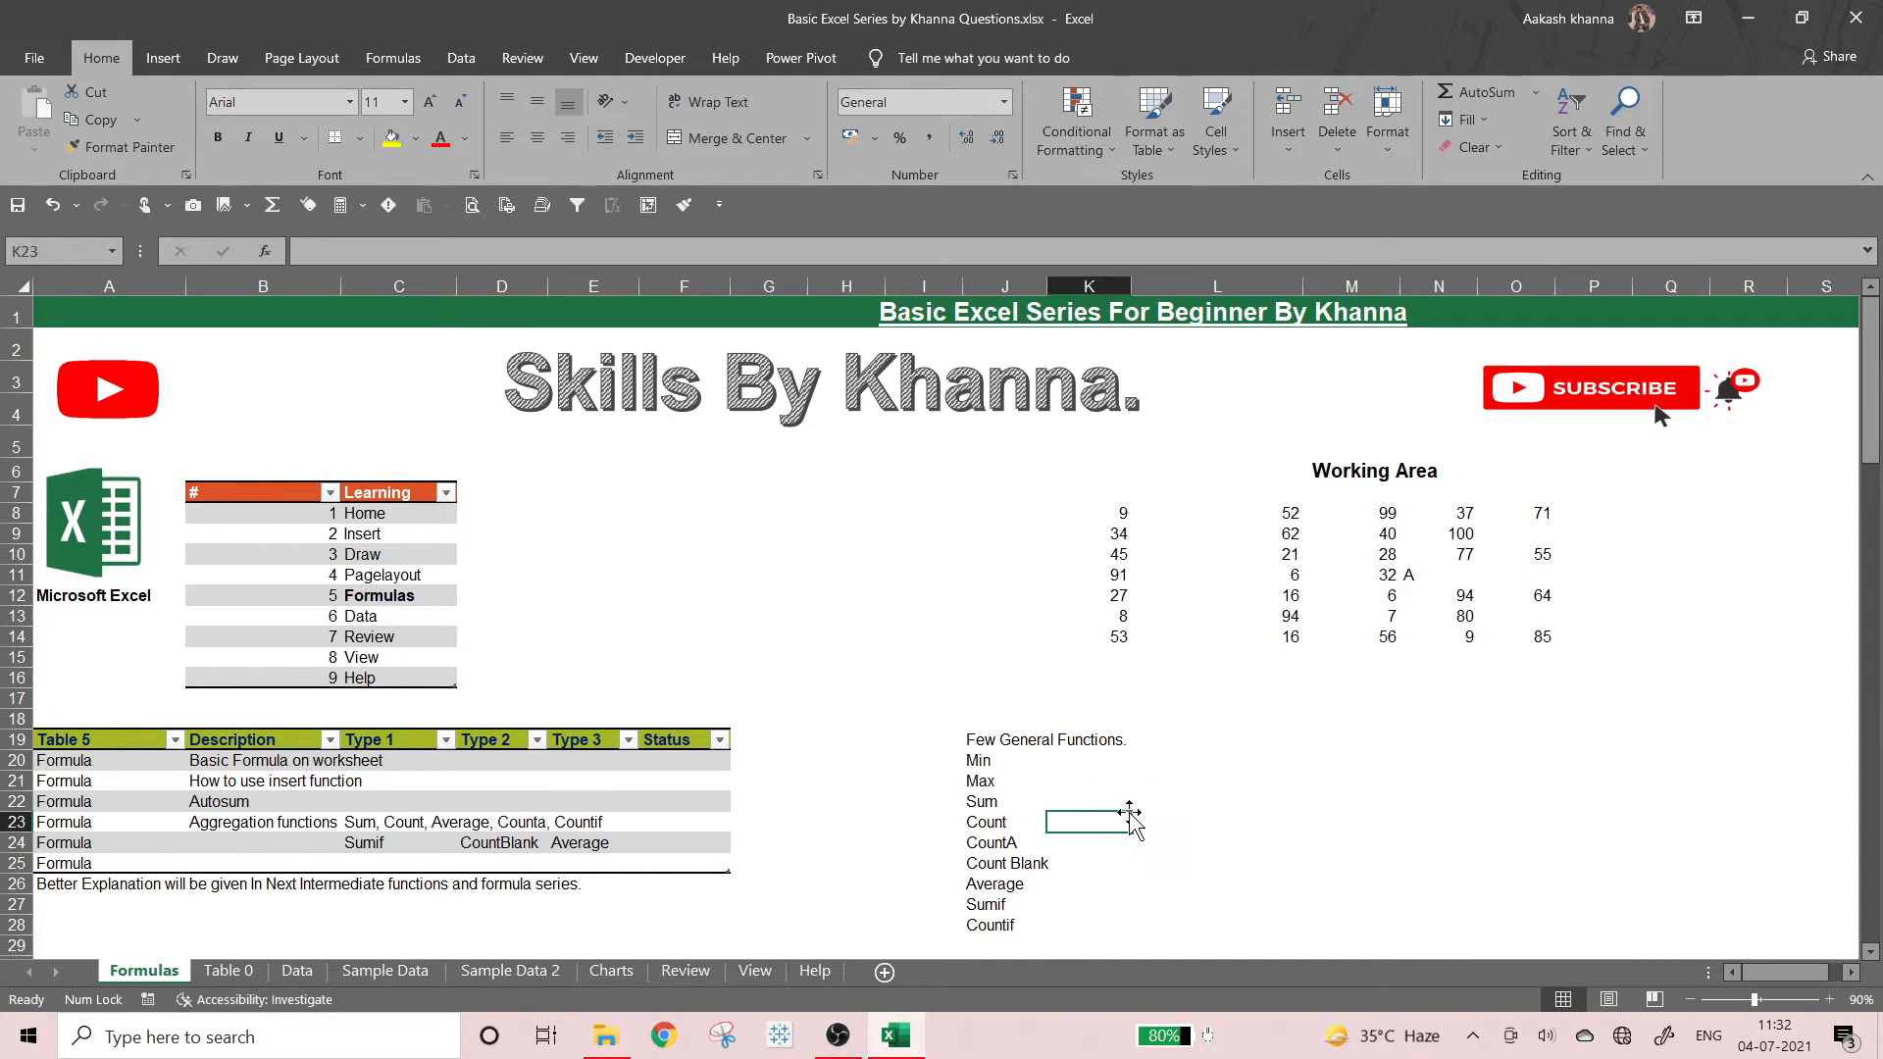
scroll(1039, 769, down, 3)
scroll(1039, 769, up, 3)
- Enter the text "Formula" in cell L16 below the working numbers
click(1155, 679)
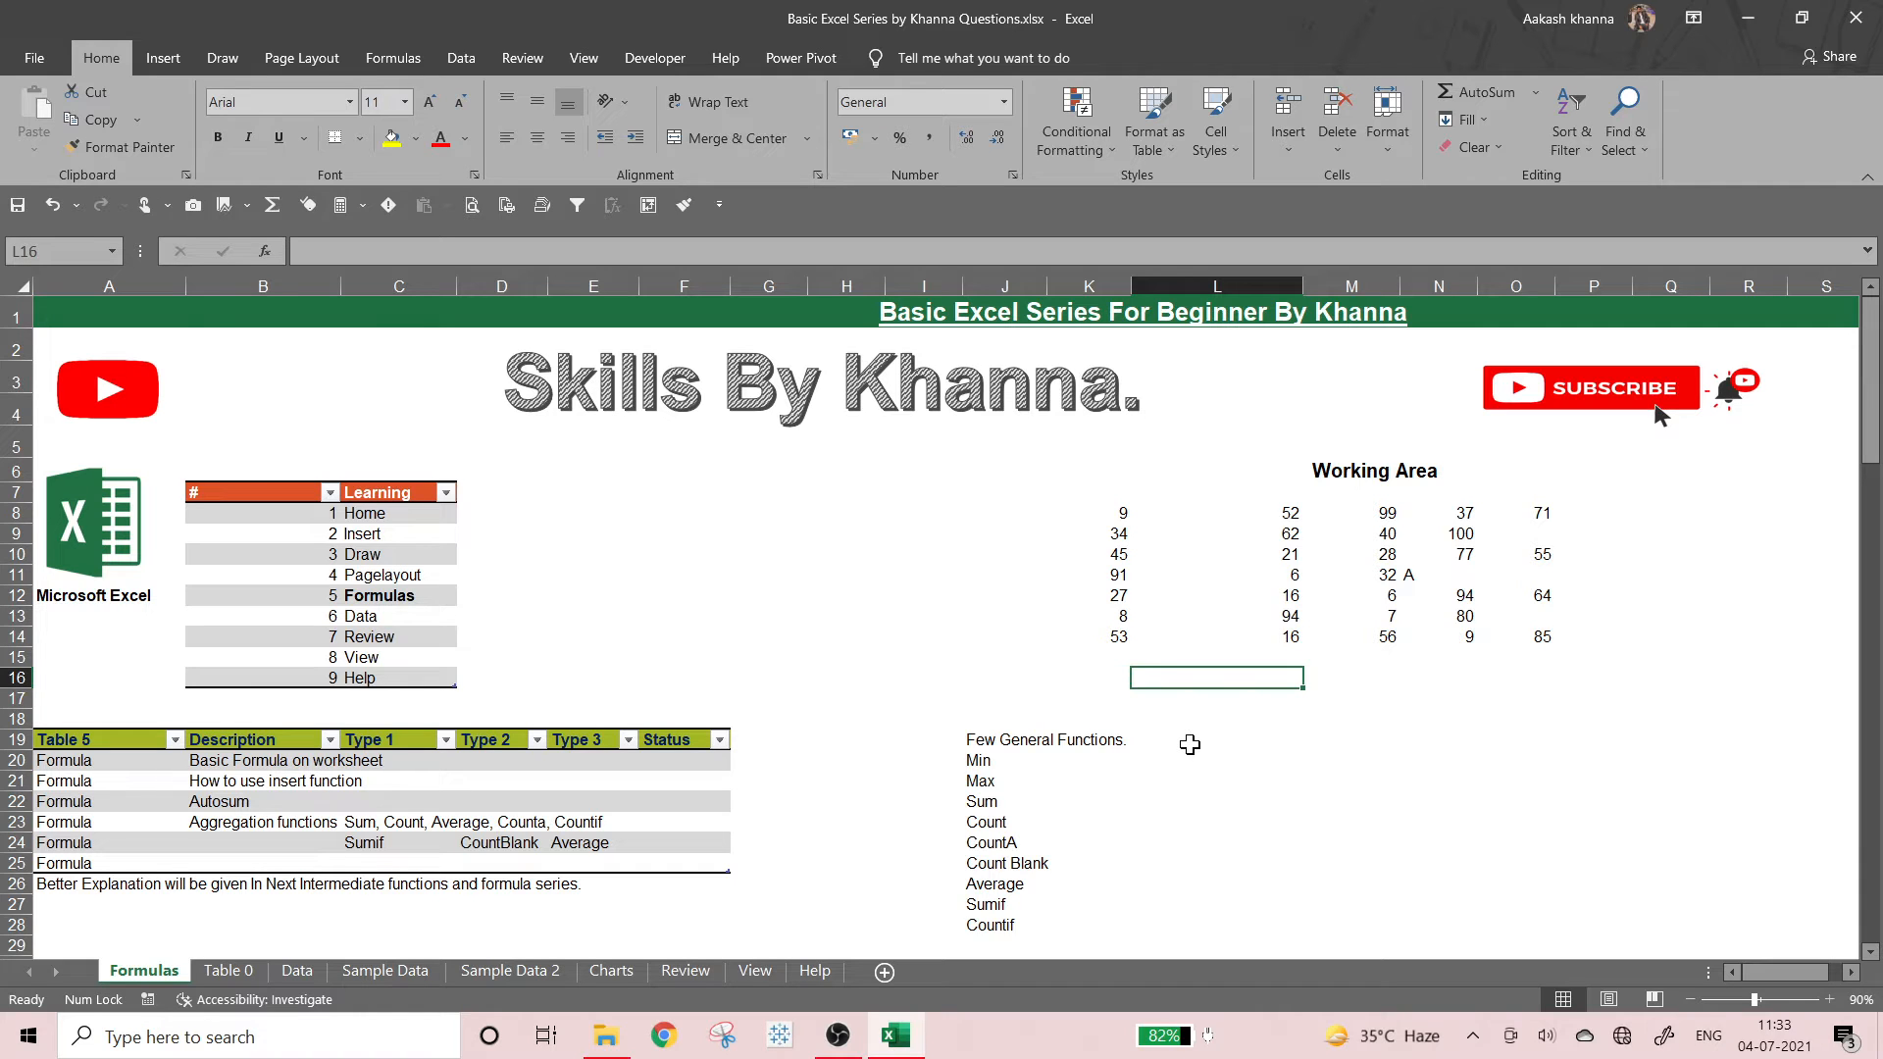
text(Formula)
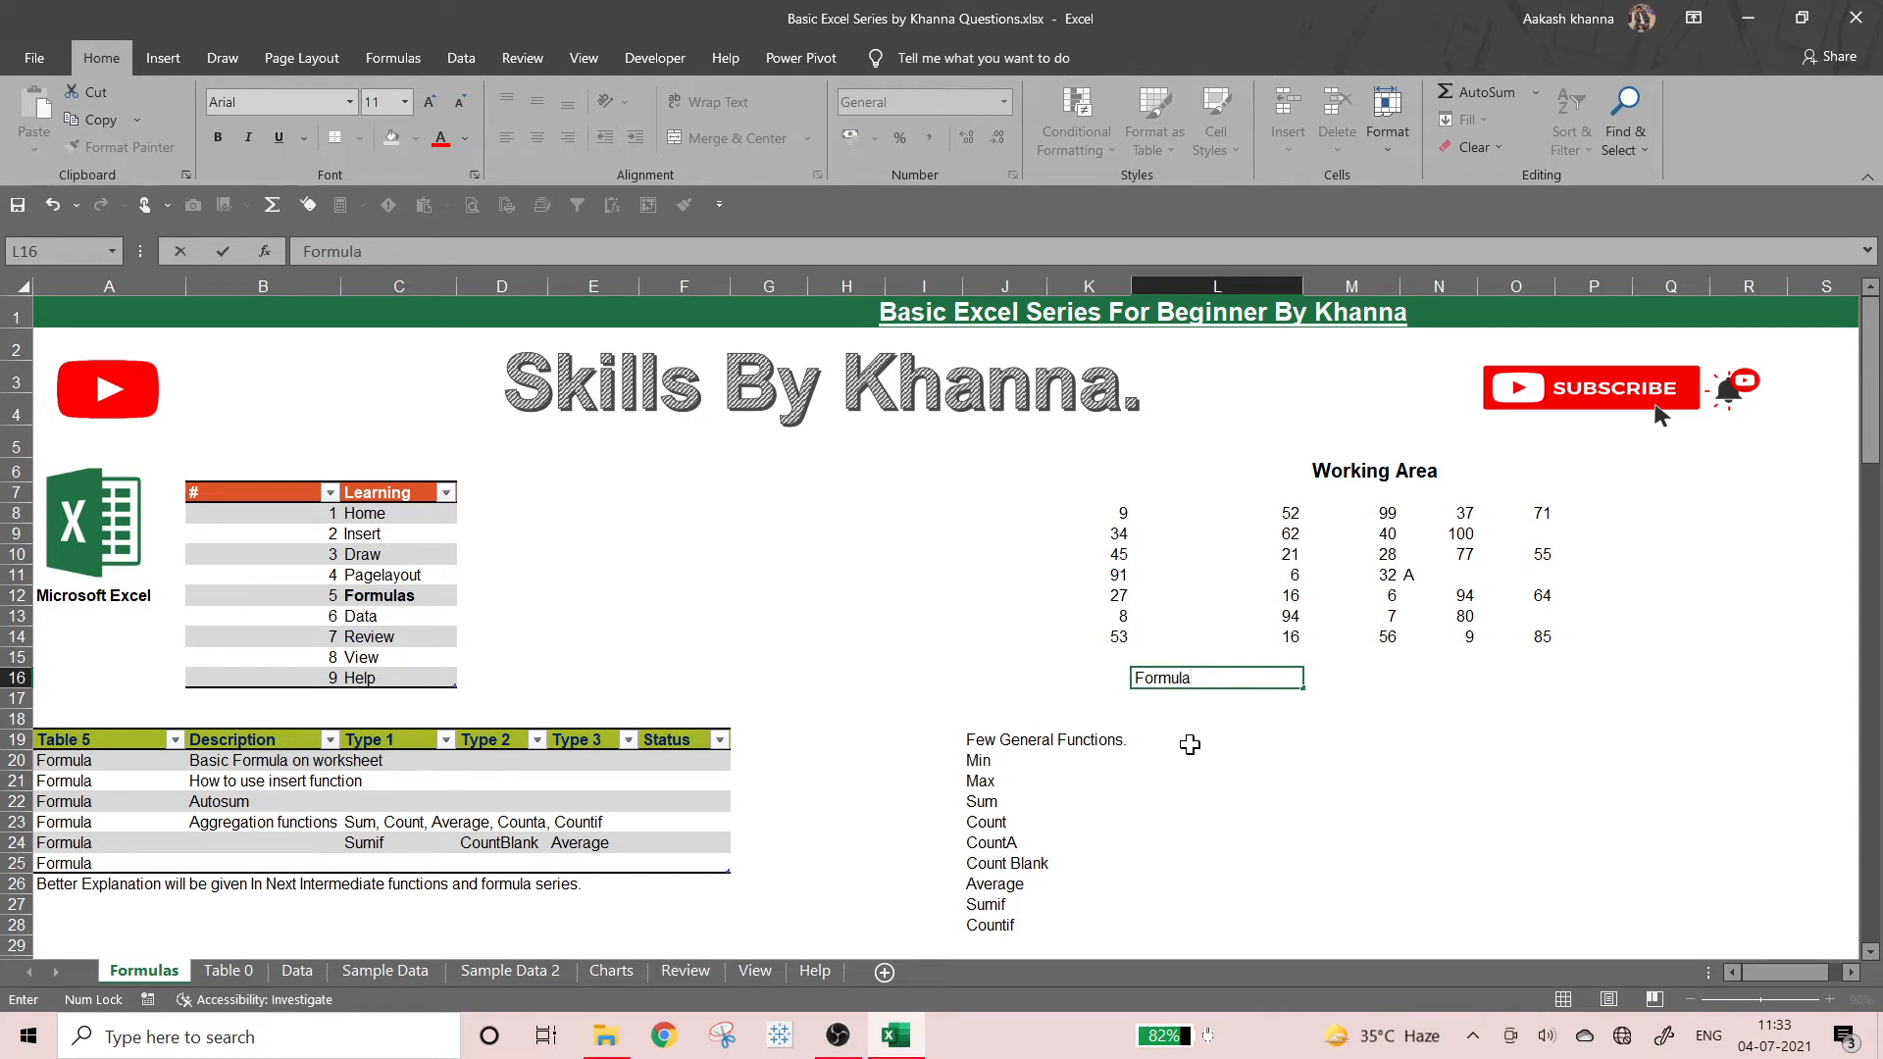
key(Return)
- Make the Few General Functions heading in J19 bold
key(Down)
key(Left)
key(Left)
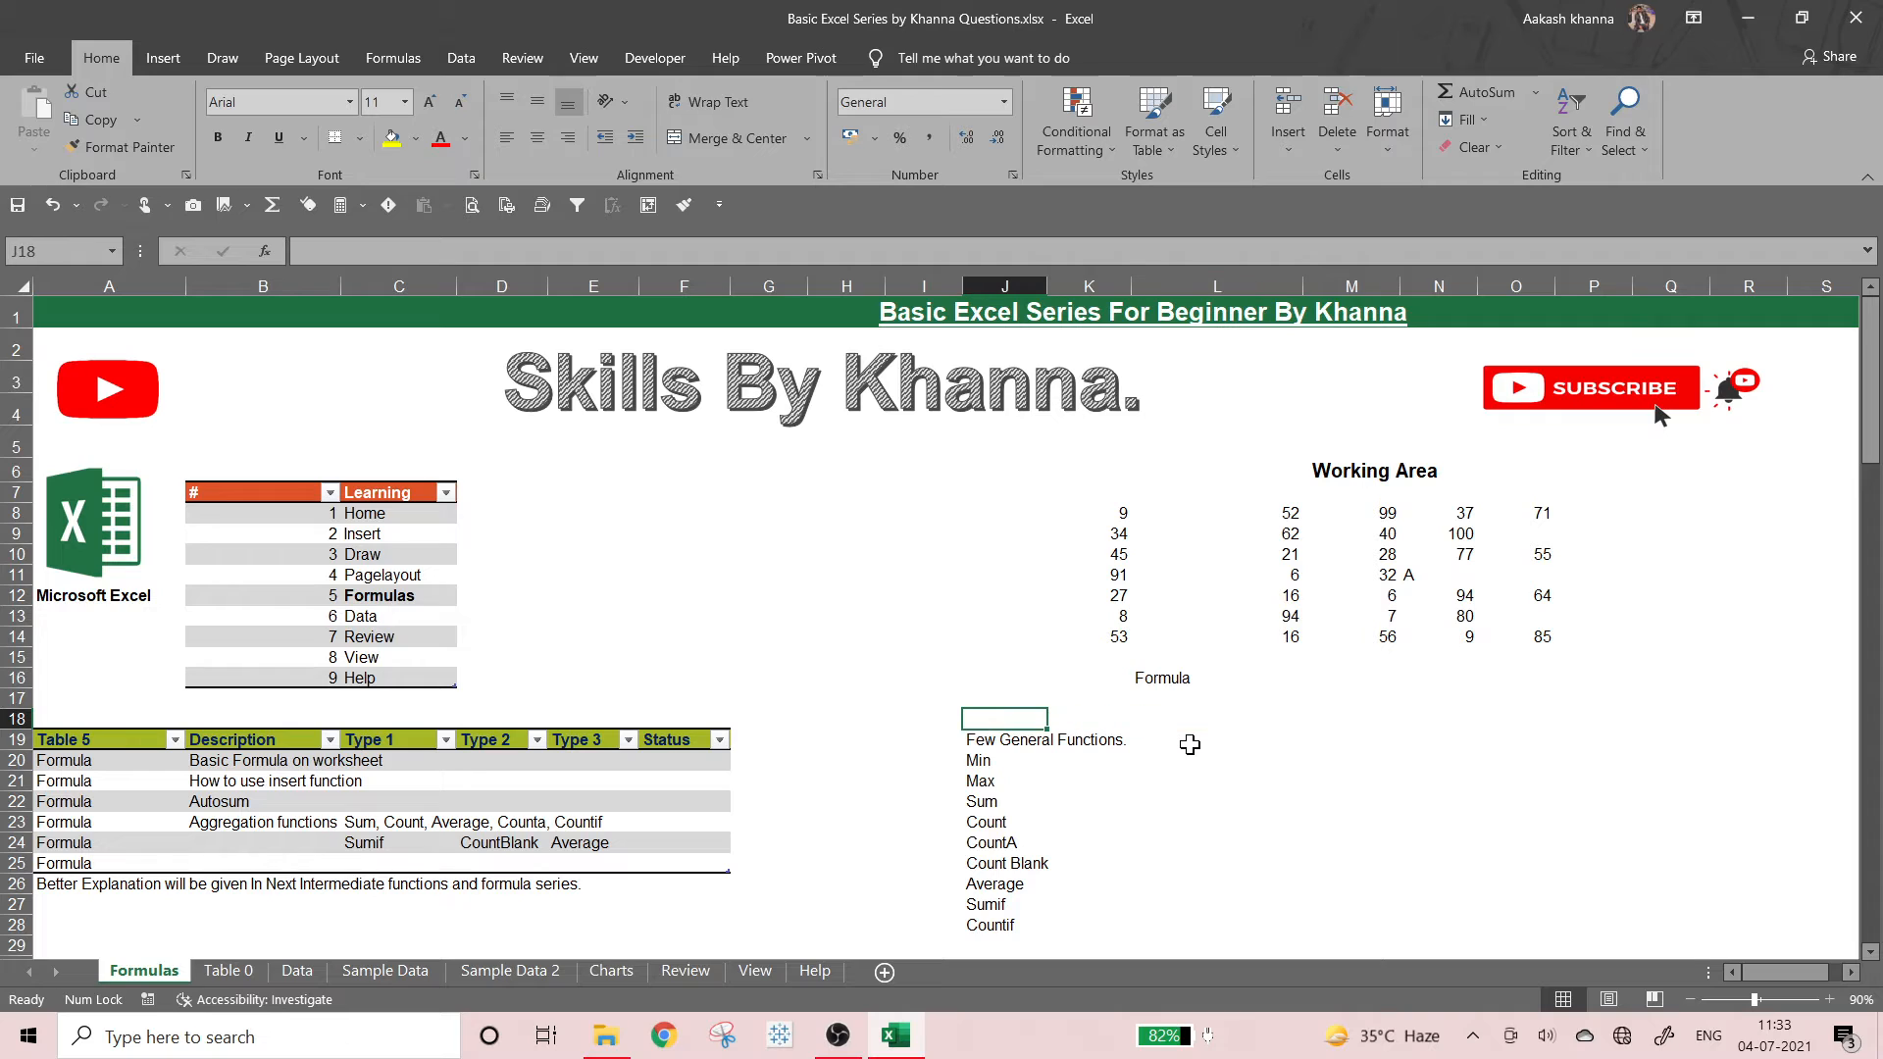
key(Down)
key(ctrl+b)
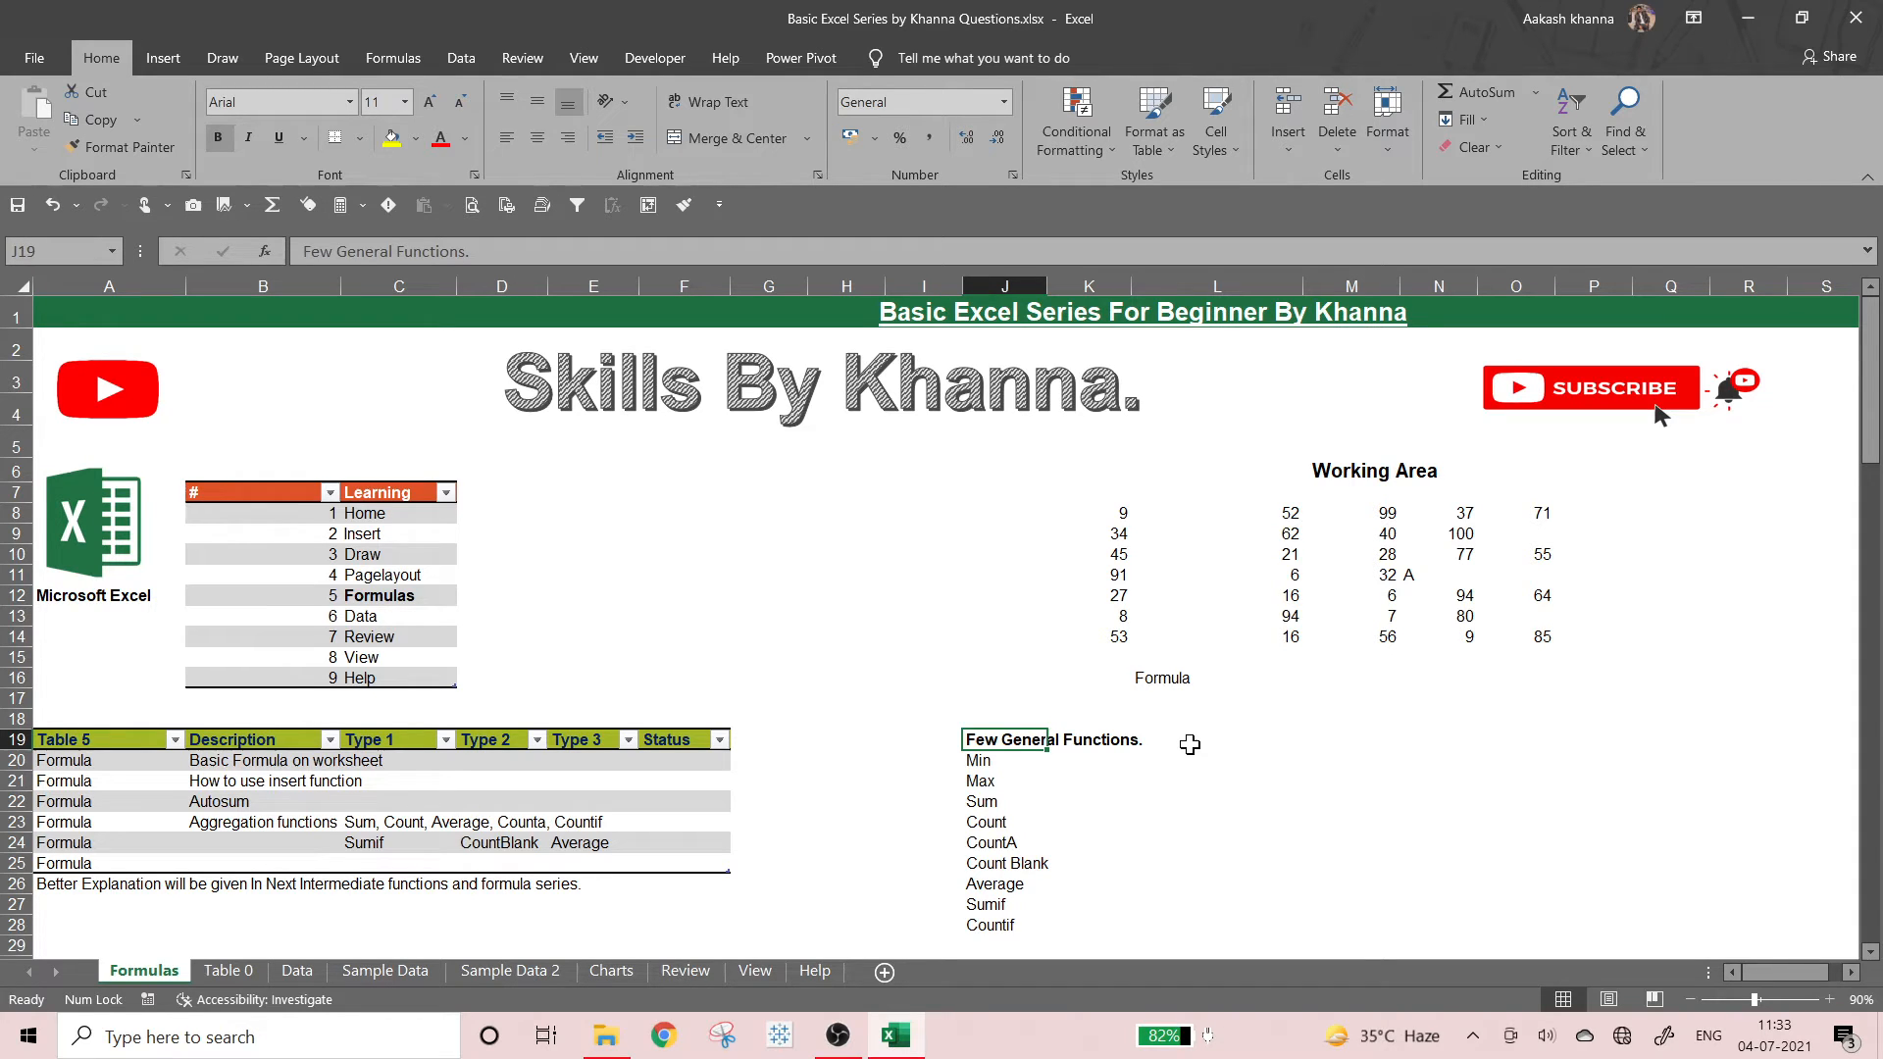
click(1189, 752)
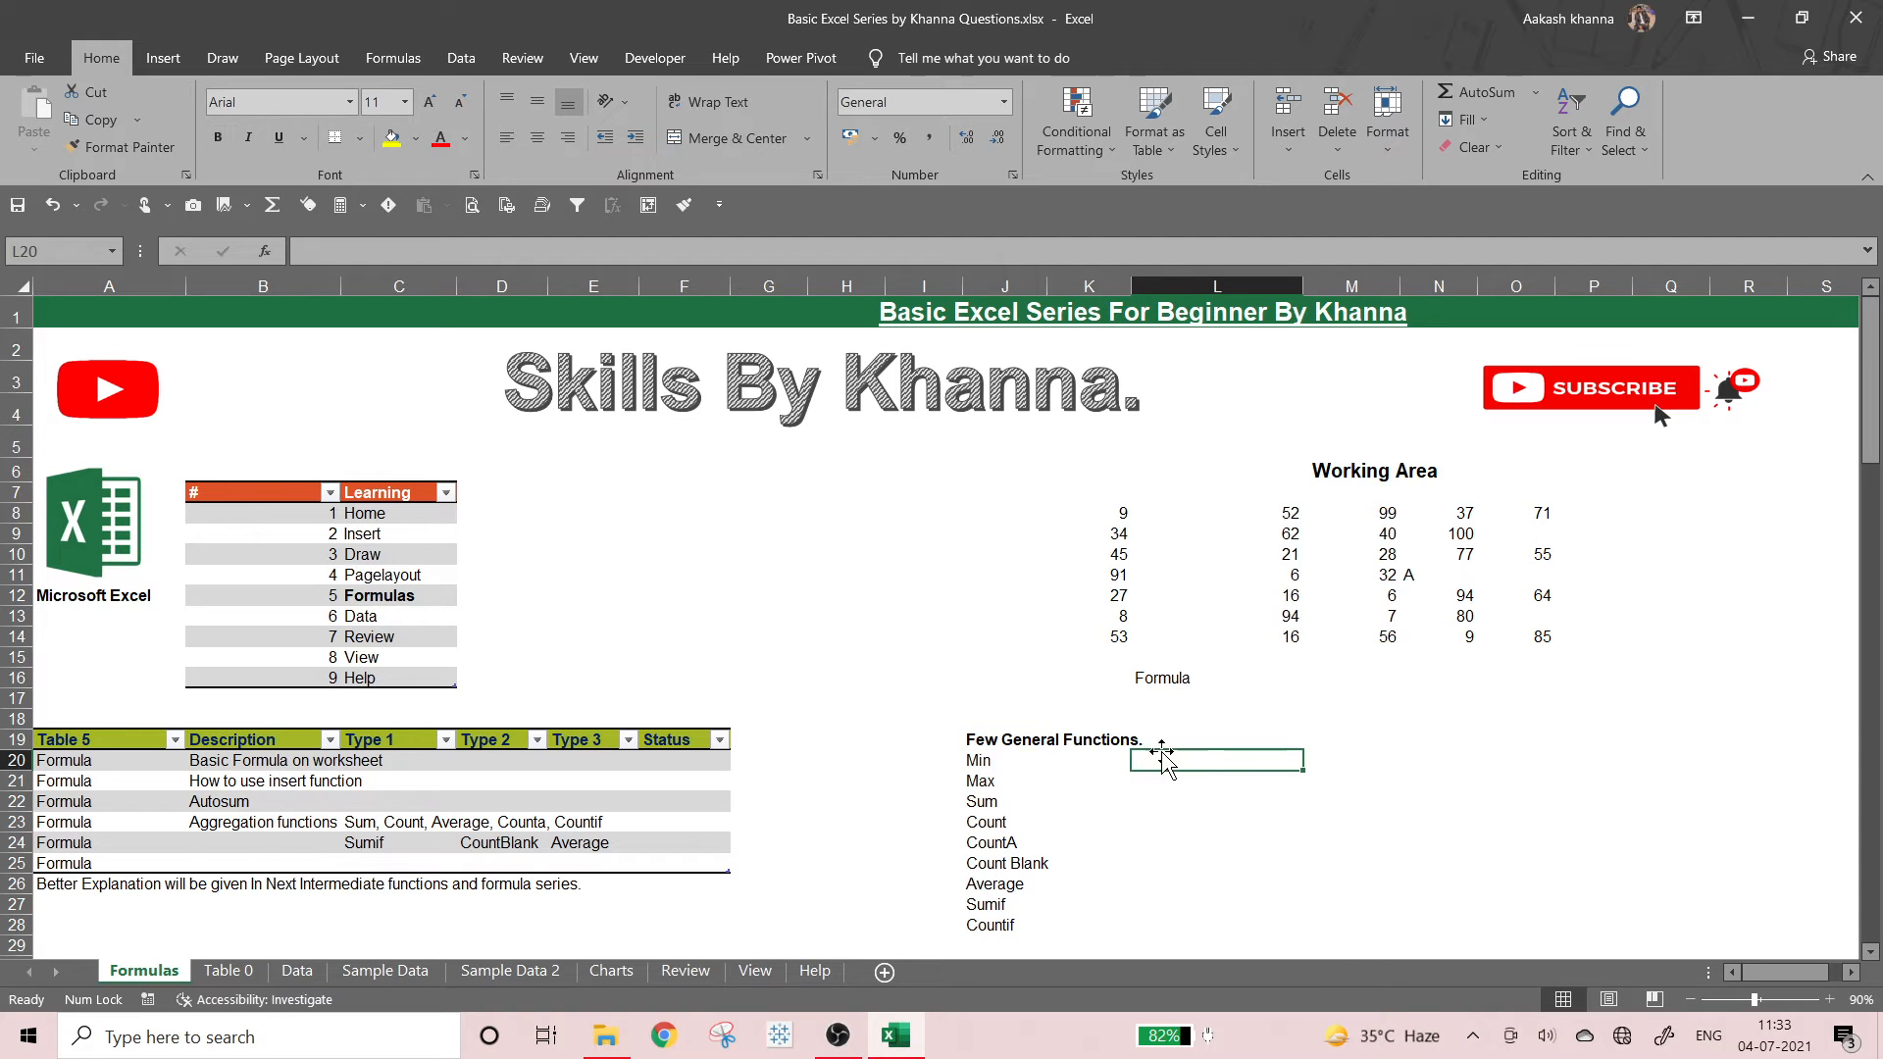
click(1285, 684)
click(280, 761)
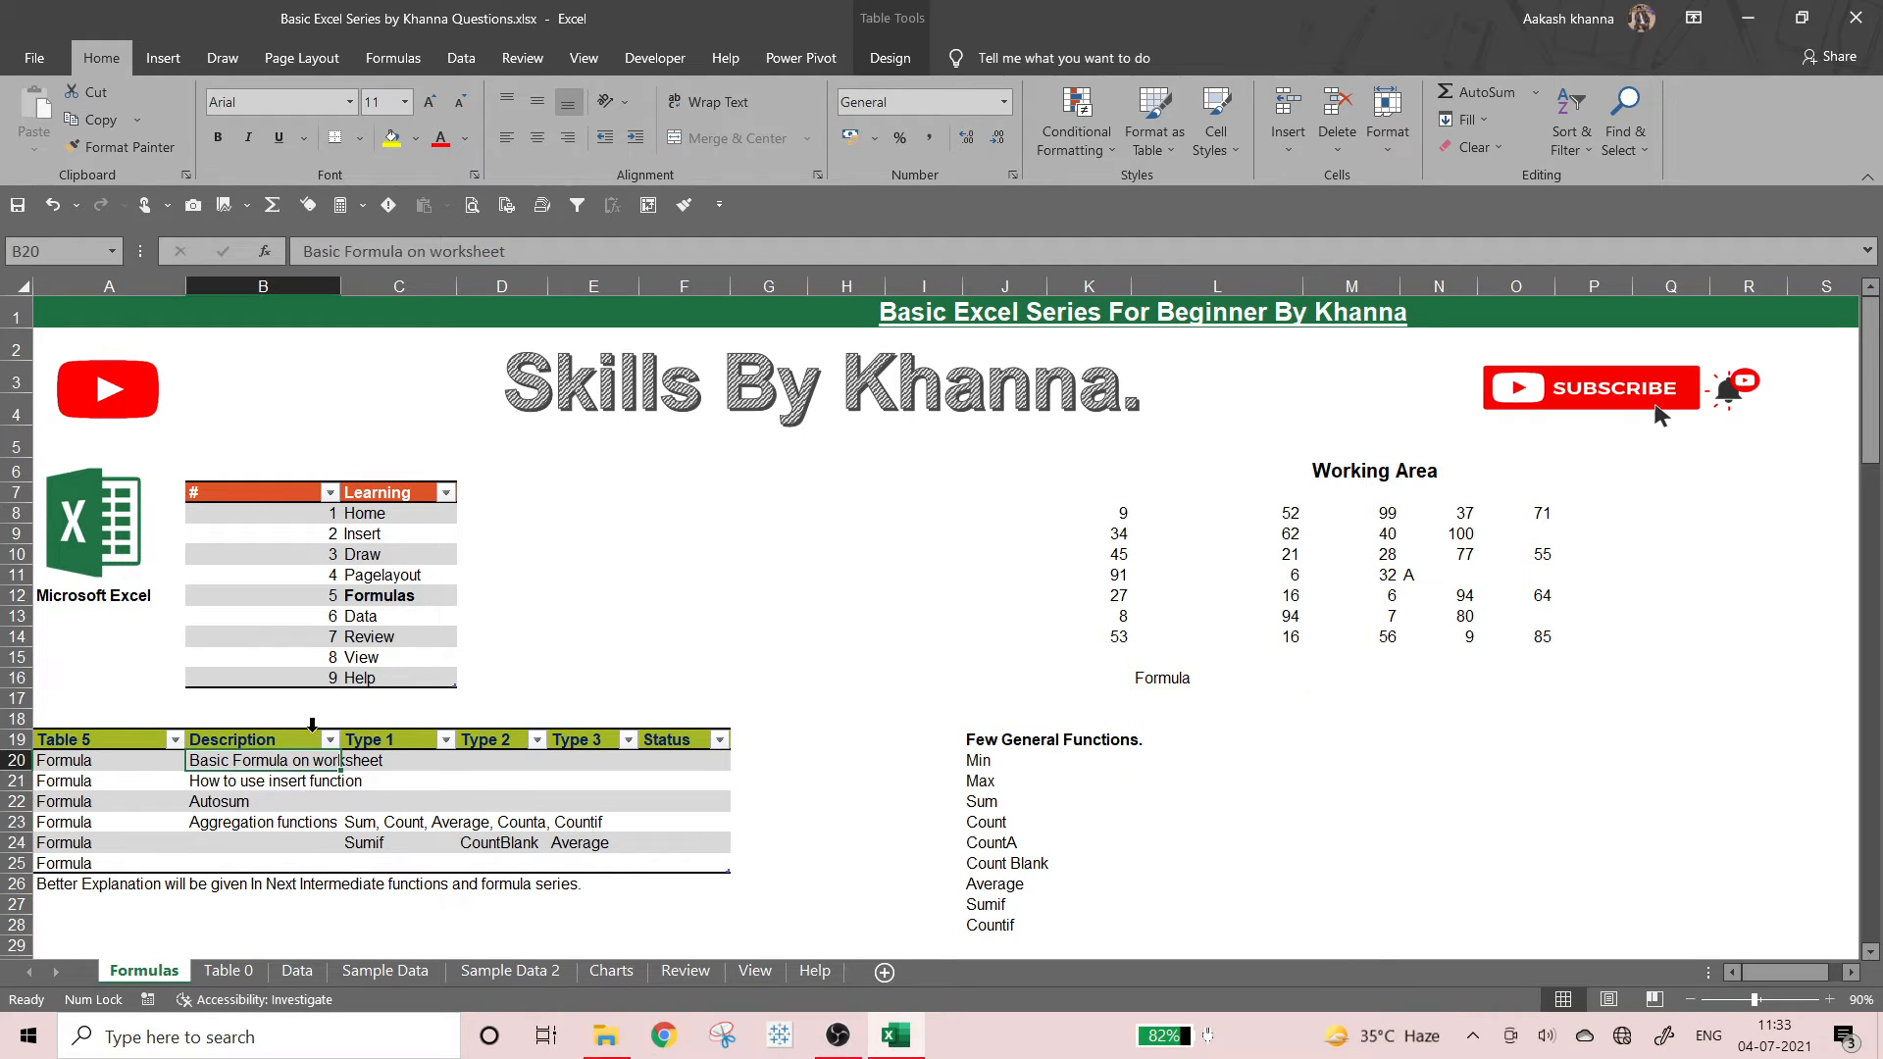
- Make the Basic Formula on worksheet description in cell B20 bold
click(217, 136)
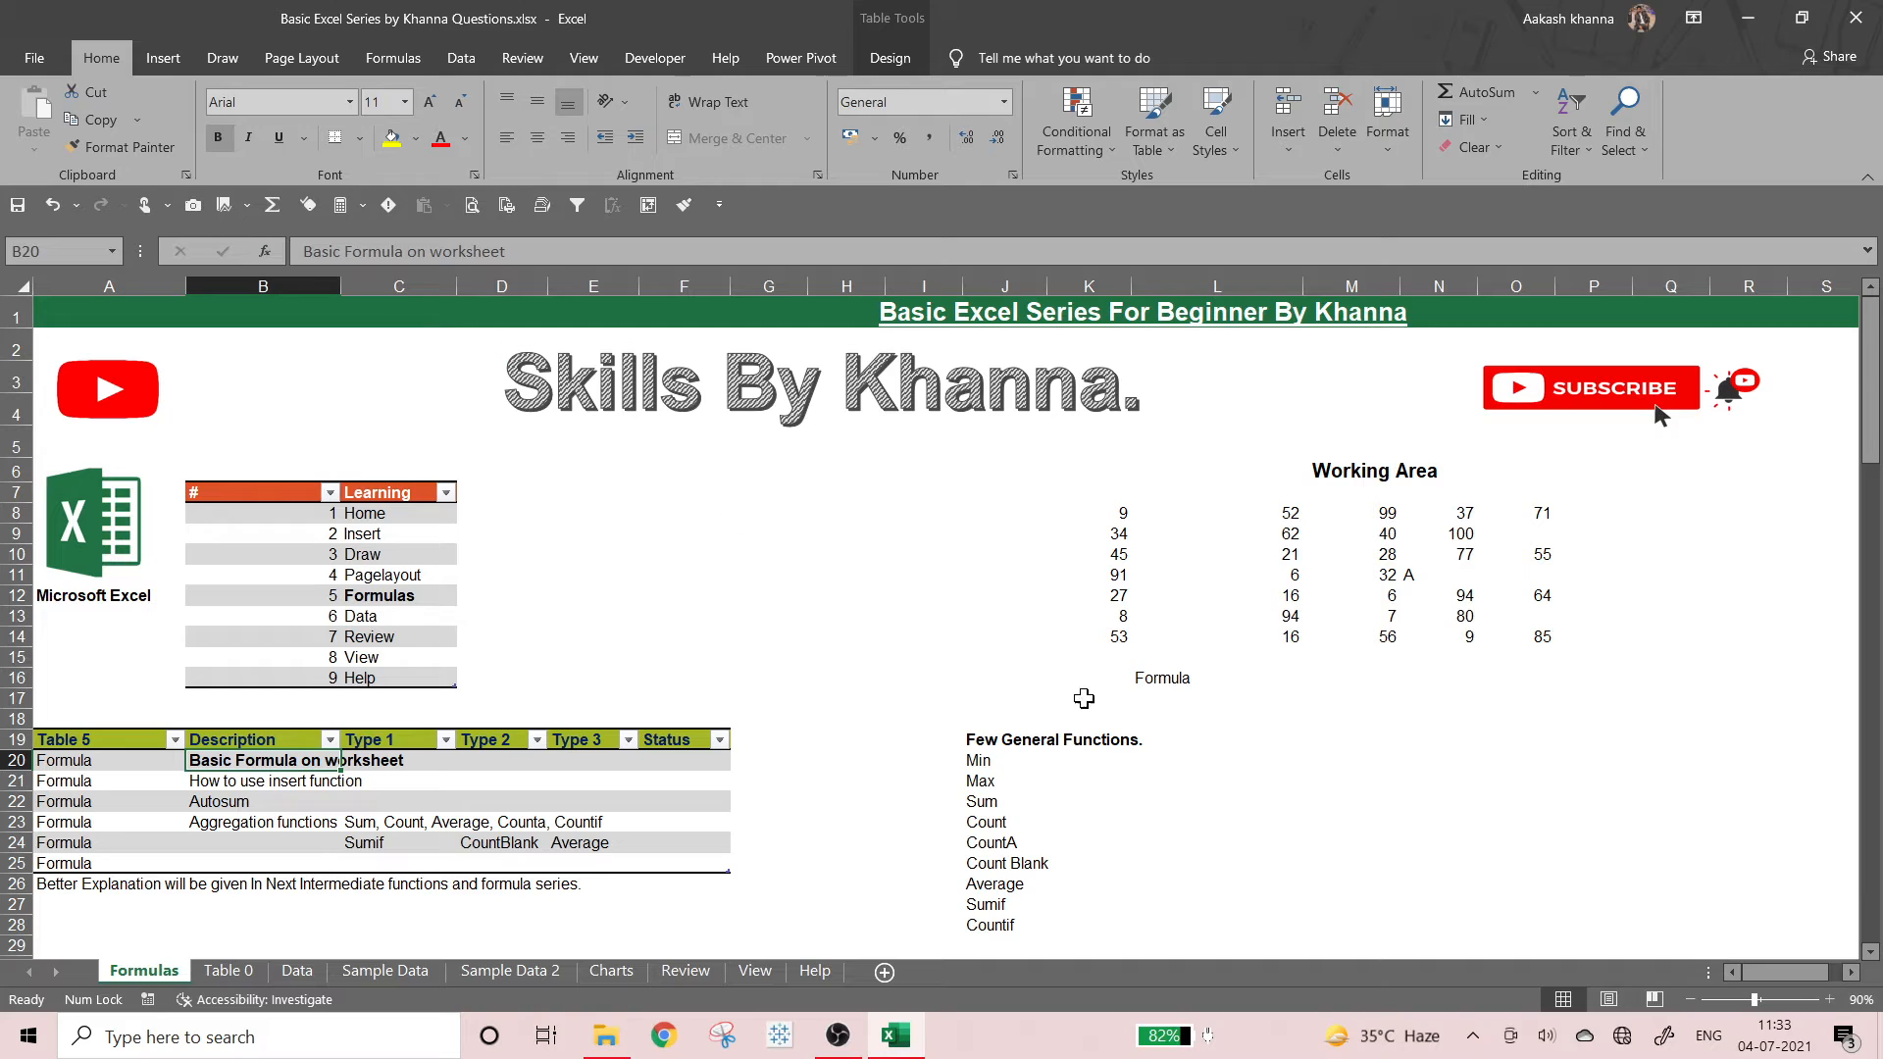
click(1207, 719)
click(1177, 766)
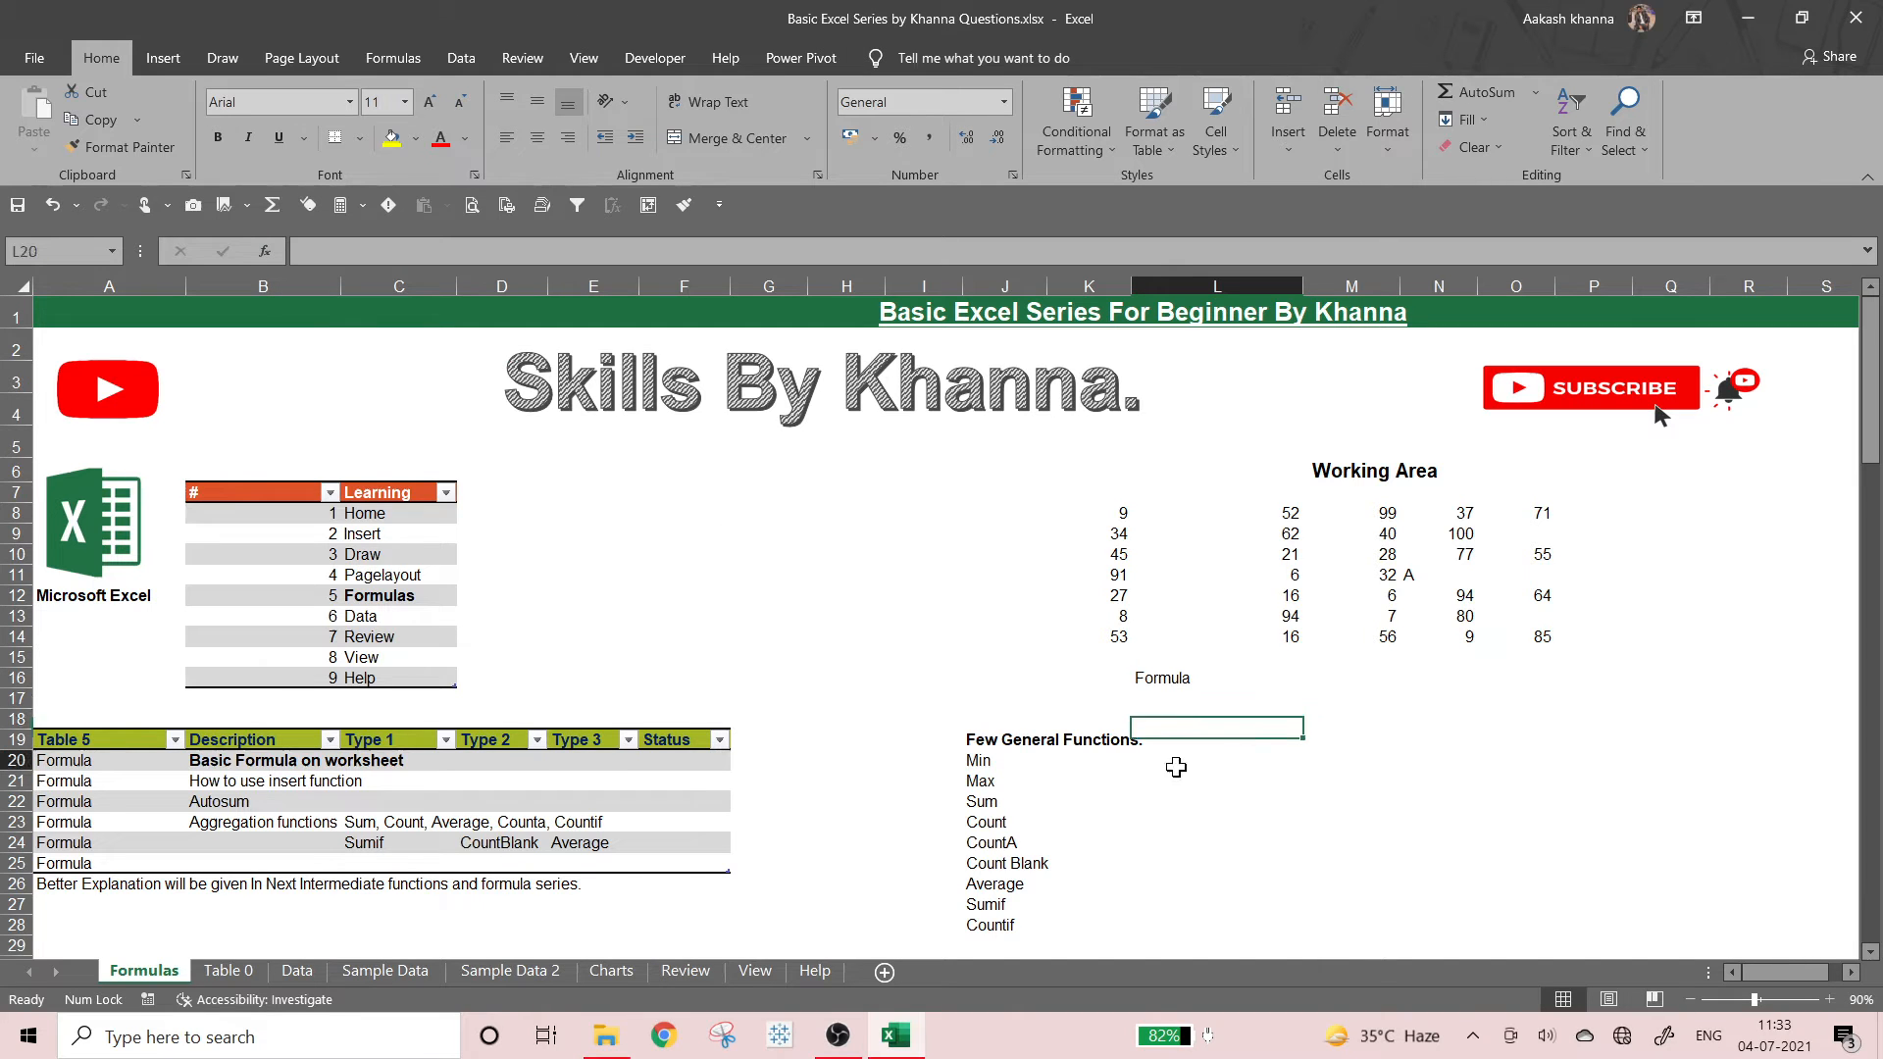
- Start inserting a function in cell K20, beside the Min label, and move the Insert Function dialog clear of the working numbers
click(1088, 766)
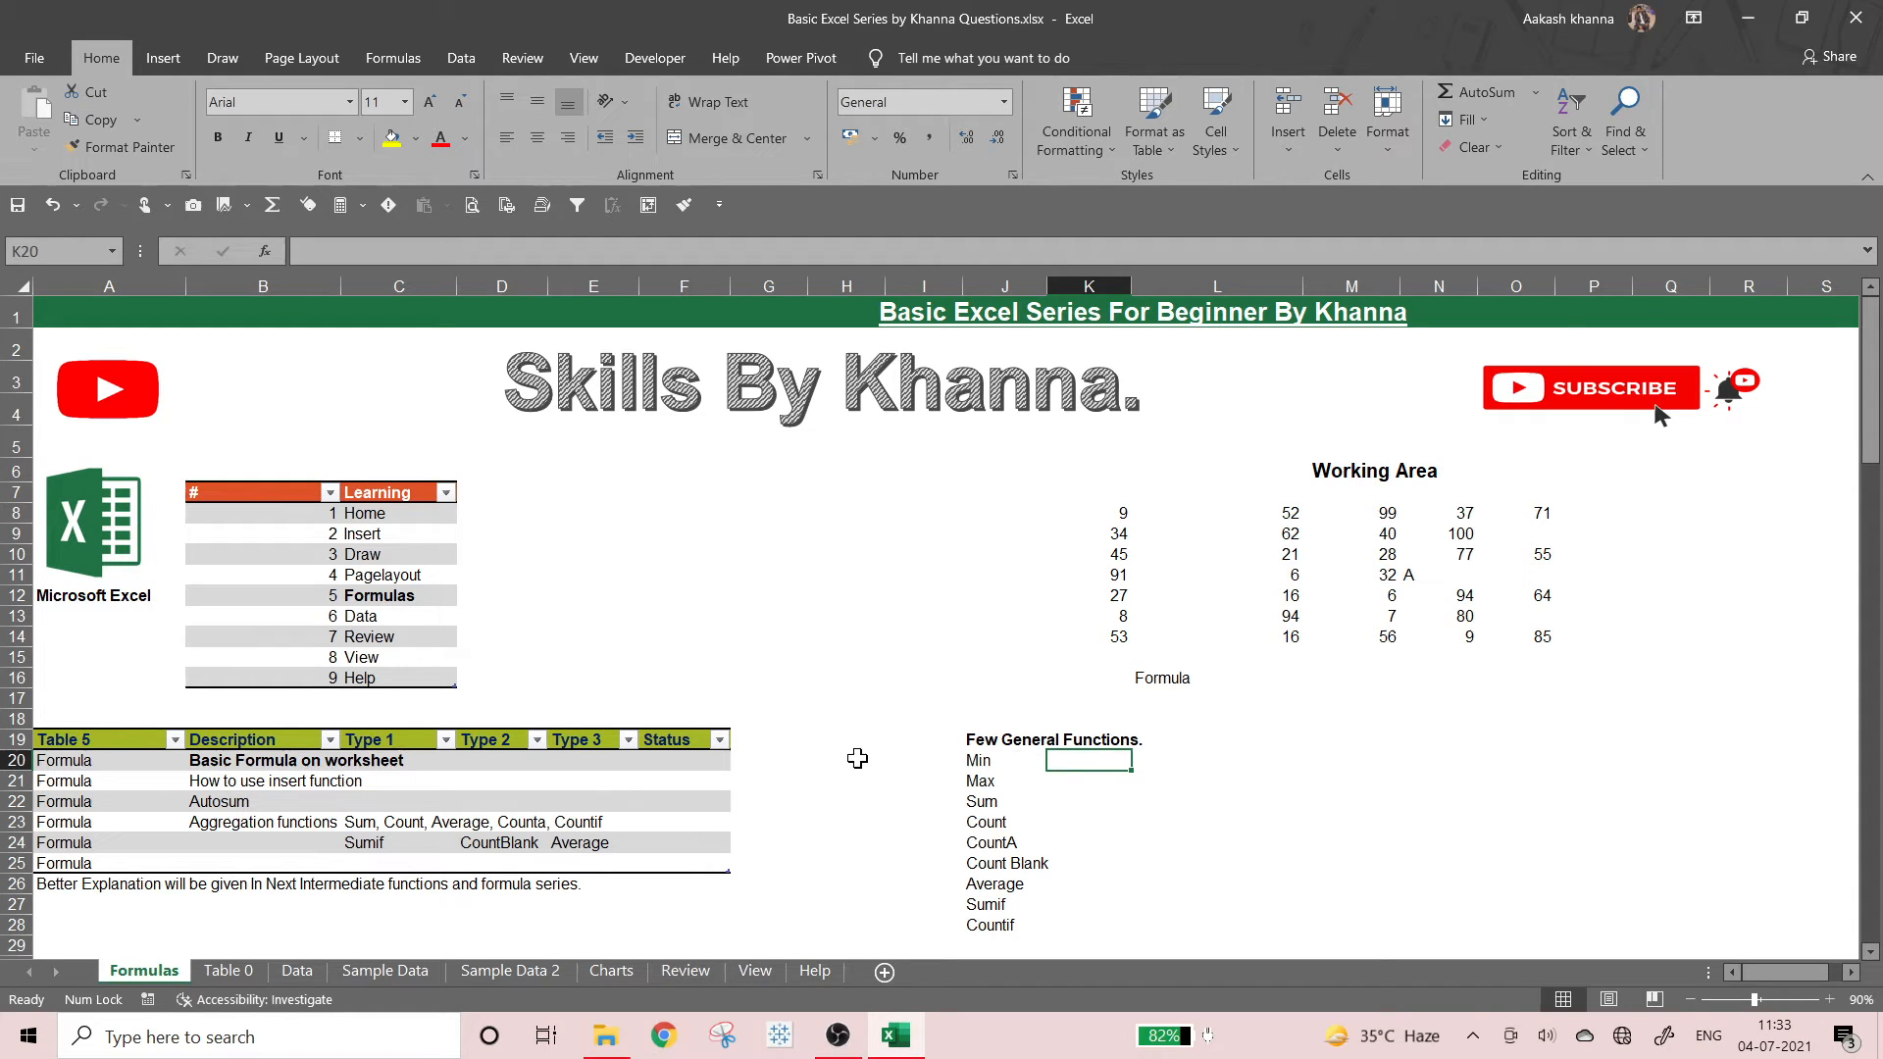
click(979, 761)
click(989, 779)
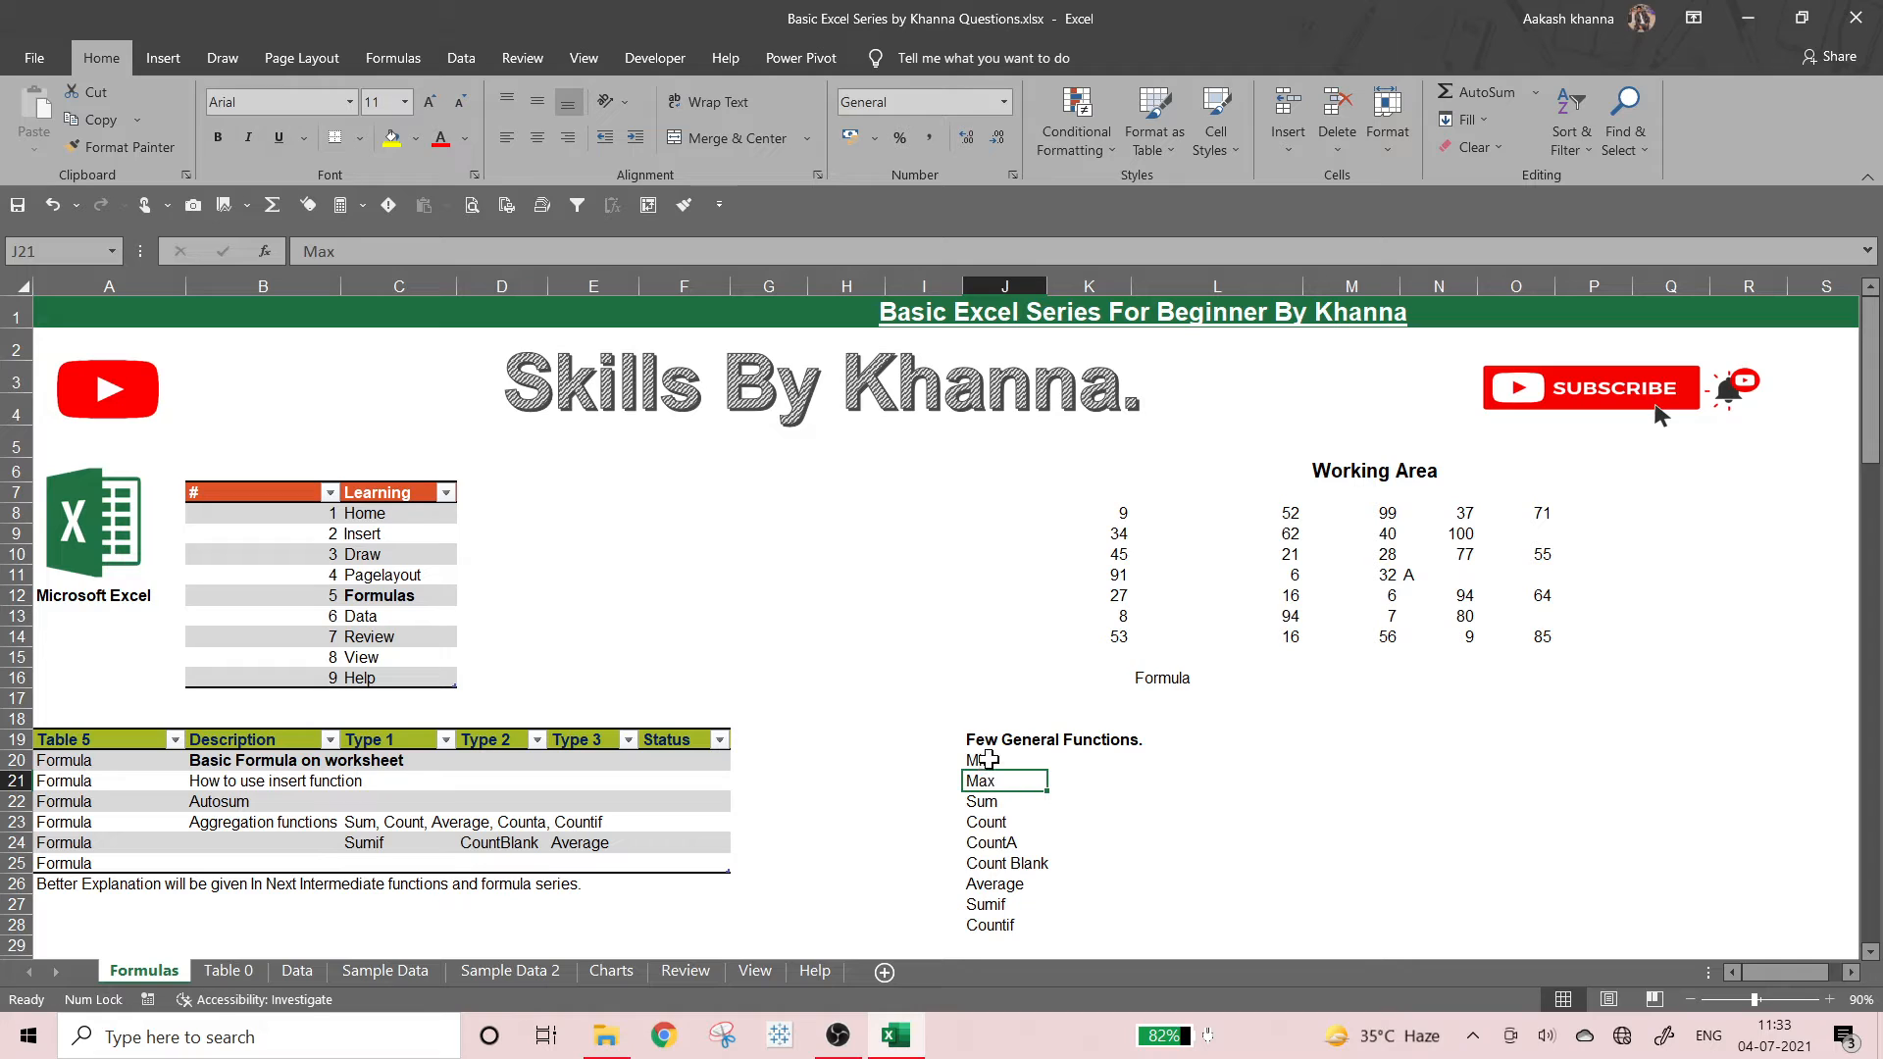
click(986, 760)
click(1117, 767)
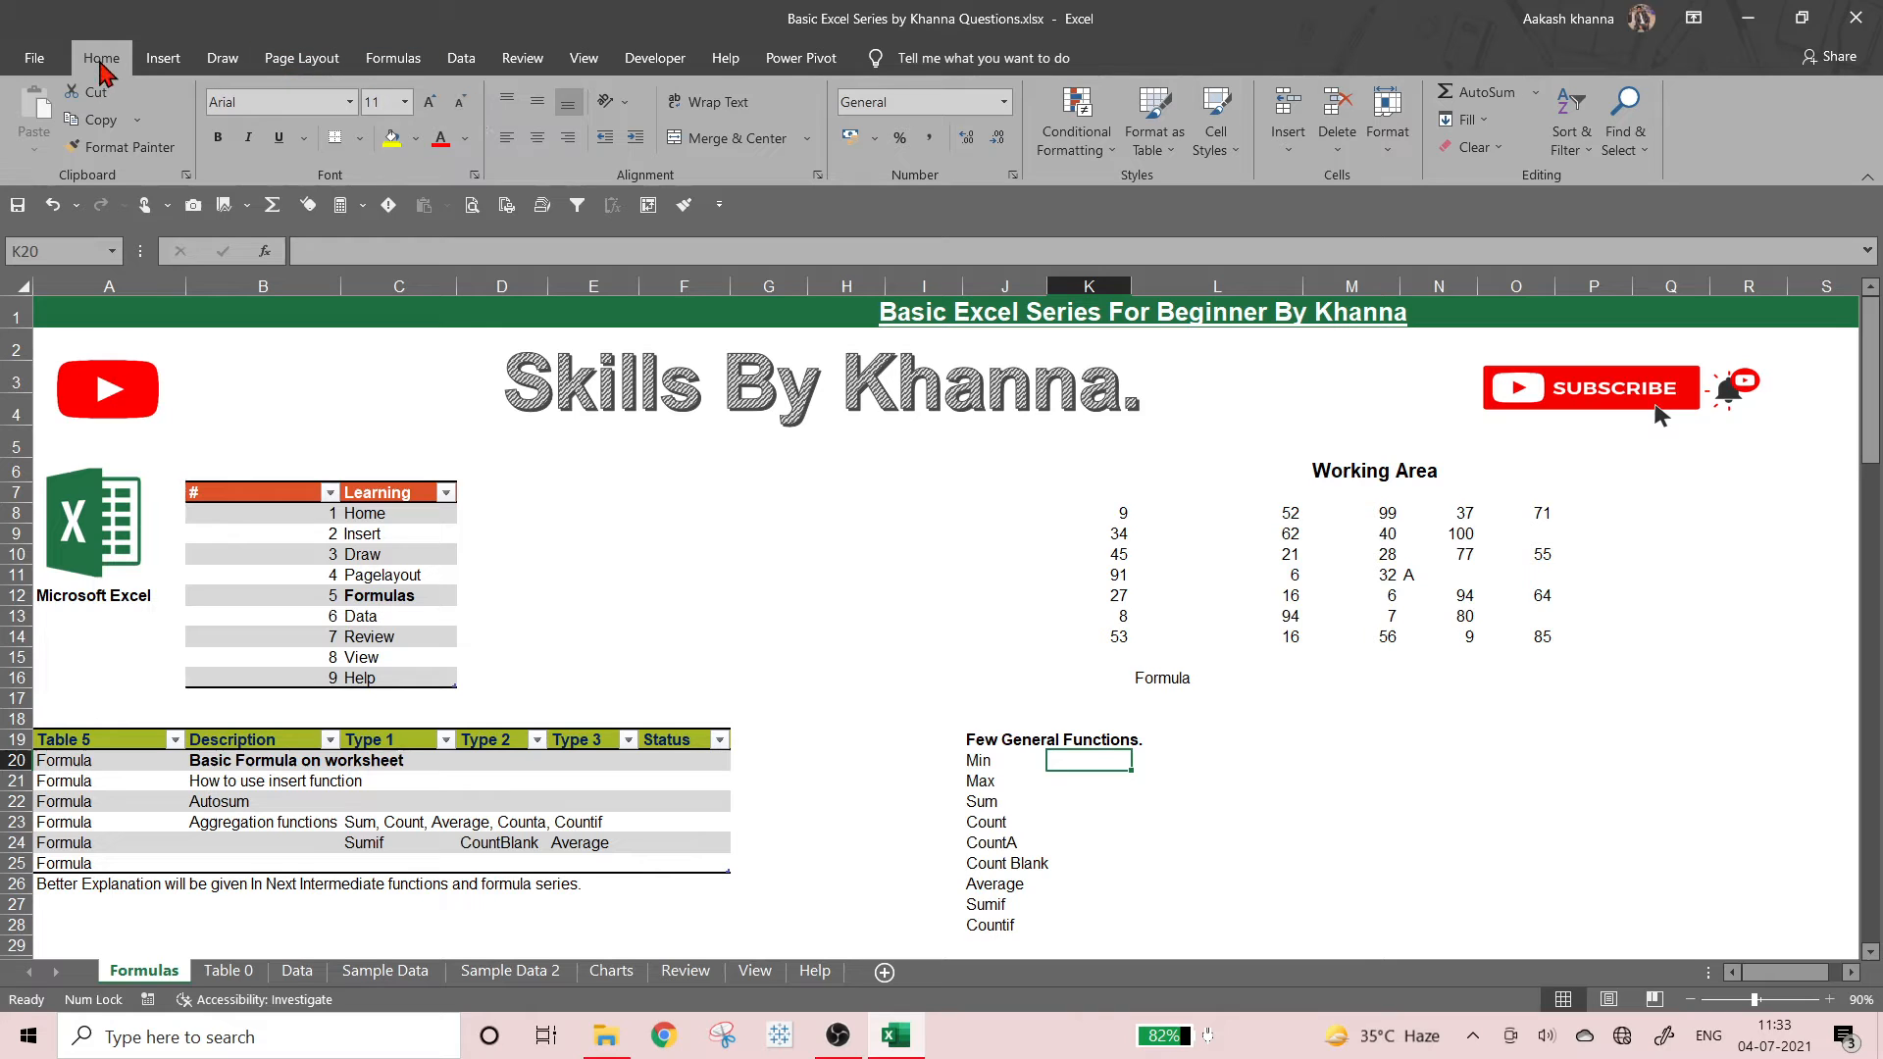
click(392, 57)
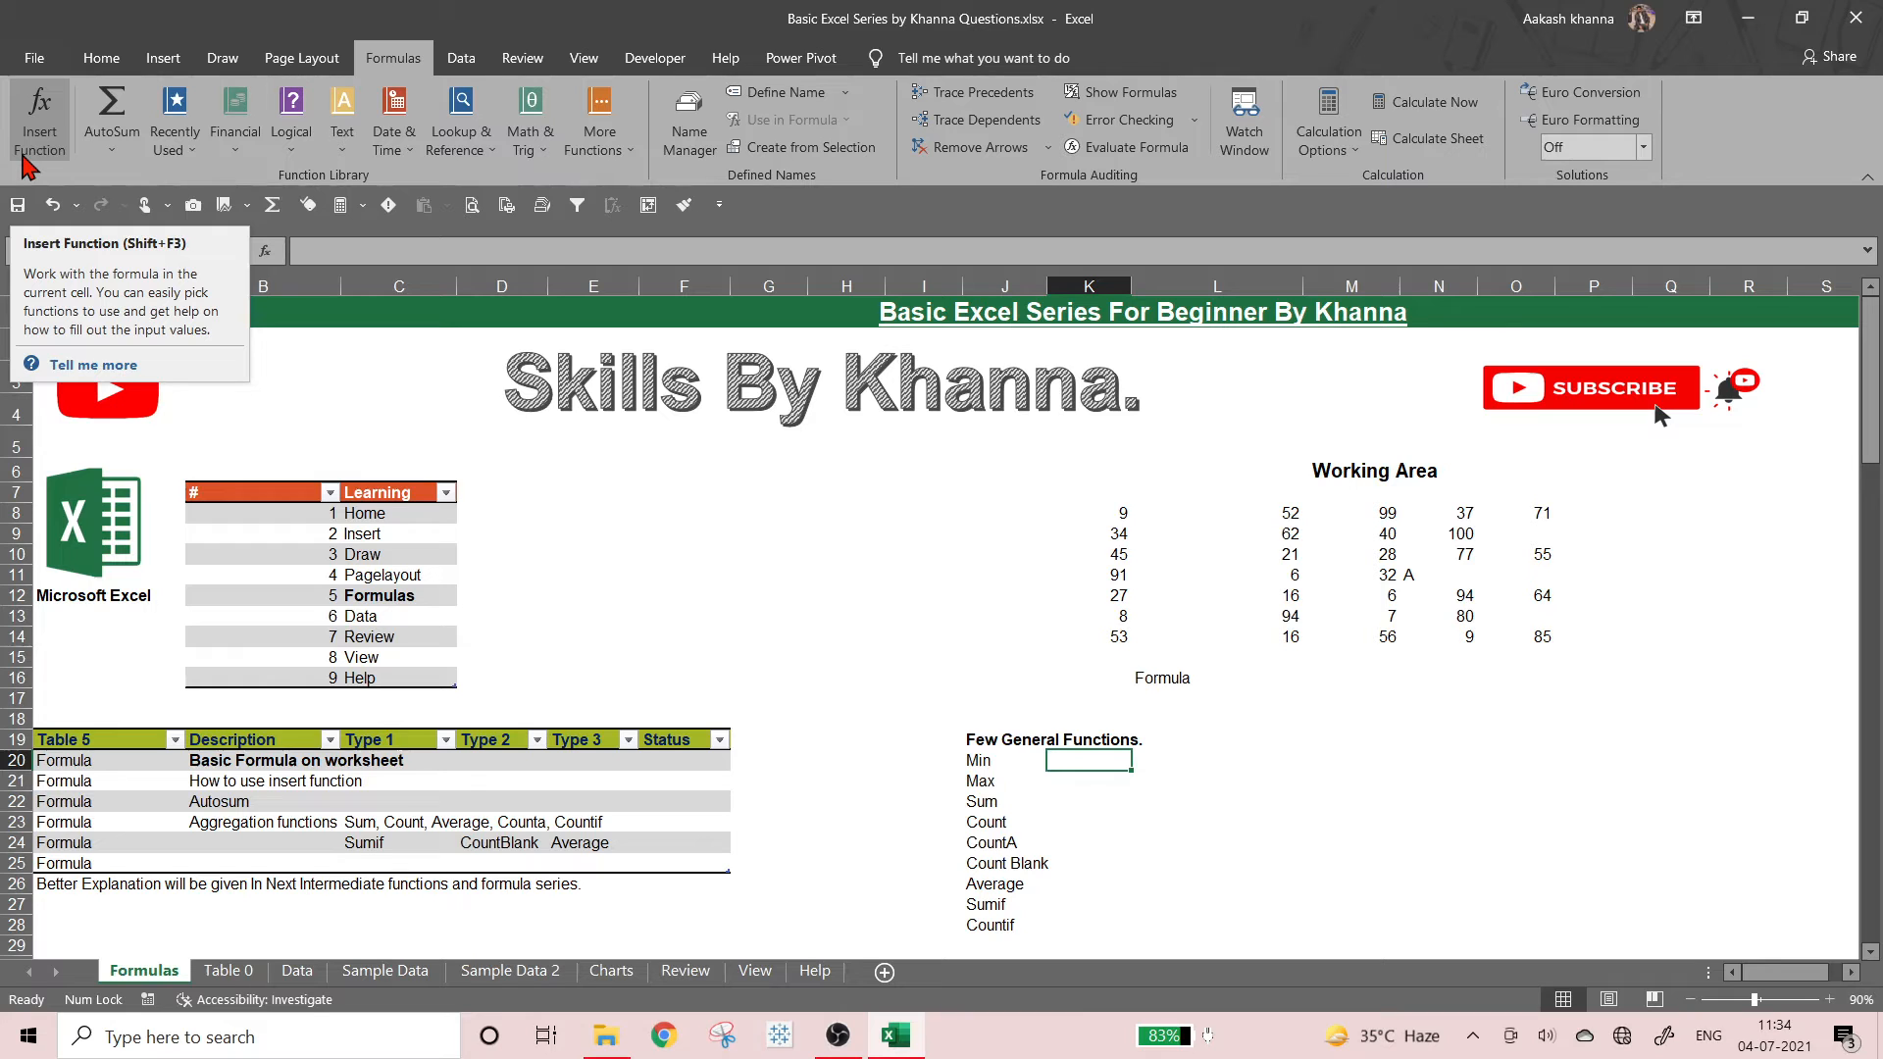
click(27, 167)
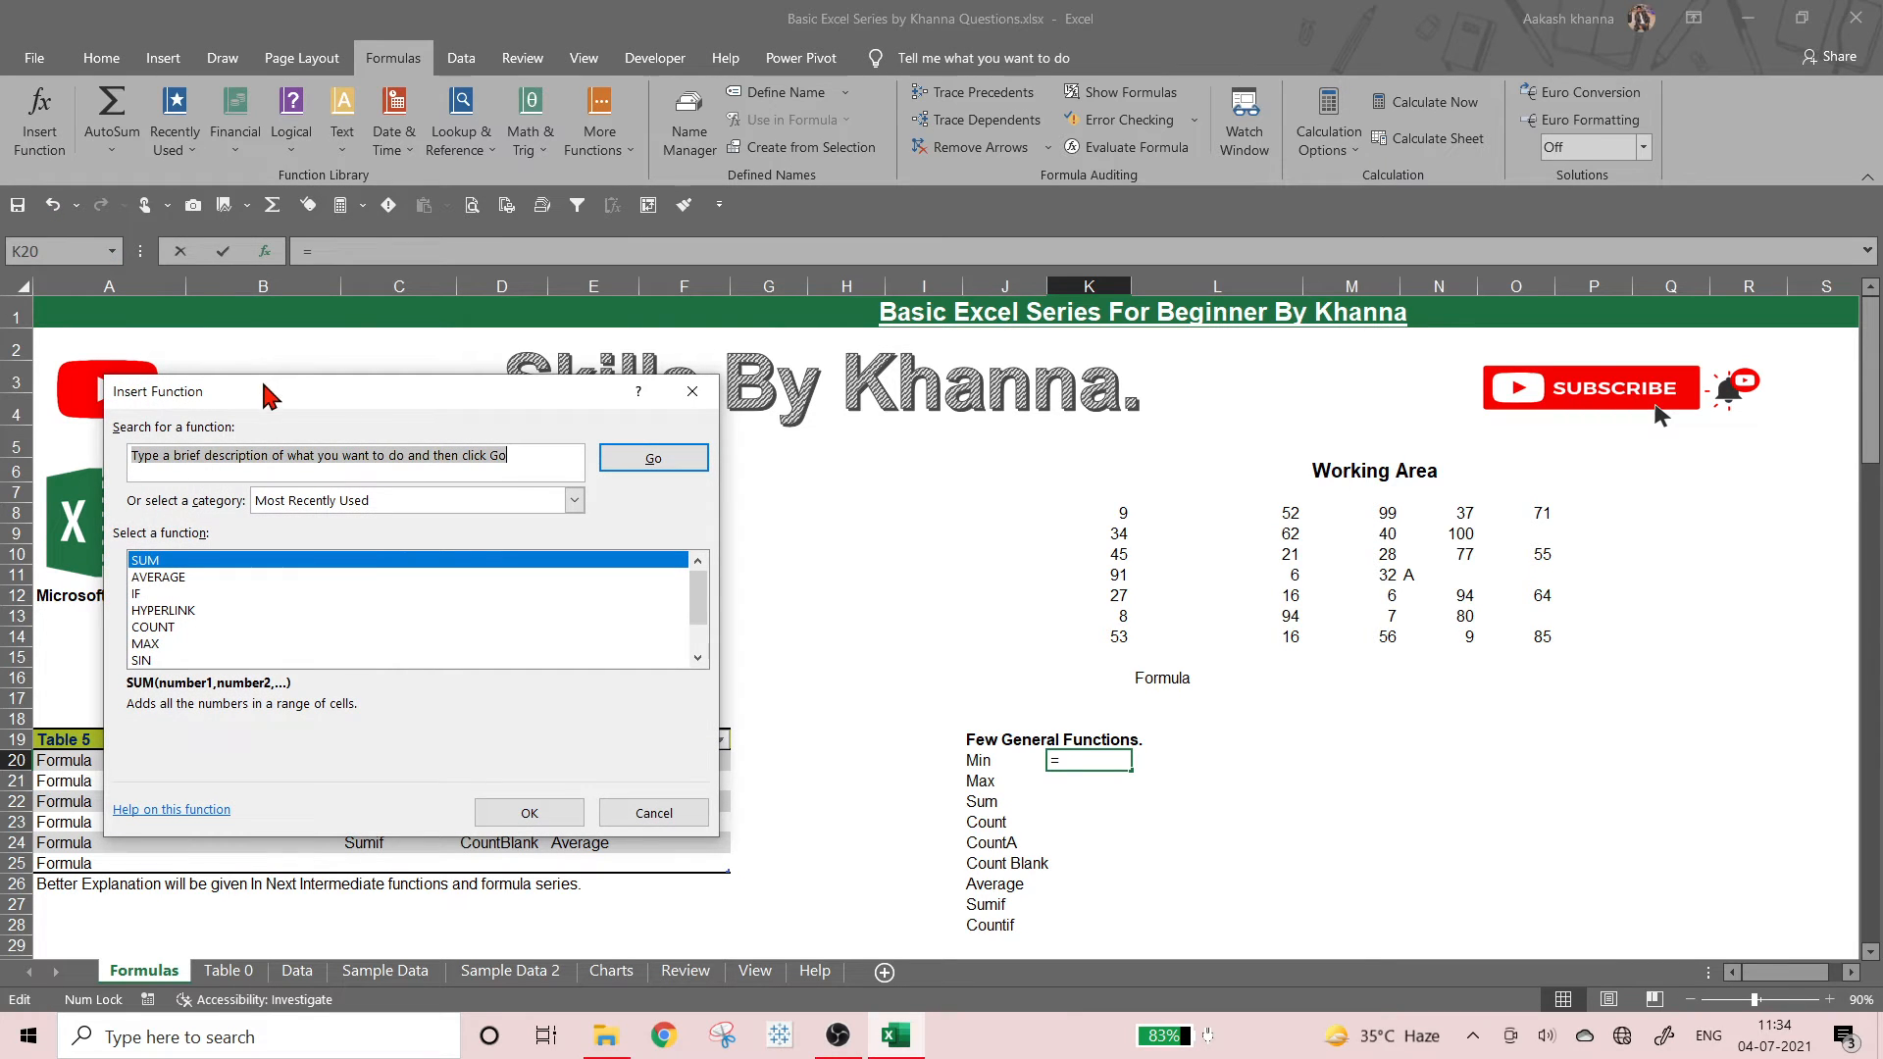
drag(267, 395, 480, 231)
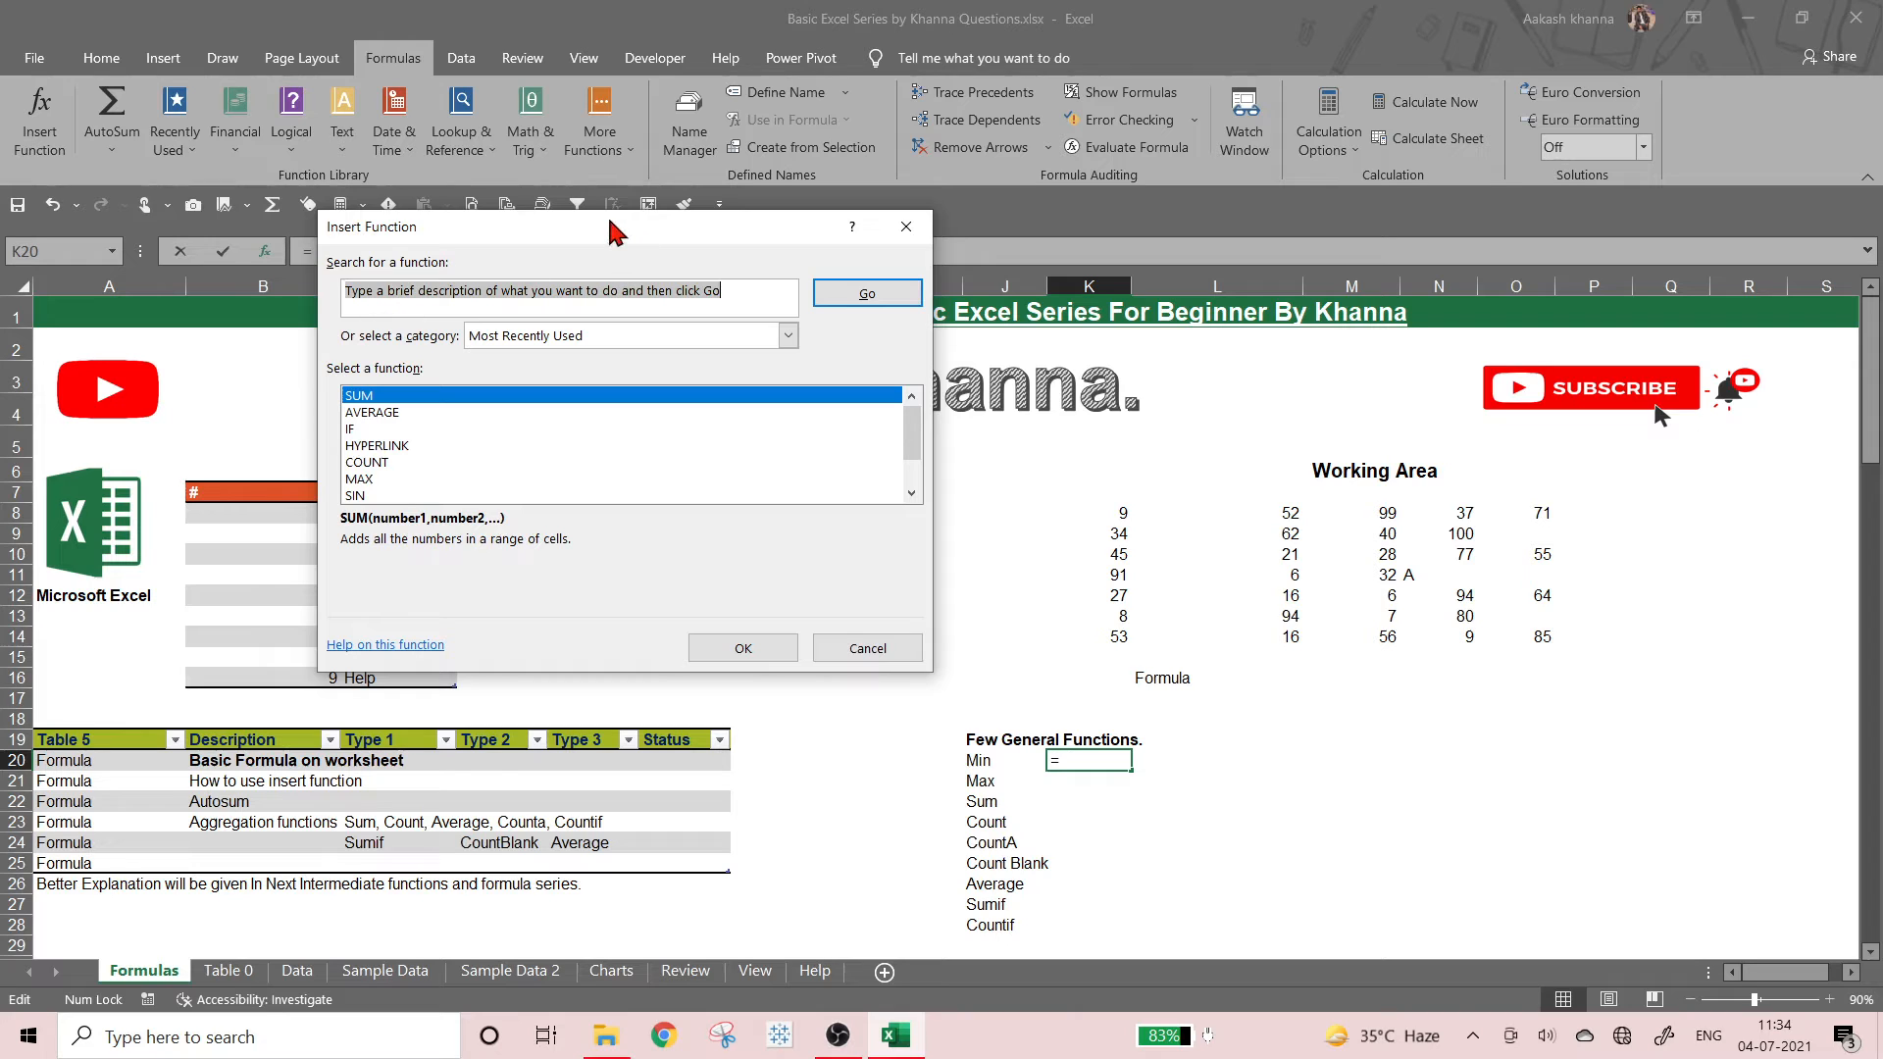
drag(614, 232, 829, 132)
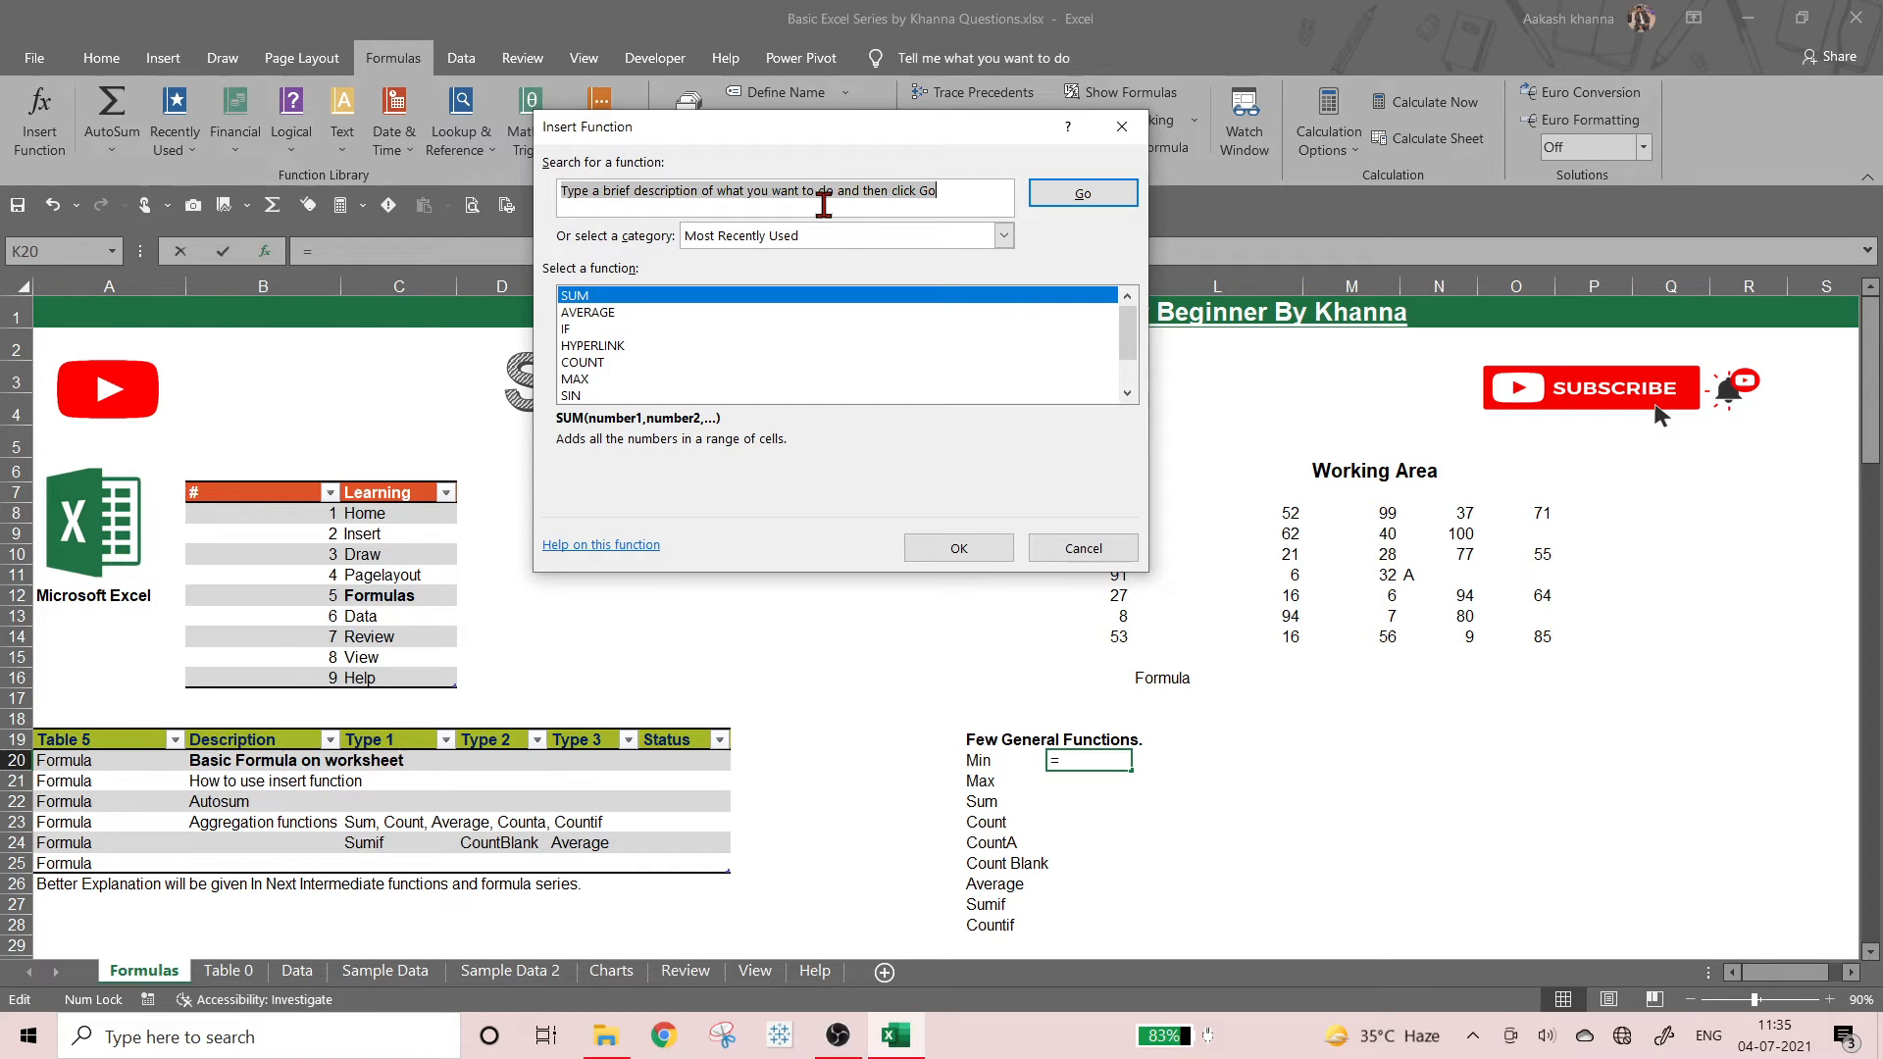
- Search the available functions using the description "minimum"
click(837, 239)
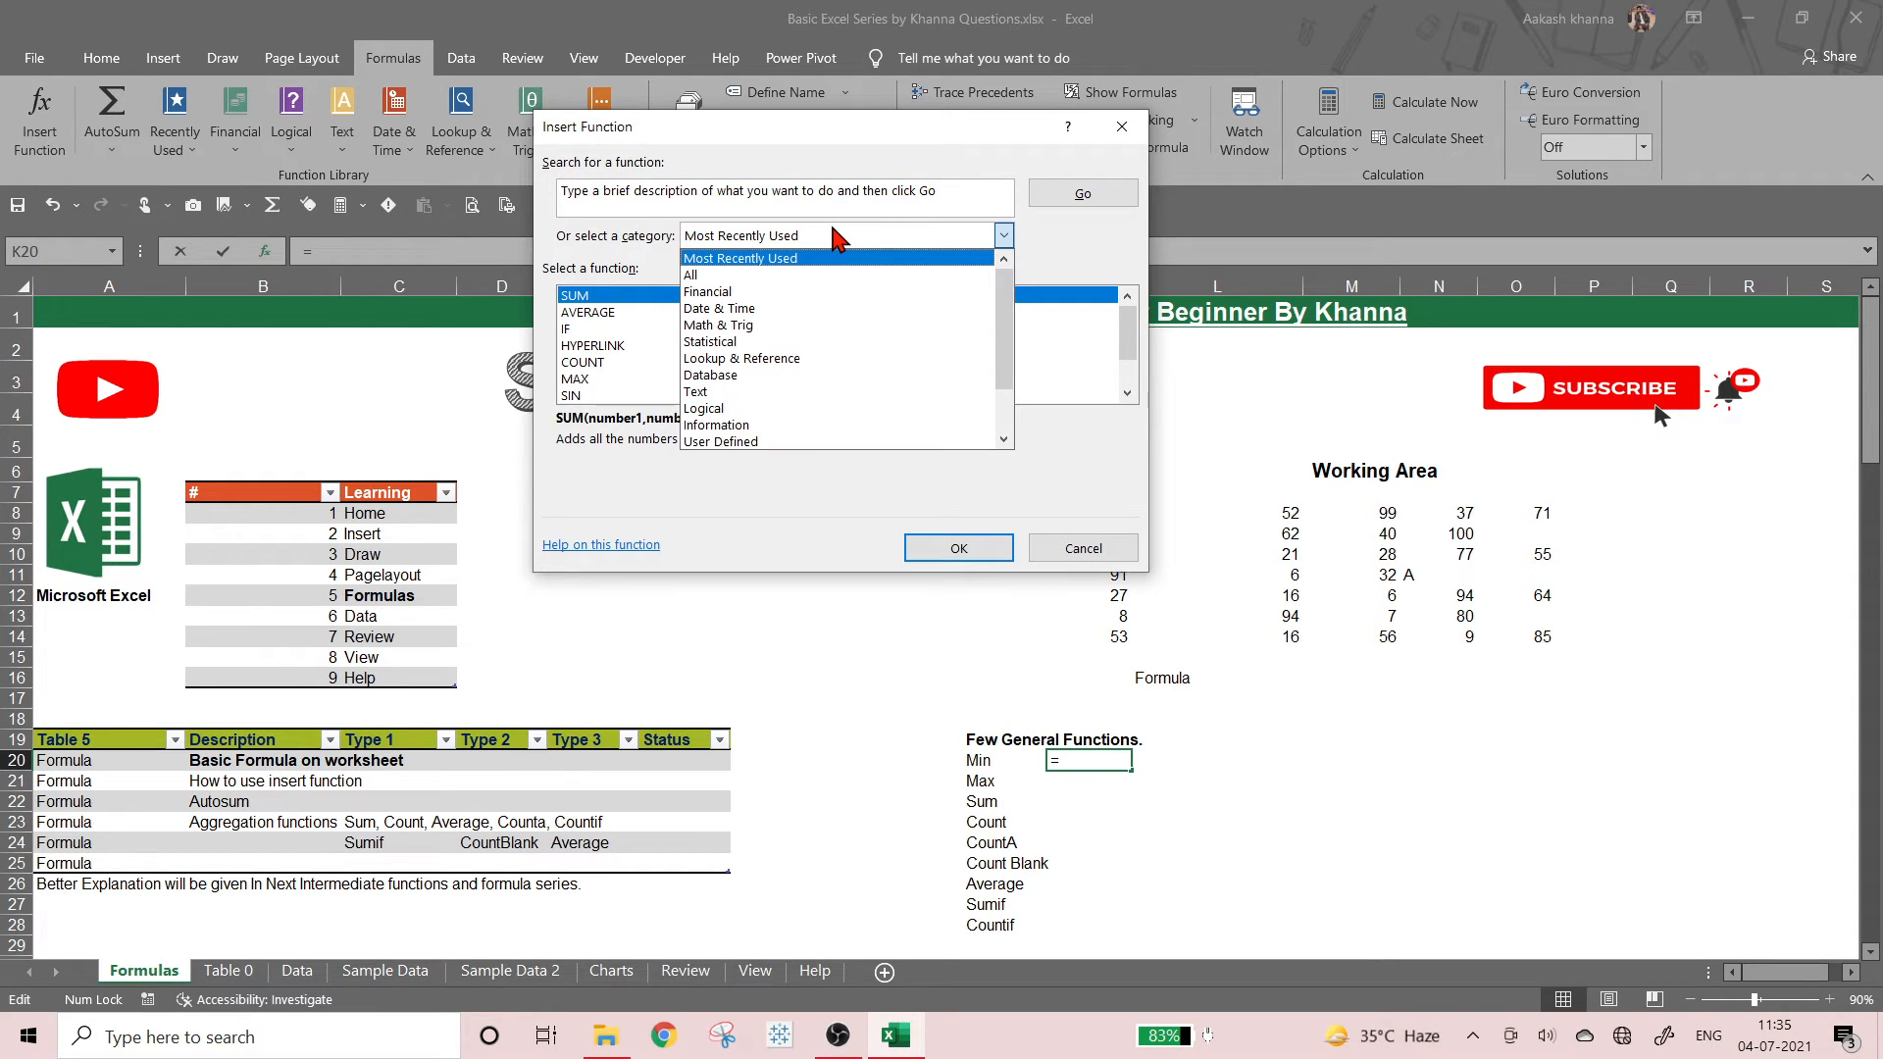
click(836, 238)
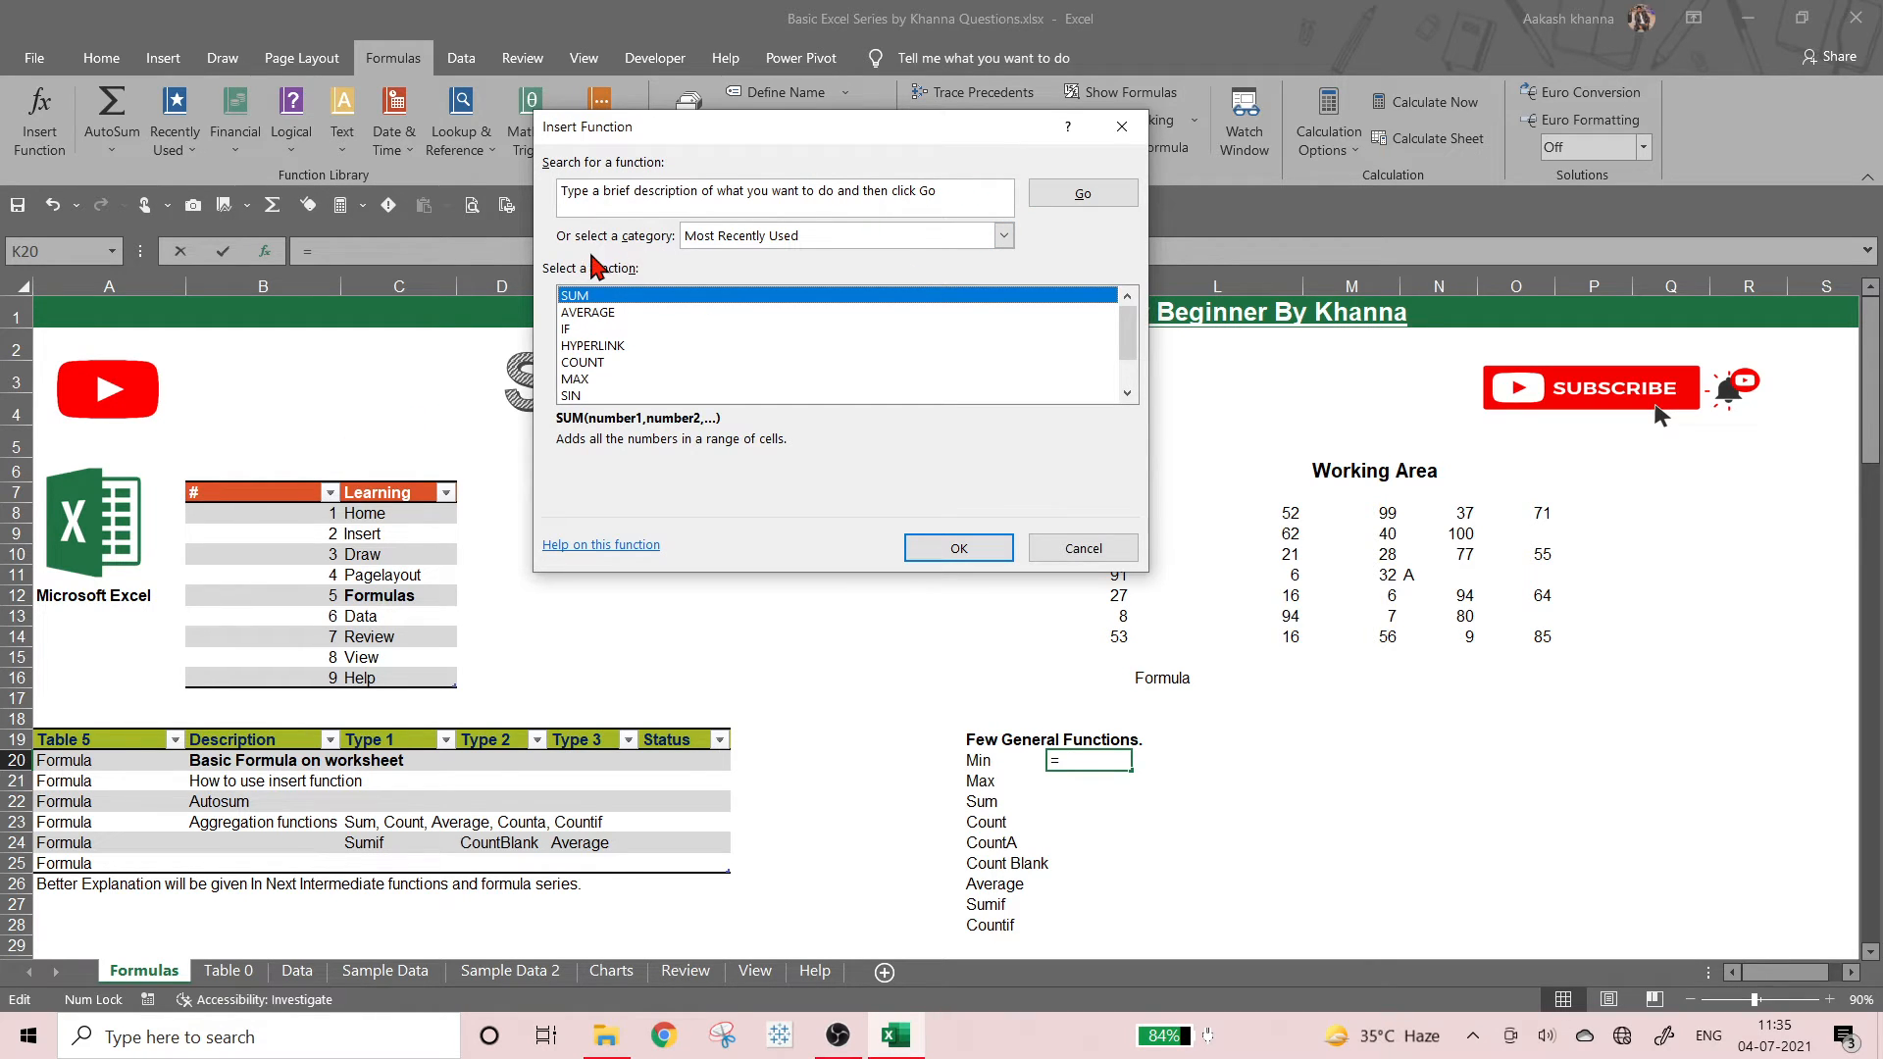
click(735, 239)
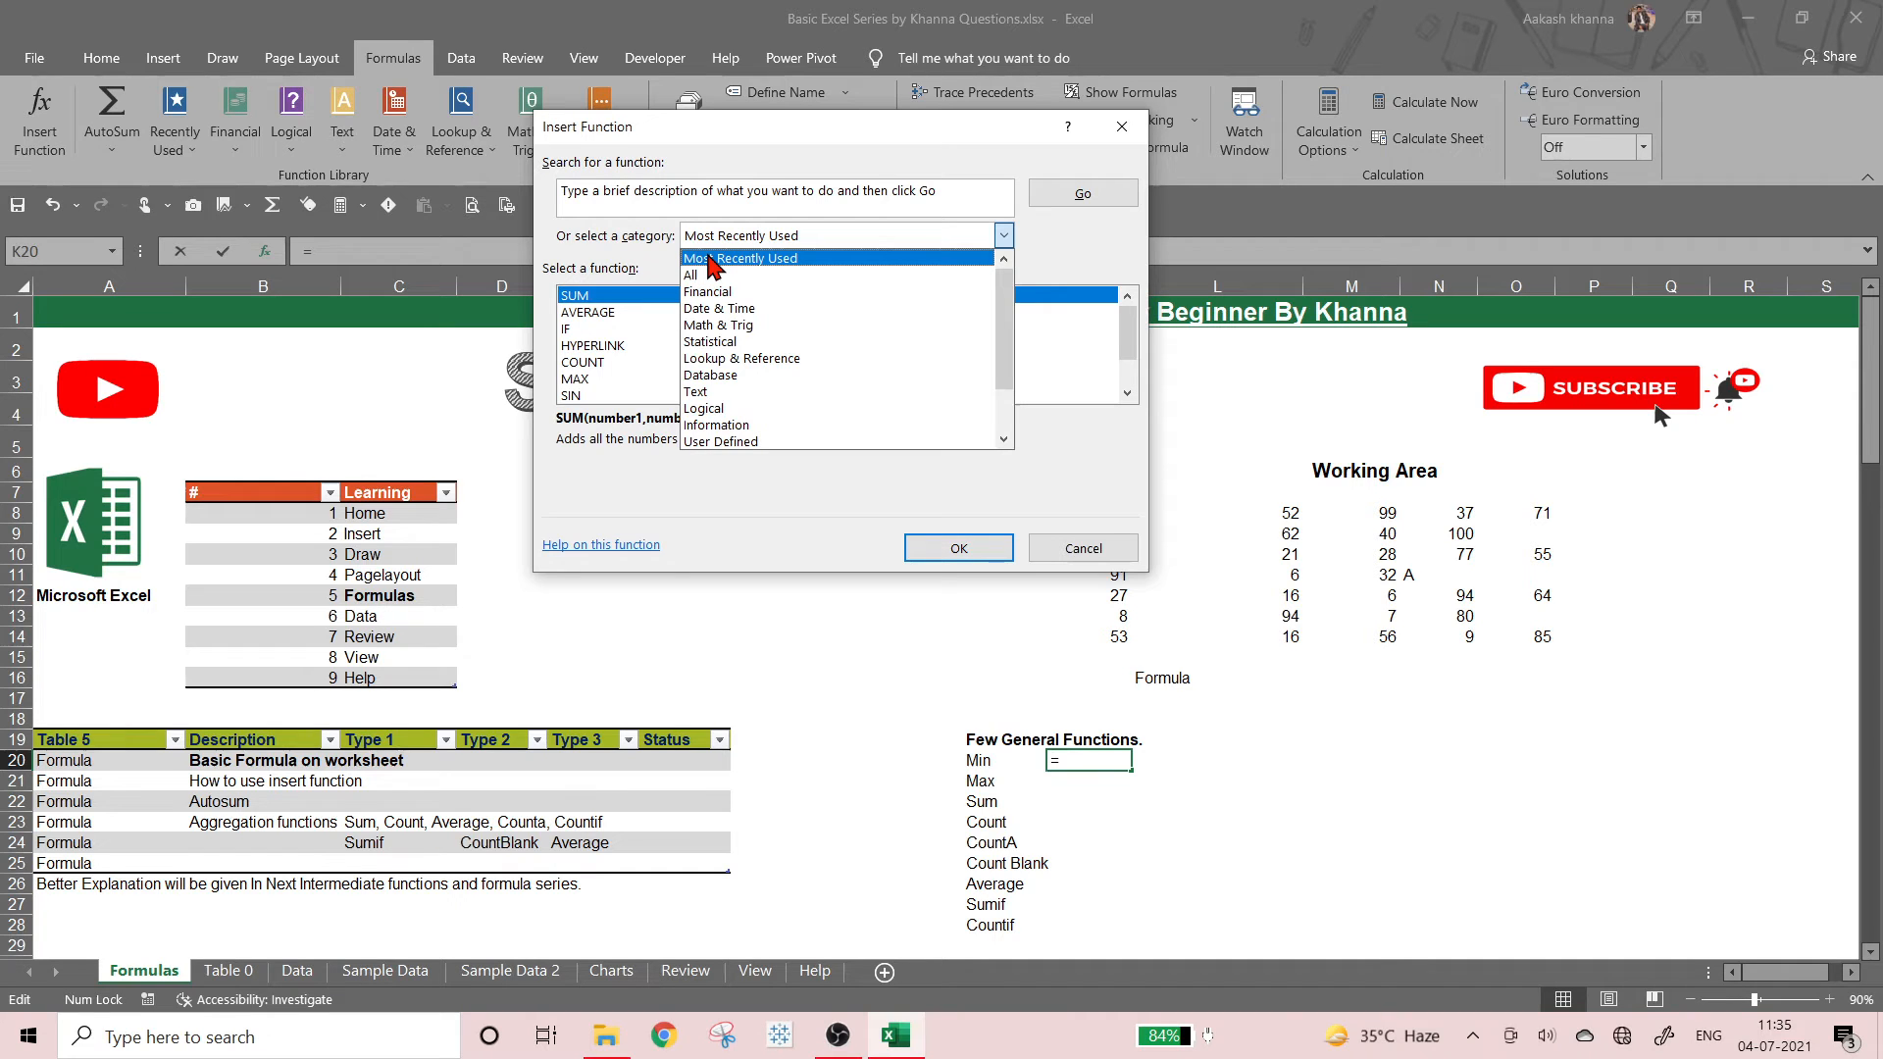
click(641, 271)
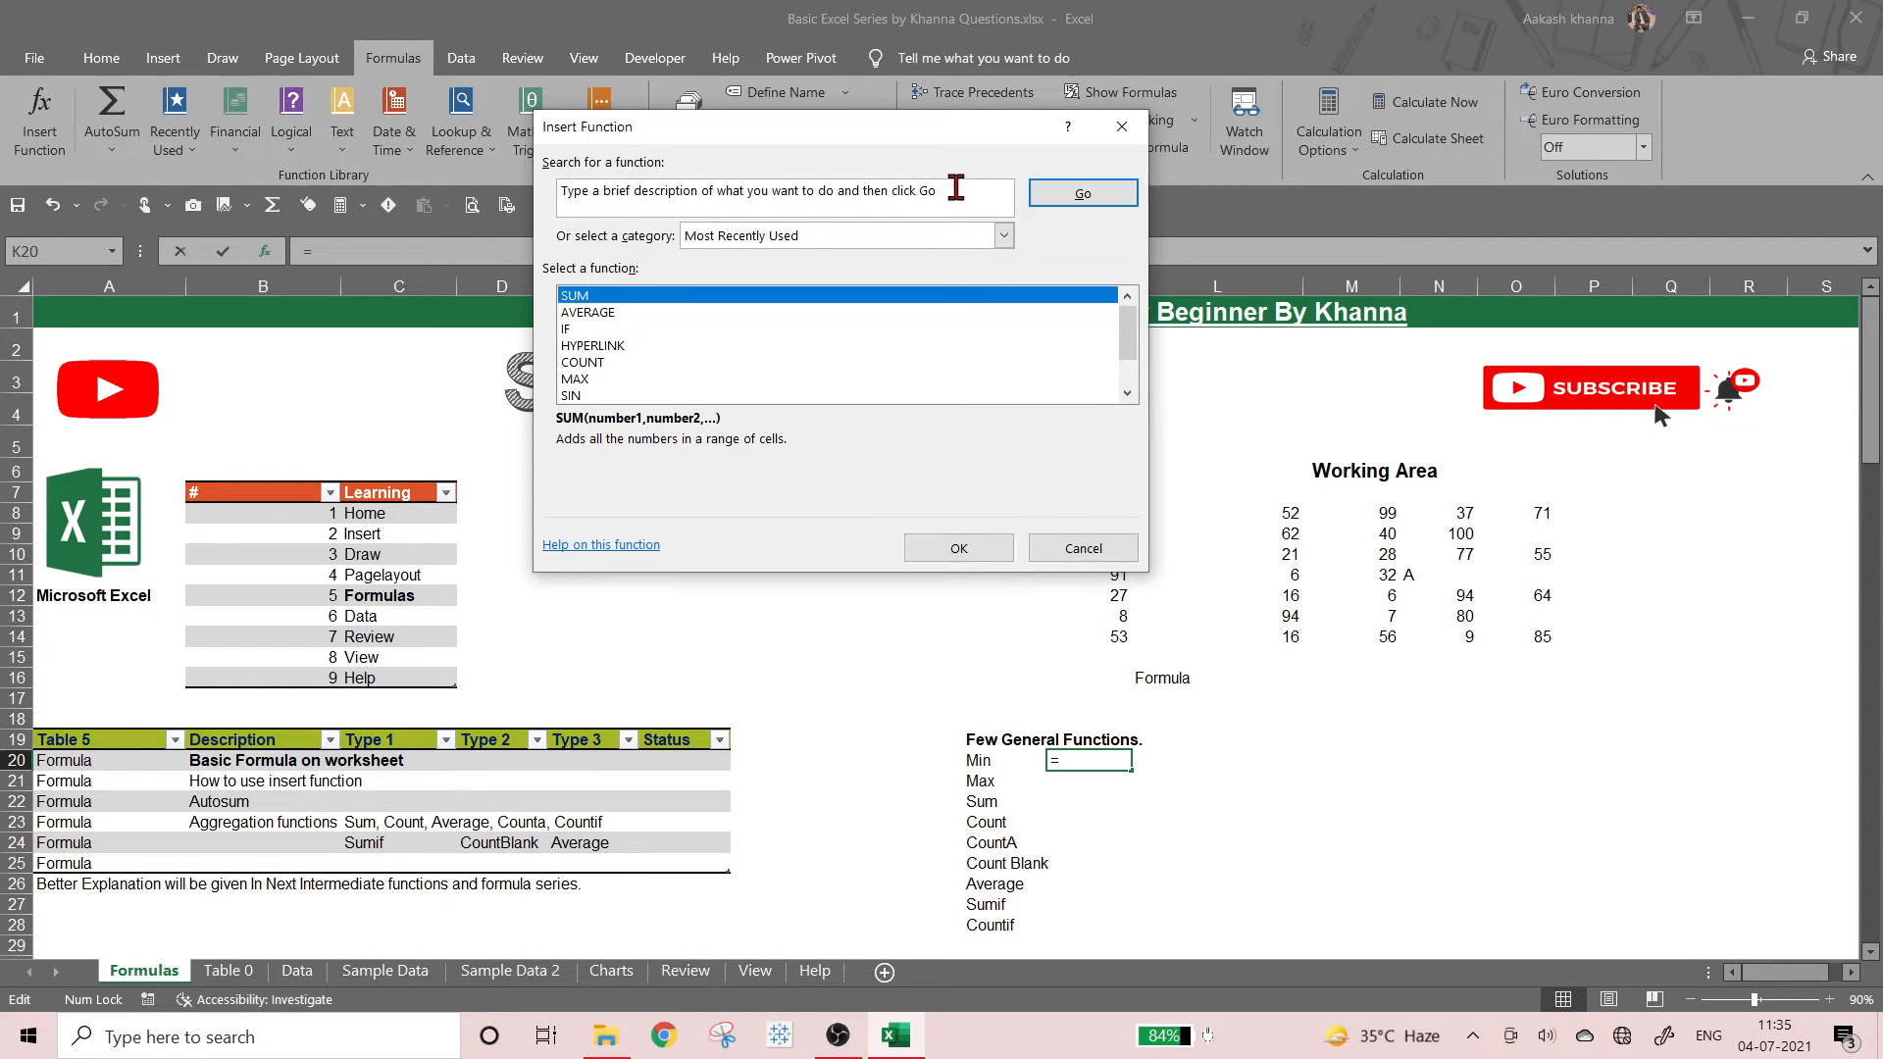
drag(953, 190, 530, 208)
key(ctrl+a)
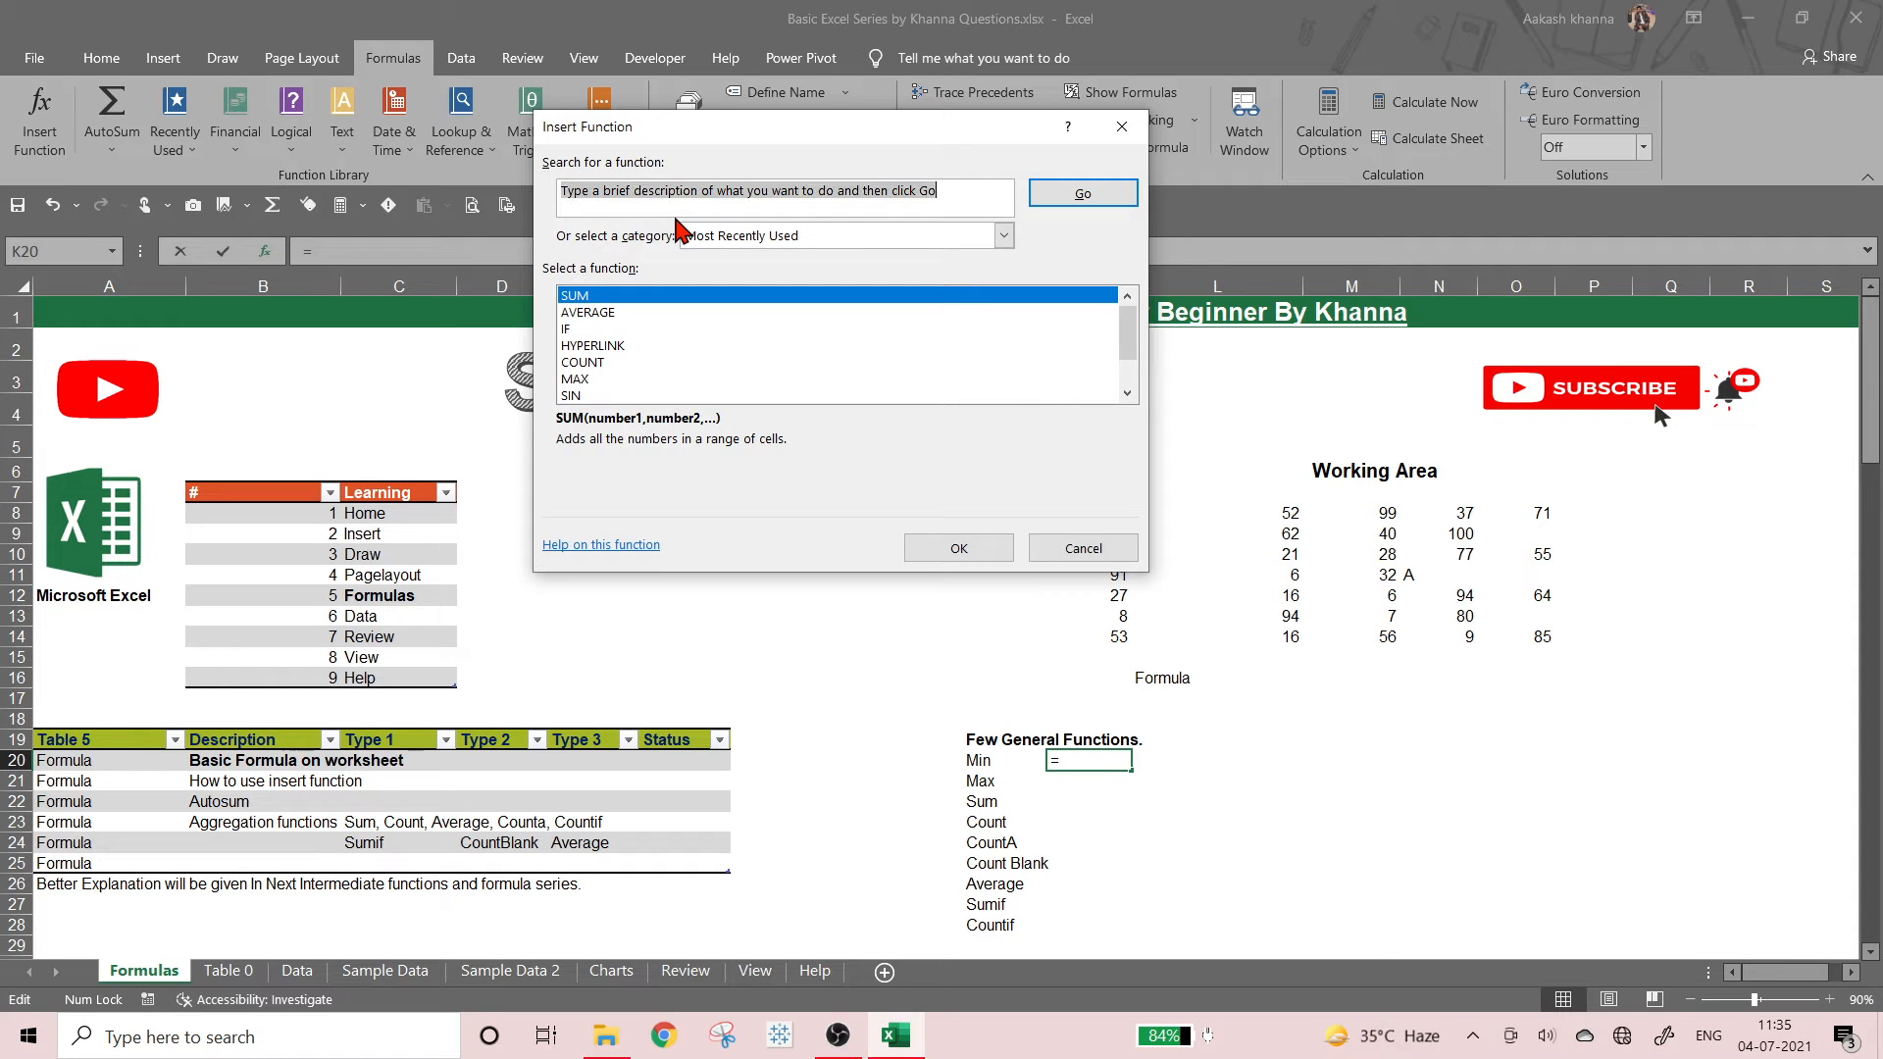
text(minimum)
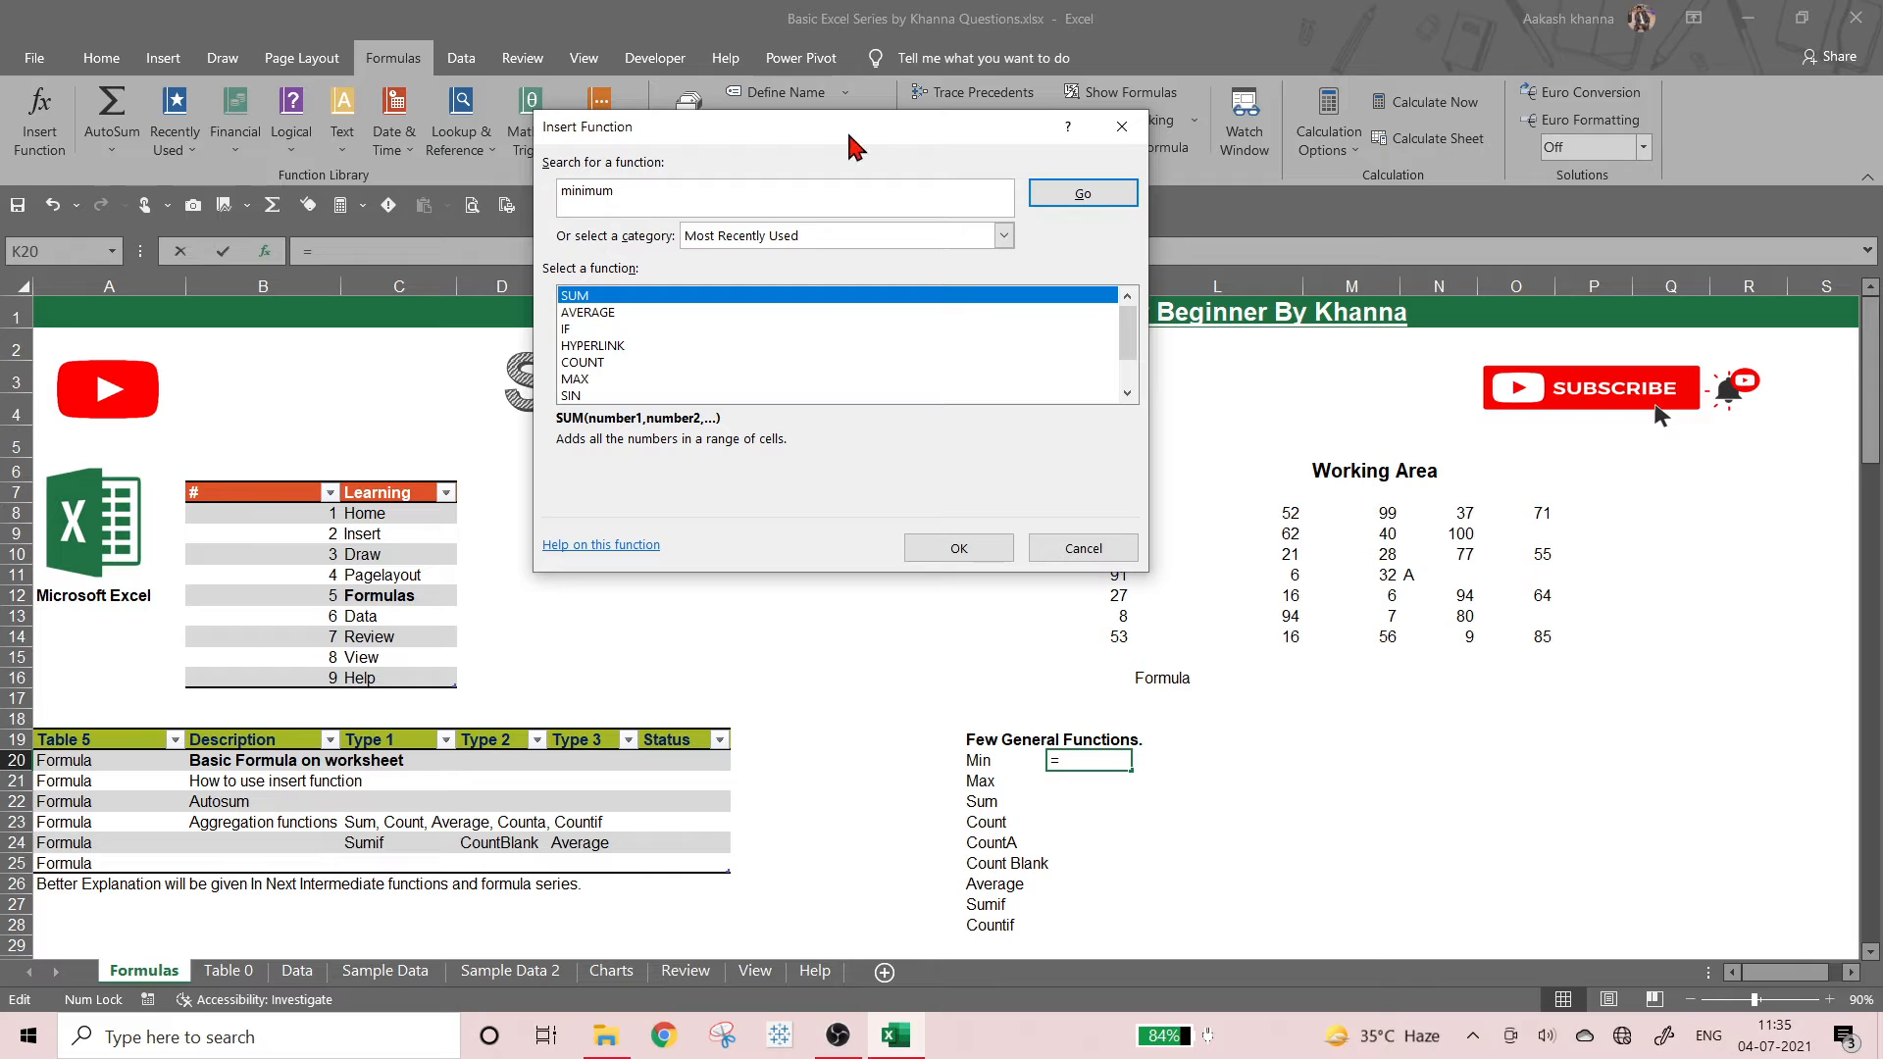
click(1054, 193)
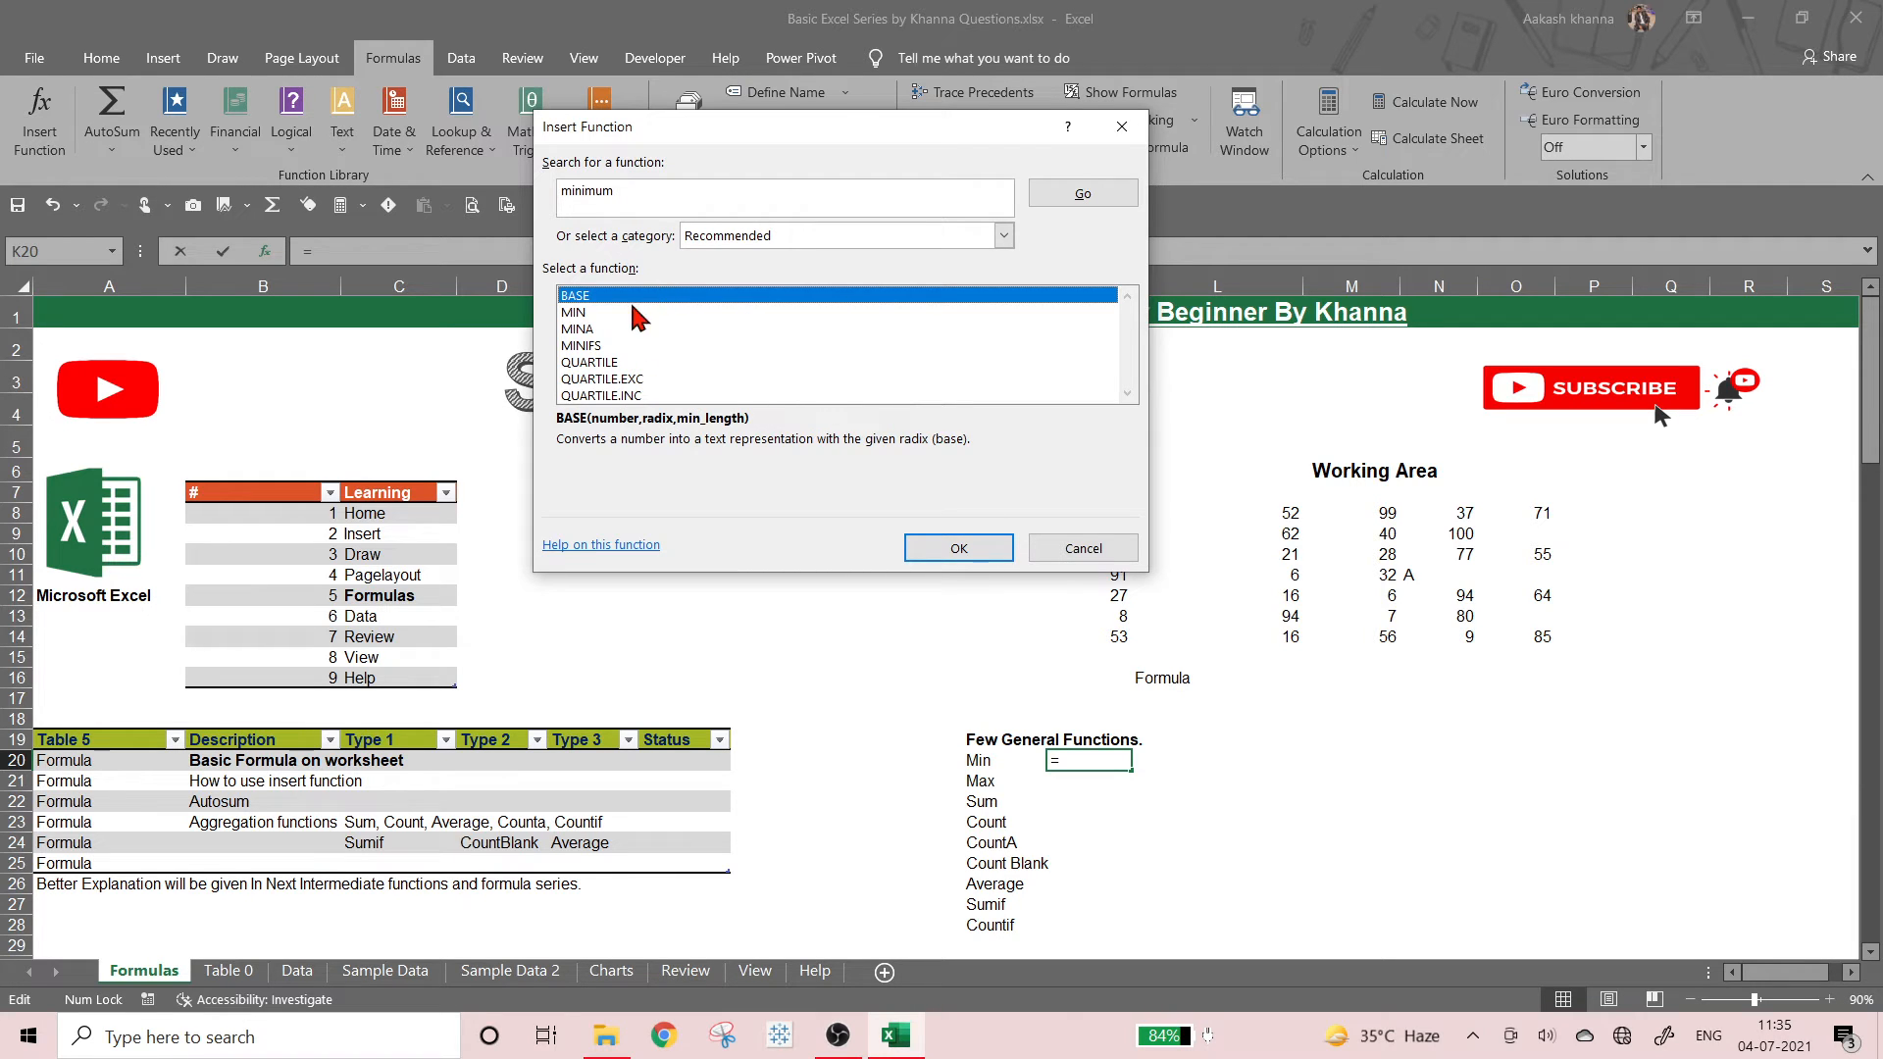
- Choose the MIN function from the recommended functions and open its arguments
click(839, 237)
click(832, 239)
click(635, 311)
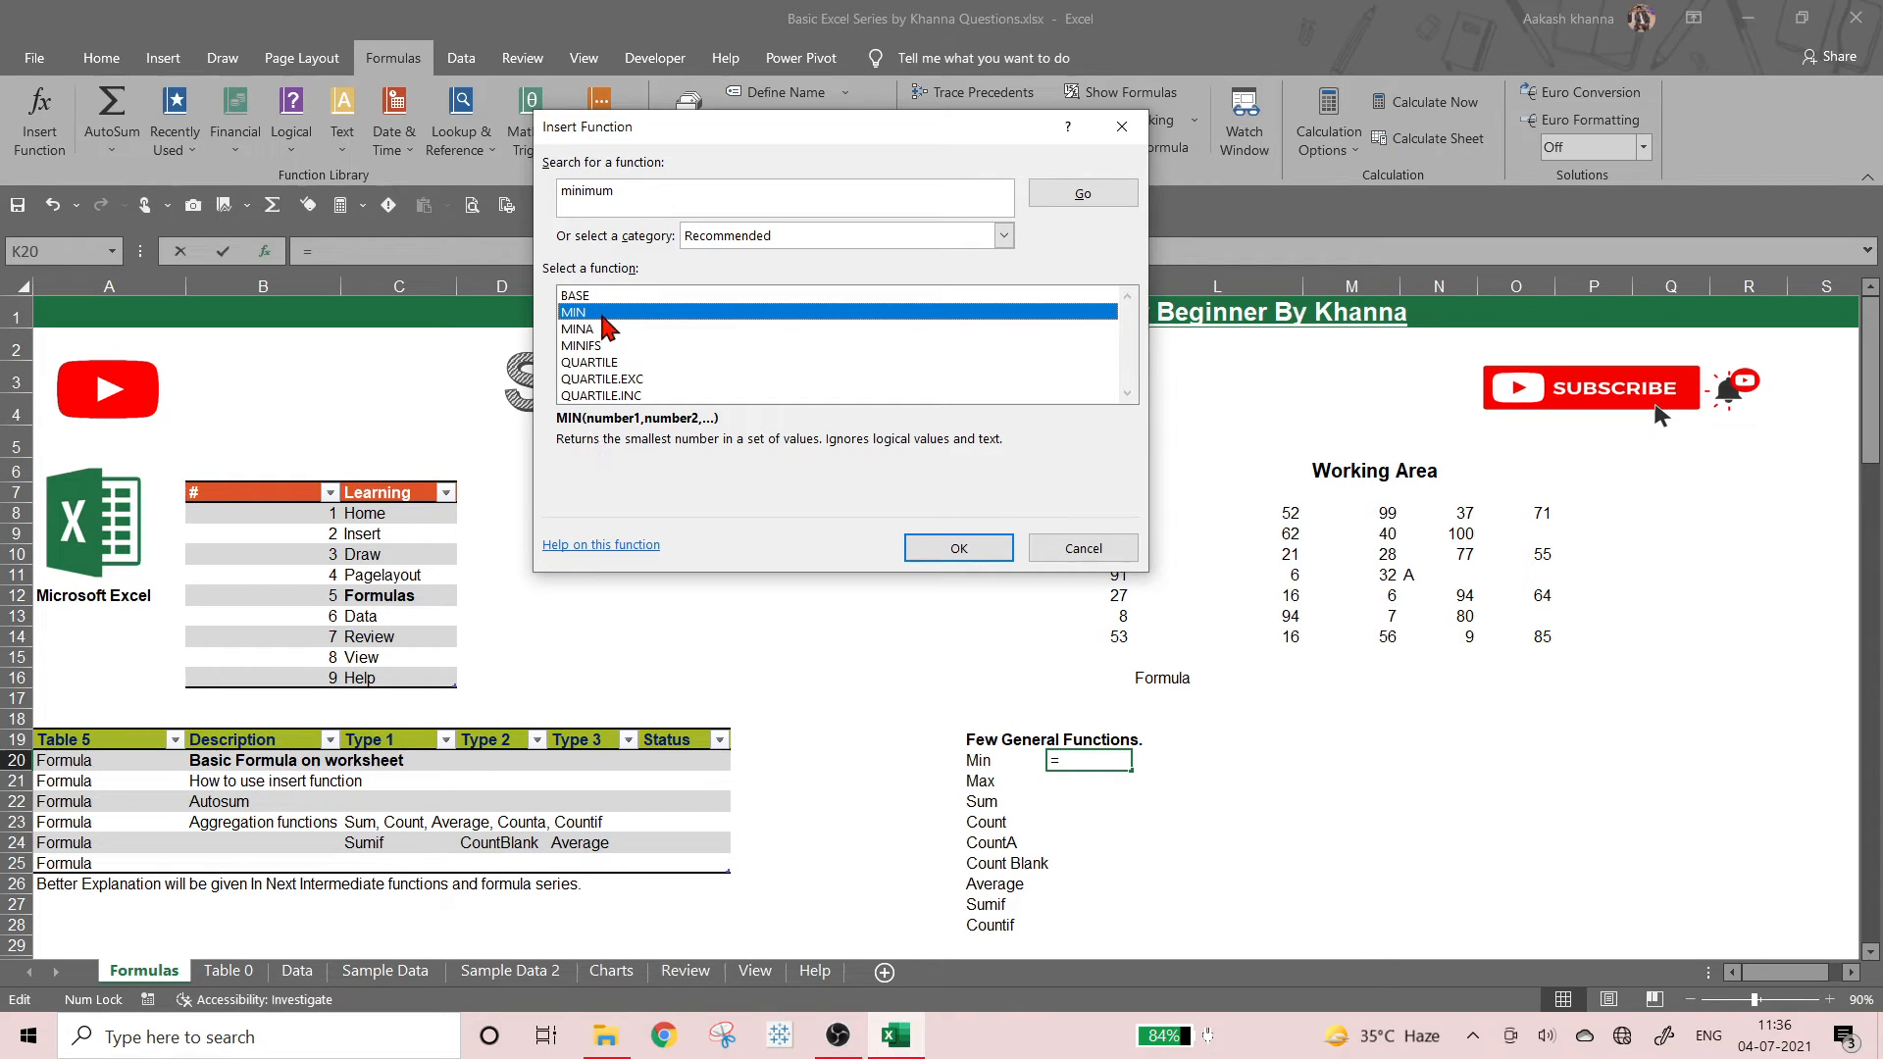
click(602, 298)
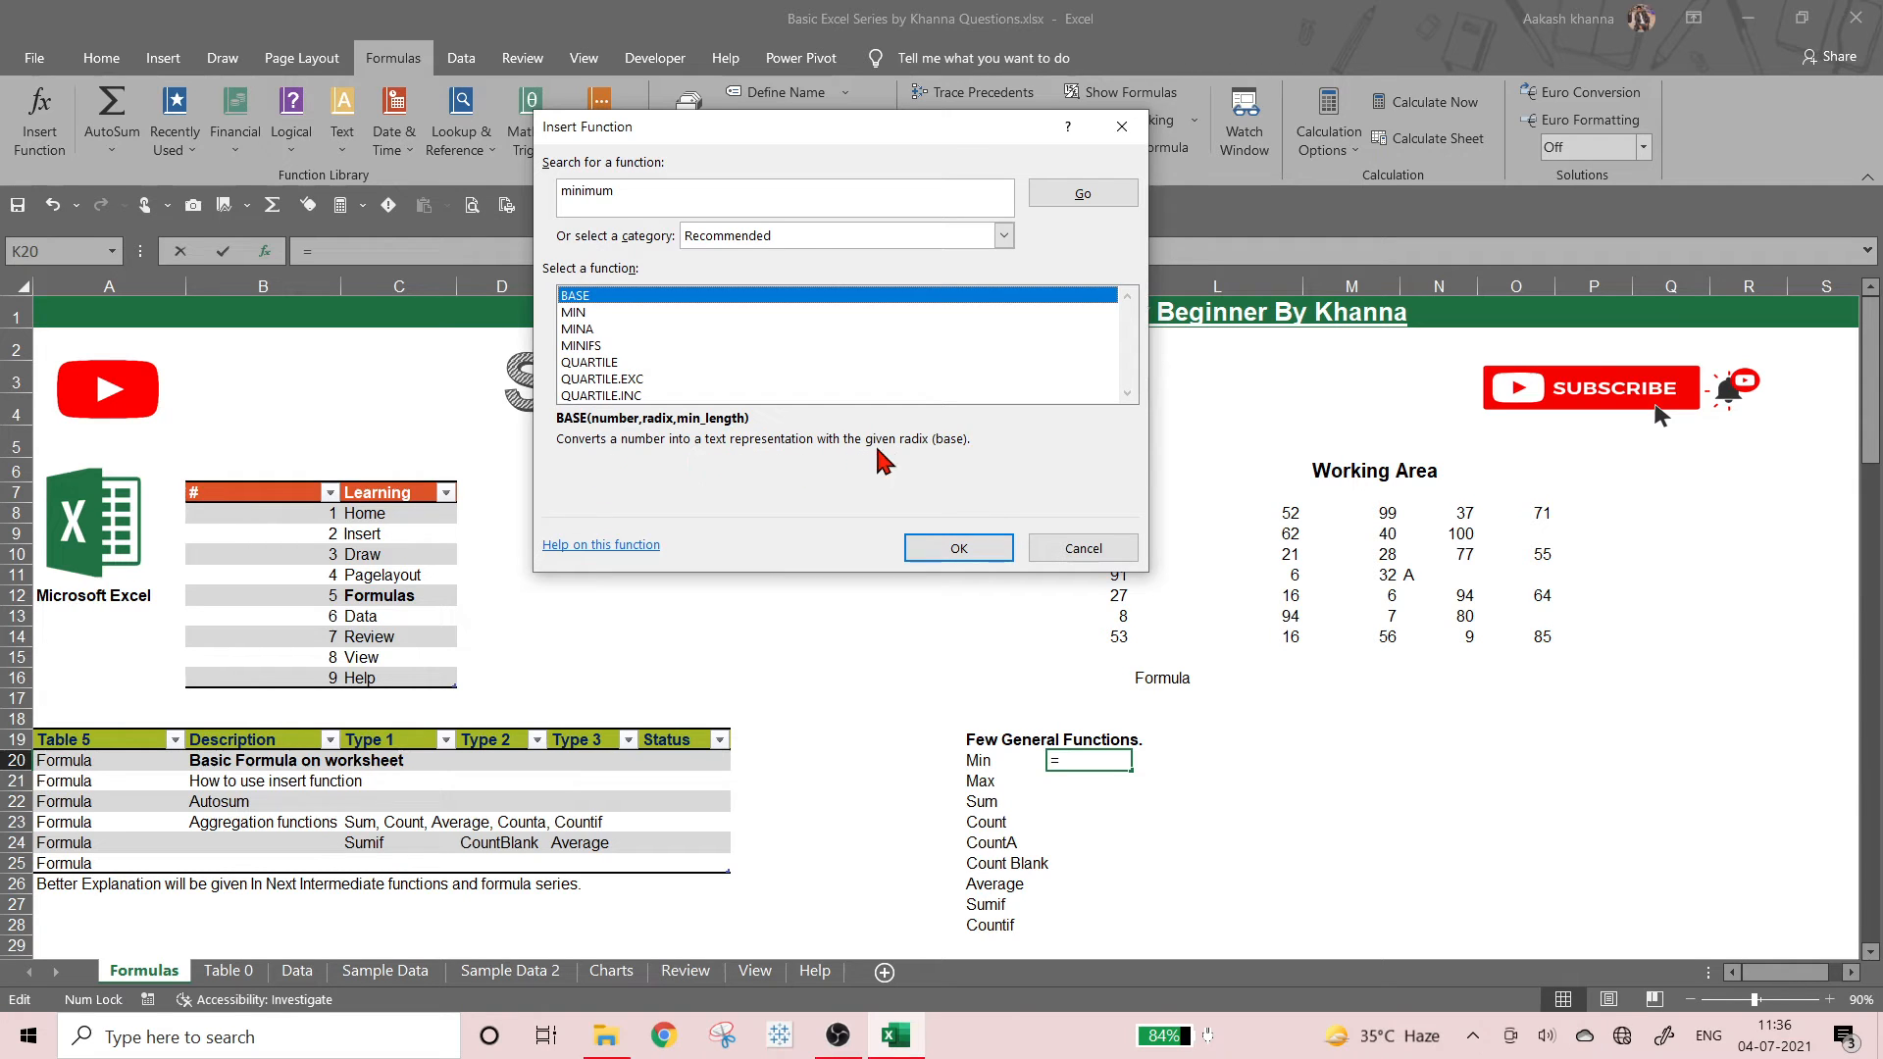
click(620, 312)
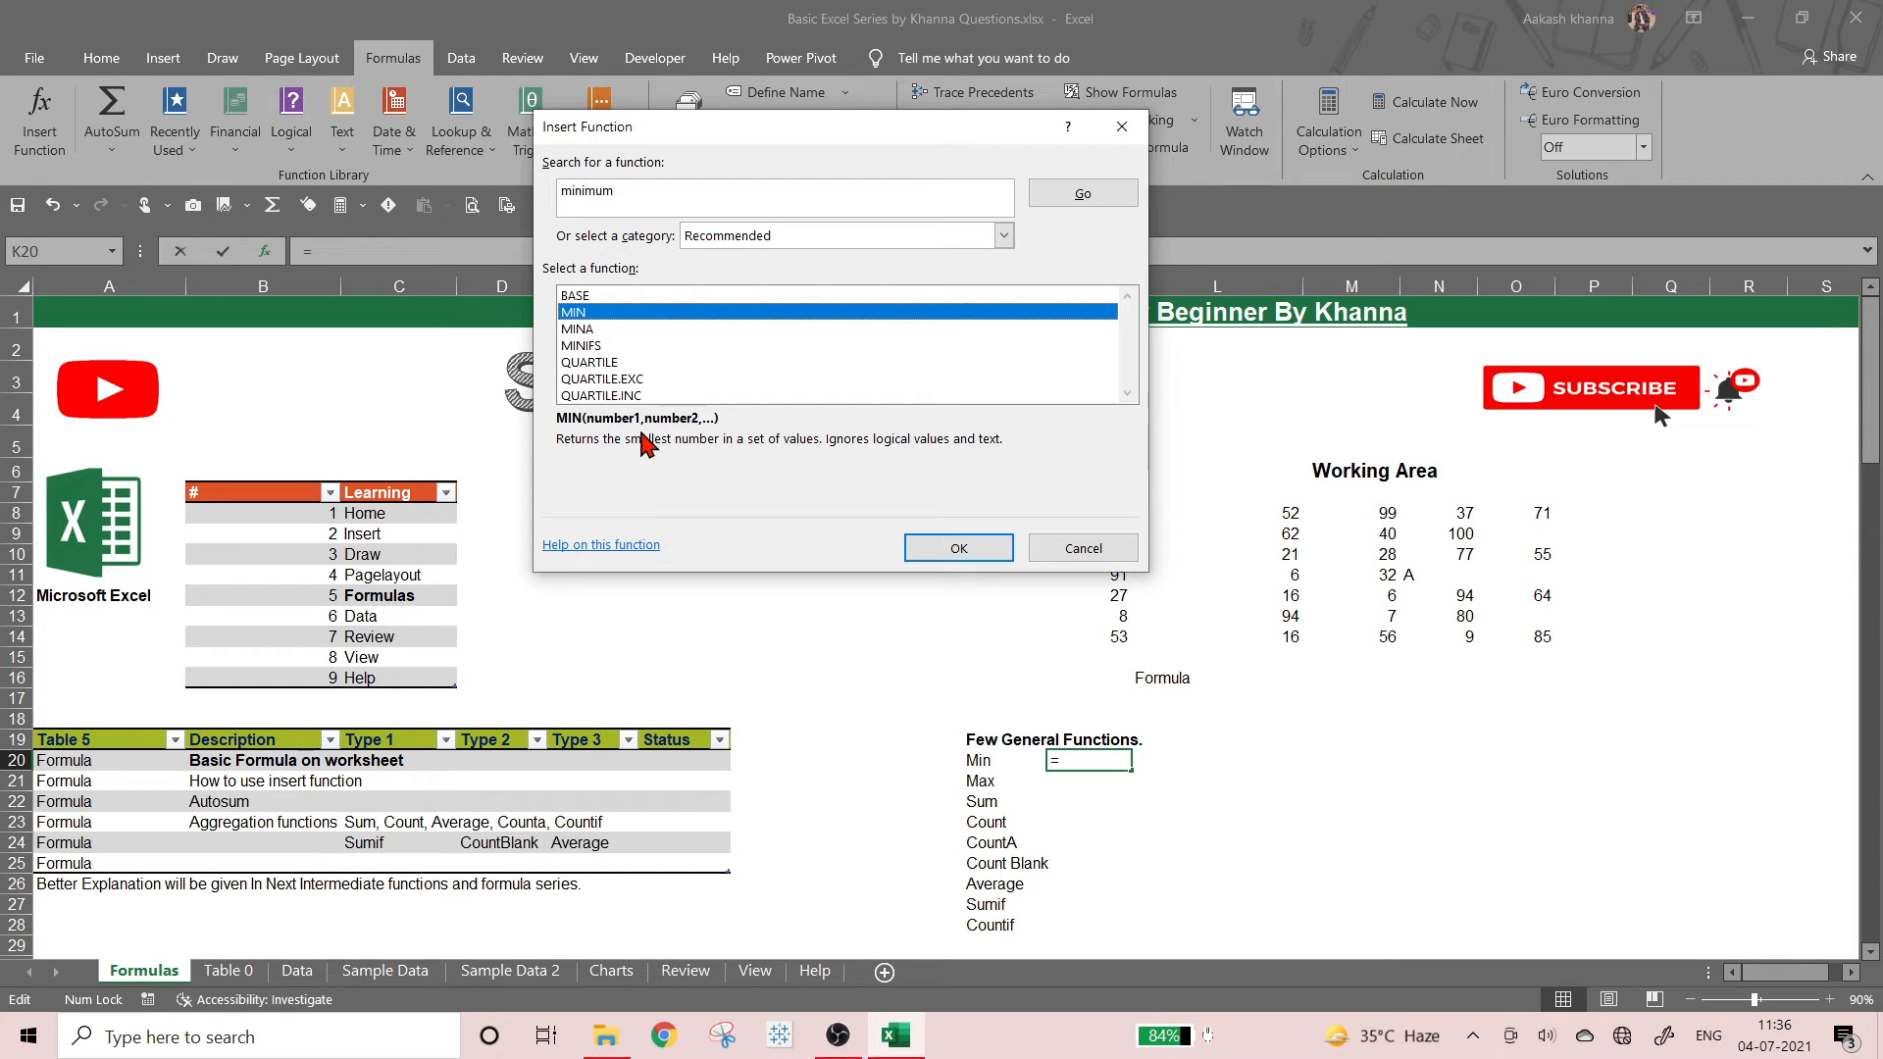
click(929, 550)
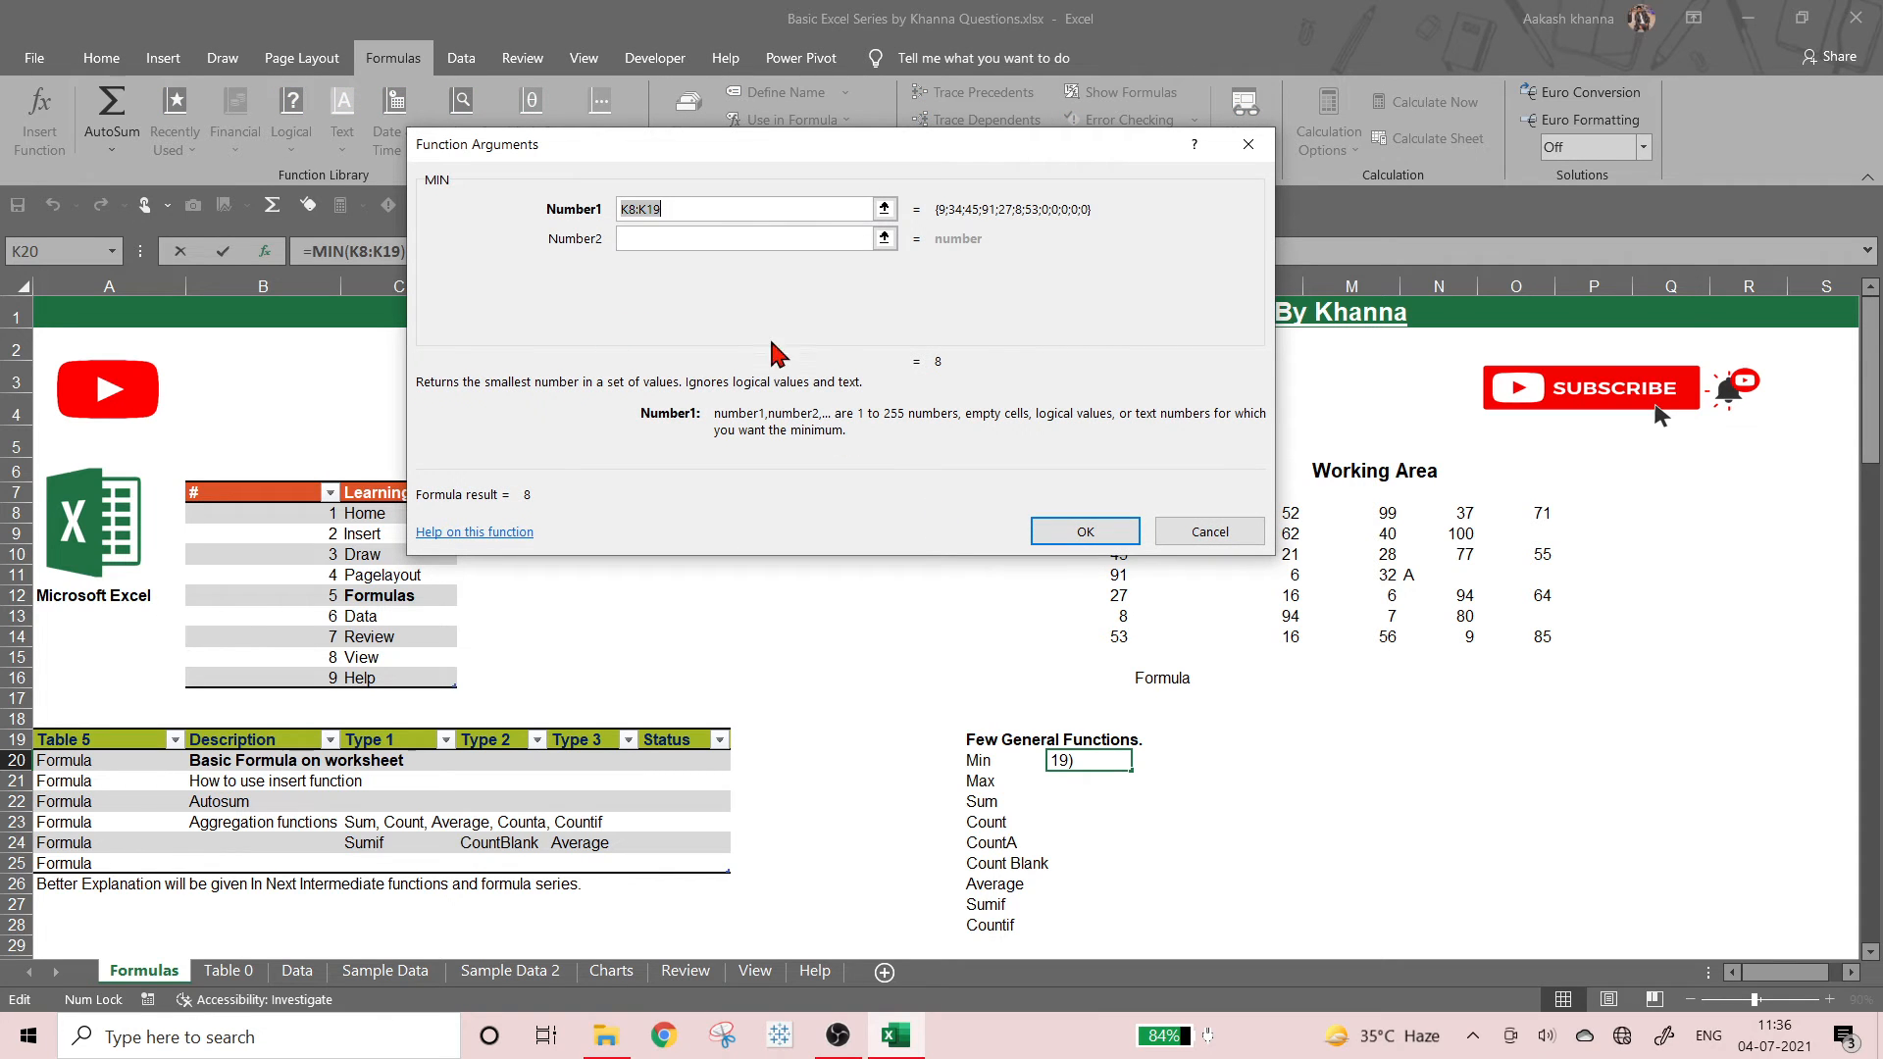
- Set the first MIN argument to cell K8 and the second to cell K9
drag(970, 165, 674, 139)
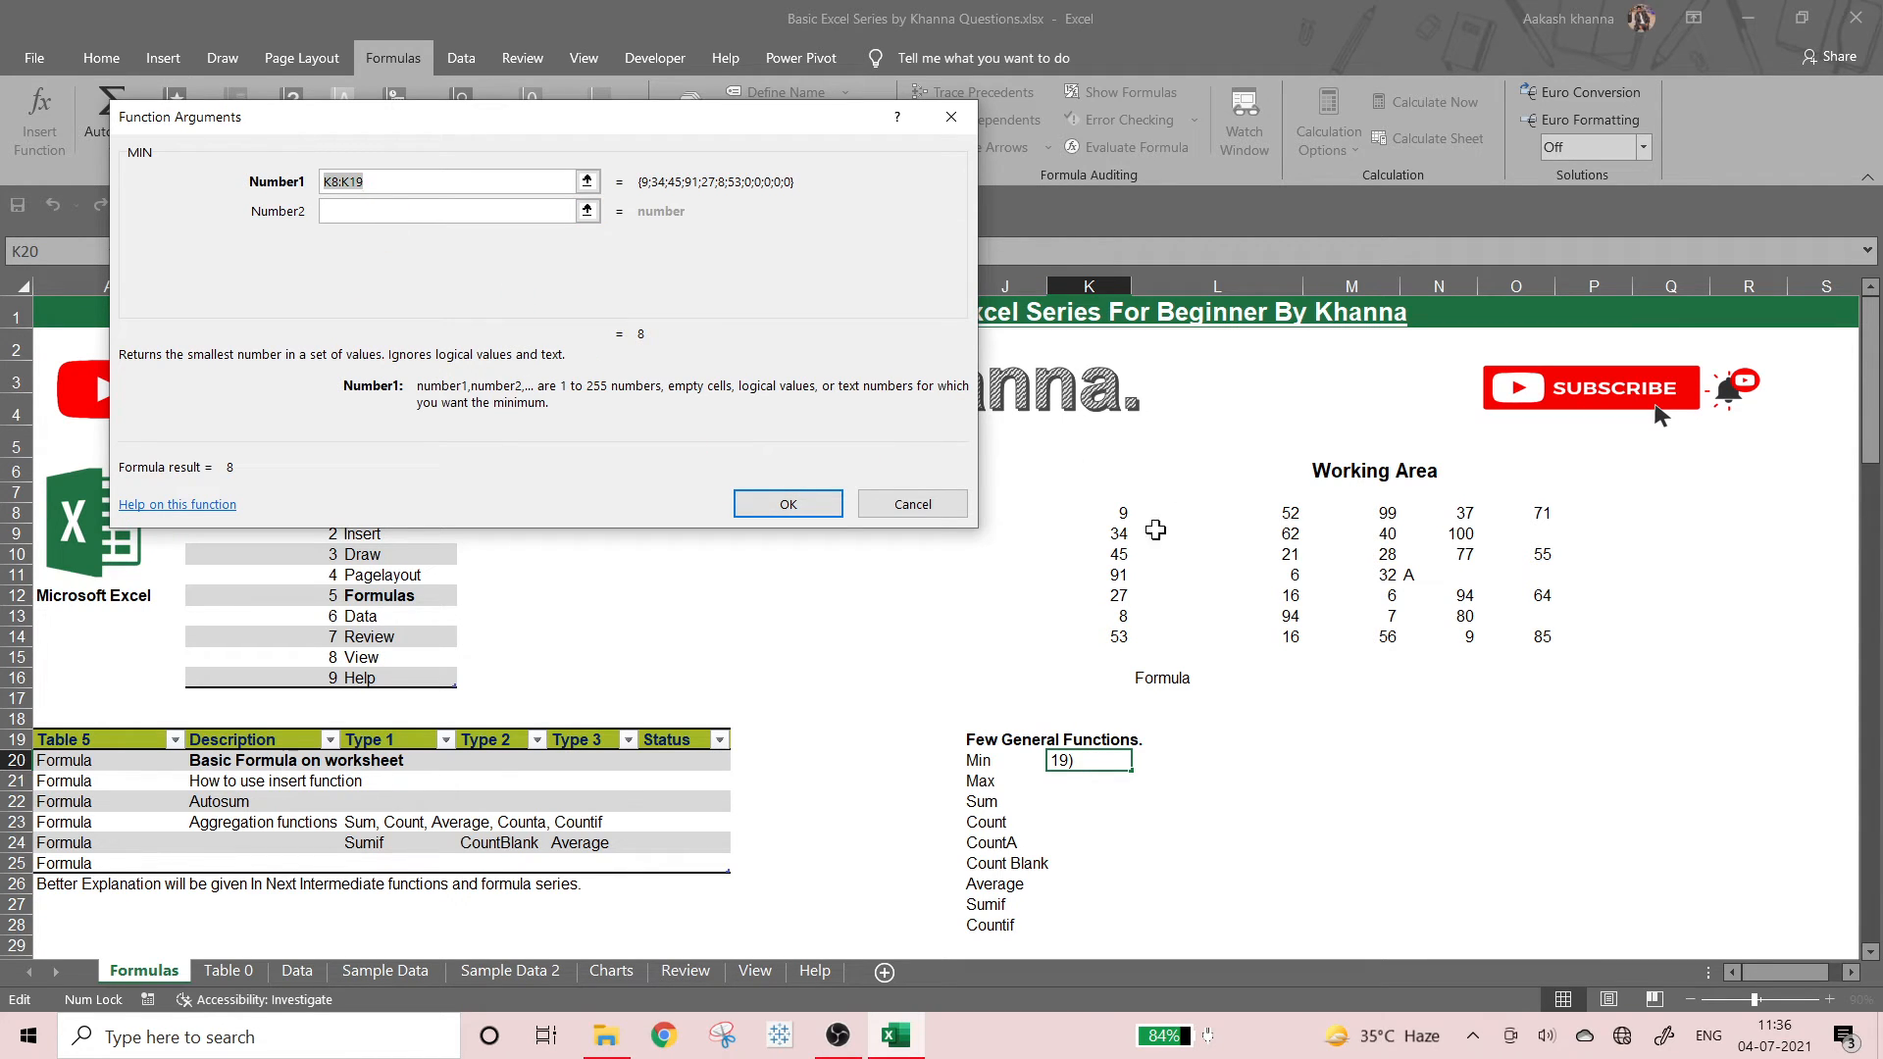
click(1126, 516)
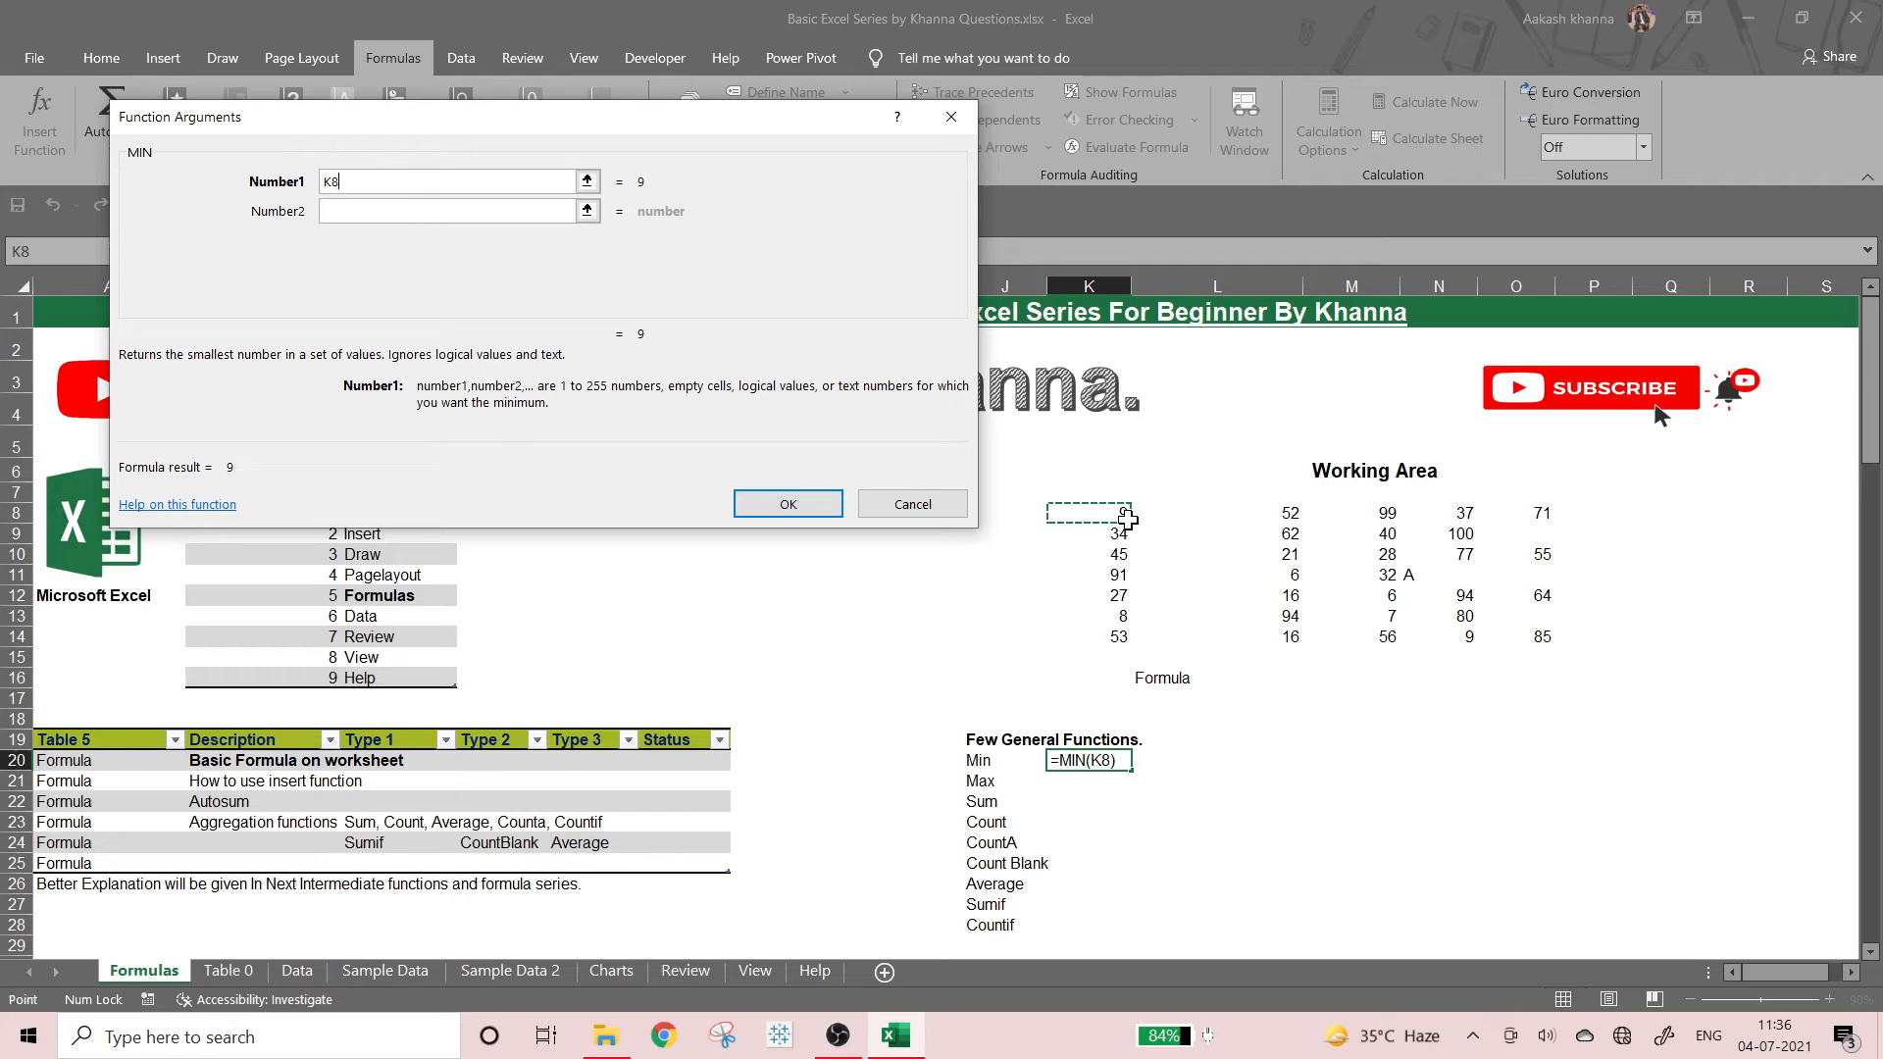
click(1109, 641)
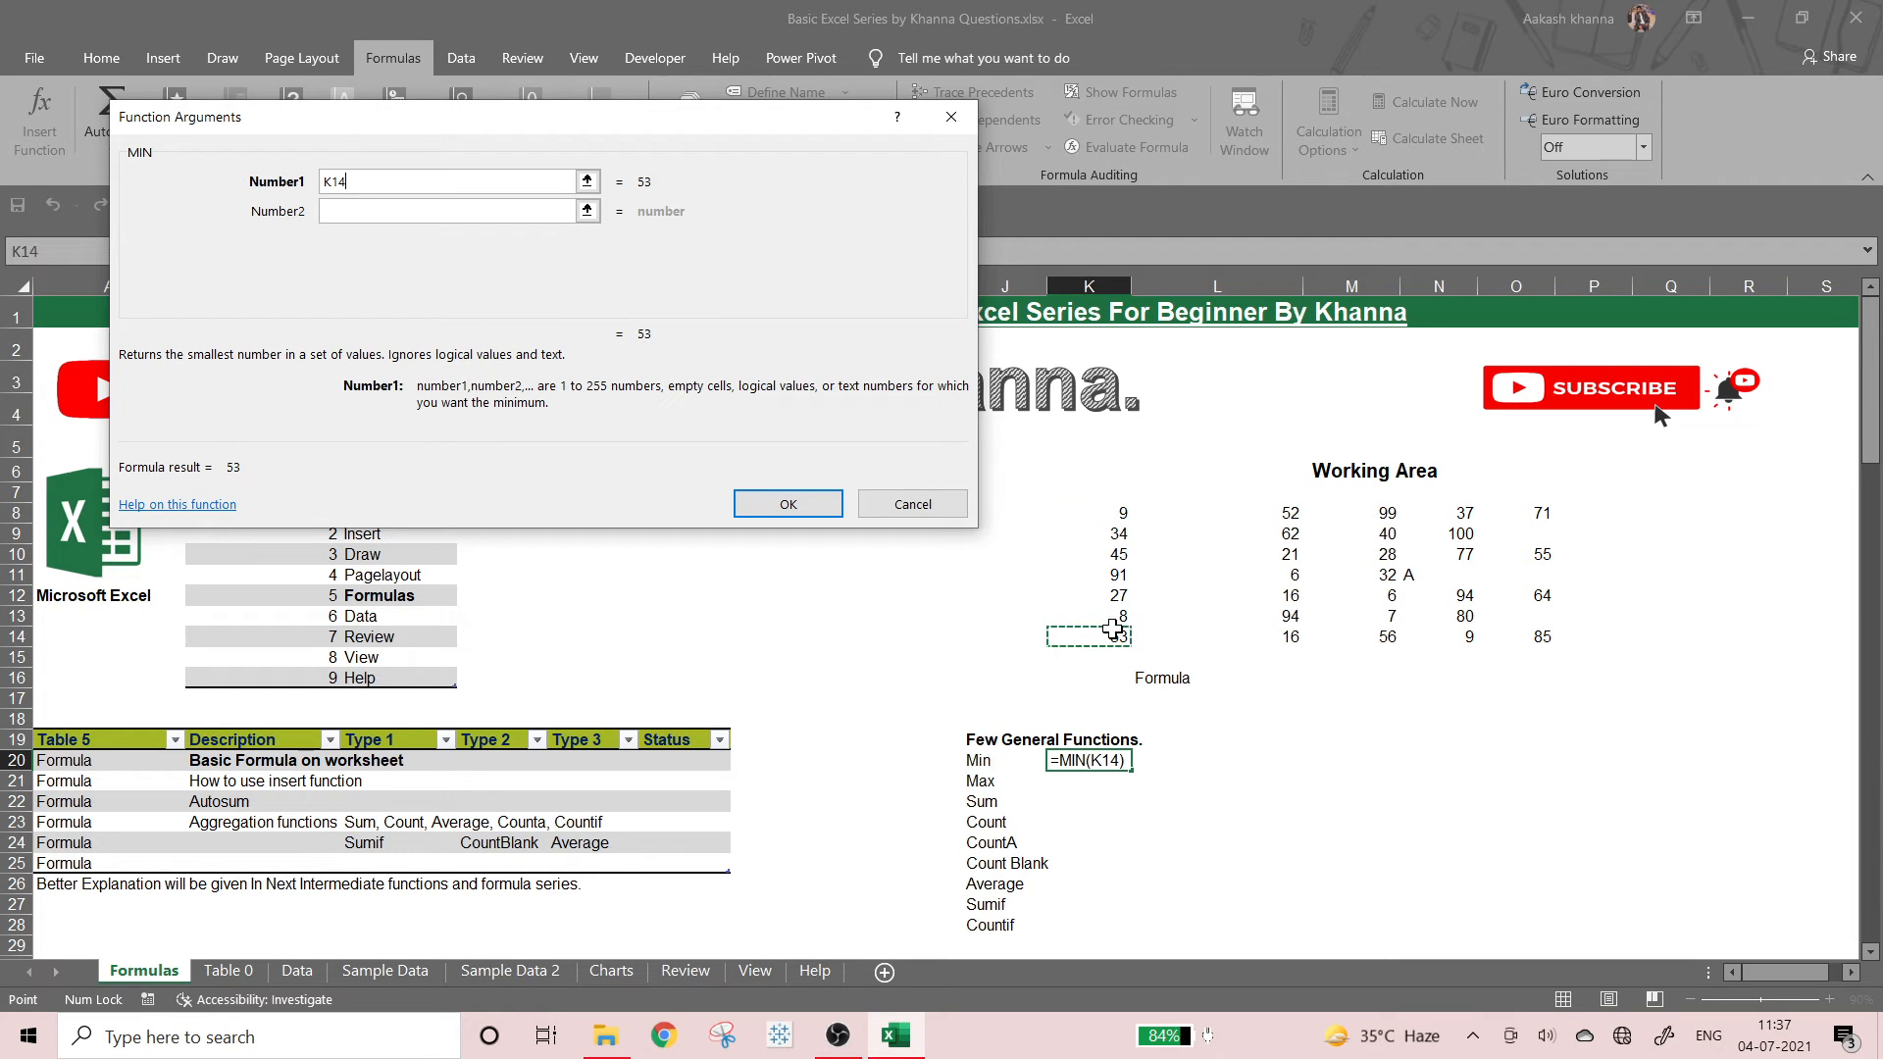
click(1120, 510)
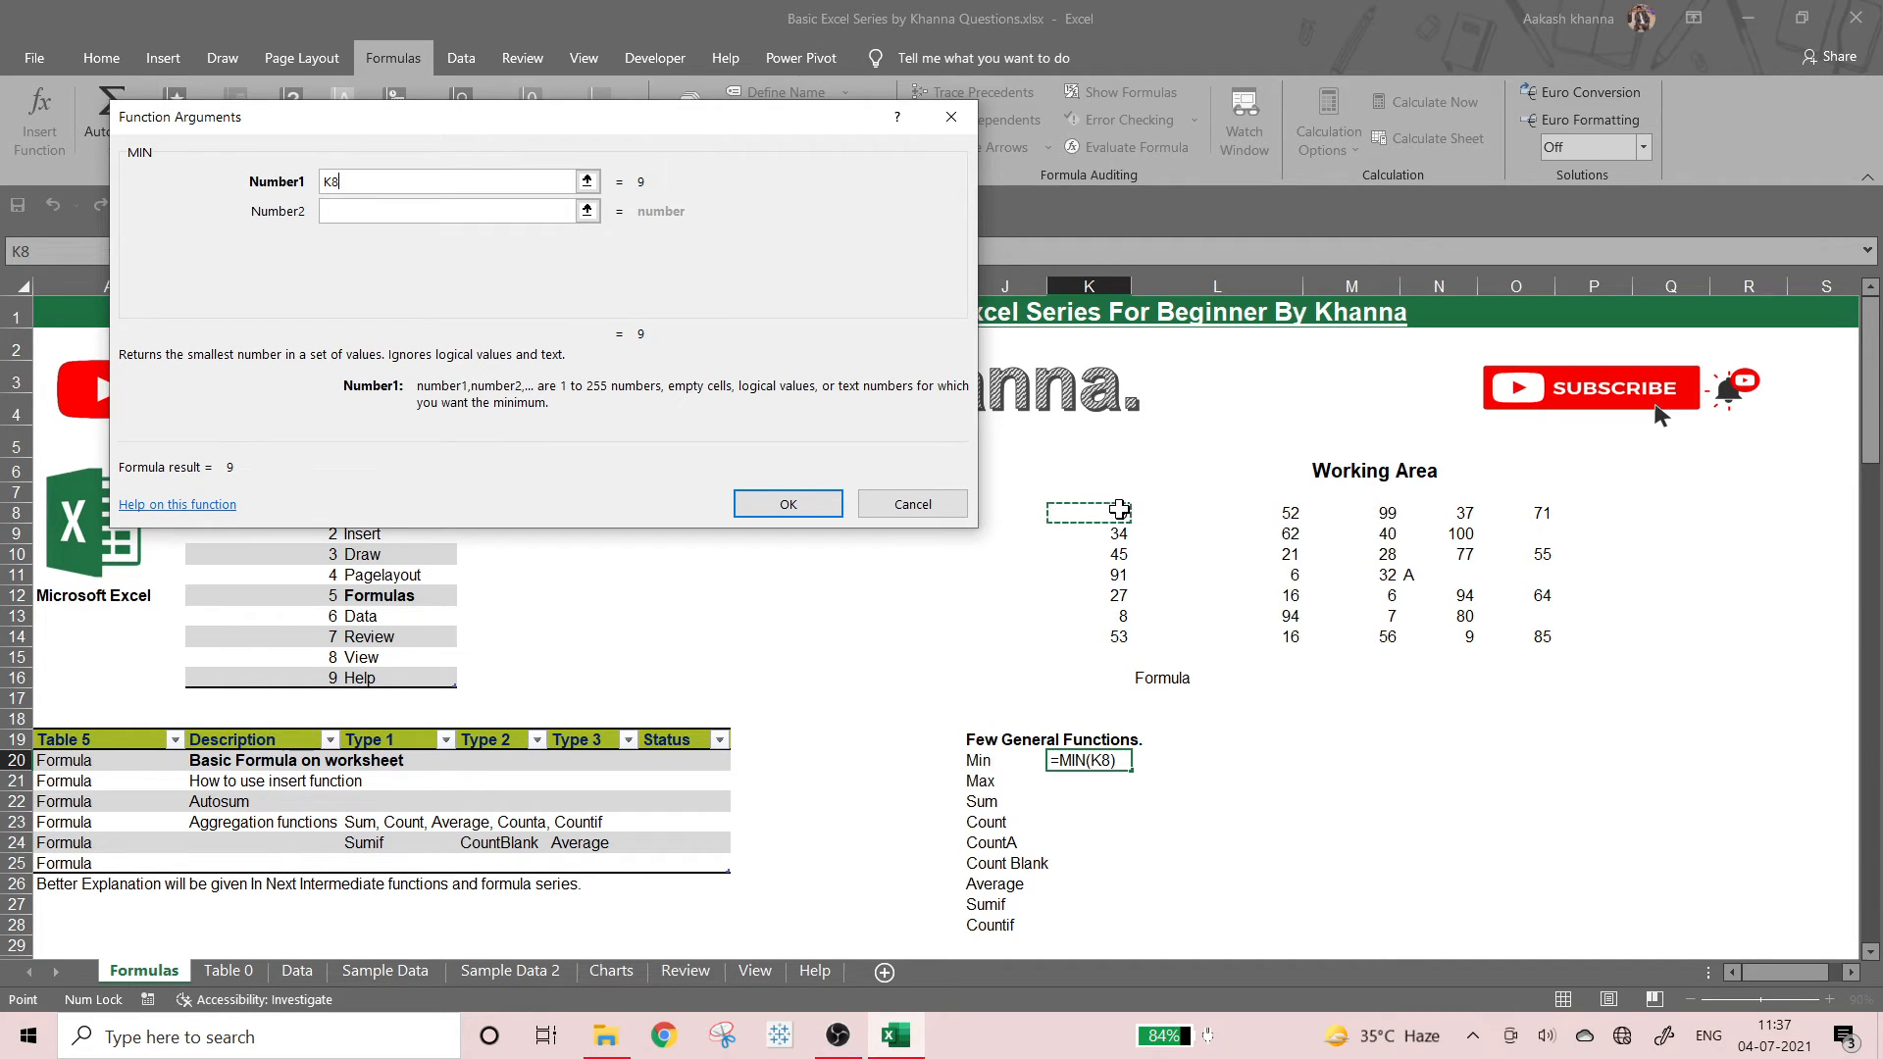
click(365, 212)
click(1101, 543)
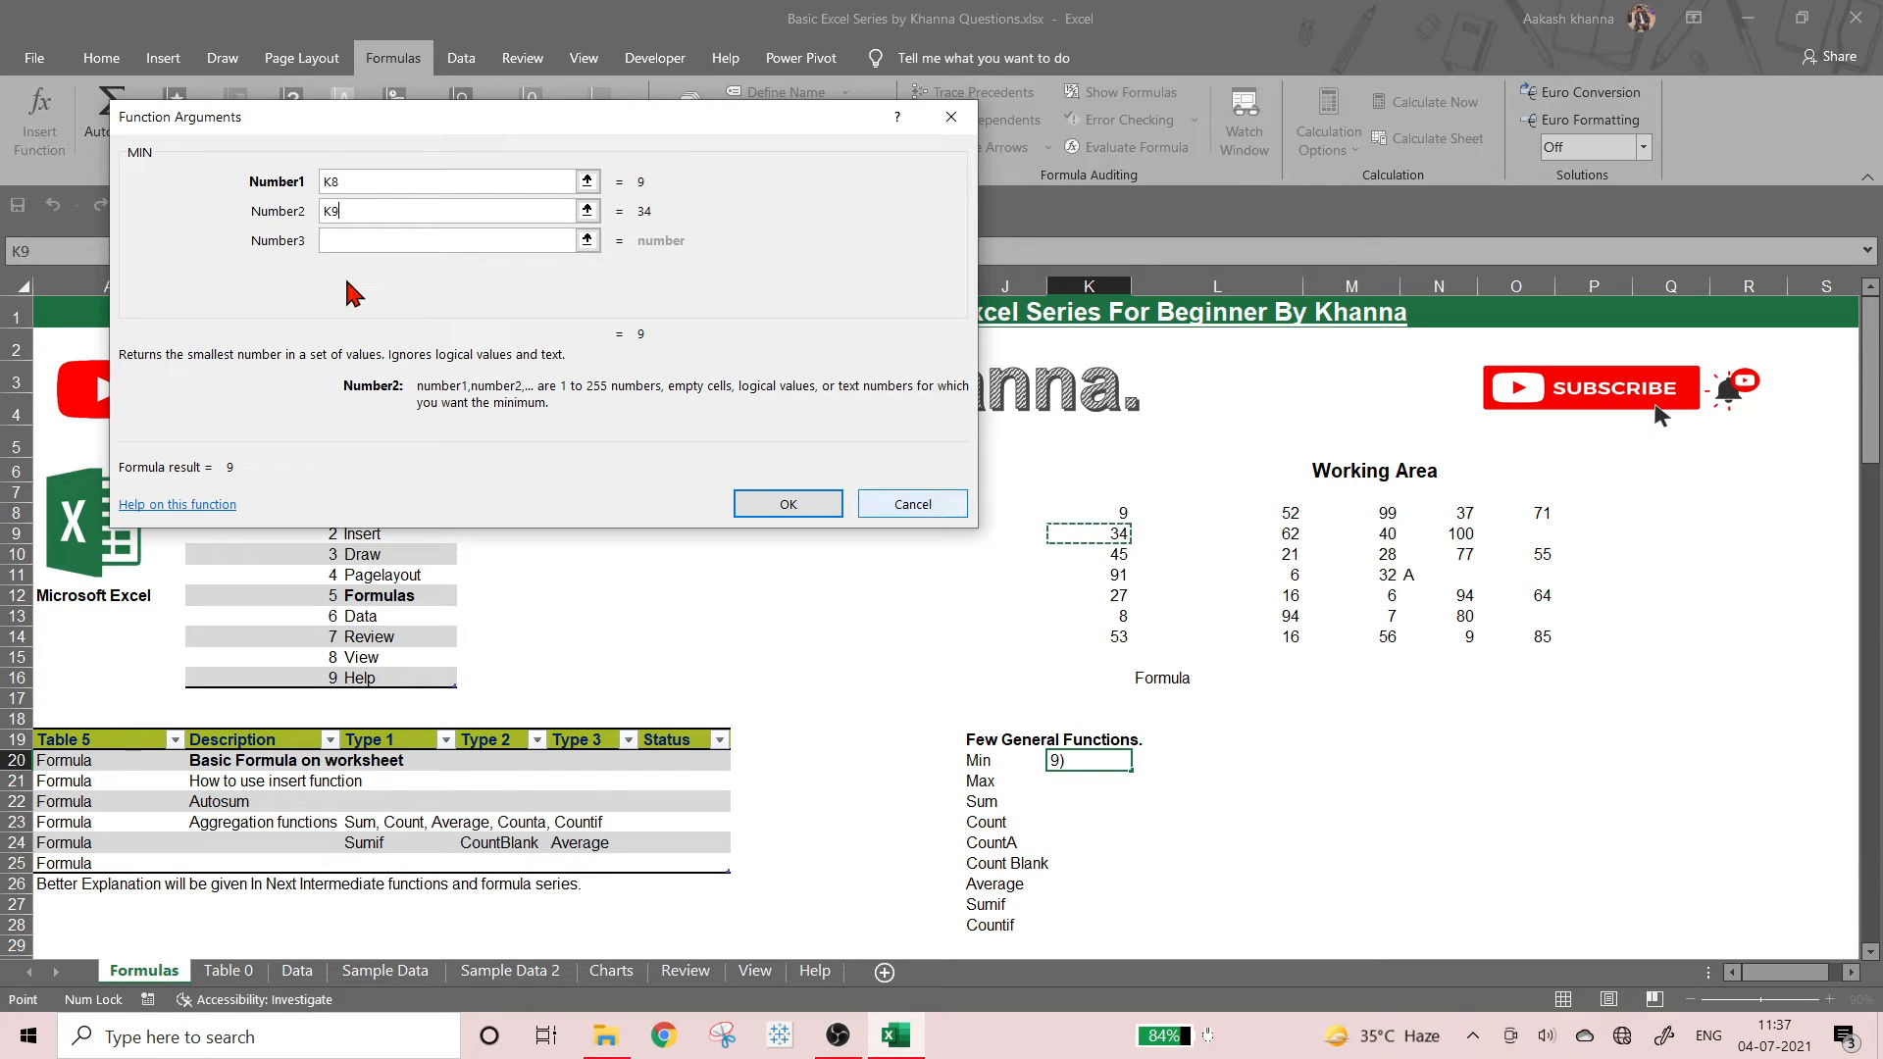
- Set the third, fourth and fifth MIN arguments to cells K10, K11 and K12
click(345, 243)
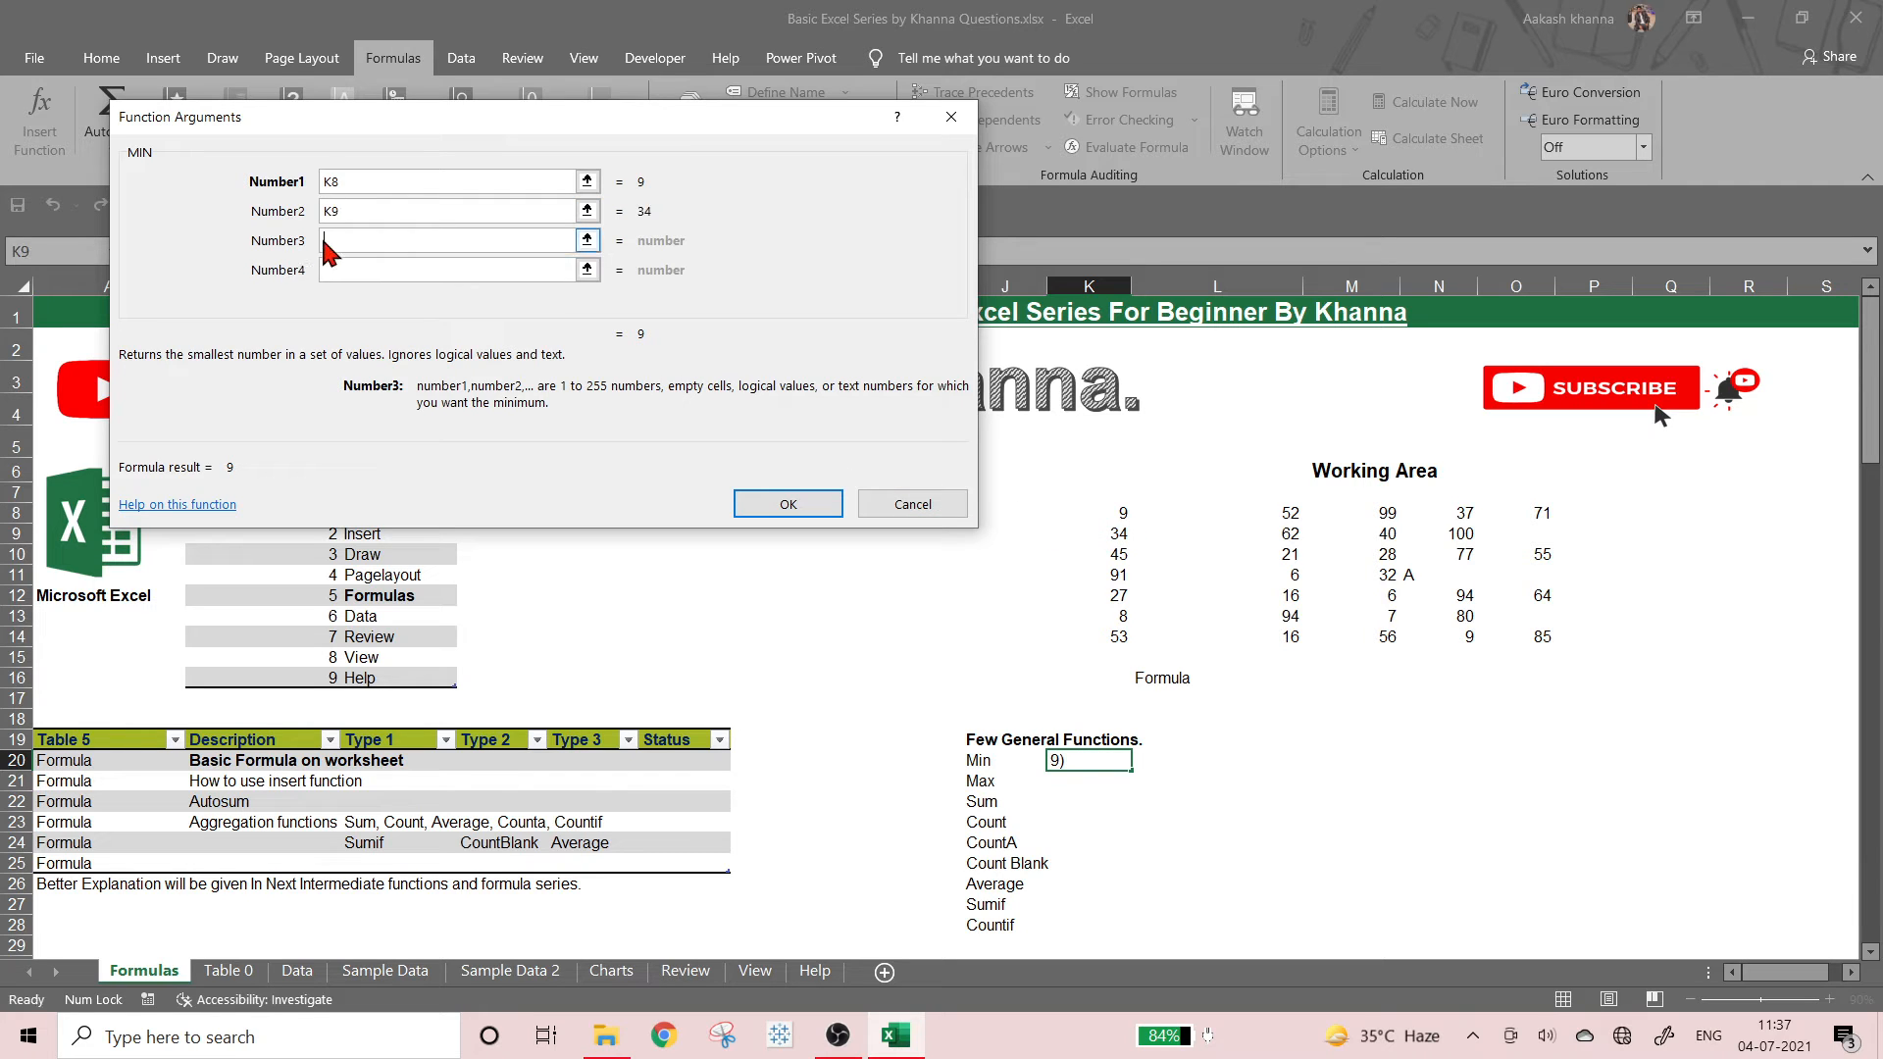
click(1110, 554)
click(405, 269)
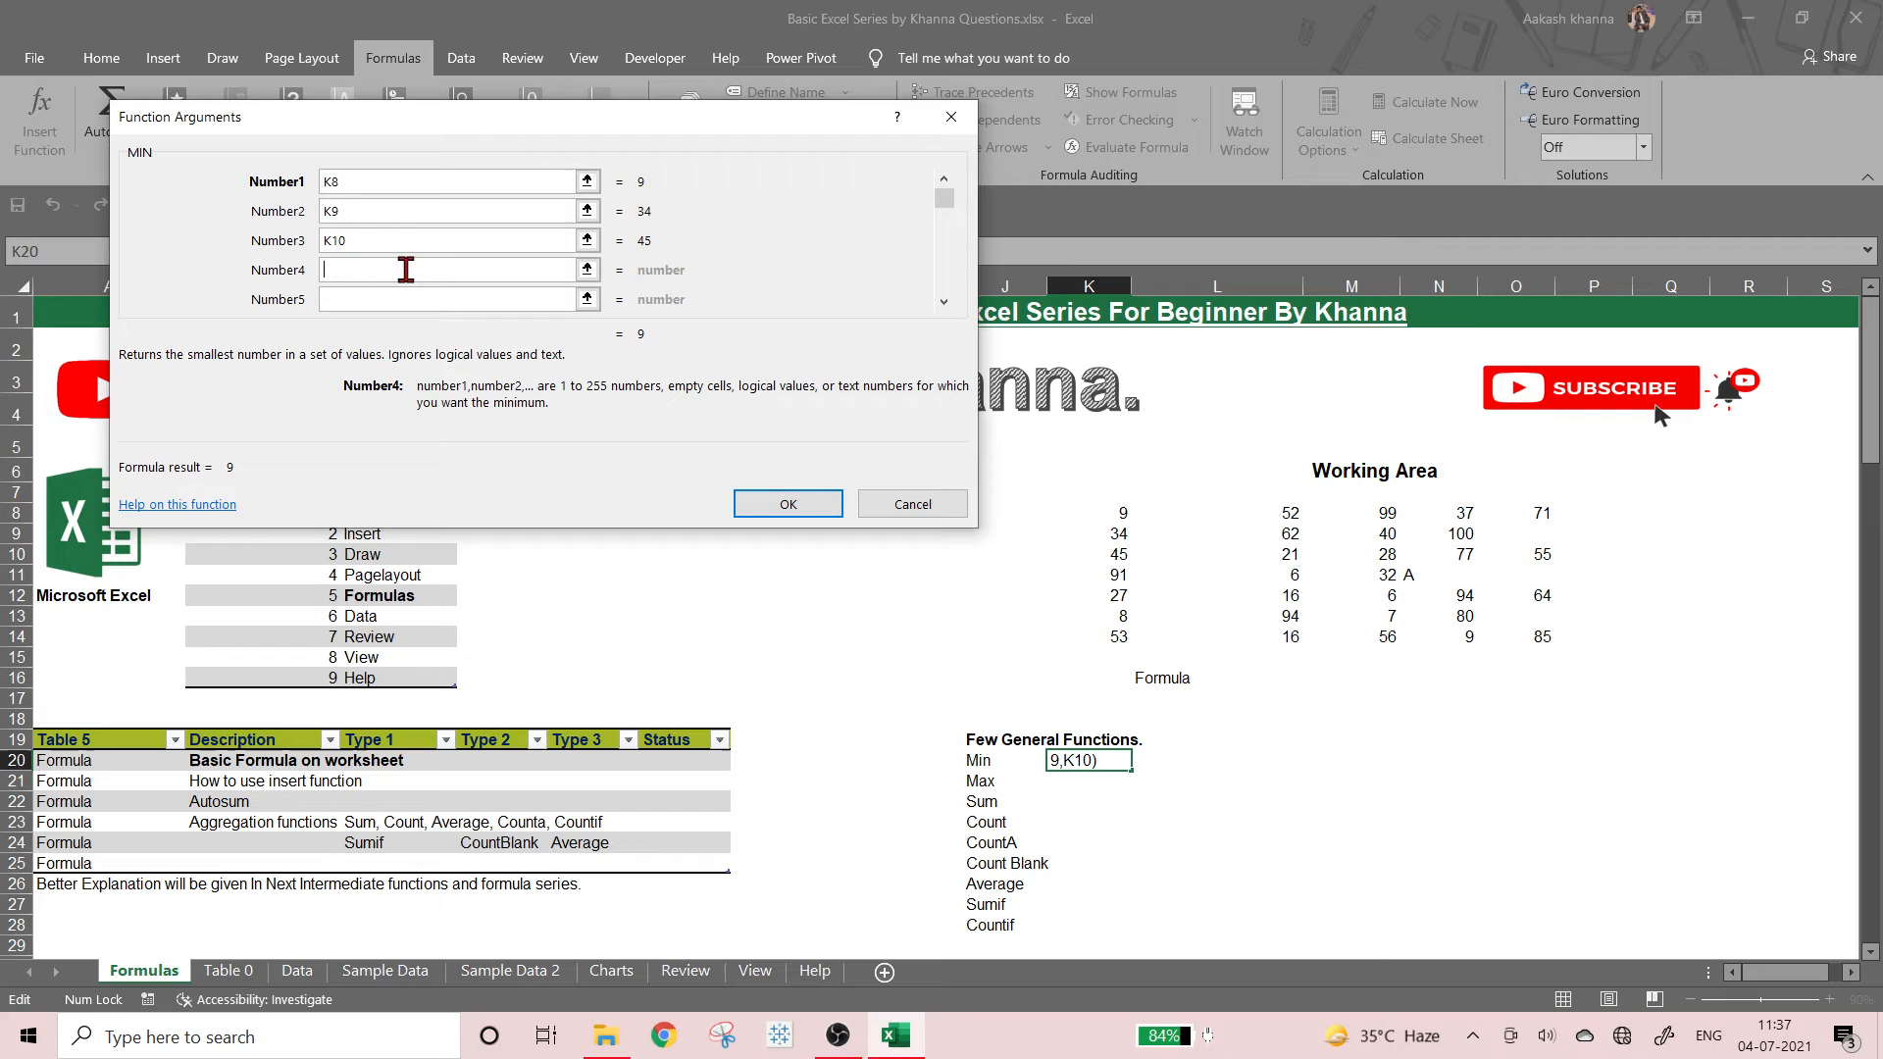
click(1121, 583)
click(488, 297)
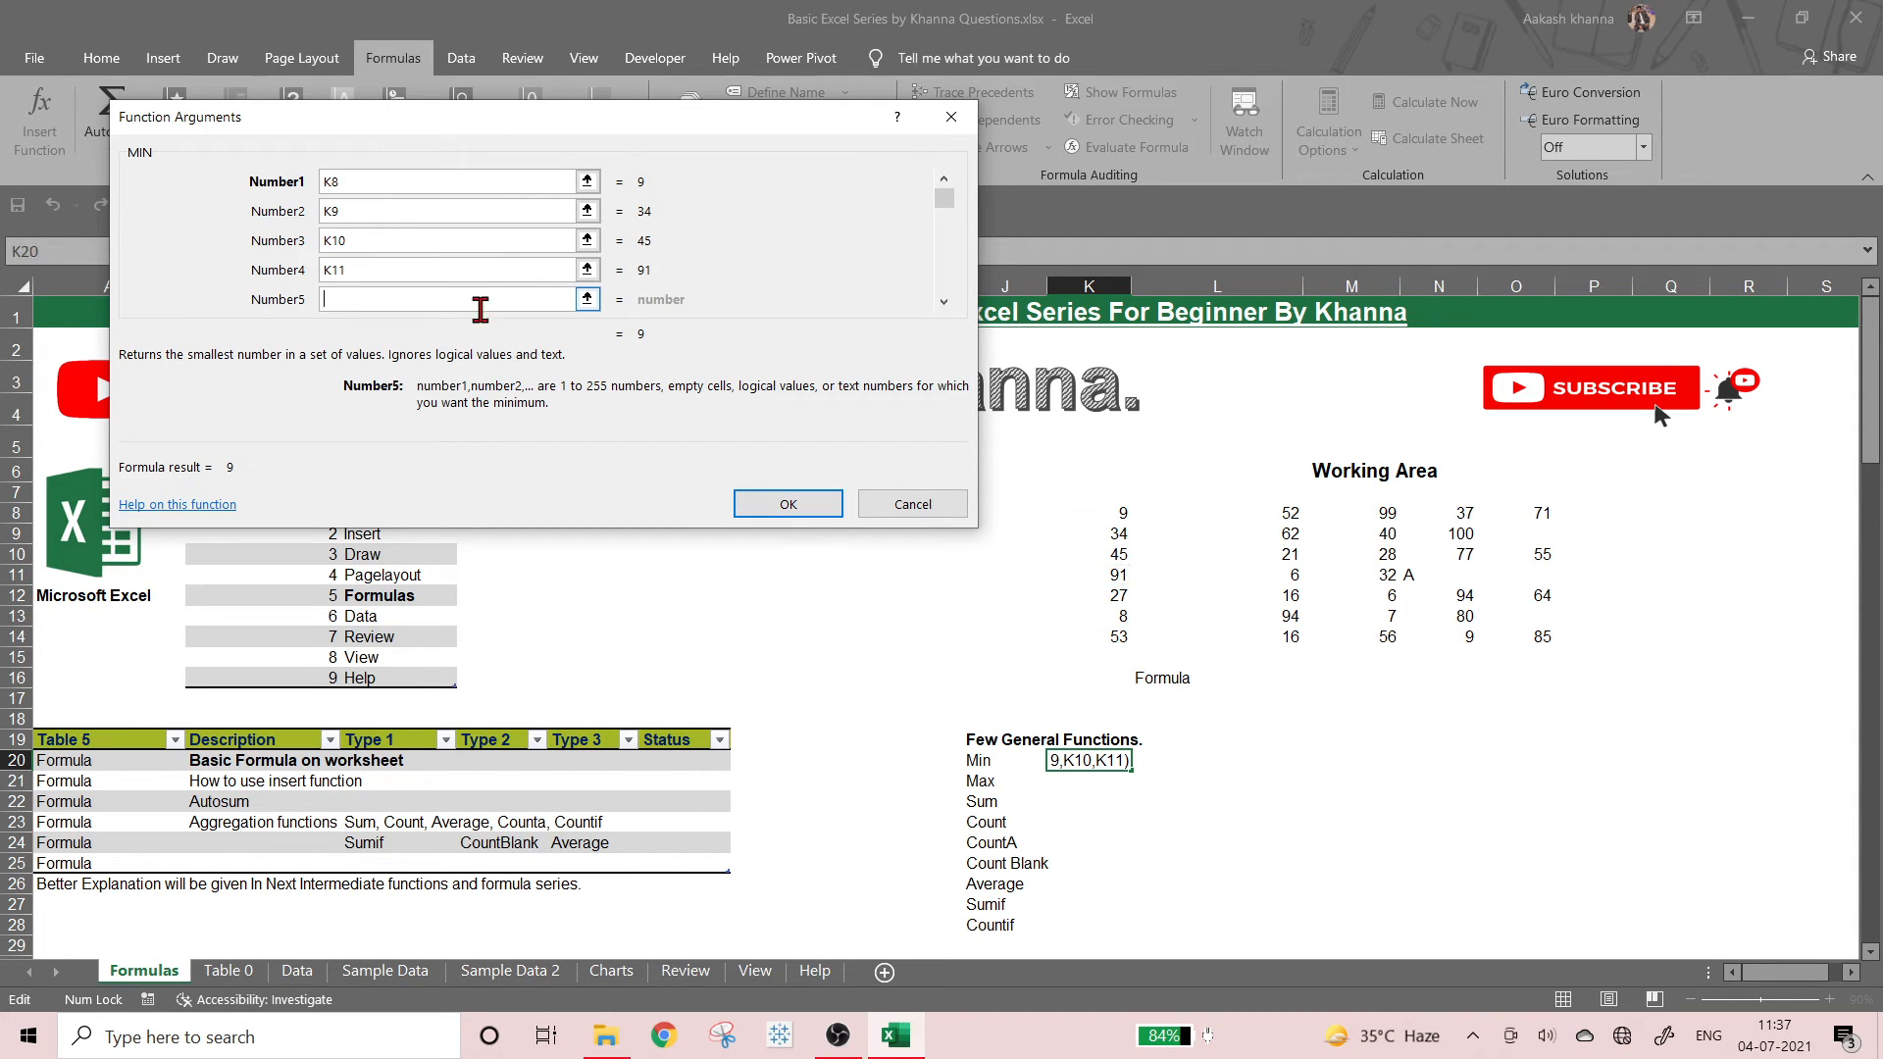
click(1110, 596)
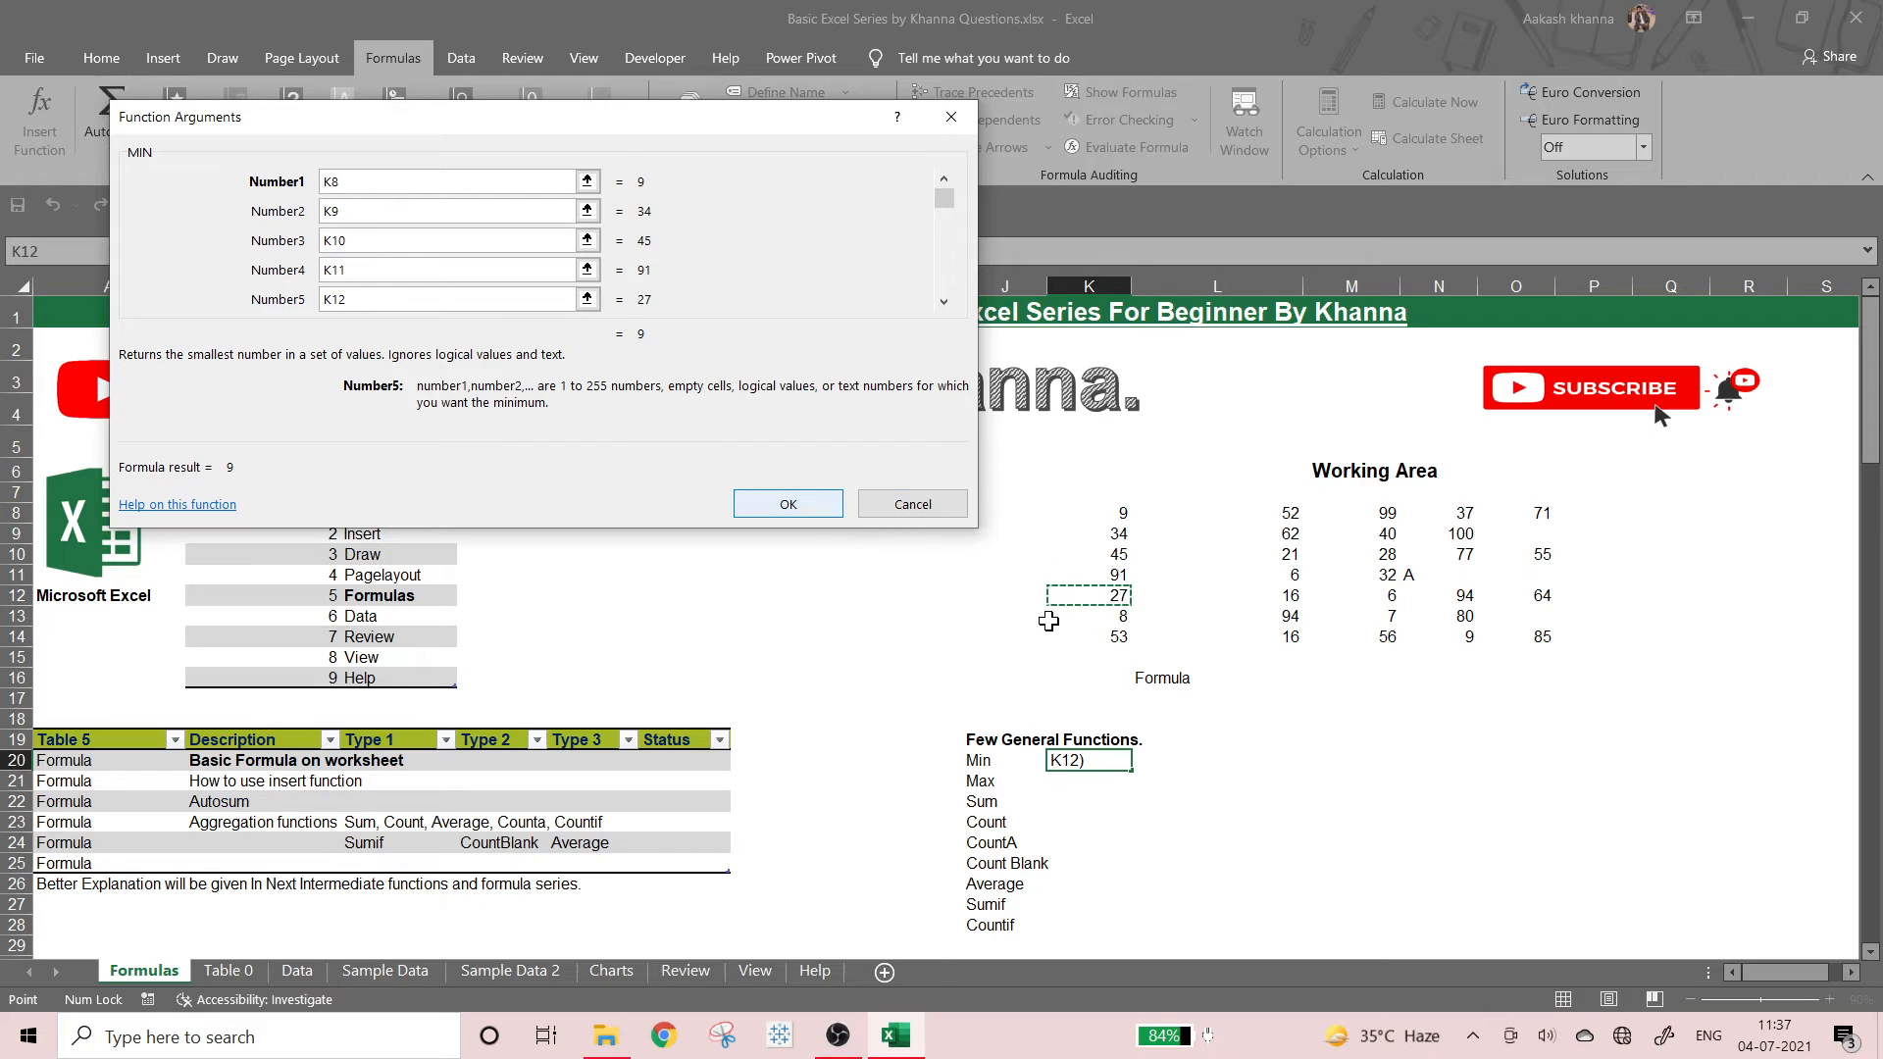
- Set the sixth MIN argument to cell K14 and the seventh to cell K13
click(943, 303)
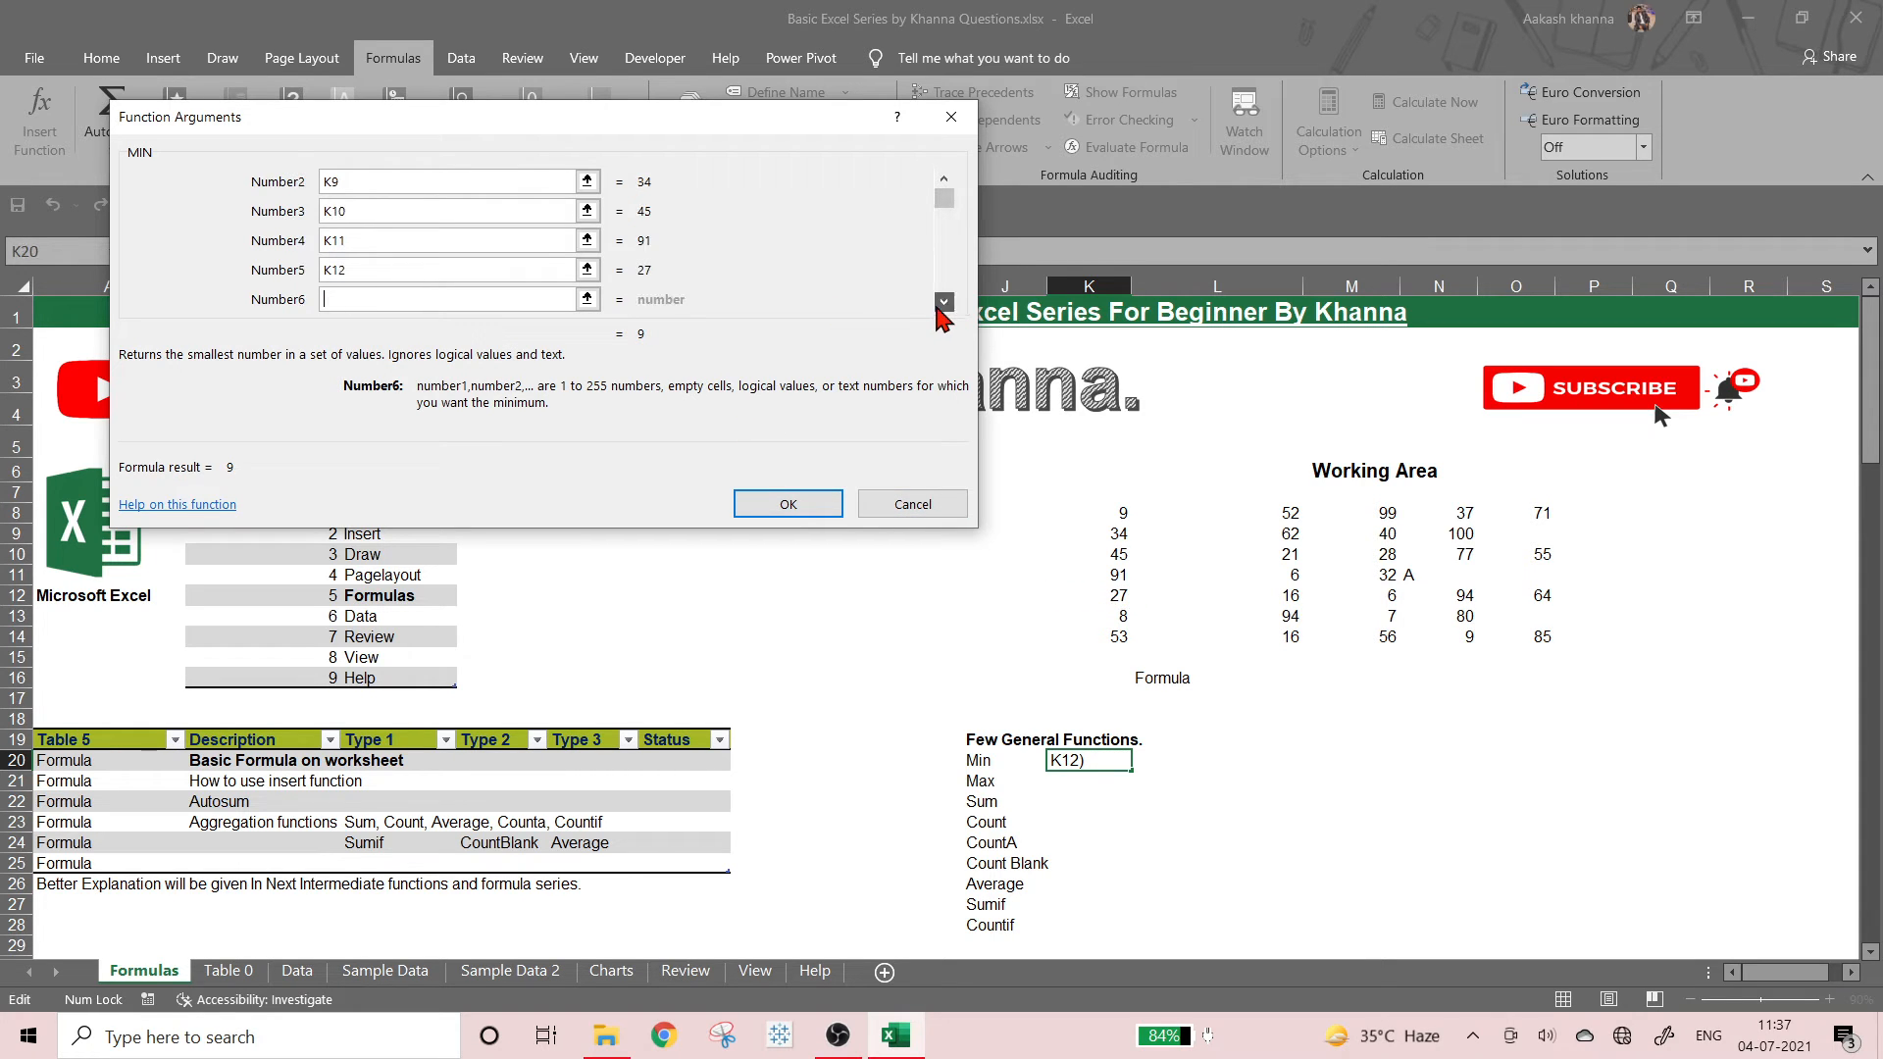
click(941, 304)
click(1125, 620)
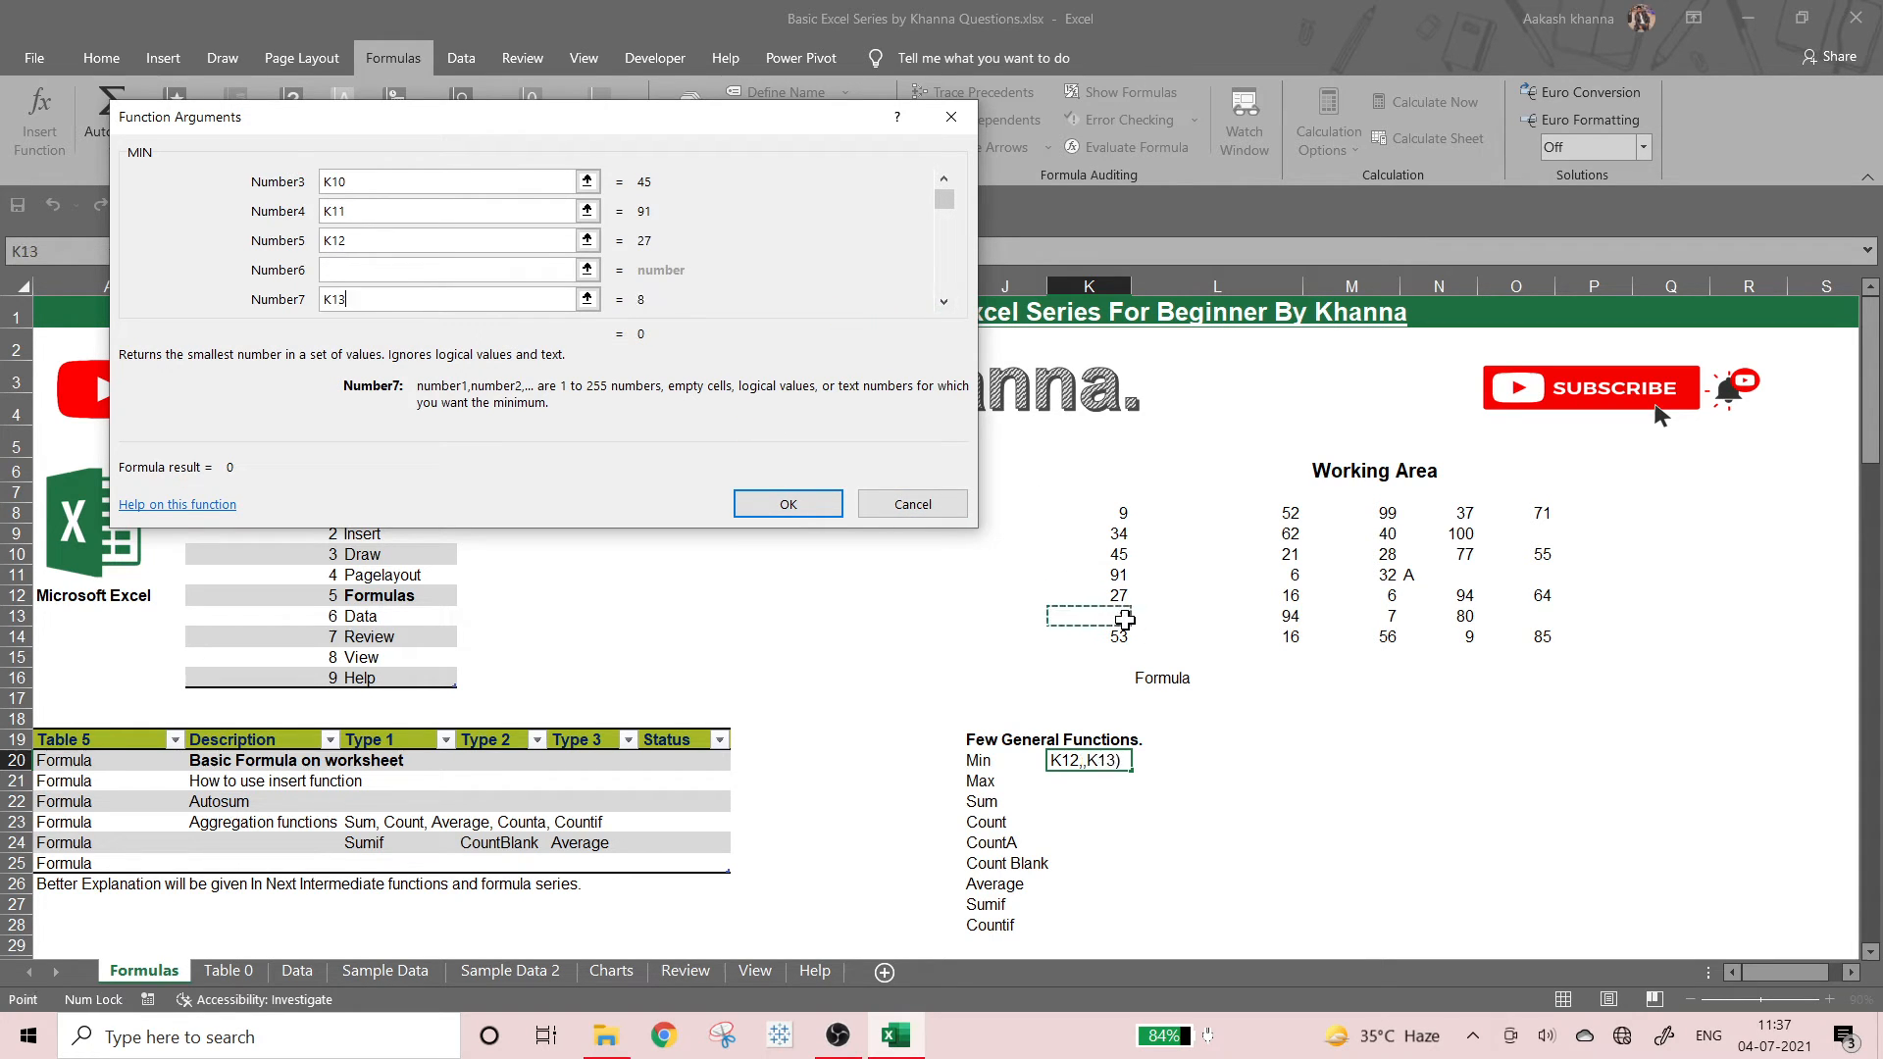
click(529, 272)
click(1123, 636)
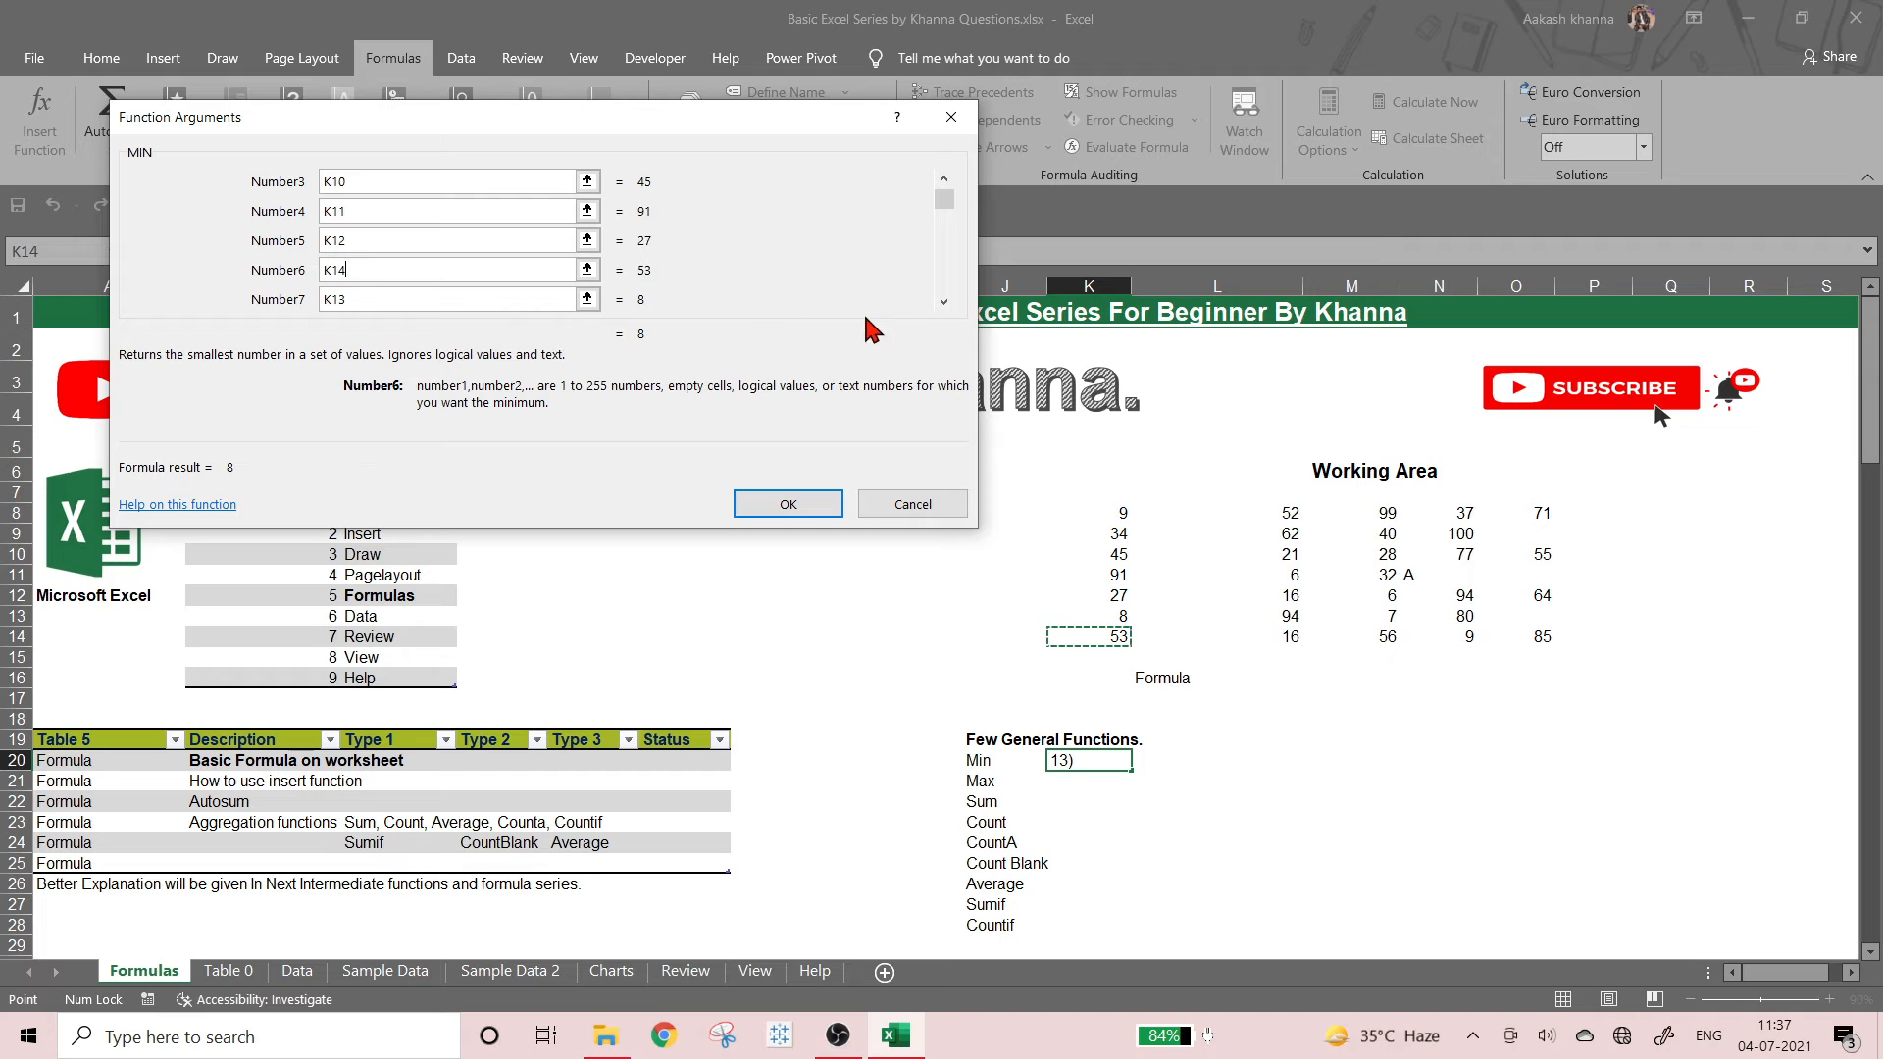
- Examine the MIN argument list down to its last field, and return to the first argument
drag(666, 340, 922, 377)
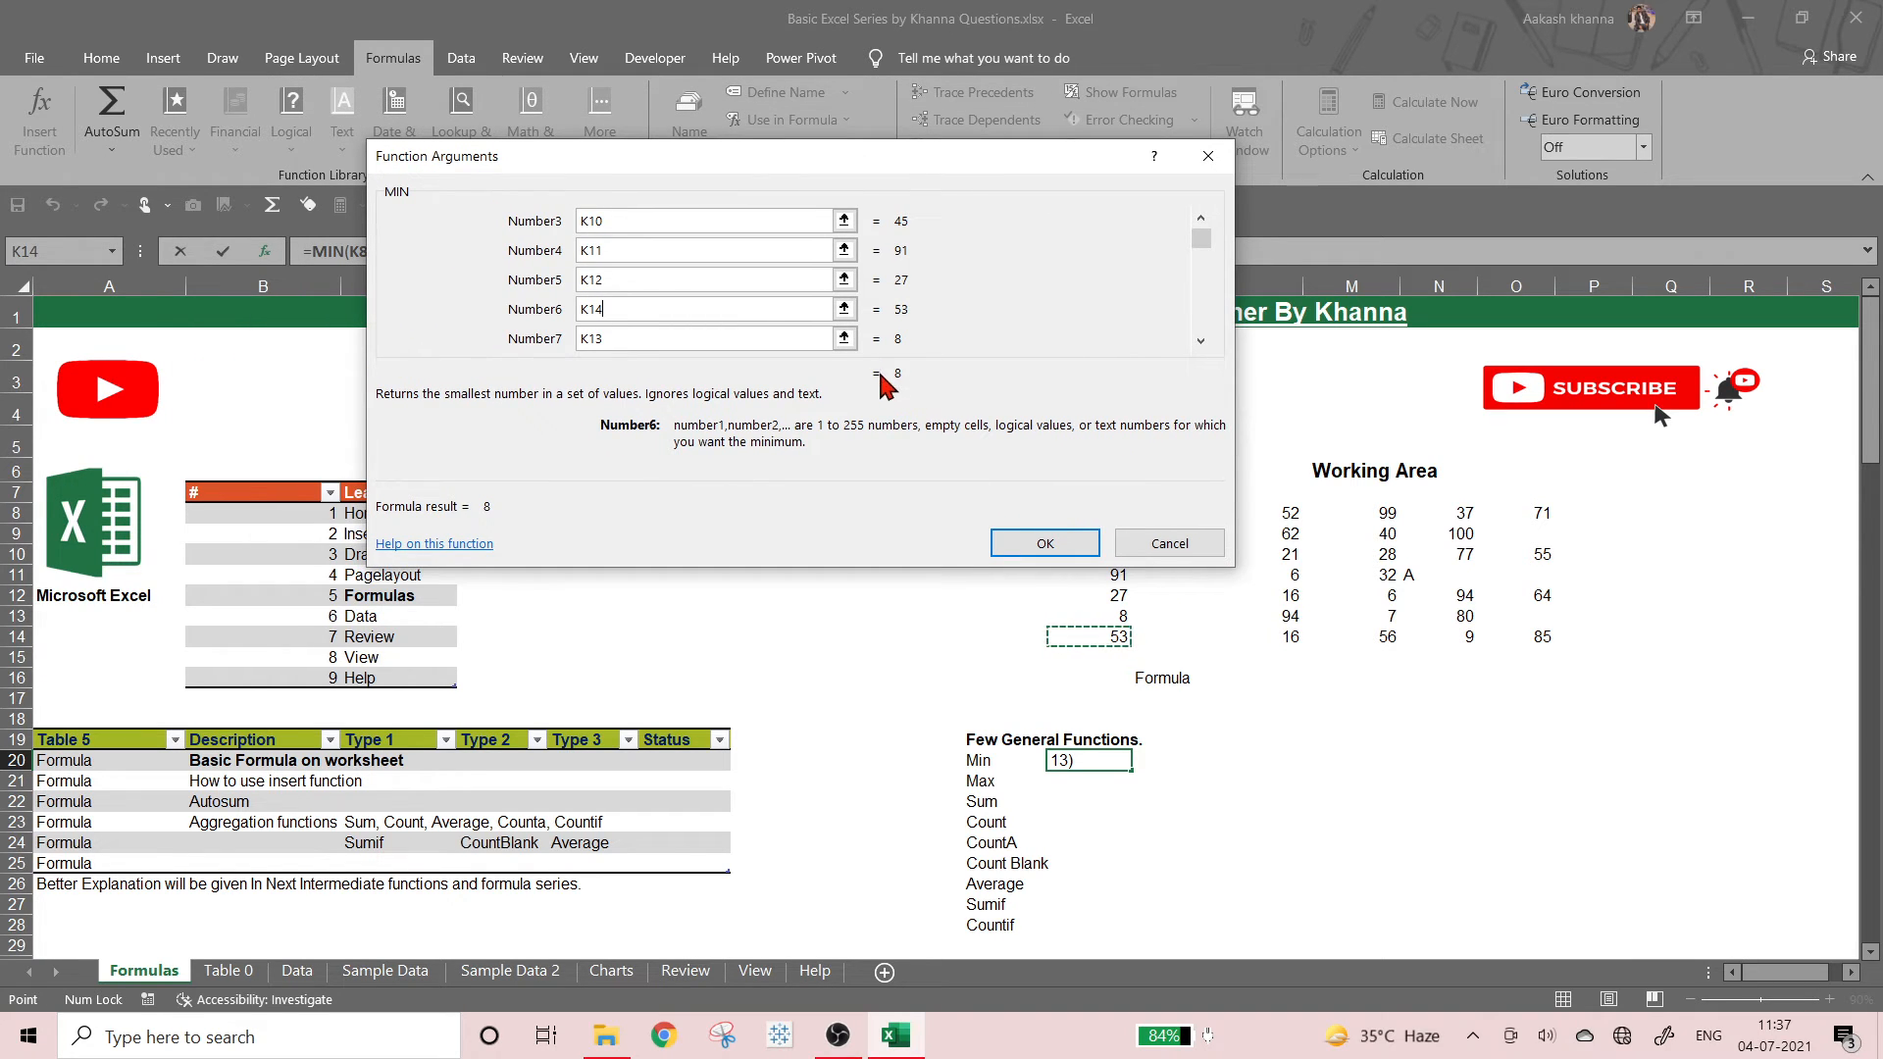
drag(1200, 239, 1201, 334)
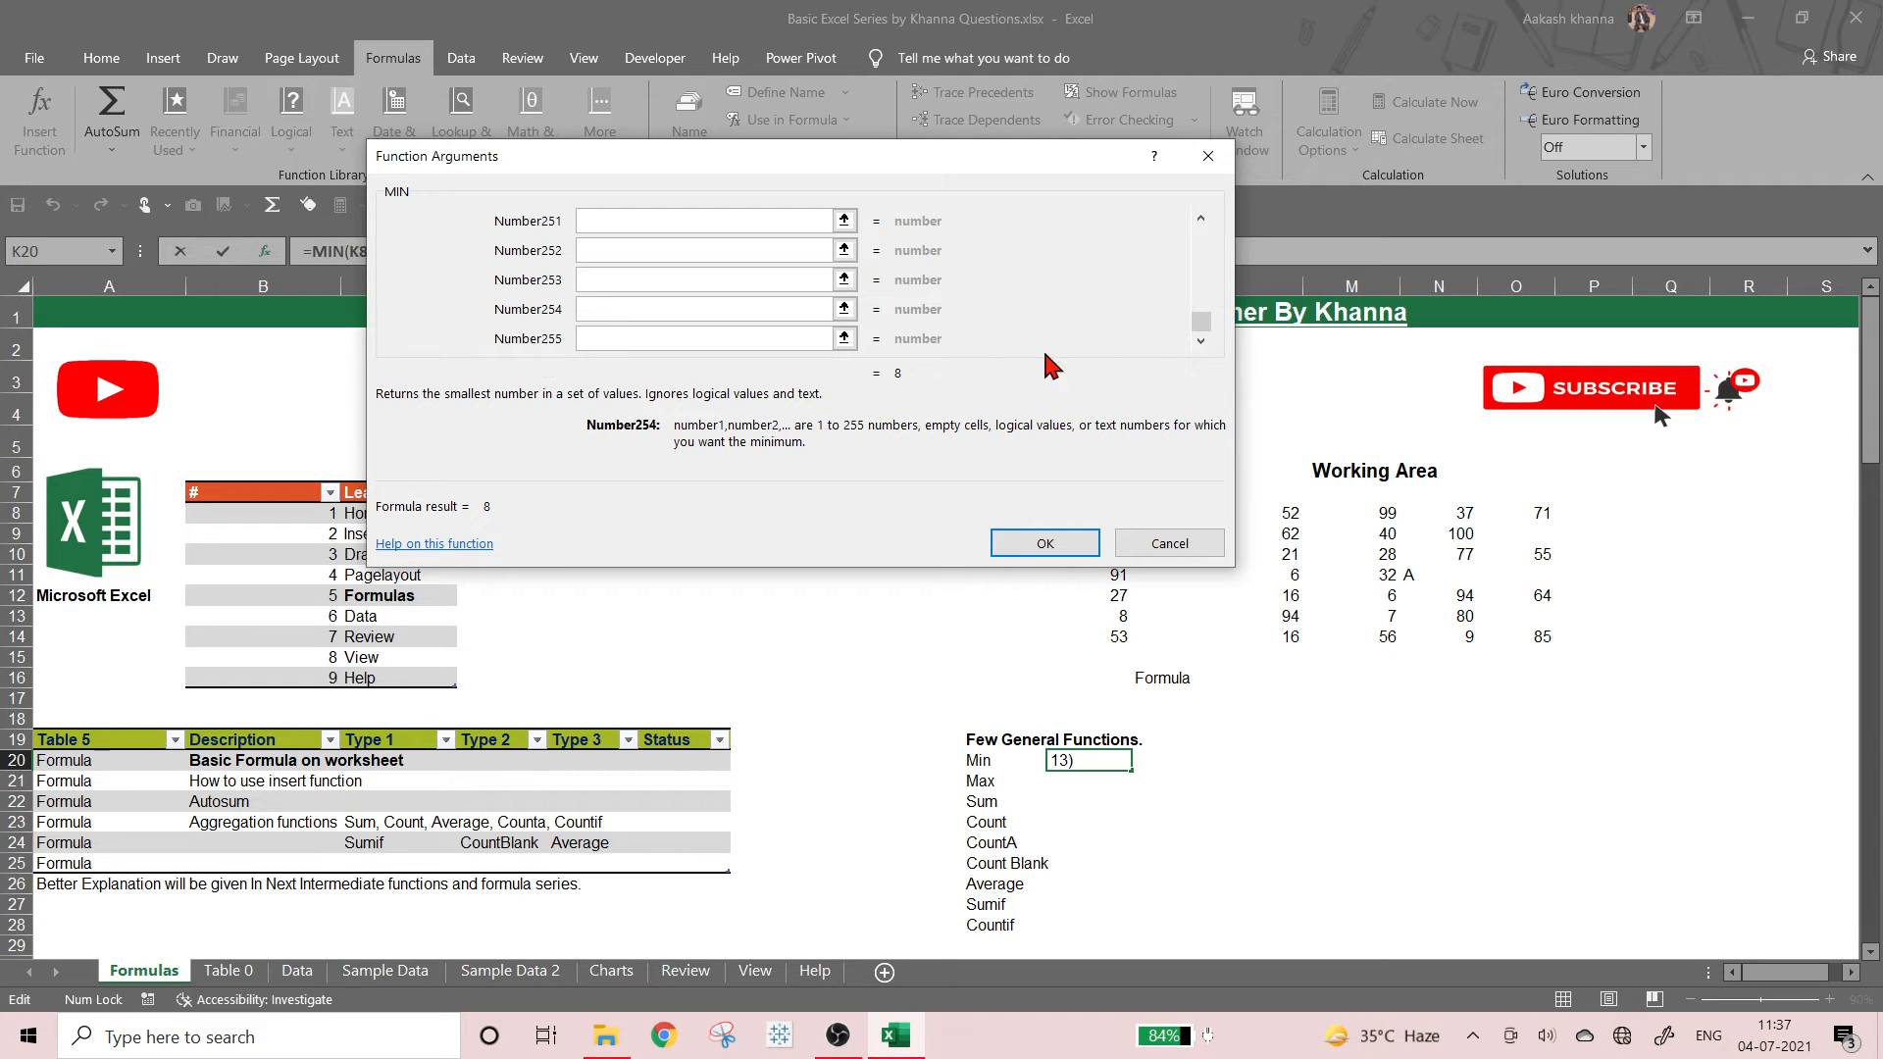
drag(1202, 320, 1202, 216)
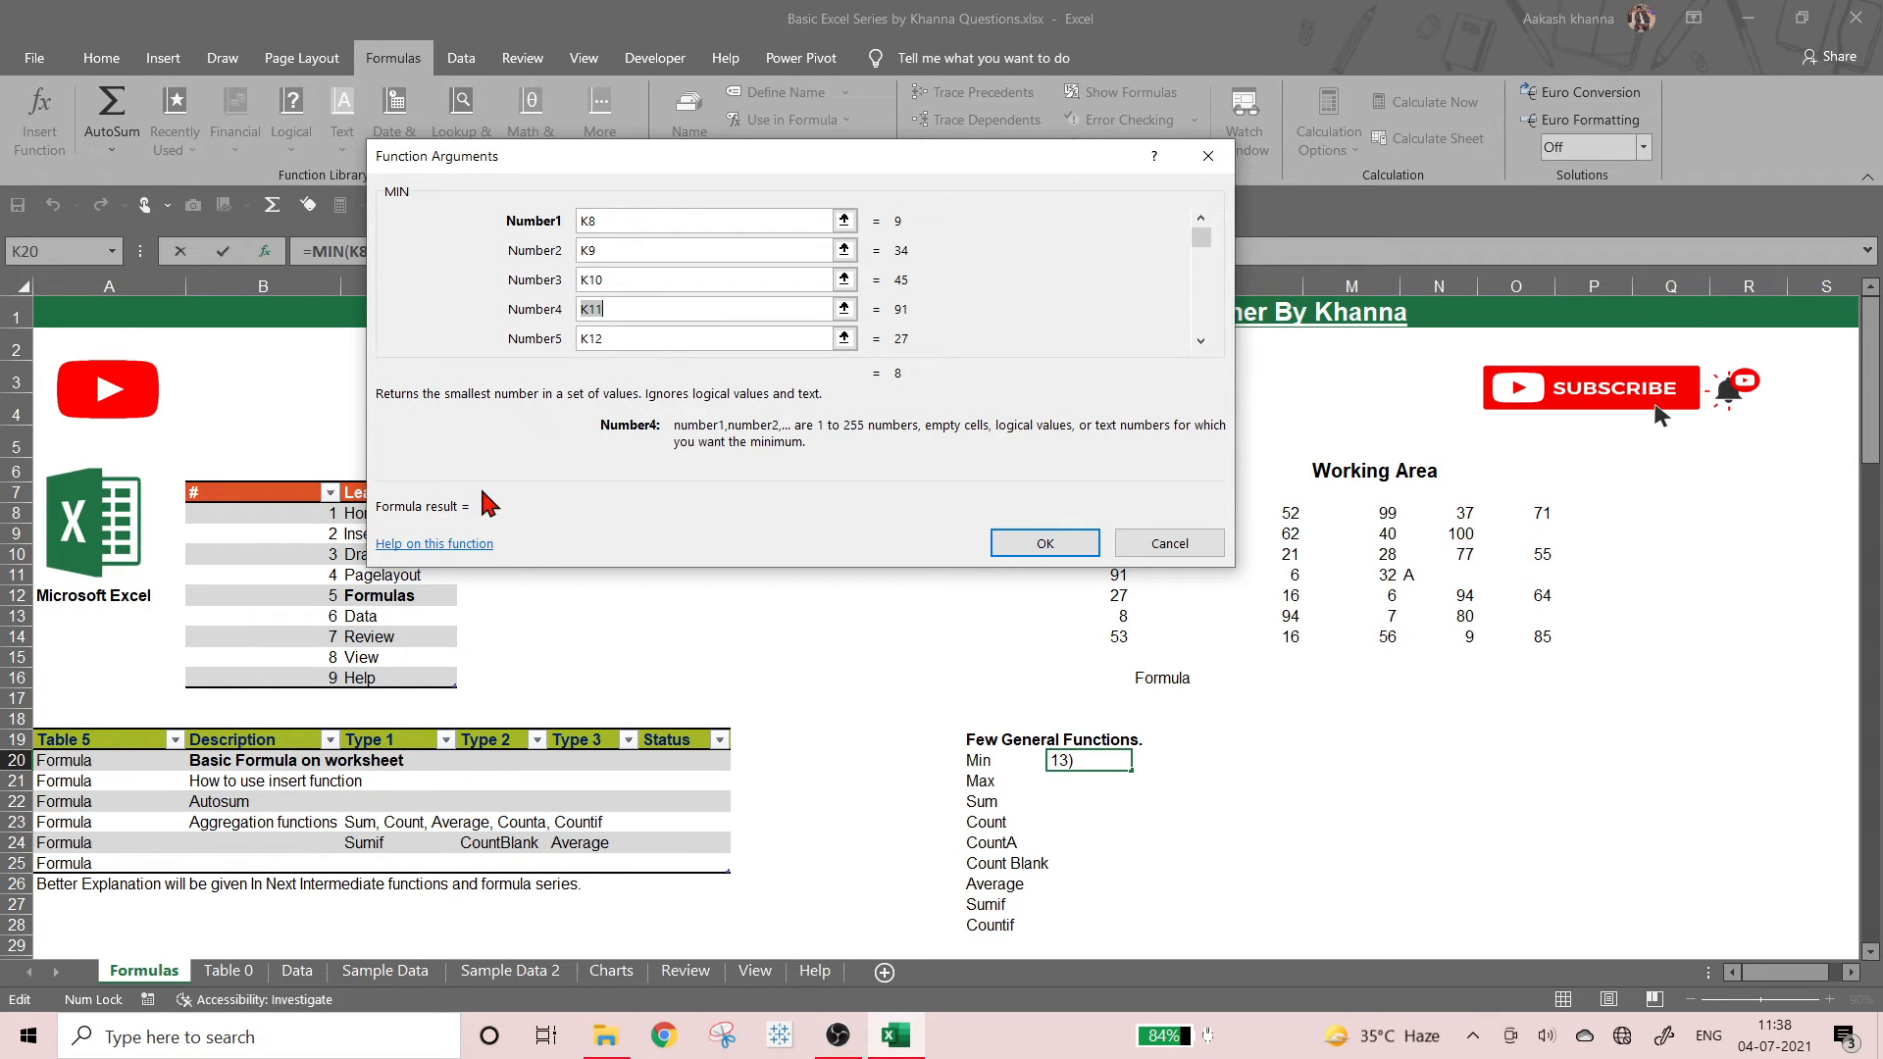
- Accept the MIN formula in K20 and enlarge the formula bar to show the whole formula
click(1043, 541)
click(1125, 803)
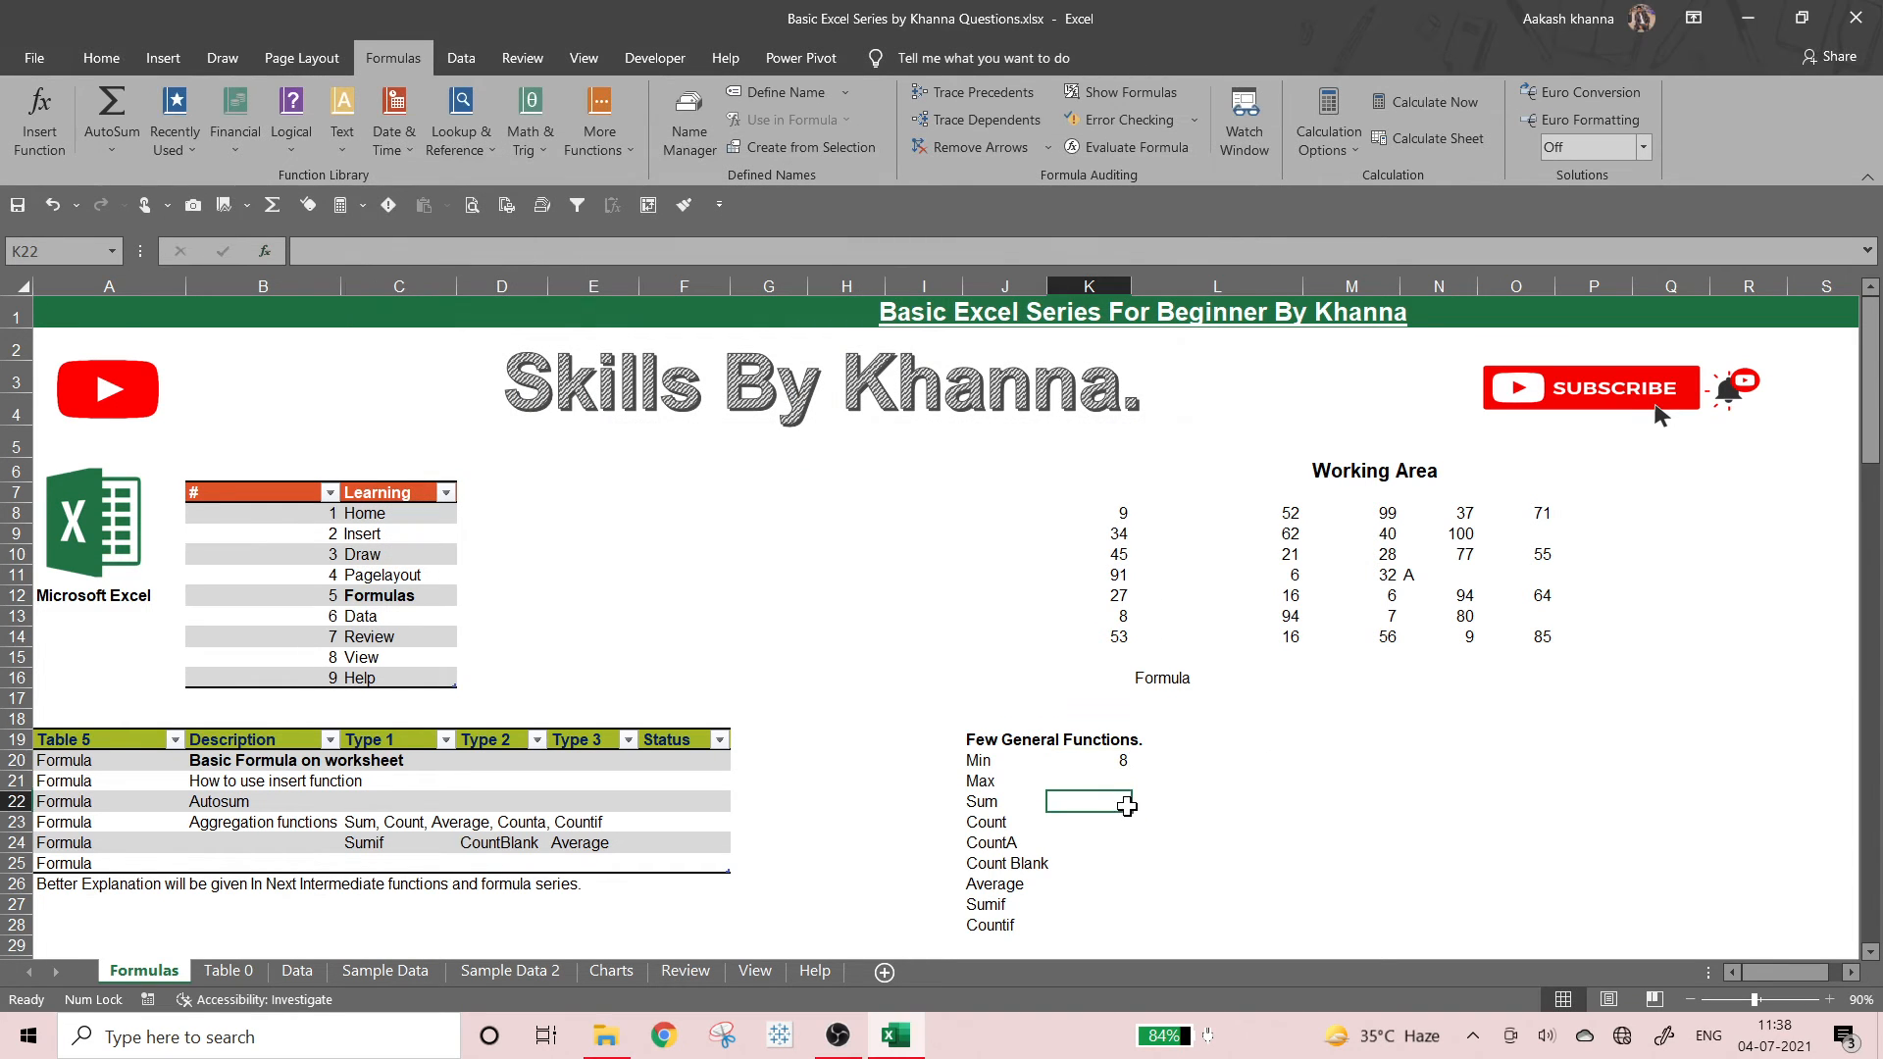
click(1110, 763)
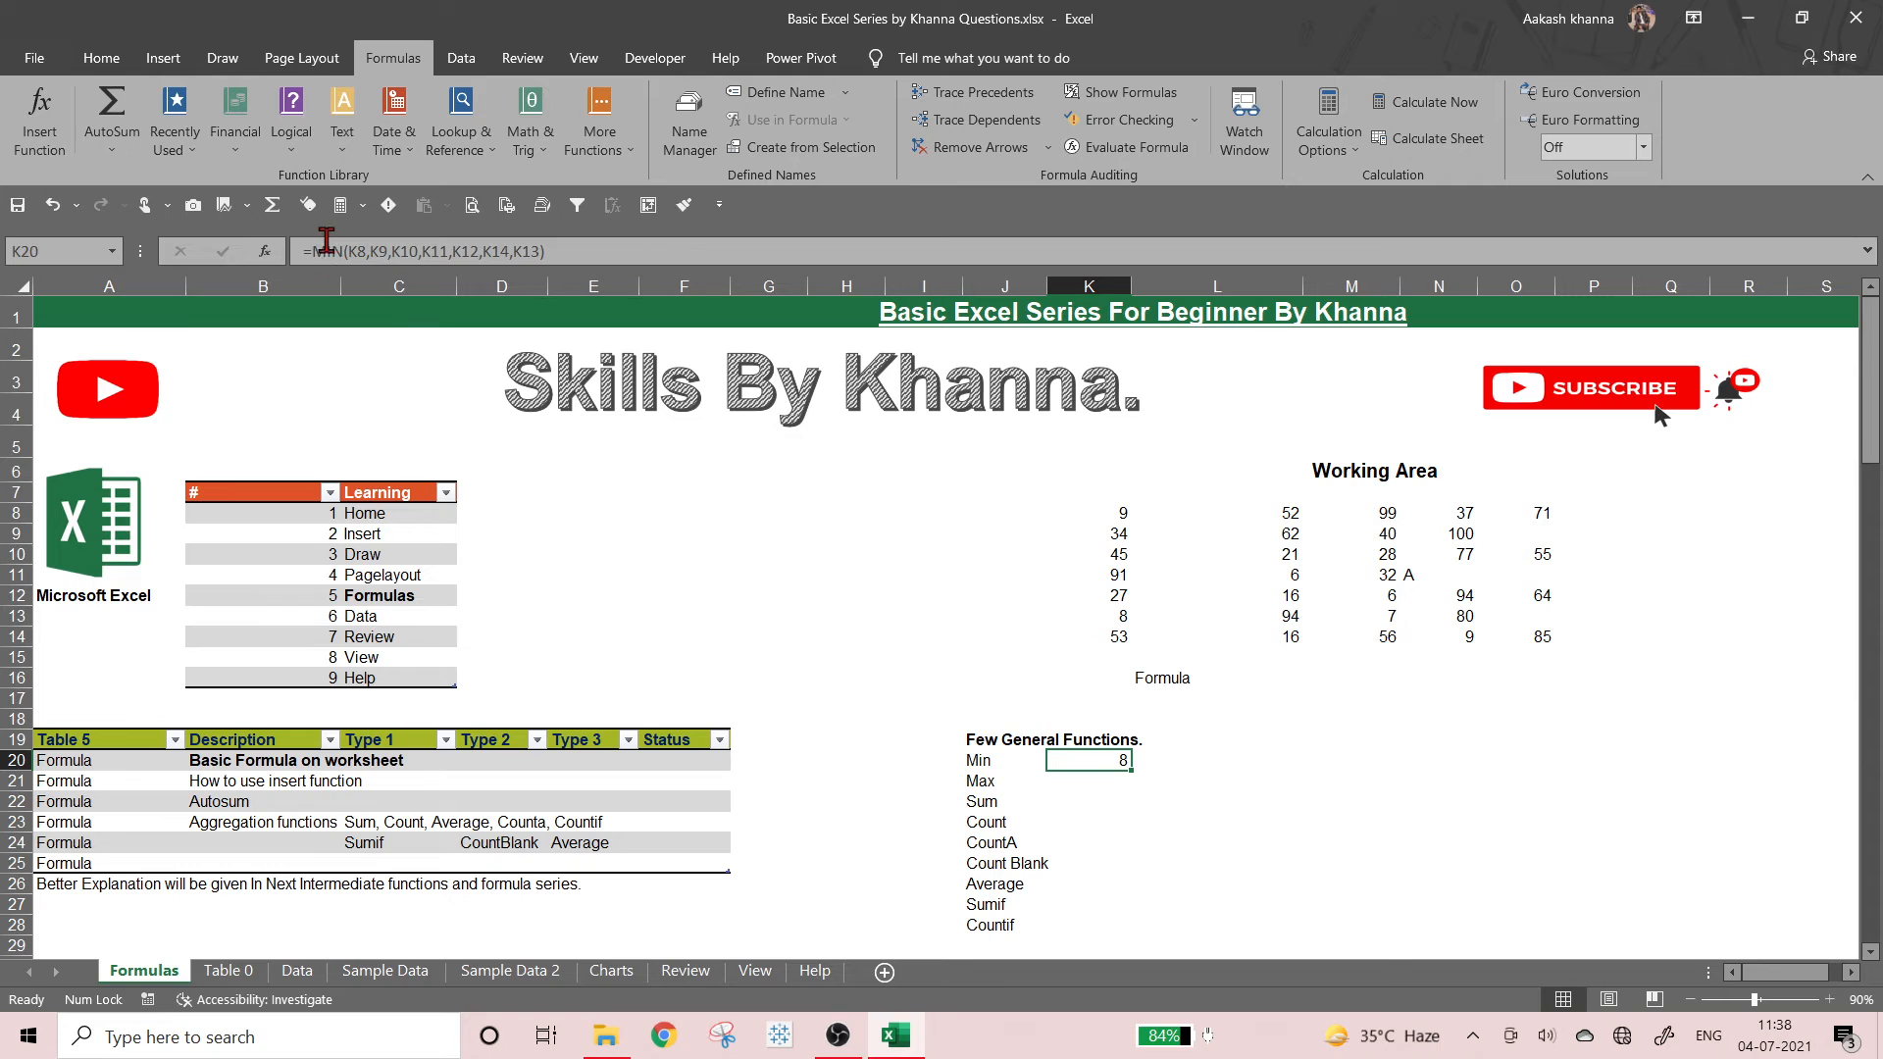
drag(360, 263, 371, 330)
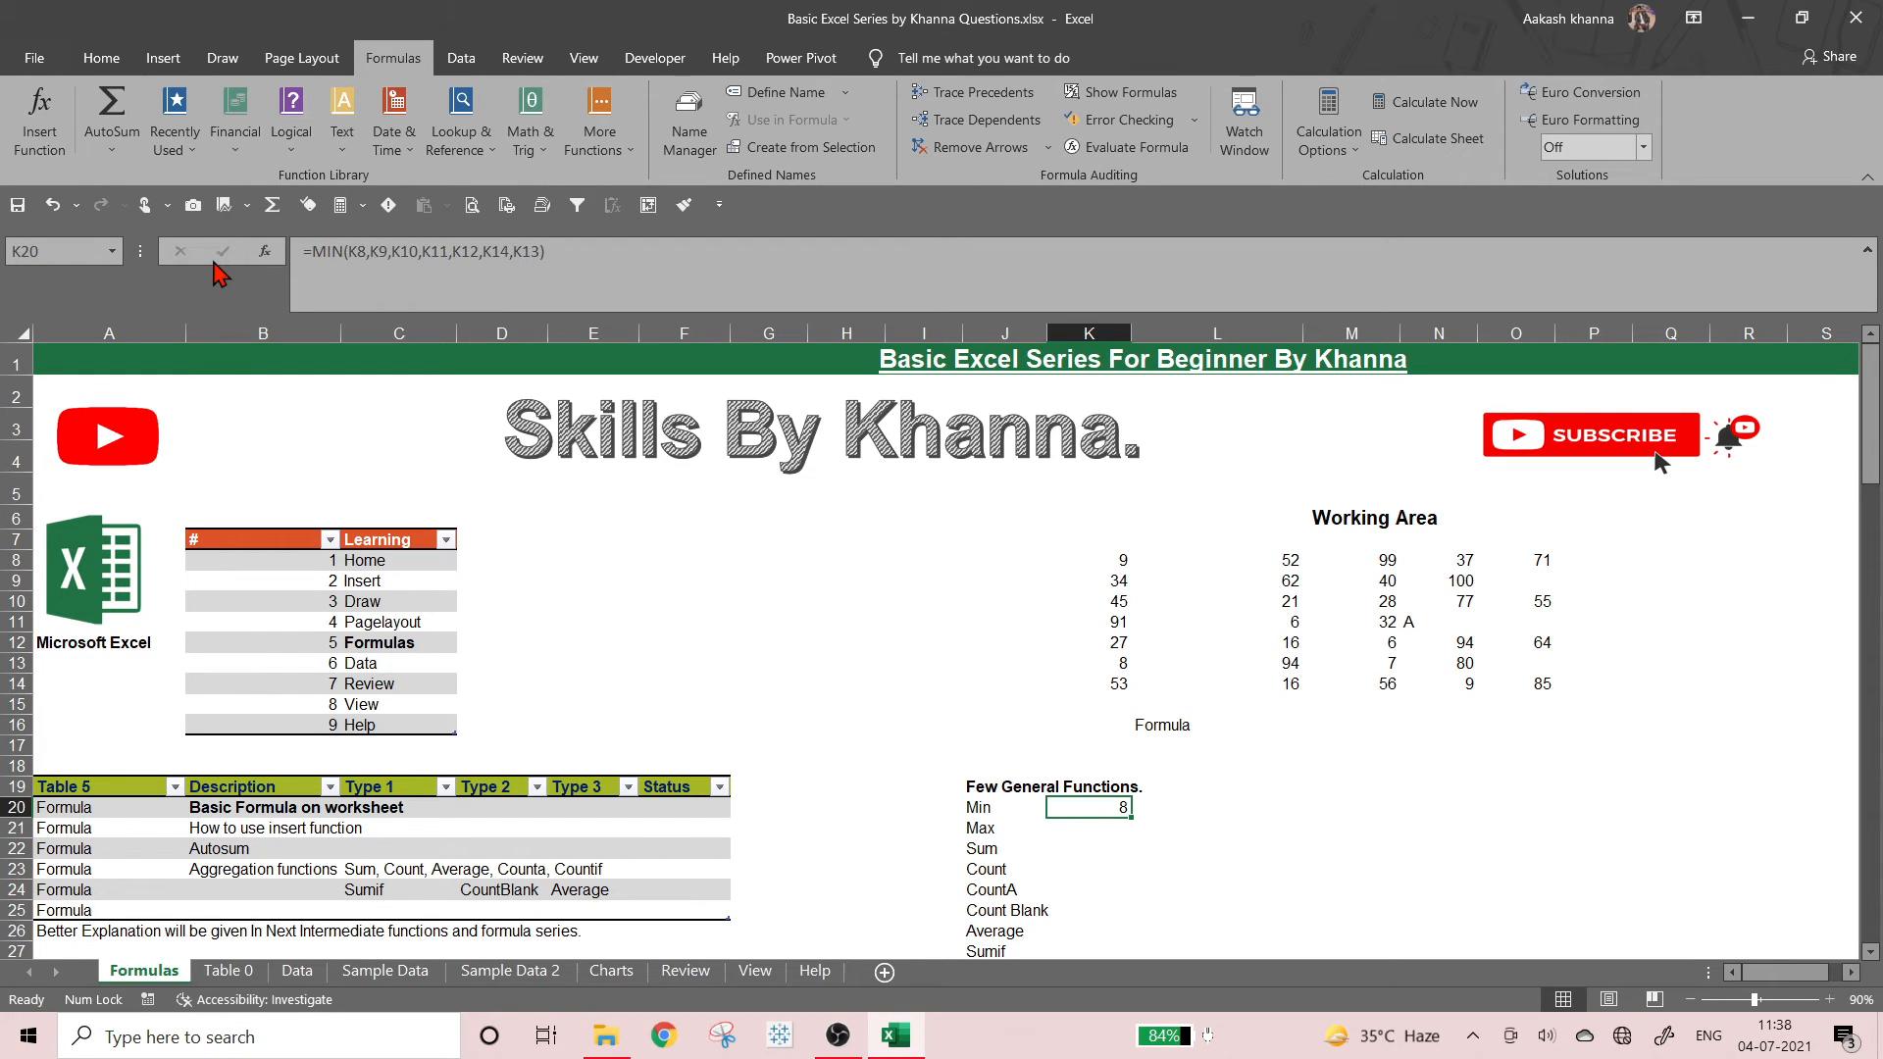
- Review the arguments of the MIN formula in K20 through the Function Arguments dialog, leaving them as they are
click(265, 253)
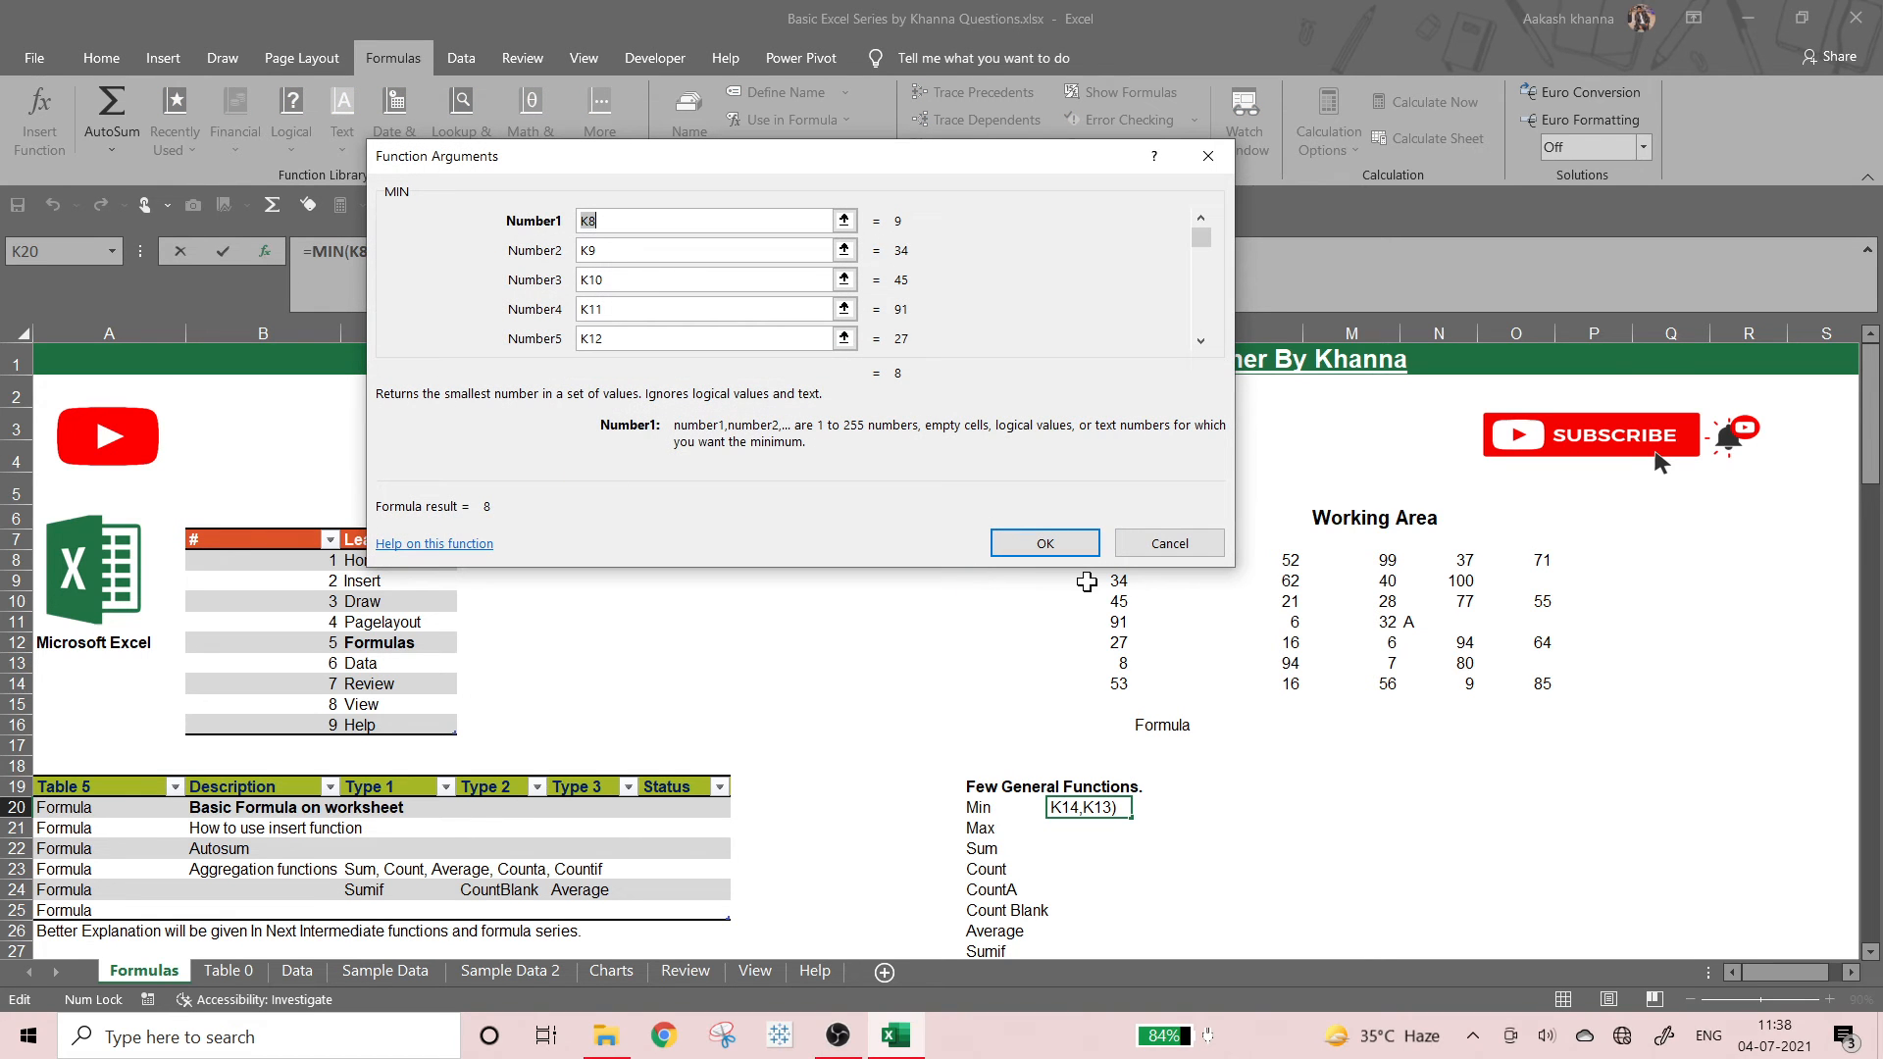
click(1045, 545)
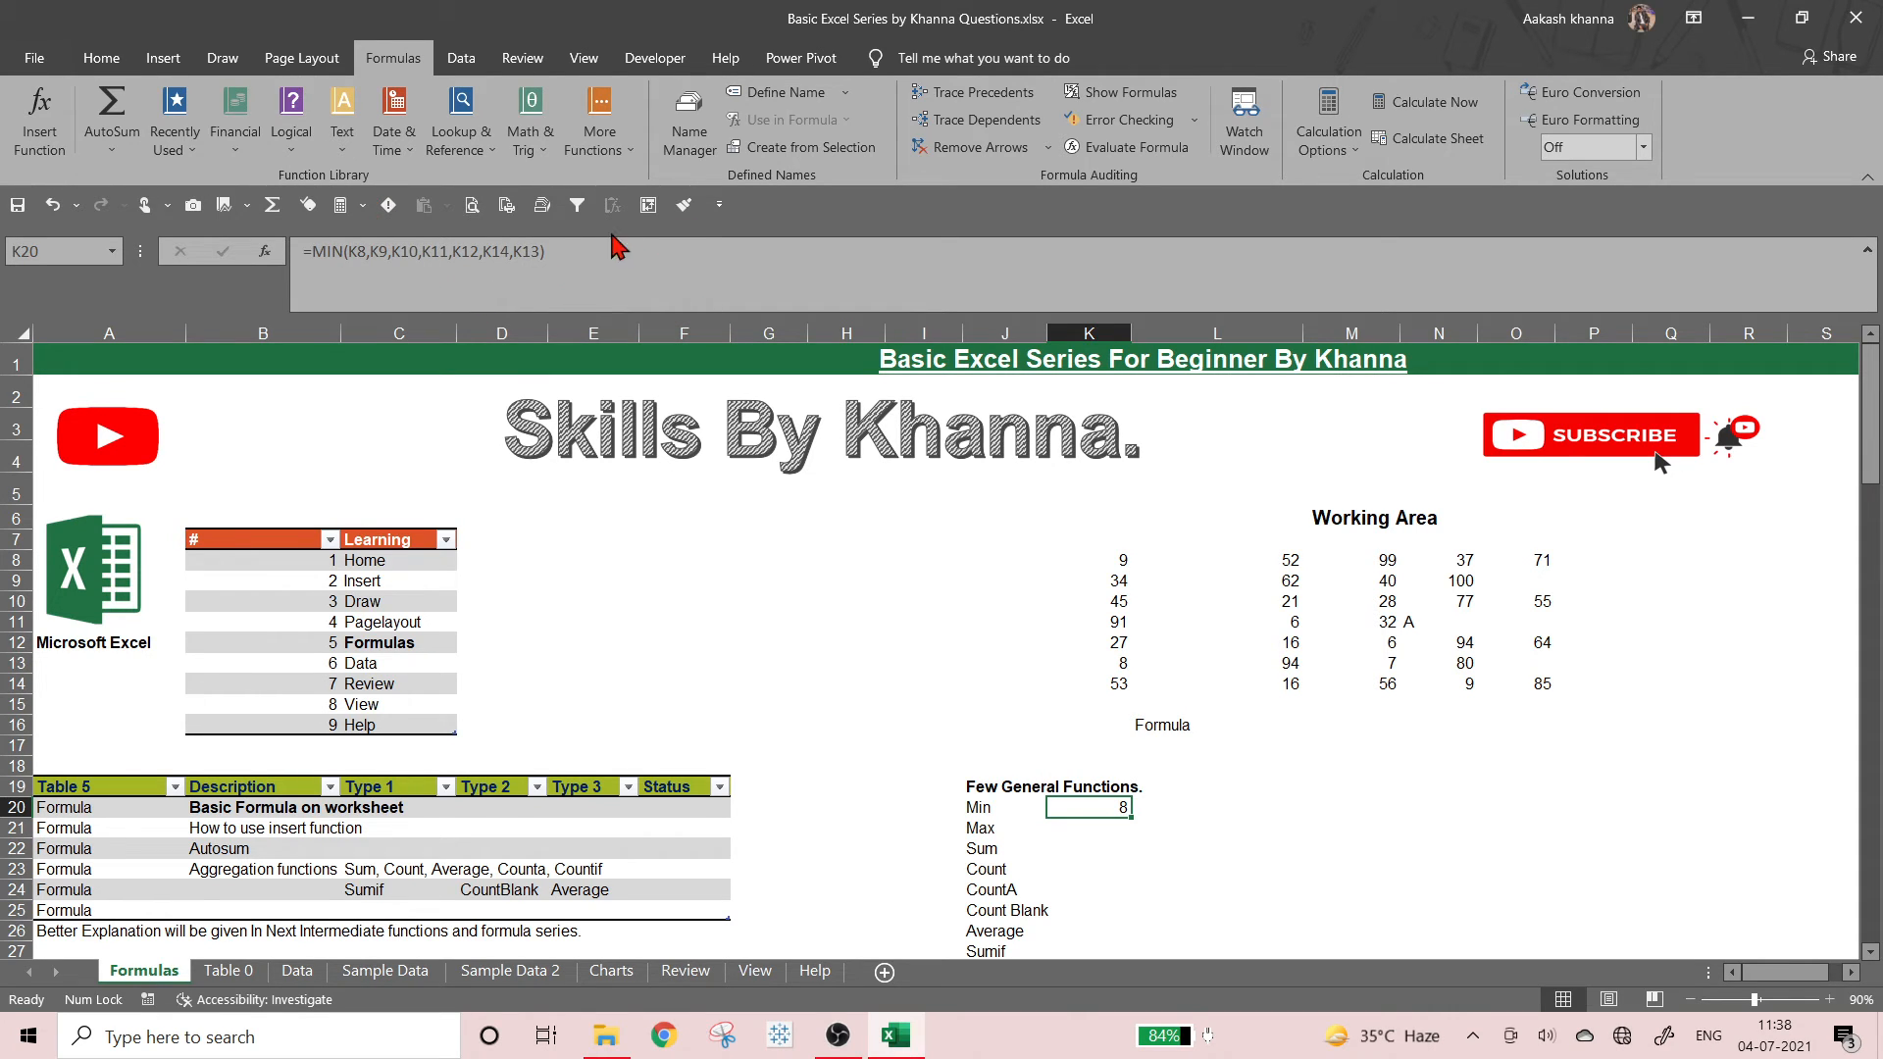
click(273, 257)
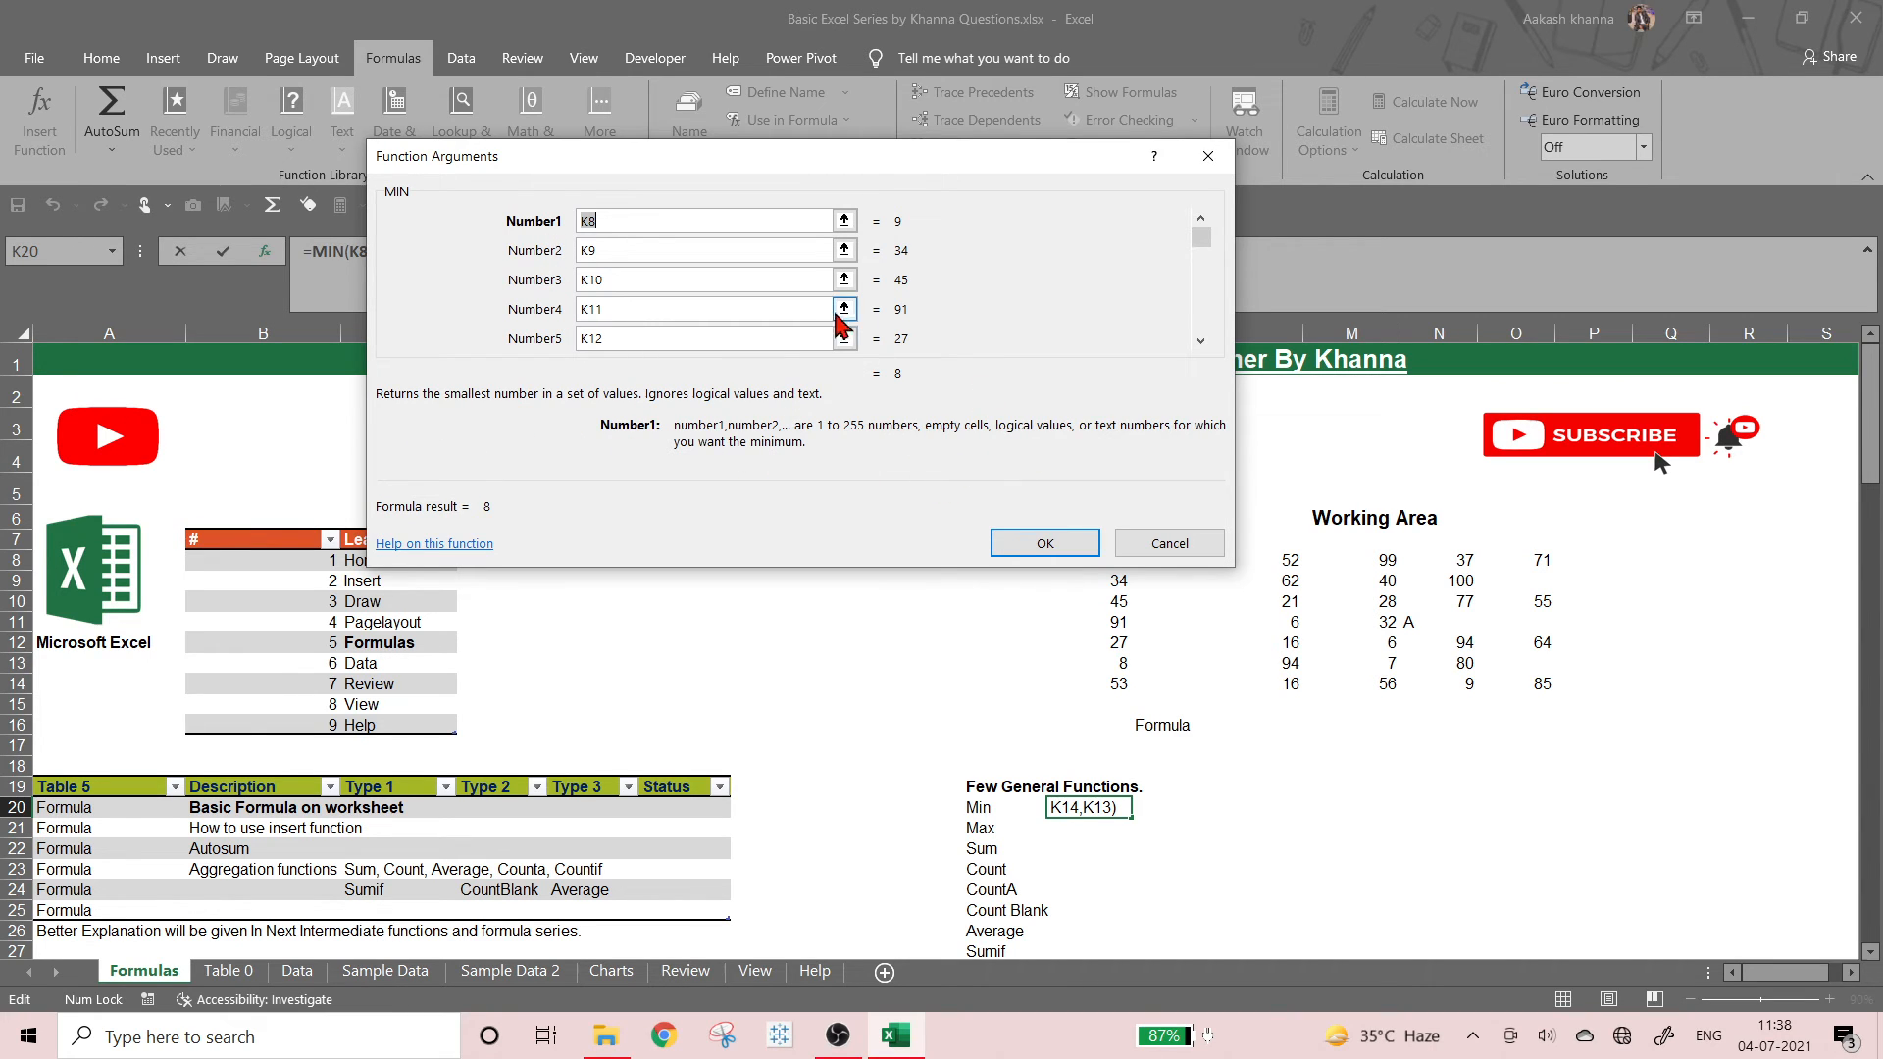
click(1047, 541)
- Enter the note "Koi bhi formula likhana hoga" in cell G6
click(1083, 848)
click(1063, 823)
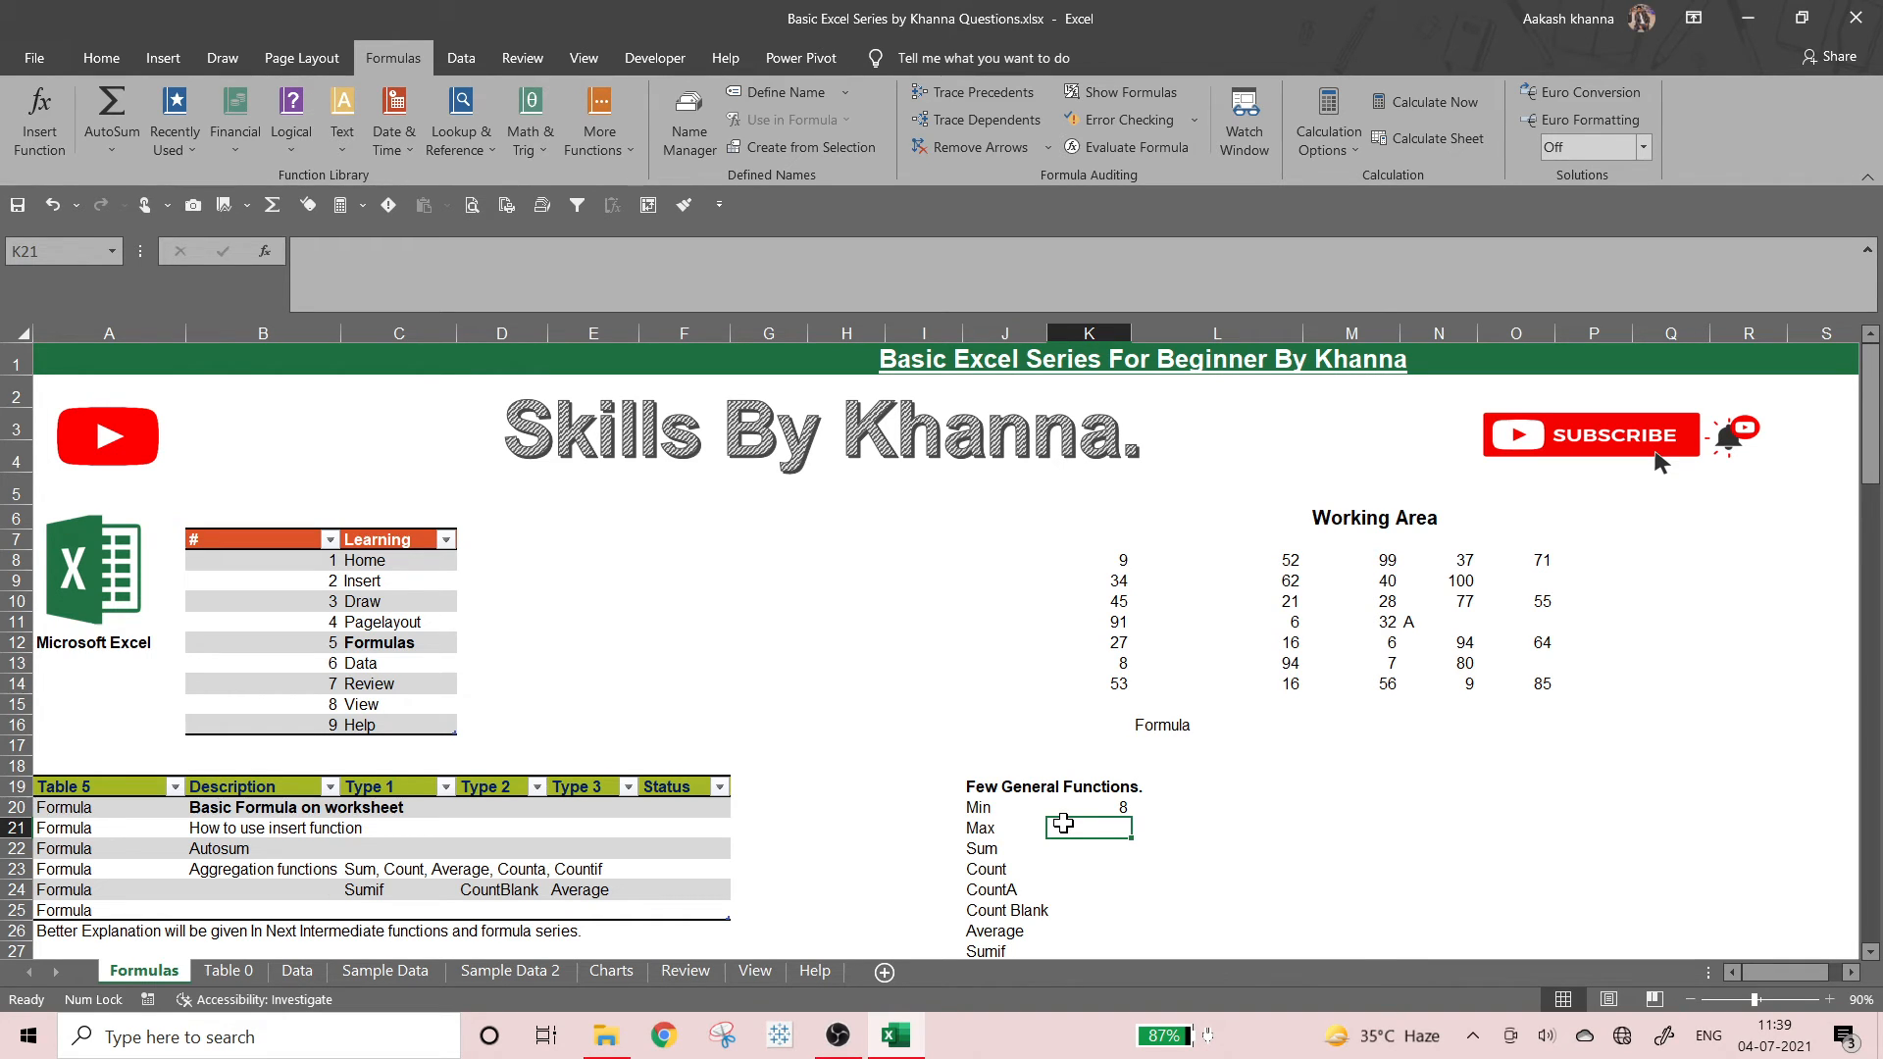
key(Up)
key(Up)
key(Up)
key(Up)
key(Up)
key(Up)
key(Up)
key(Up)
key(Up)
key(Up)
key(Up)
key(Up)
key(Up)
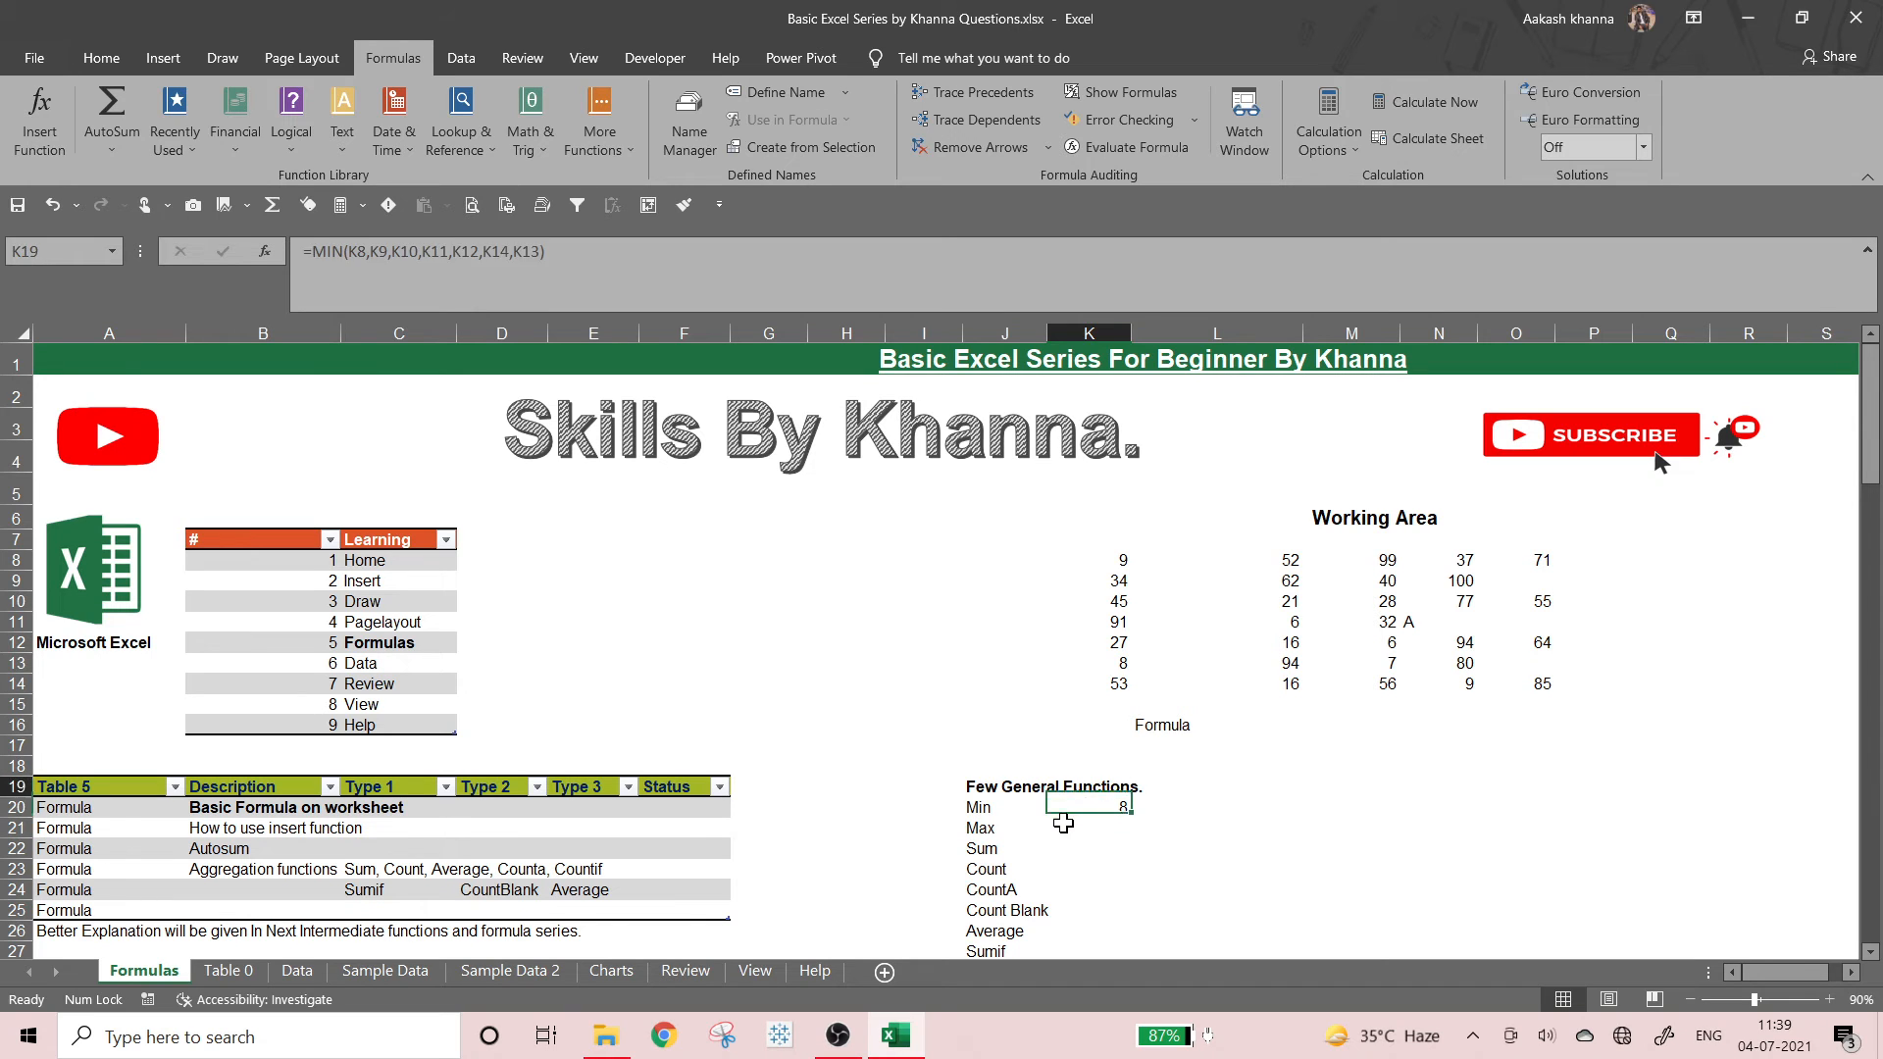
key(Left)
key(Left)
key(Left)
key(Left)
key(Up)
key(Up)
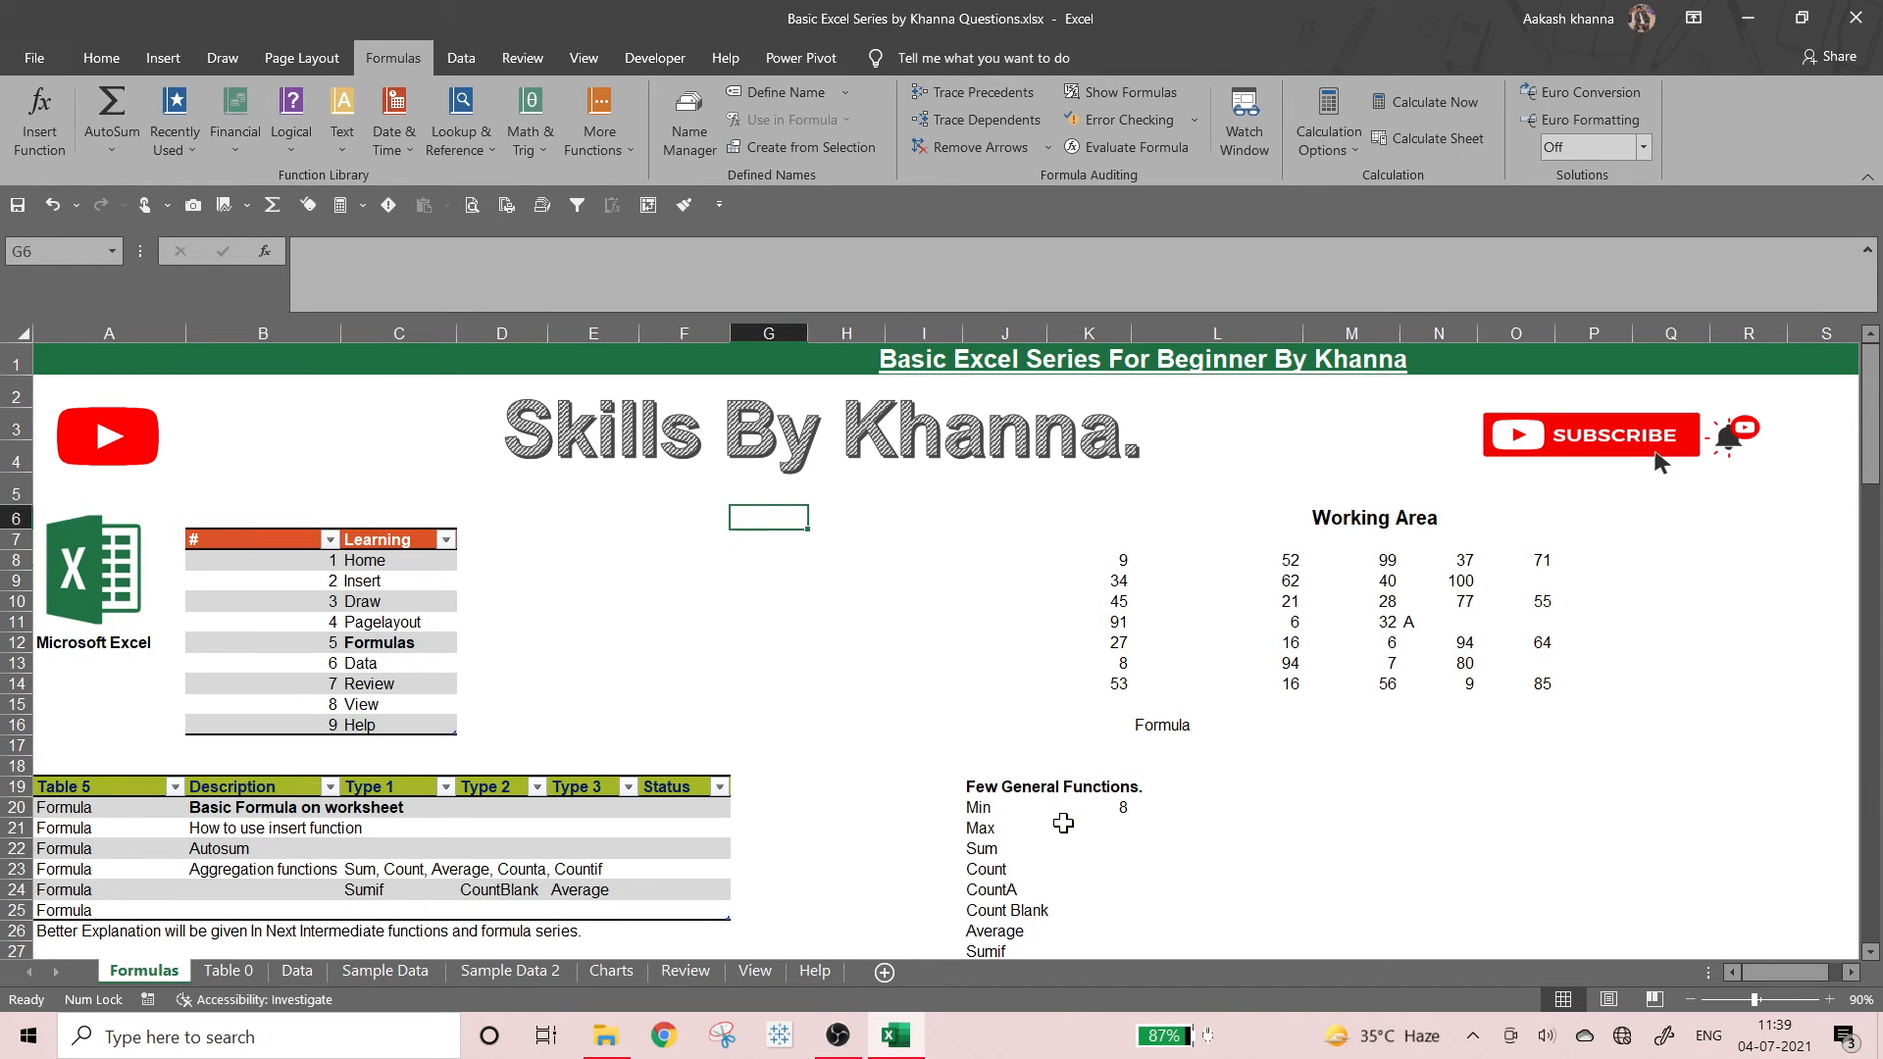
text(Koi bhi formula likhana)
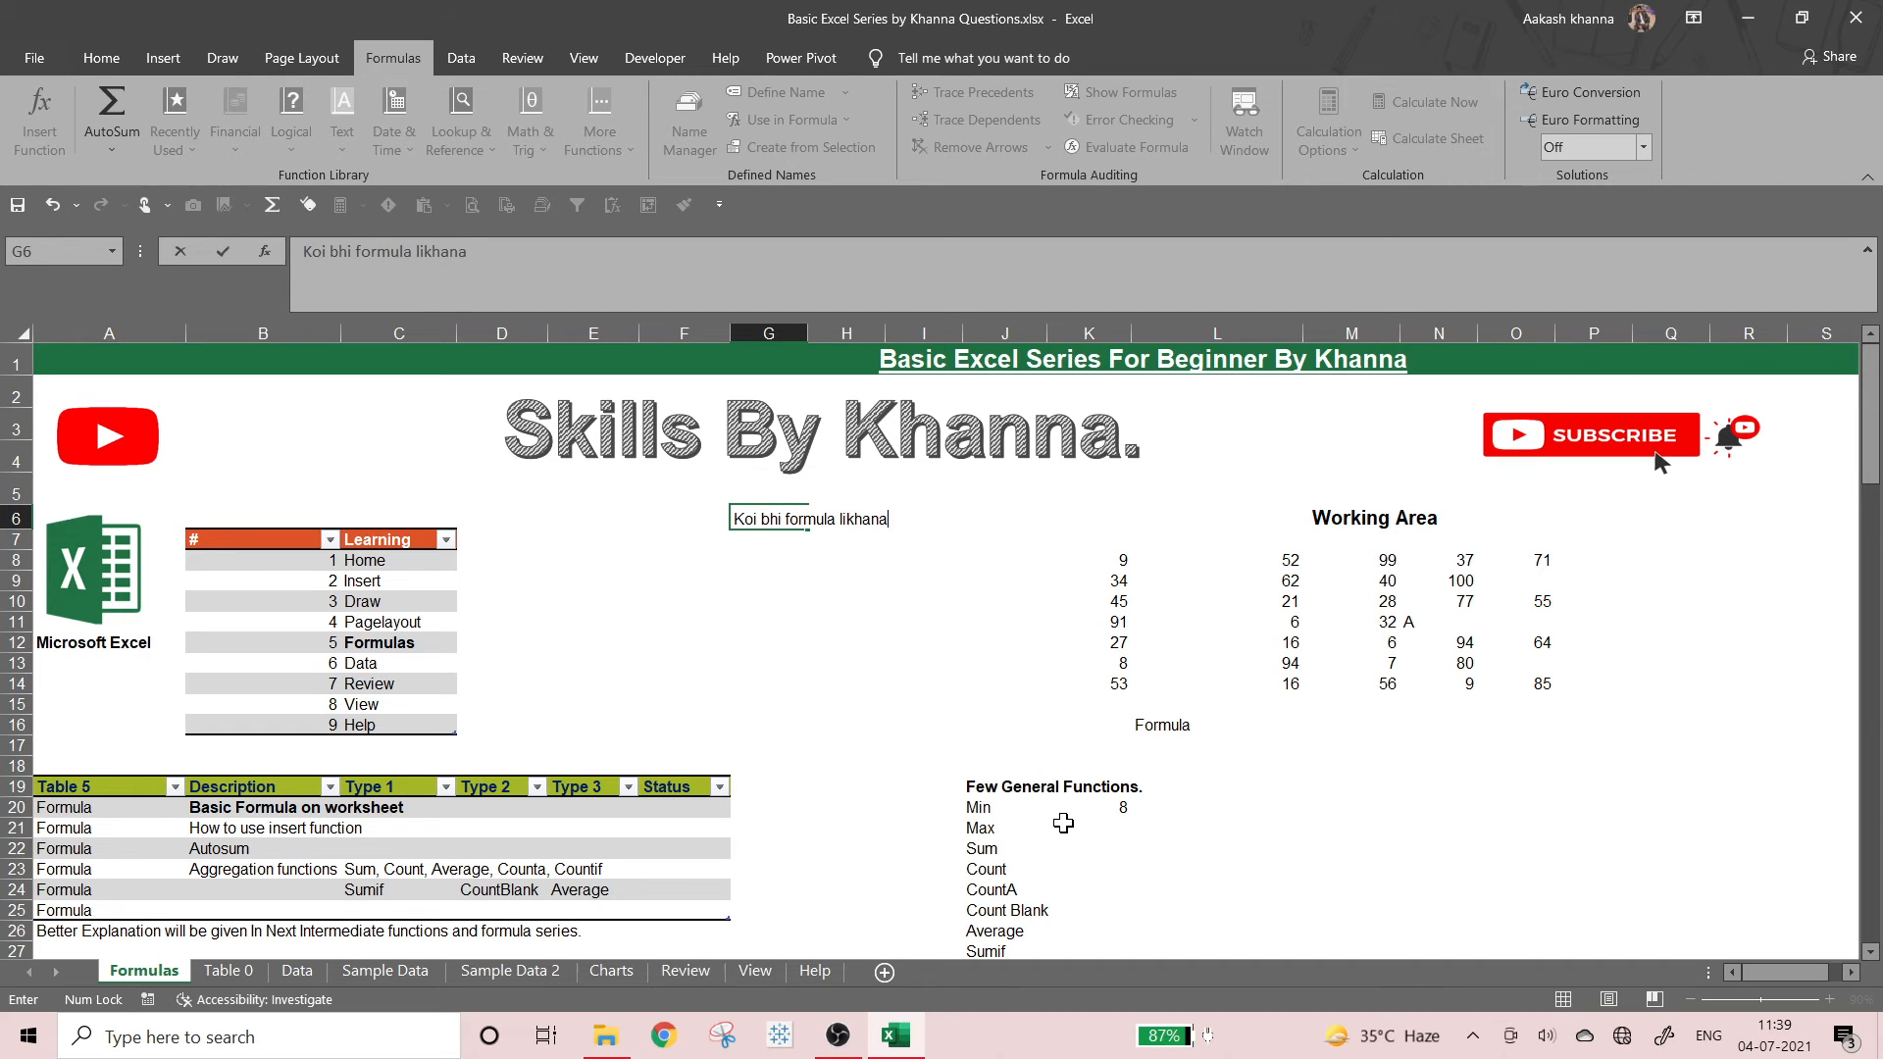
text( hoga)
key(Return)
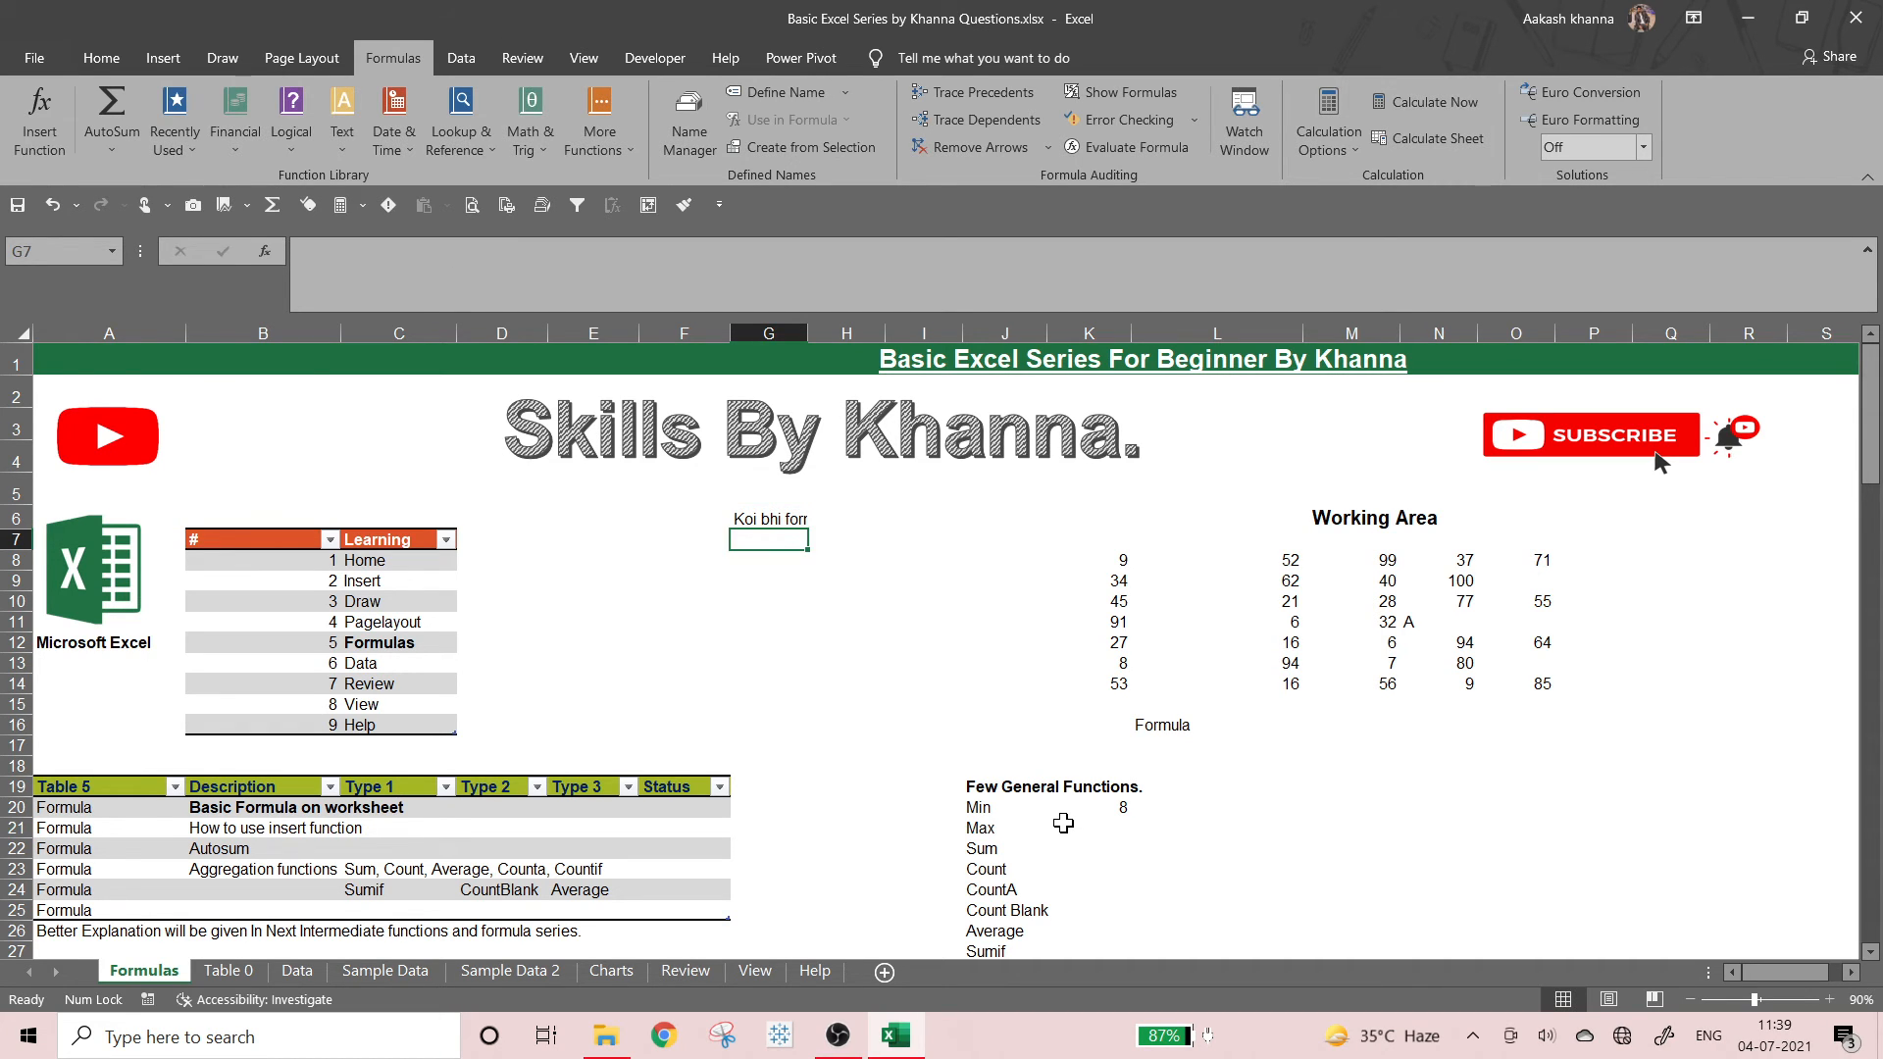
- Continue the note with "equal sign laga kar hi shuru kare." in G7 and a lone "=" in G8
text(equal sign laga kar hi s)
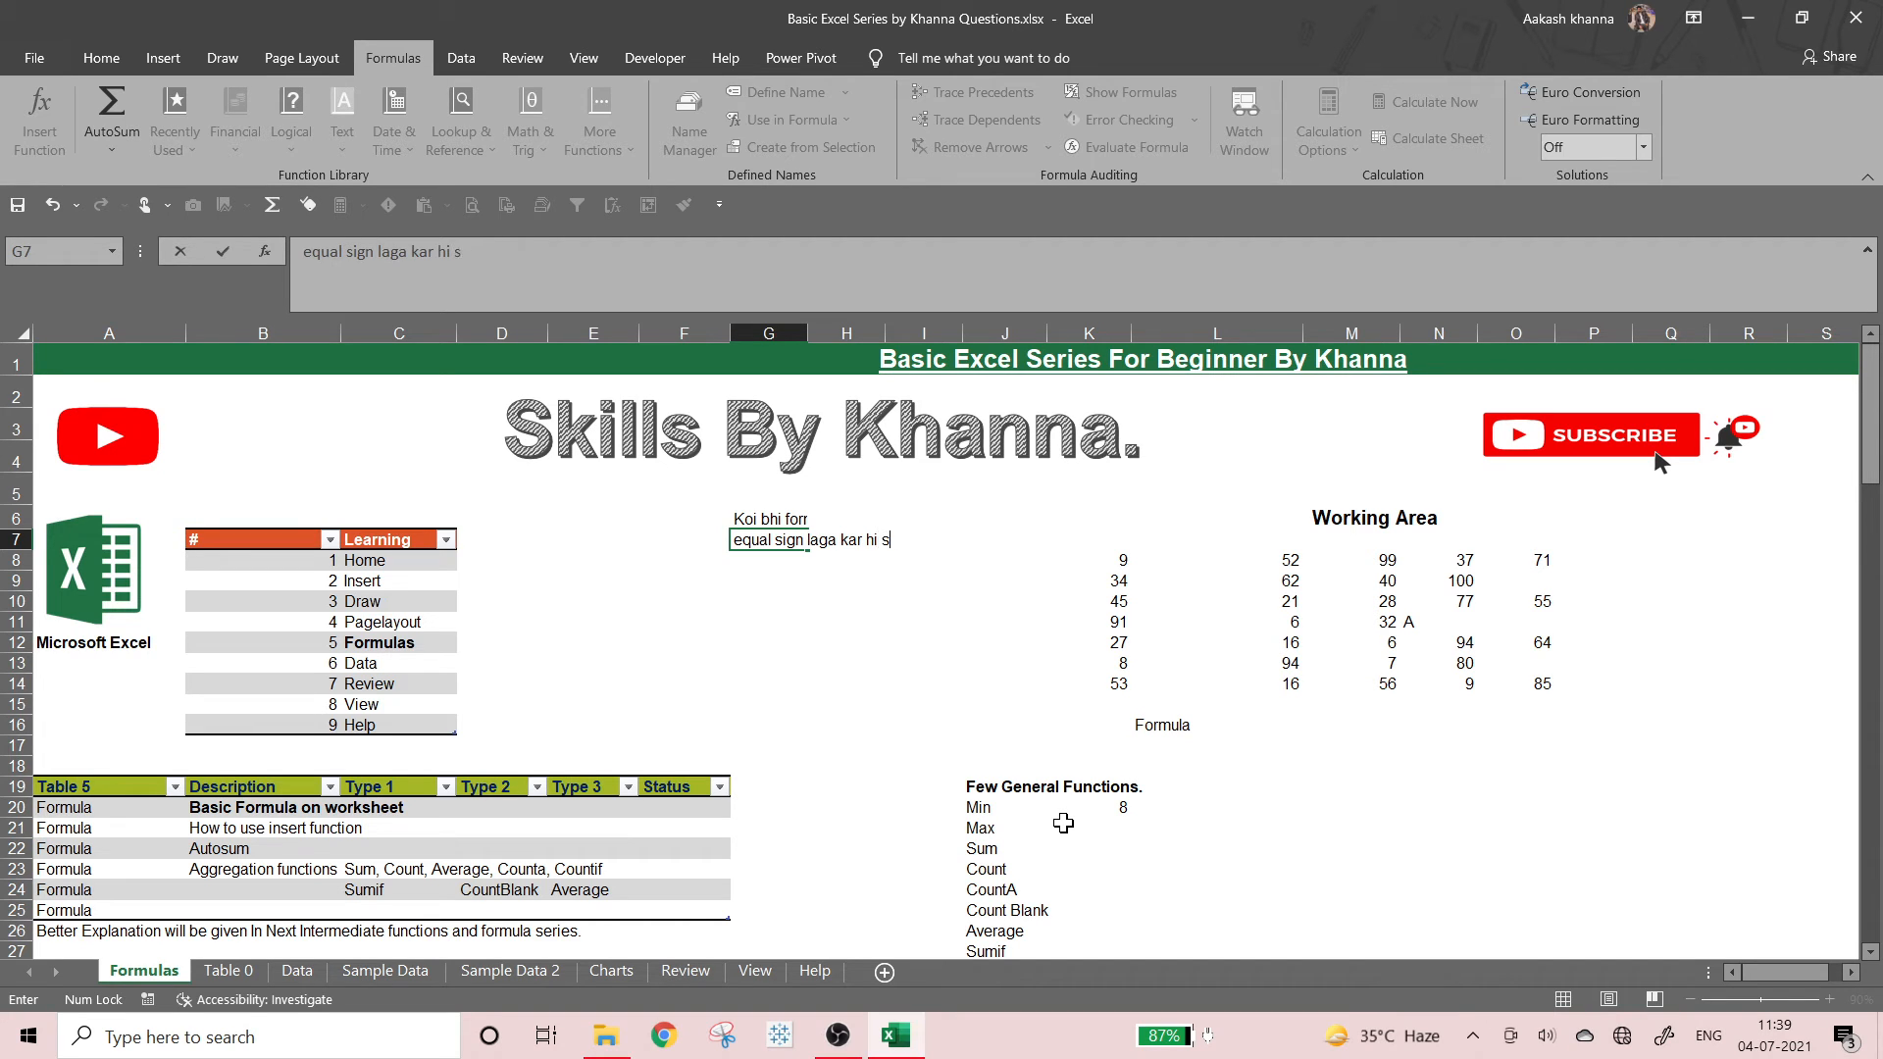
text(huru kare.)
key(Return)
text(=)
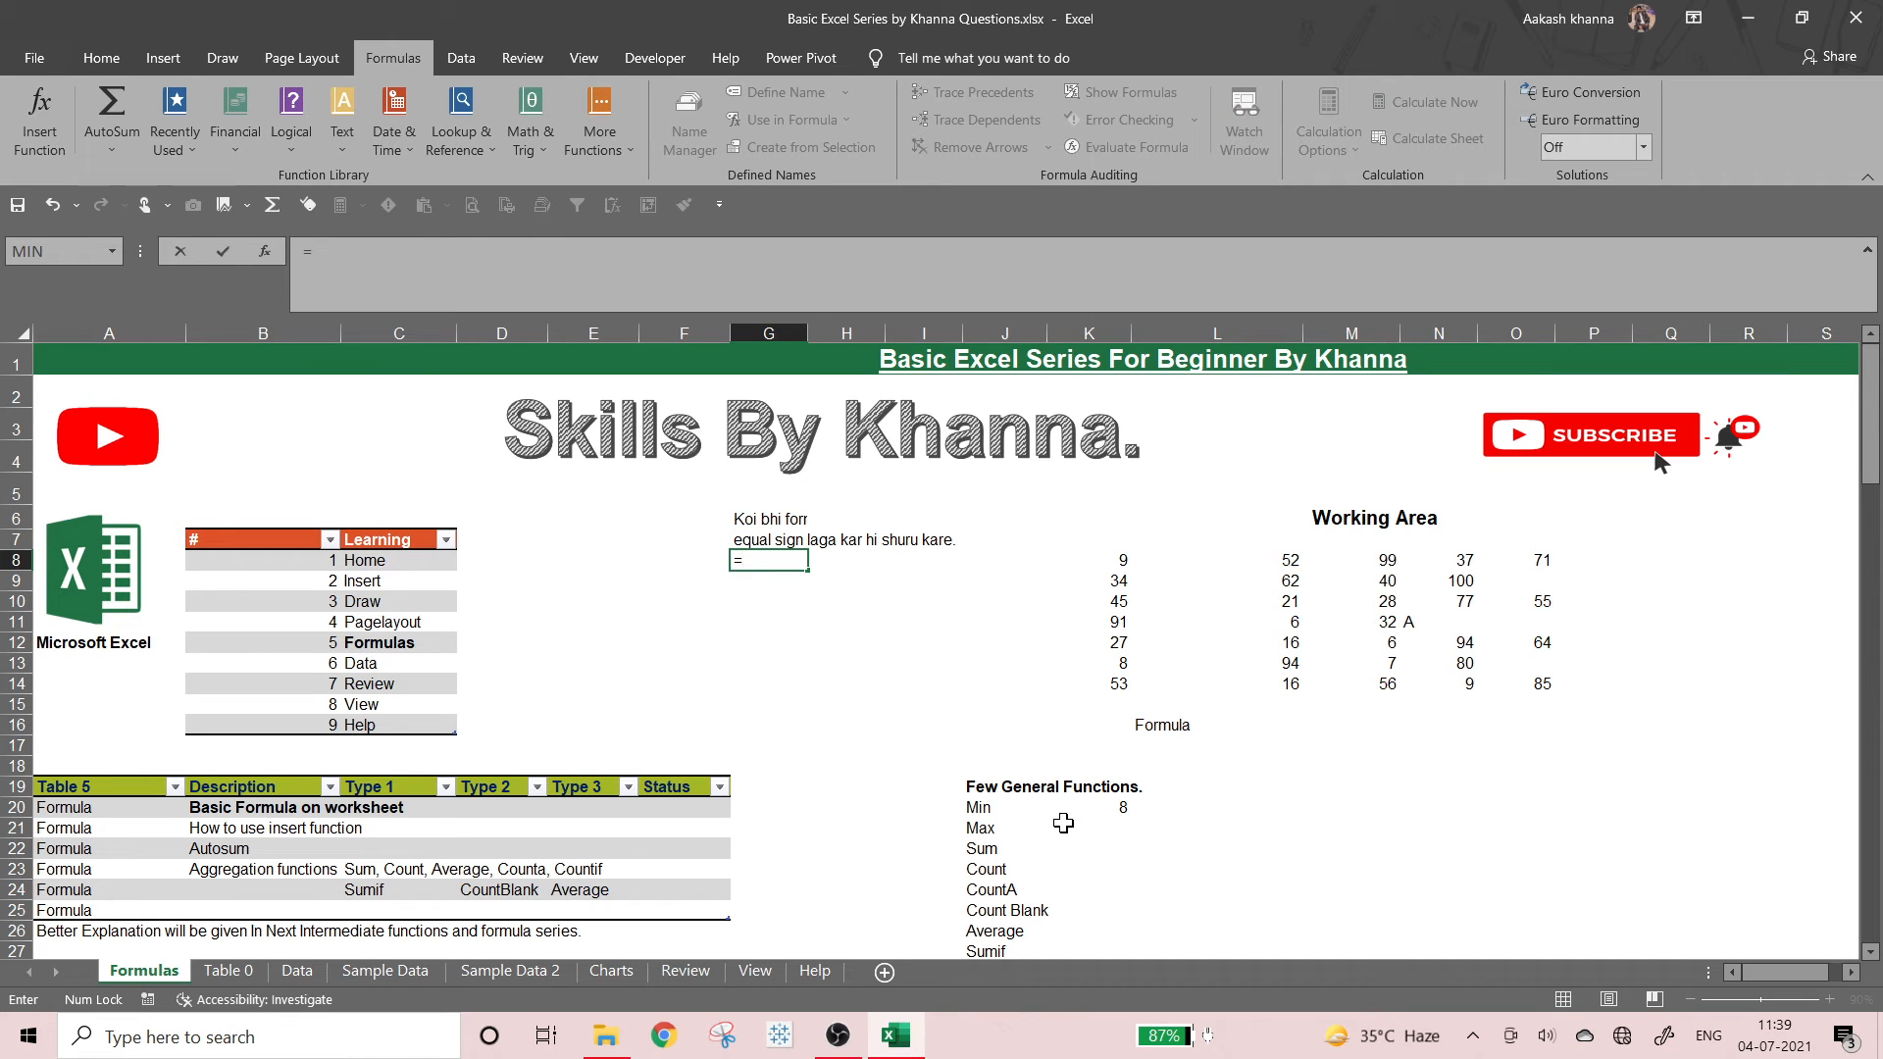
key(Return)
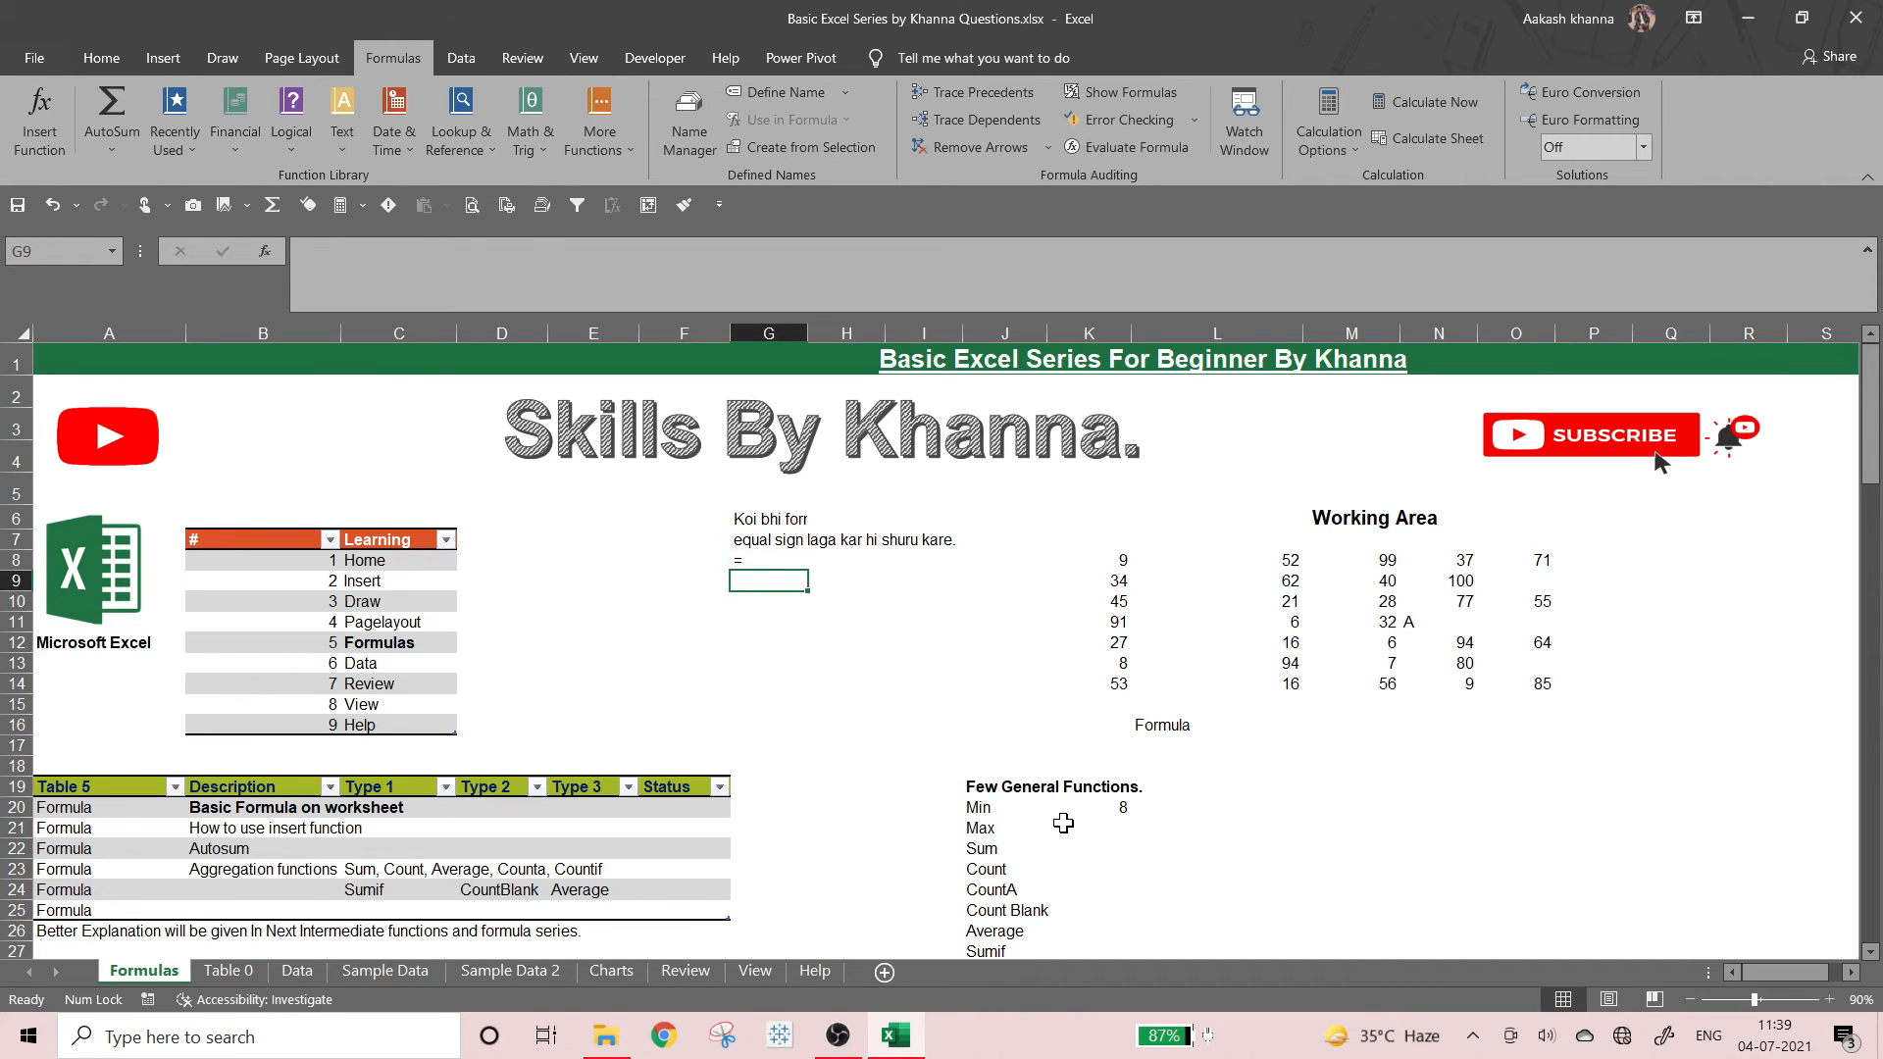
- Enter the formula =MIN(L8:L14) in cell L20 of the Min row
key(Down)
key(Down)
key(Down)
key(Down)
key(Down)
key(Down)
key(Down)
key(Down)
key(Down)
key(Down)
key(Right)
key(Right)
key(Right)
key(Right)
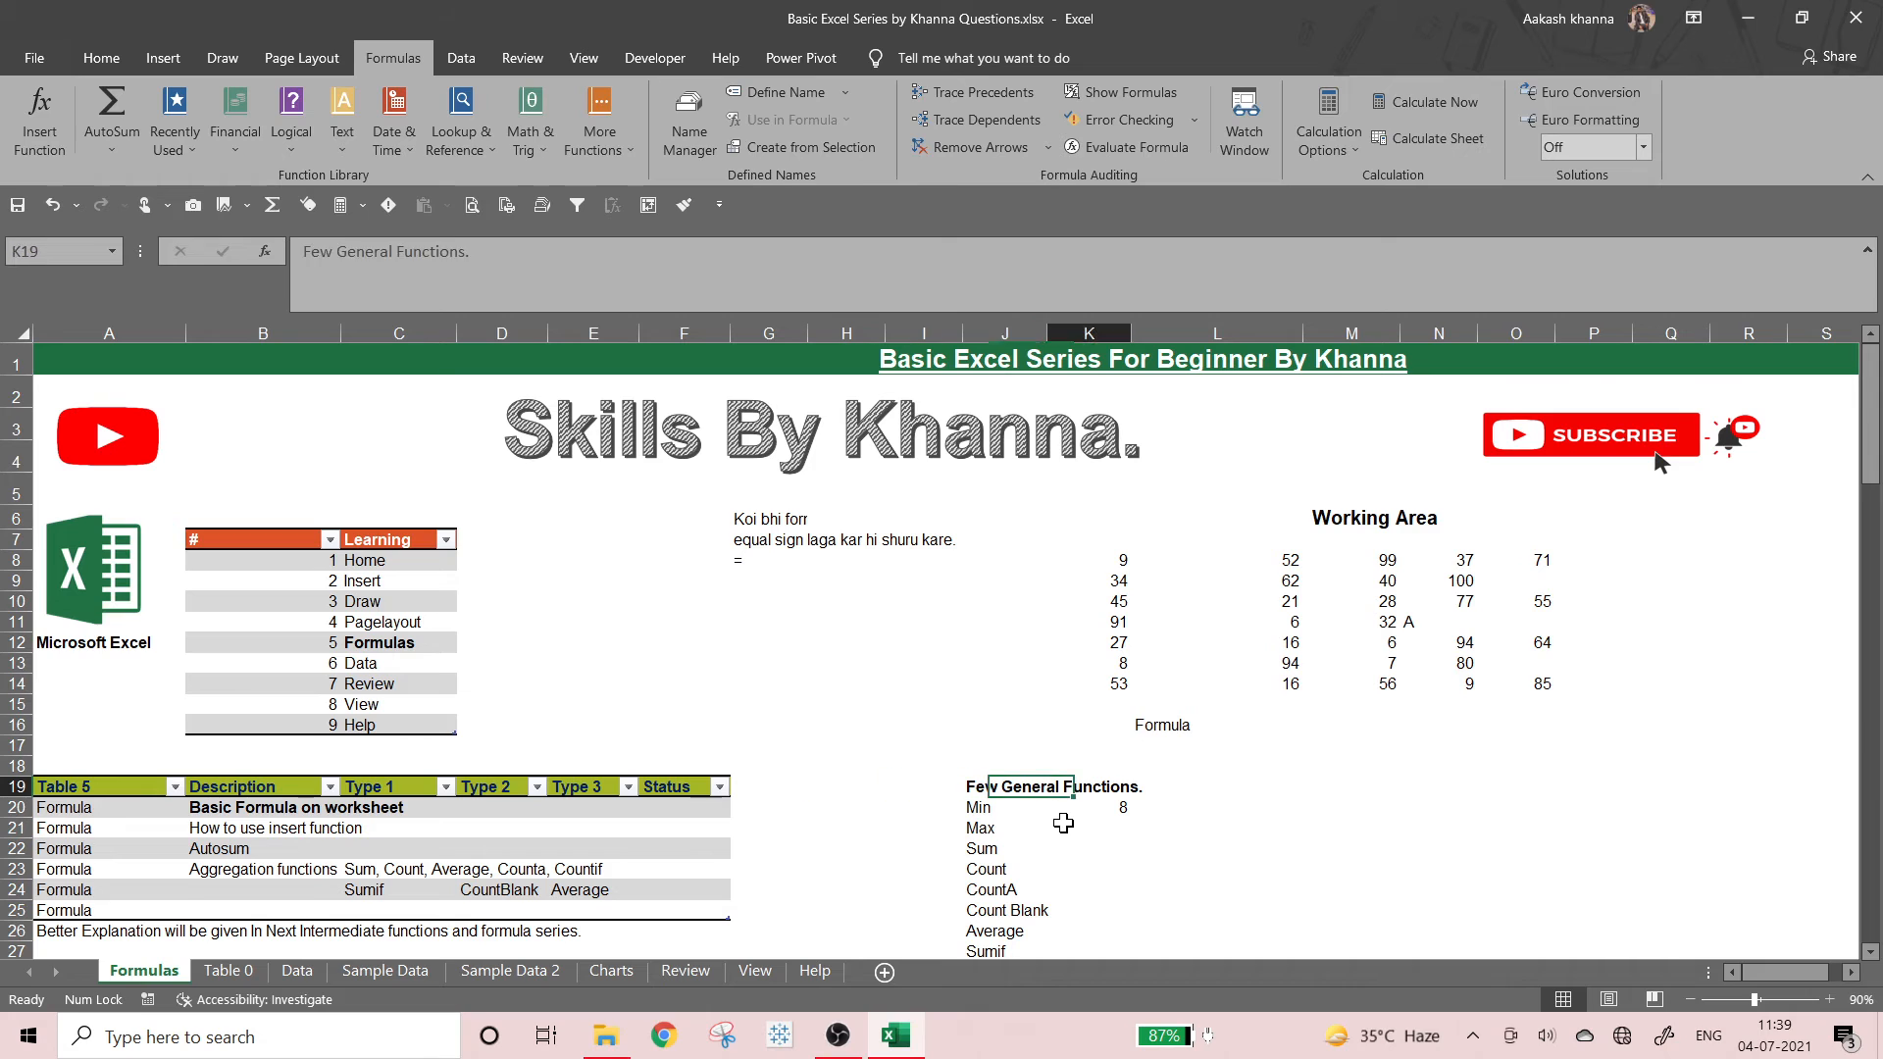
key(Right)
key(Down)
text(=min)
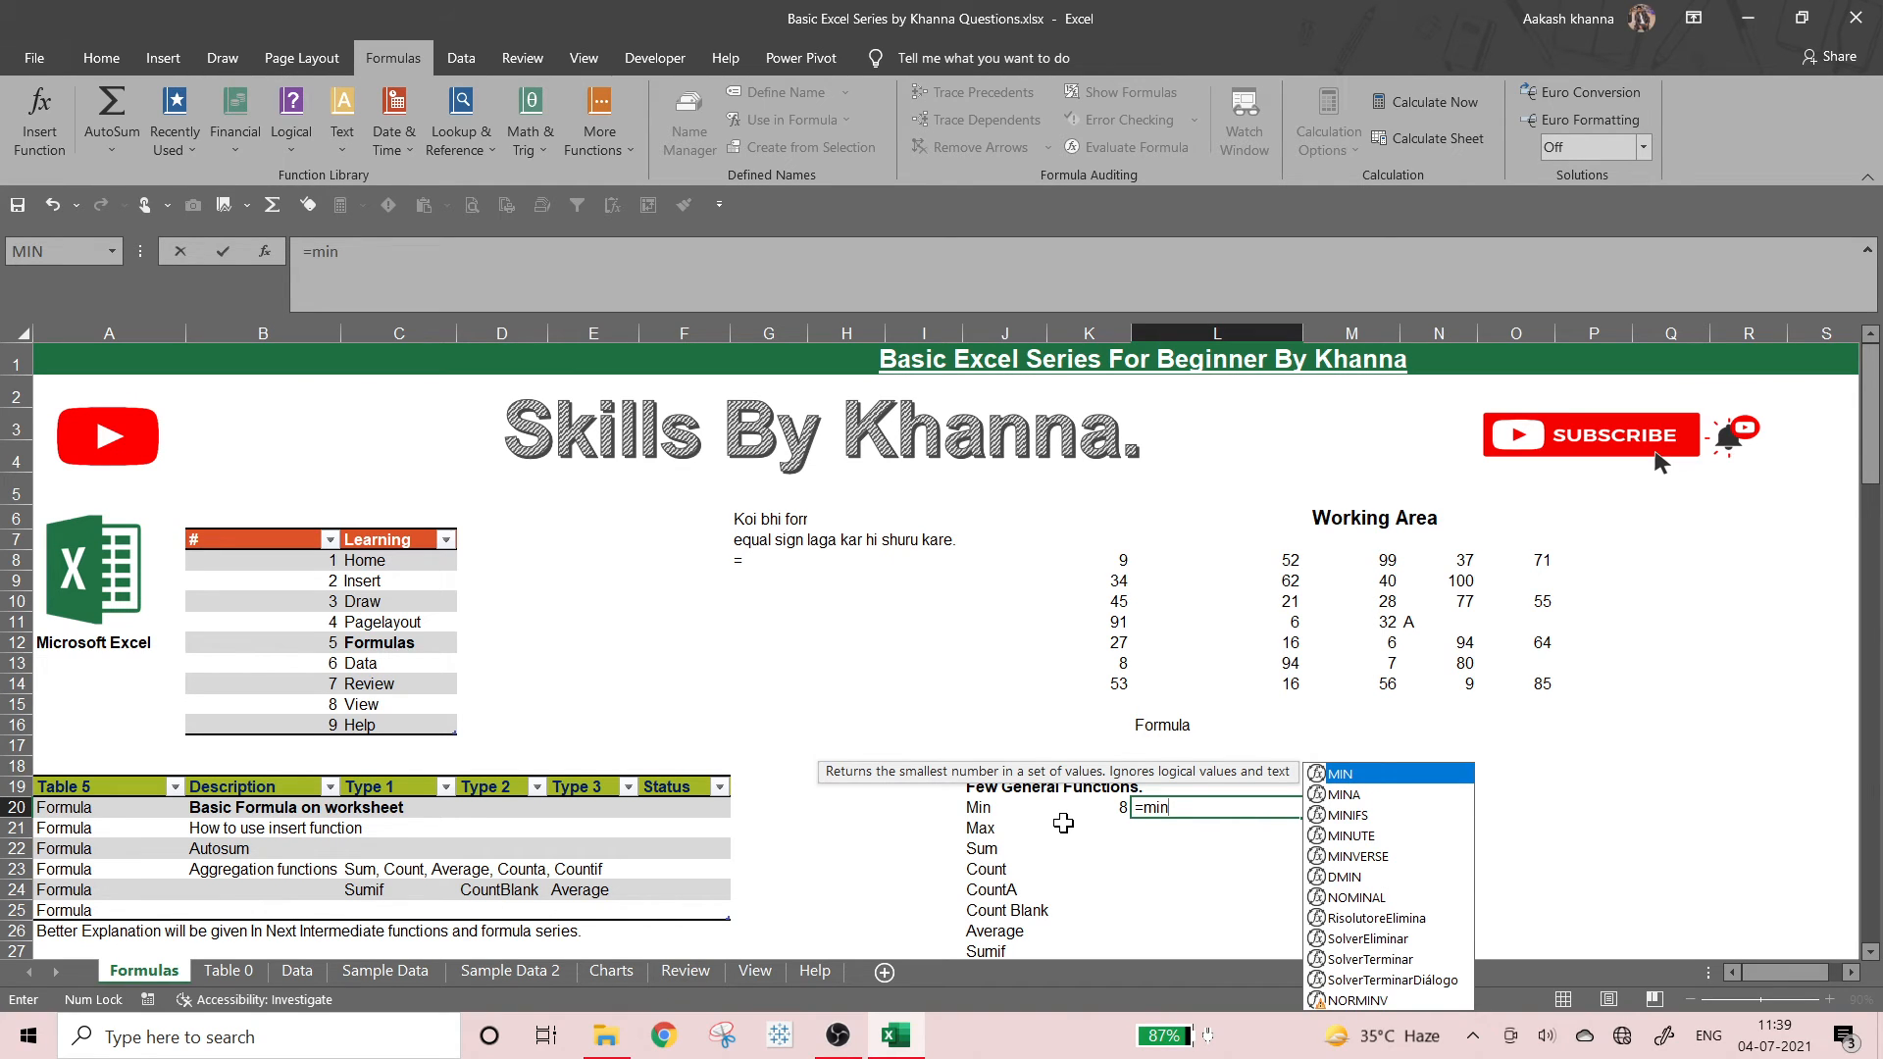
key(Tab)
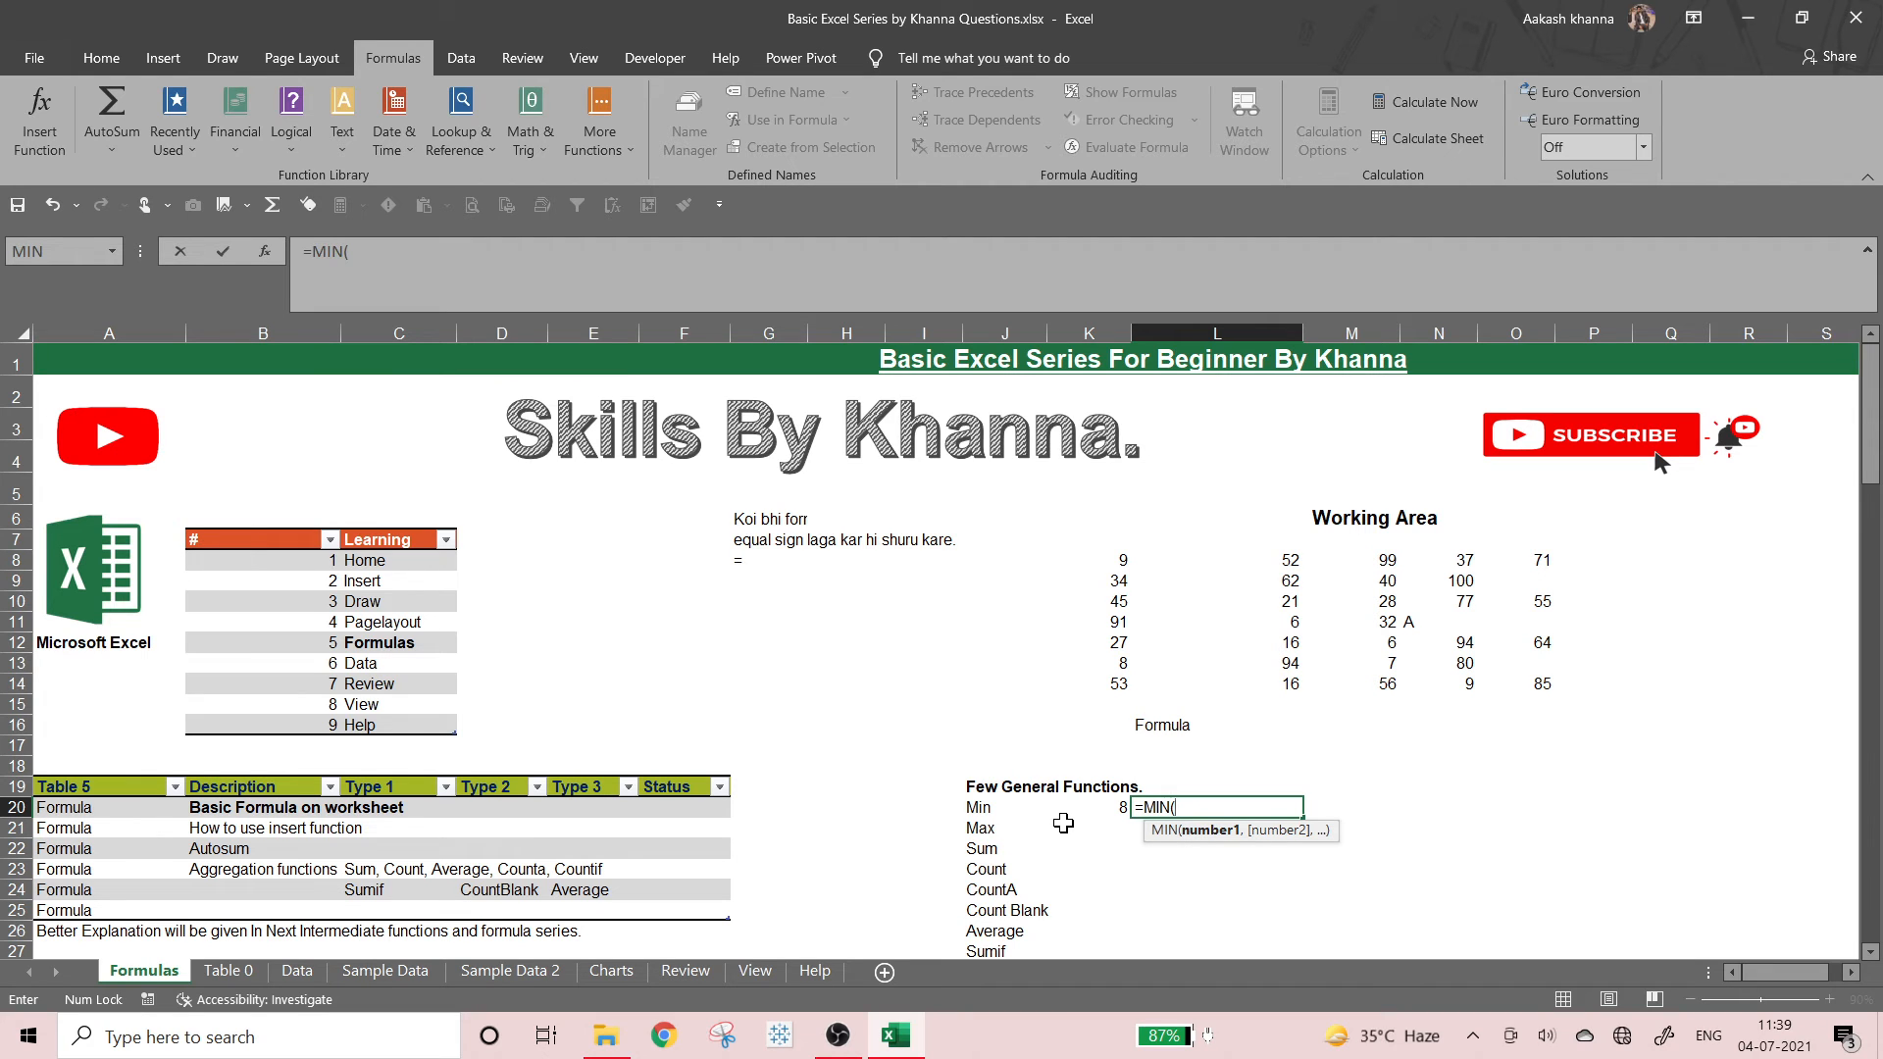
click(1265, 559)
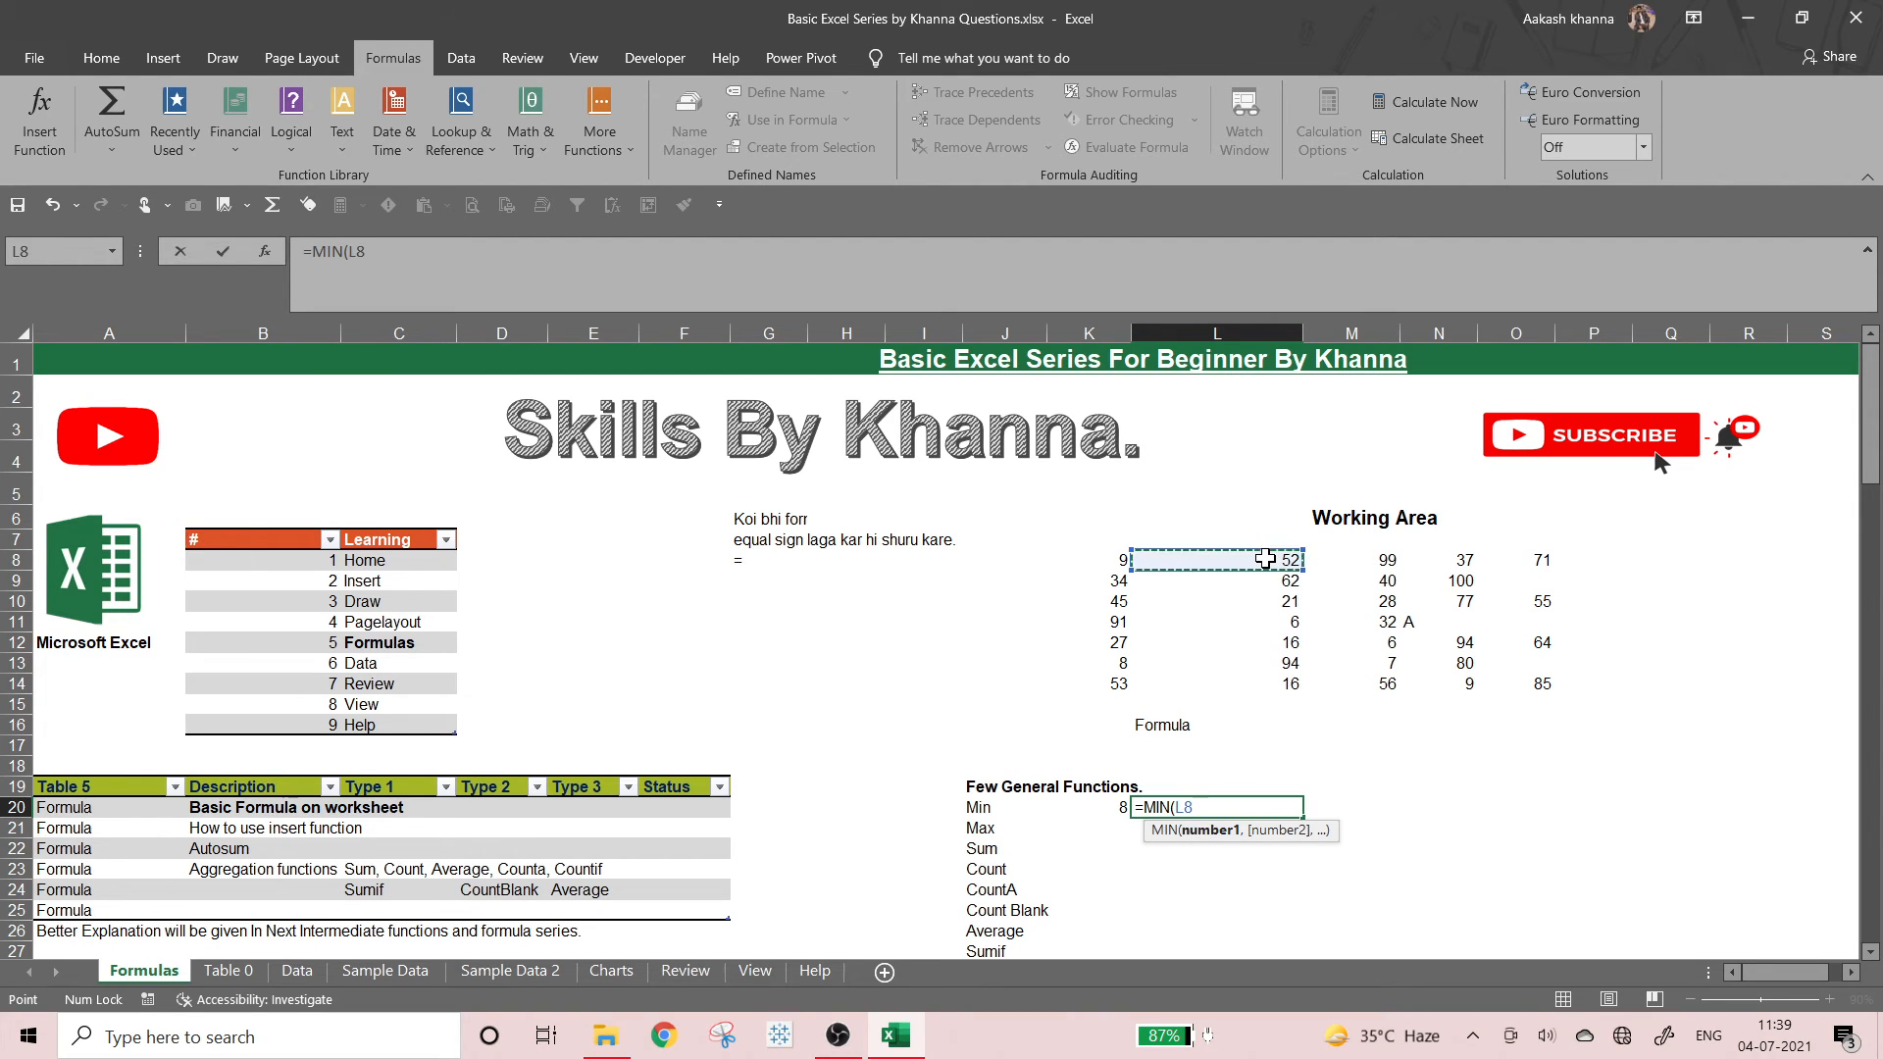
key(shift+Down)
key(shift+Down)
key(shift+Down)
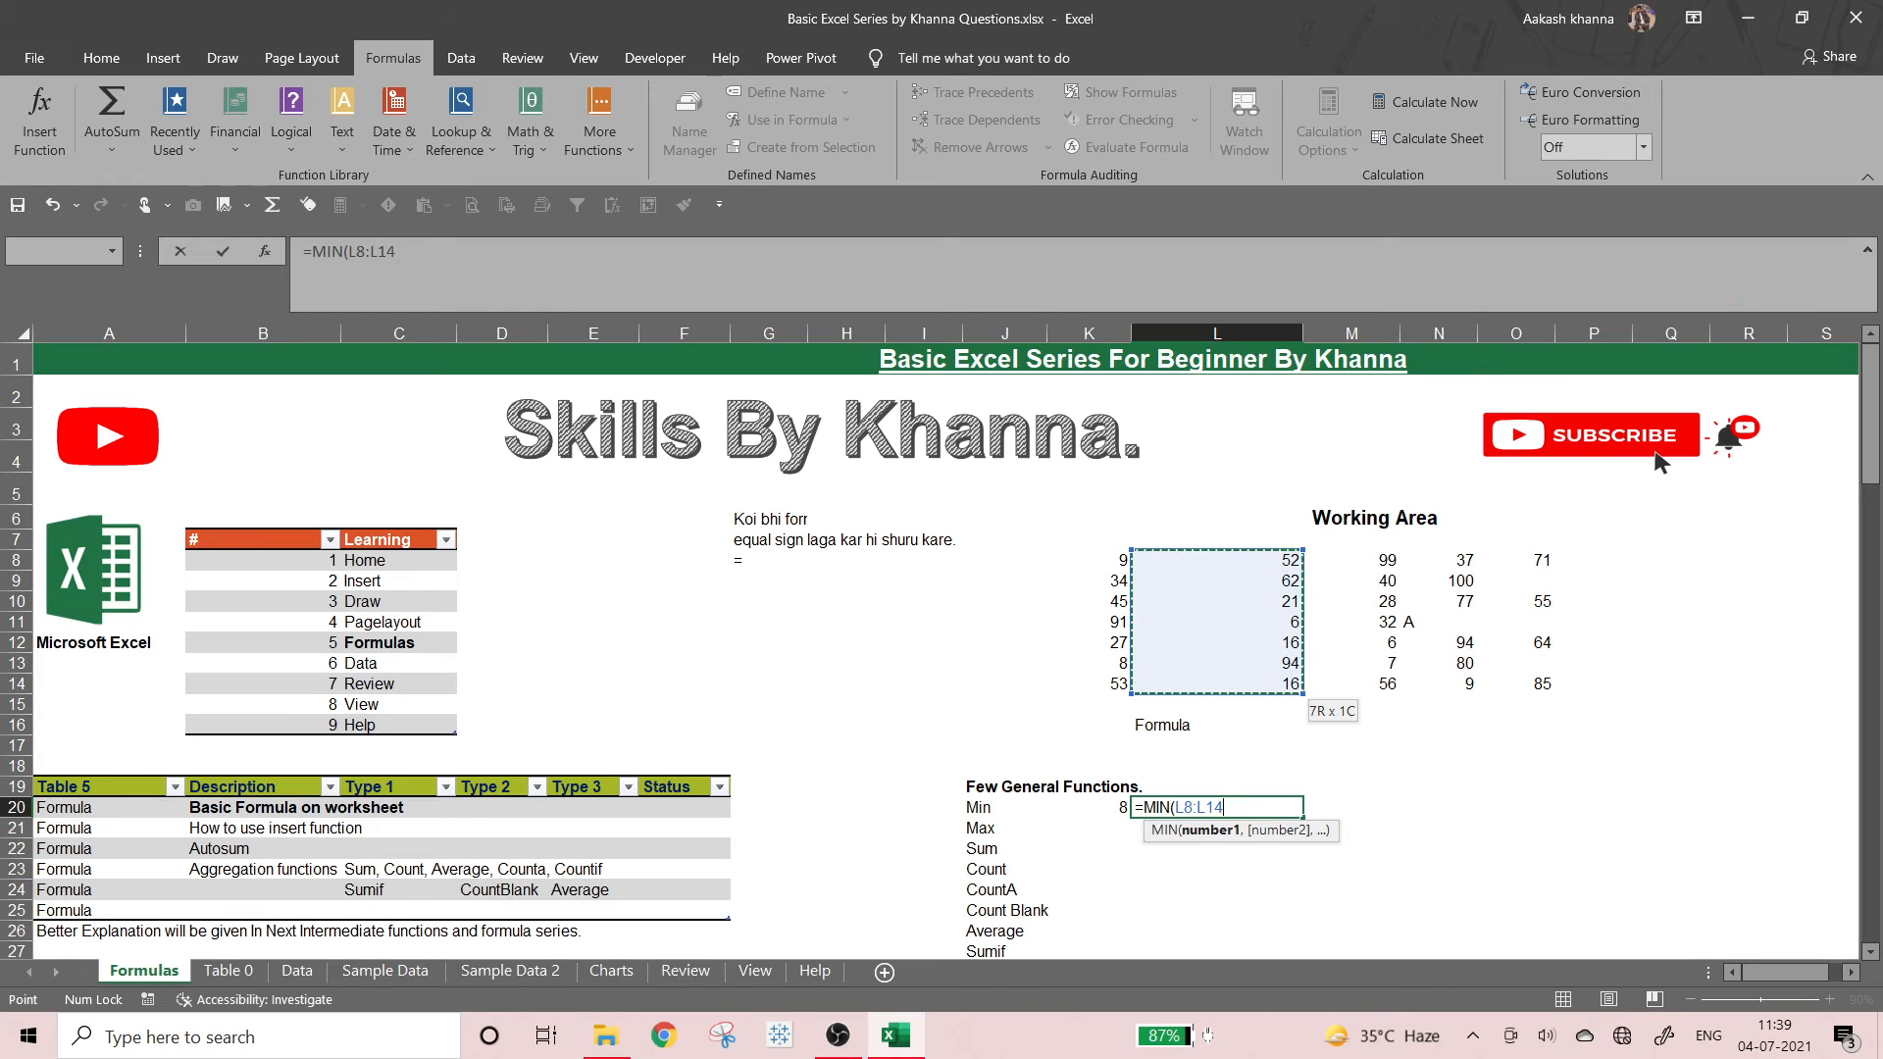
key(alt+Tab)
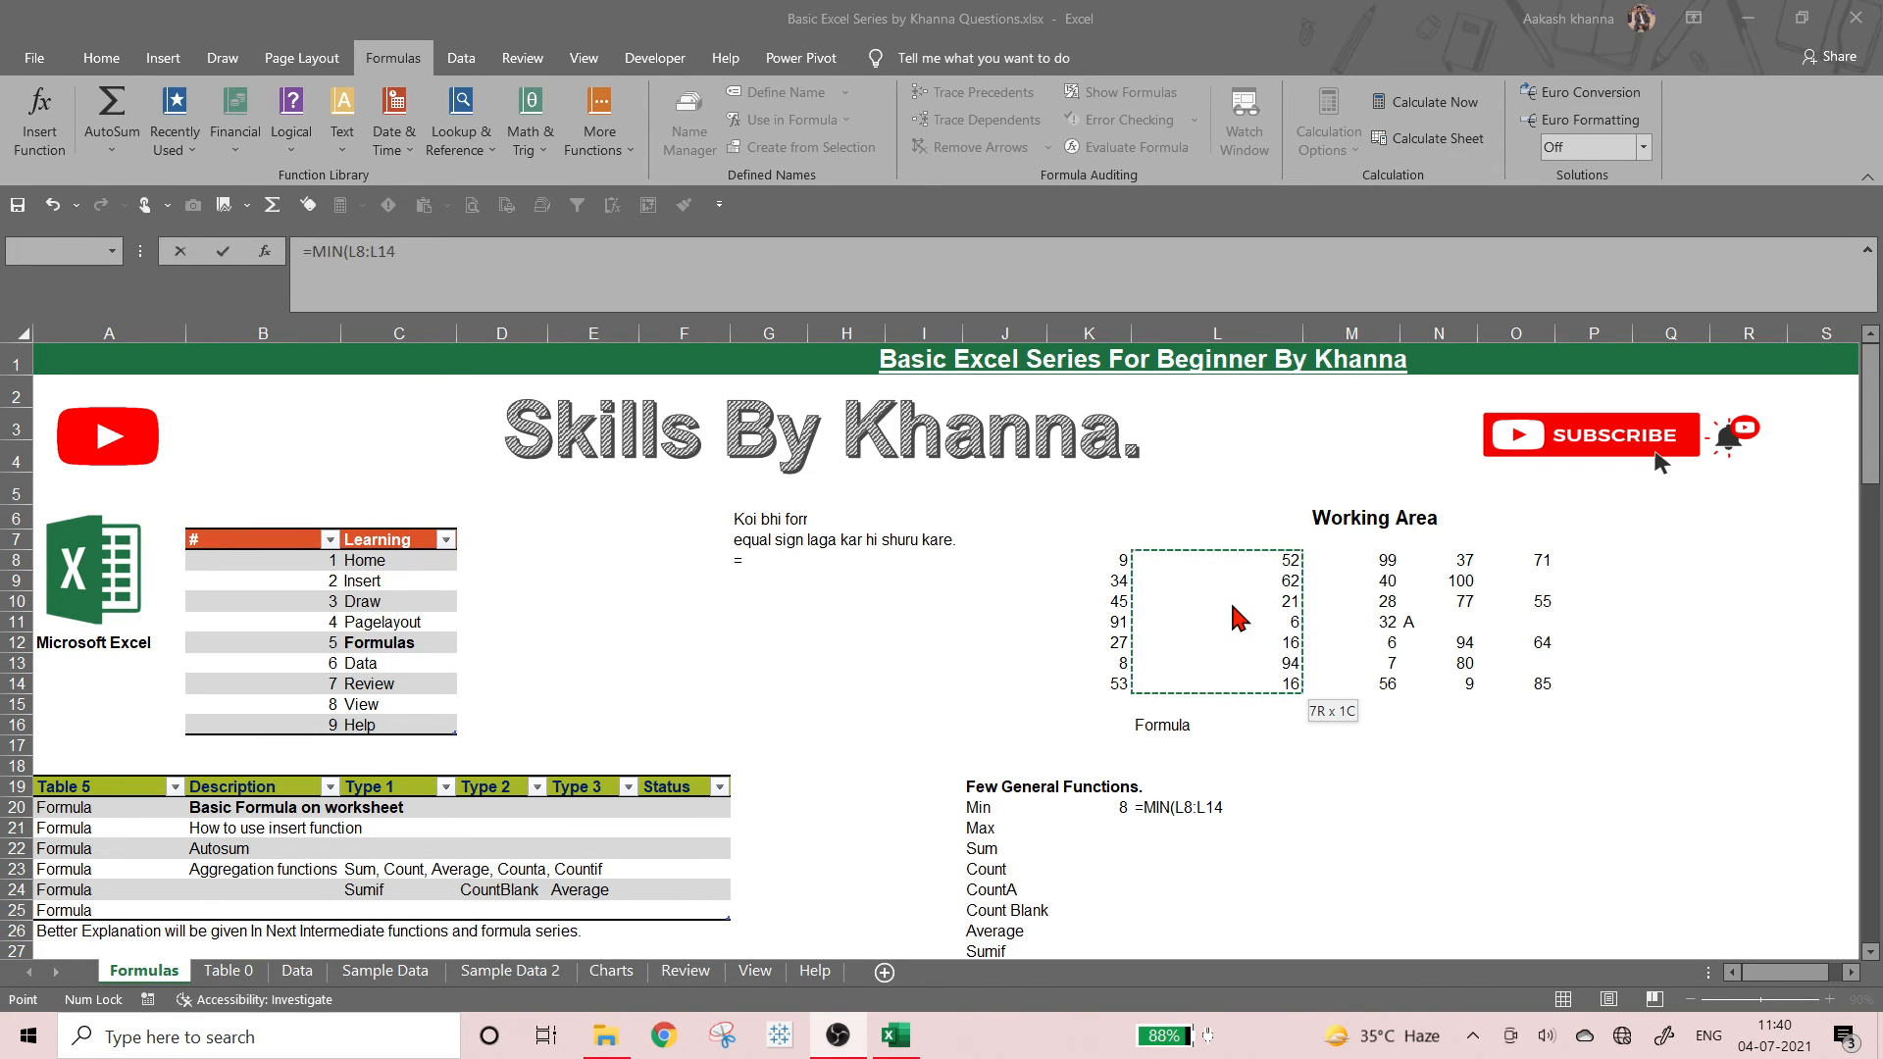
click(668, 291)
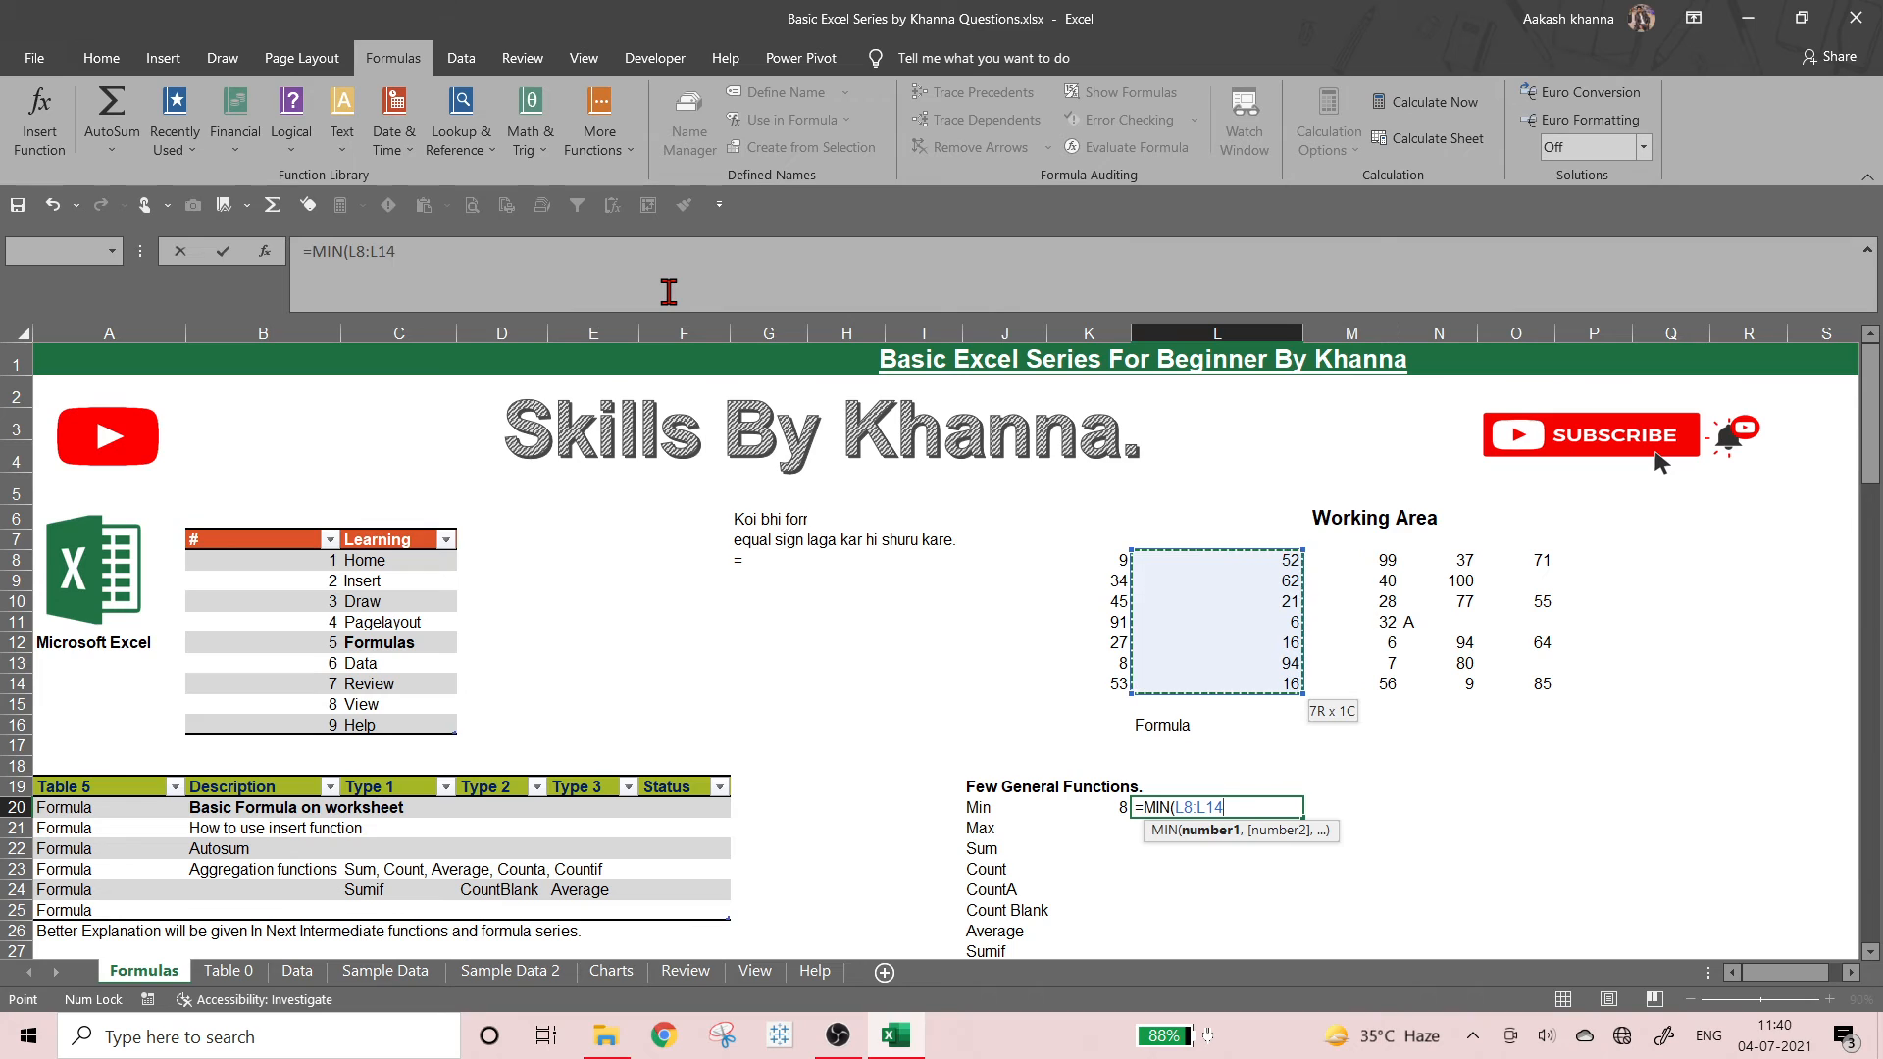
text())
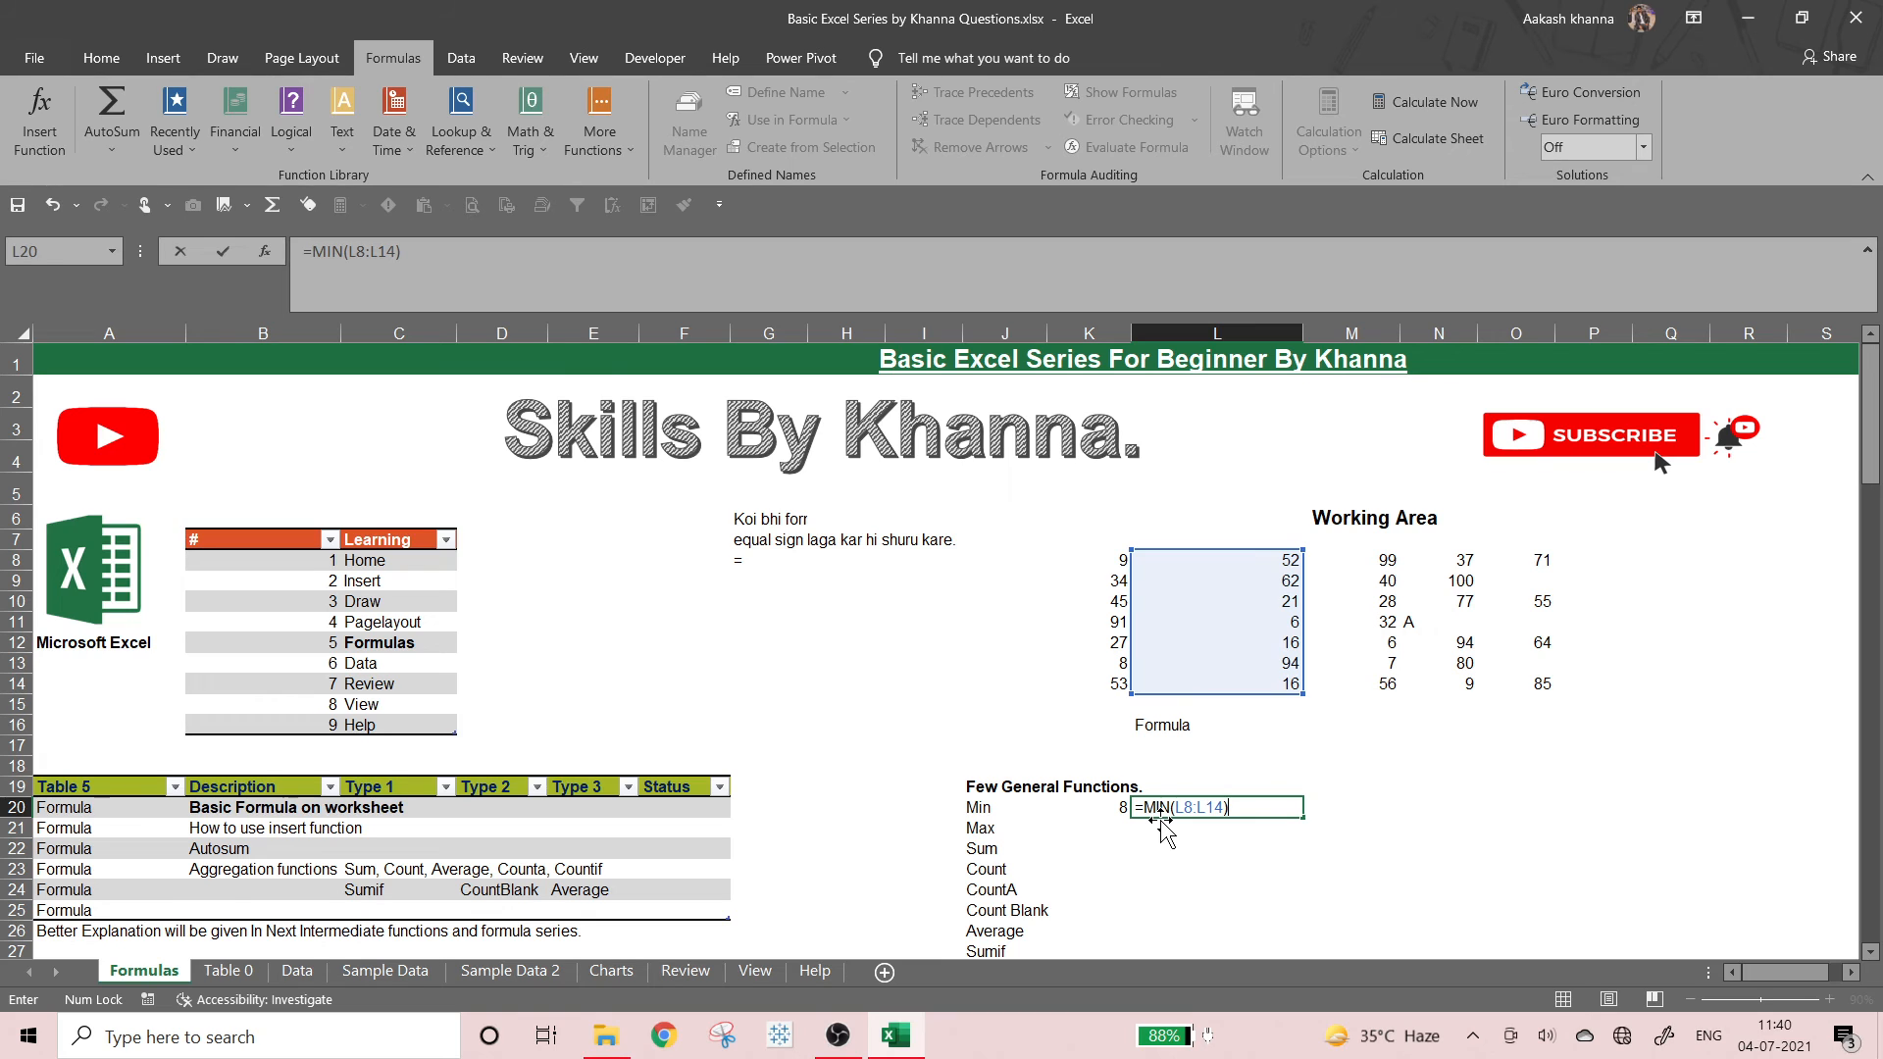
key(Return)
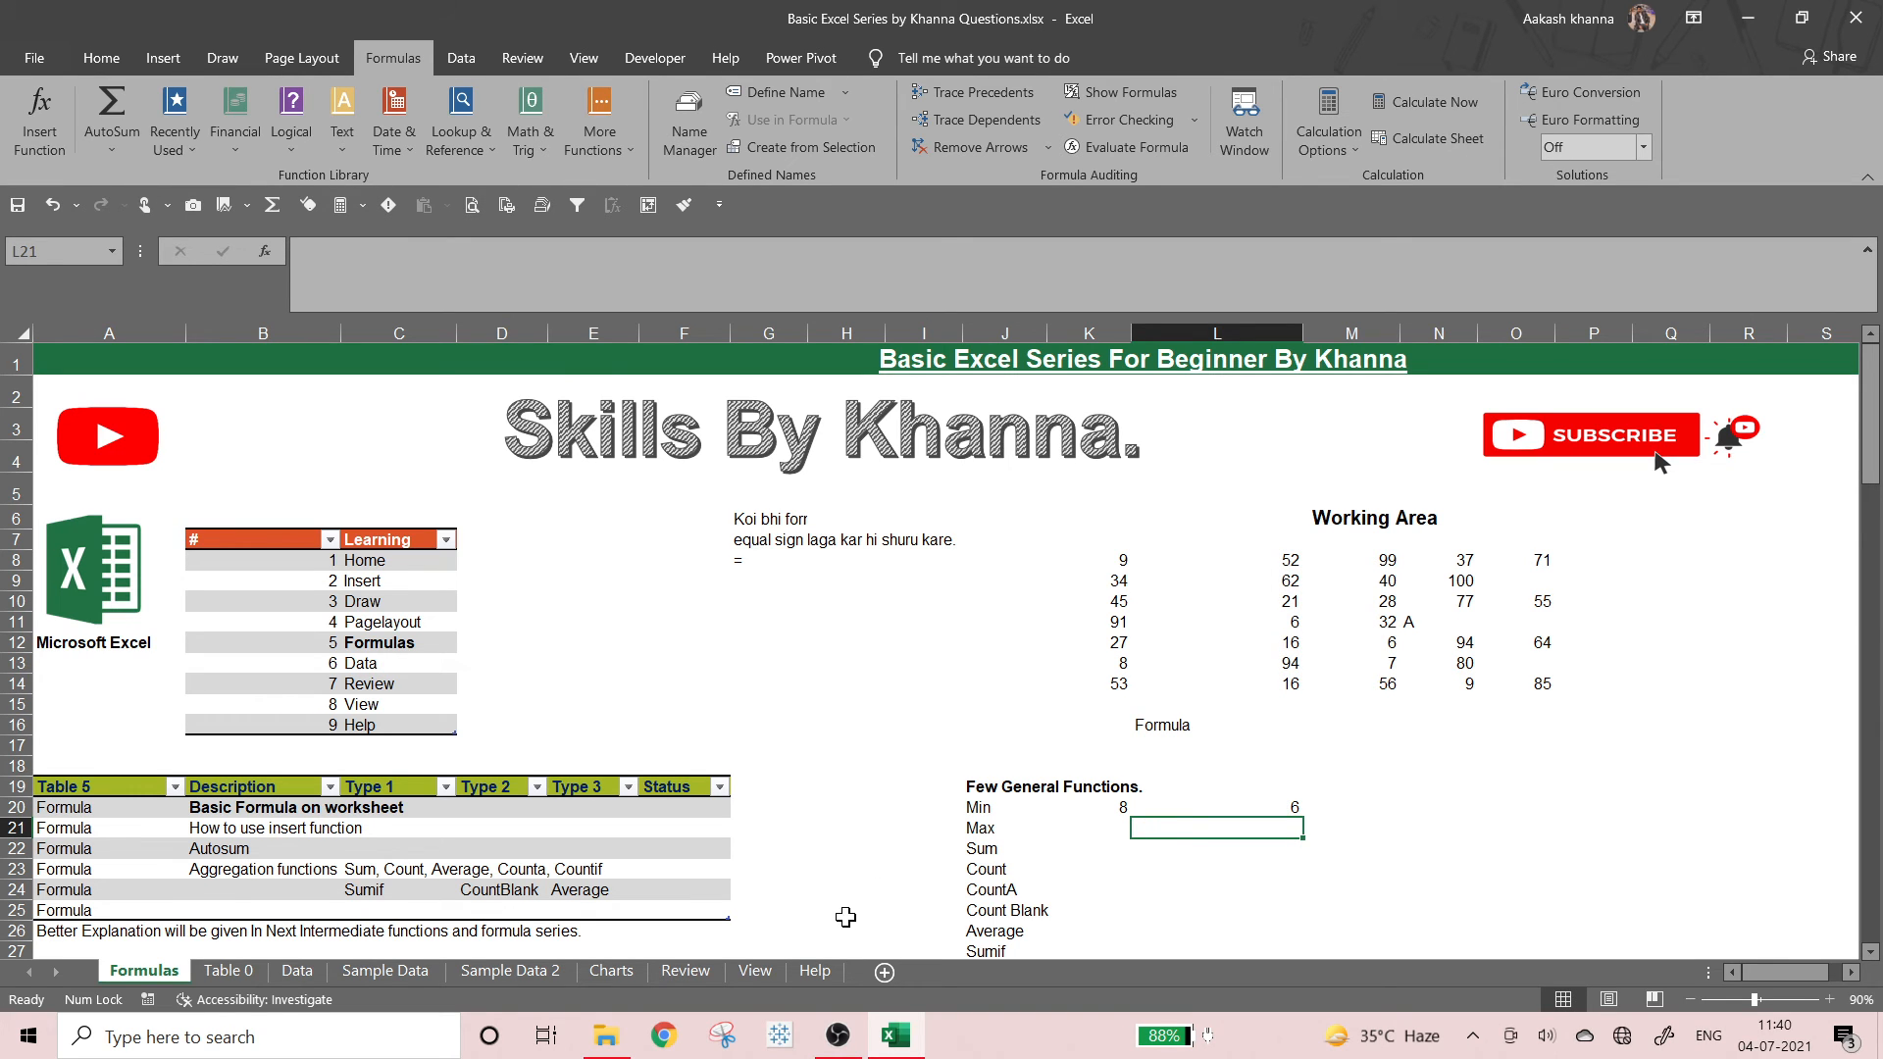
- Enter the formula =MIN(M8:M14) in cell M20 of the Min row
click(1250, 807)
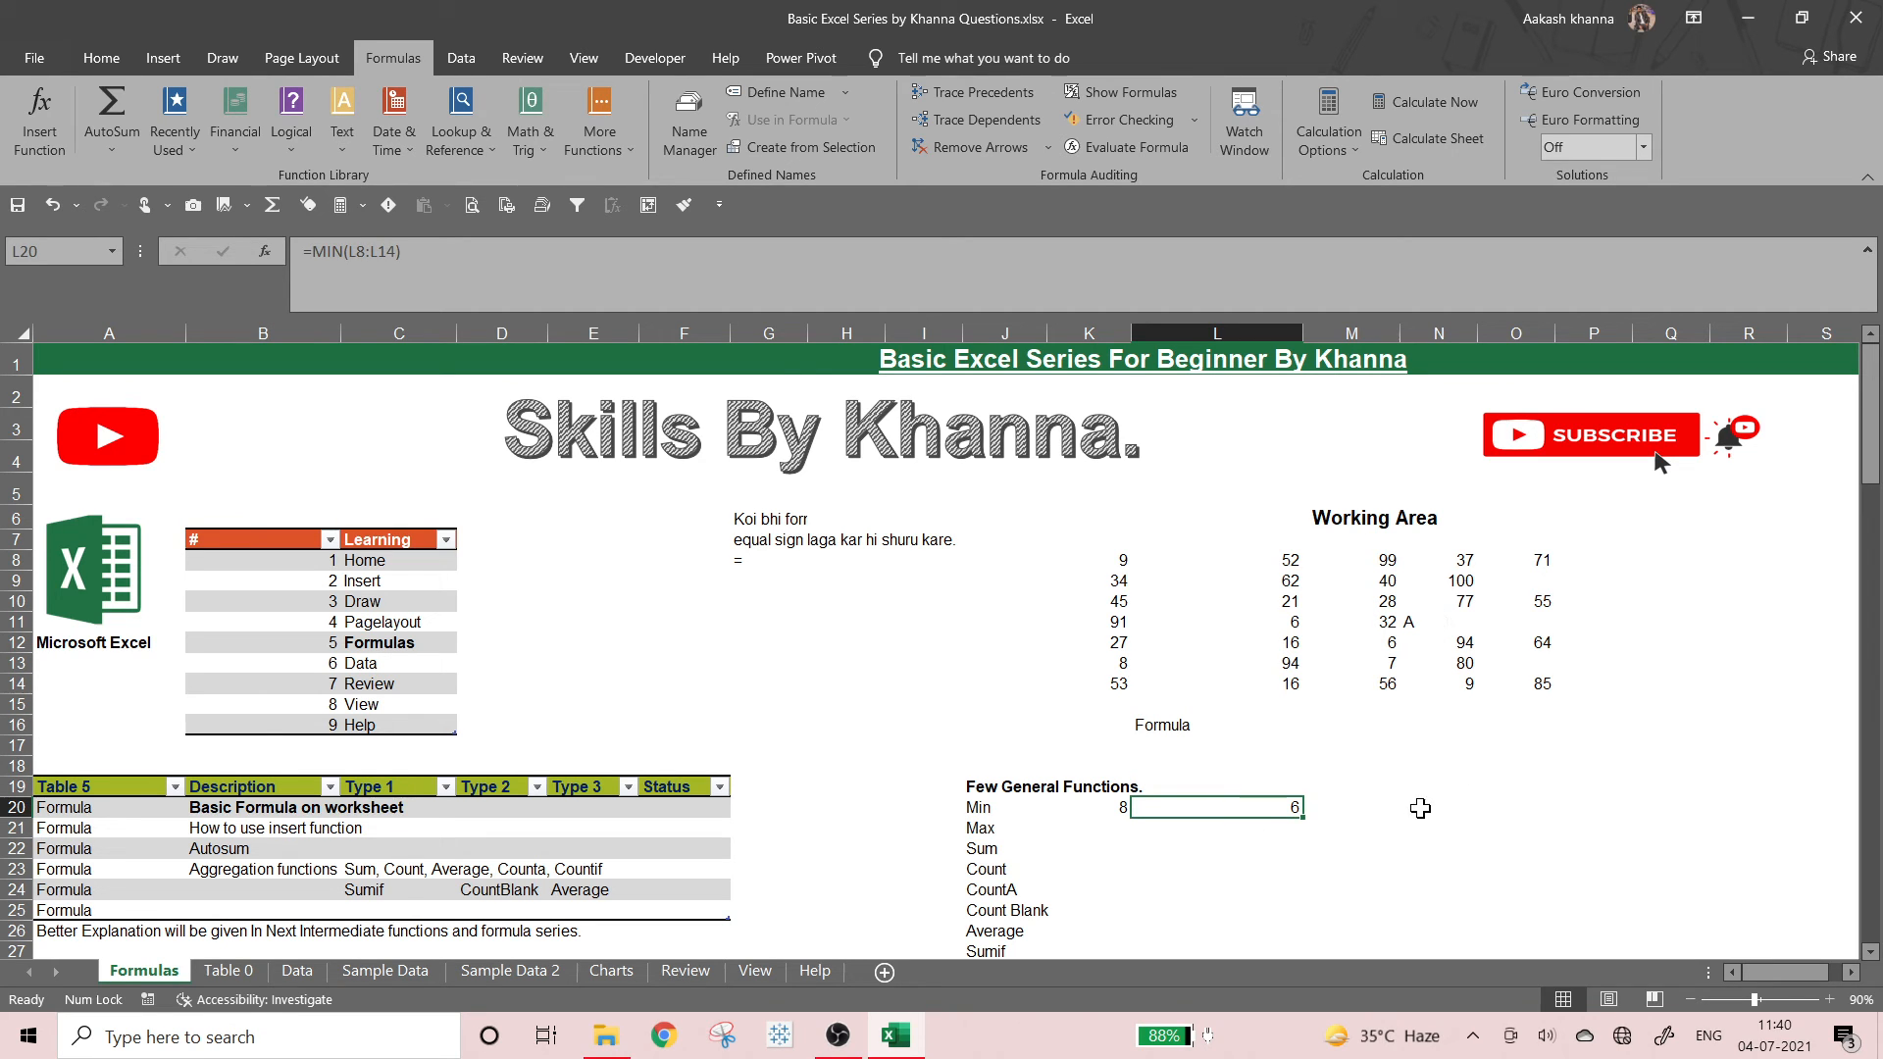
click(1362, 820)
click(1363, 809)
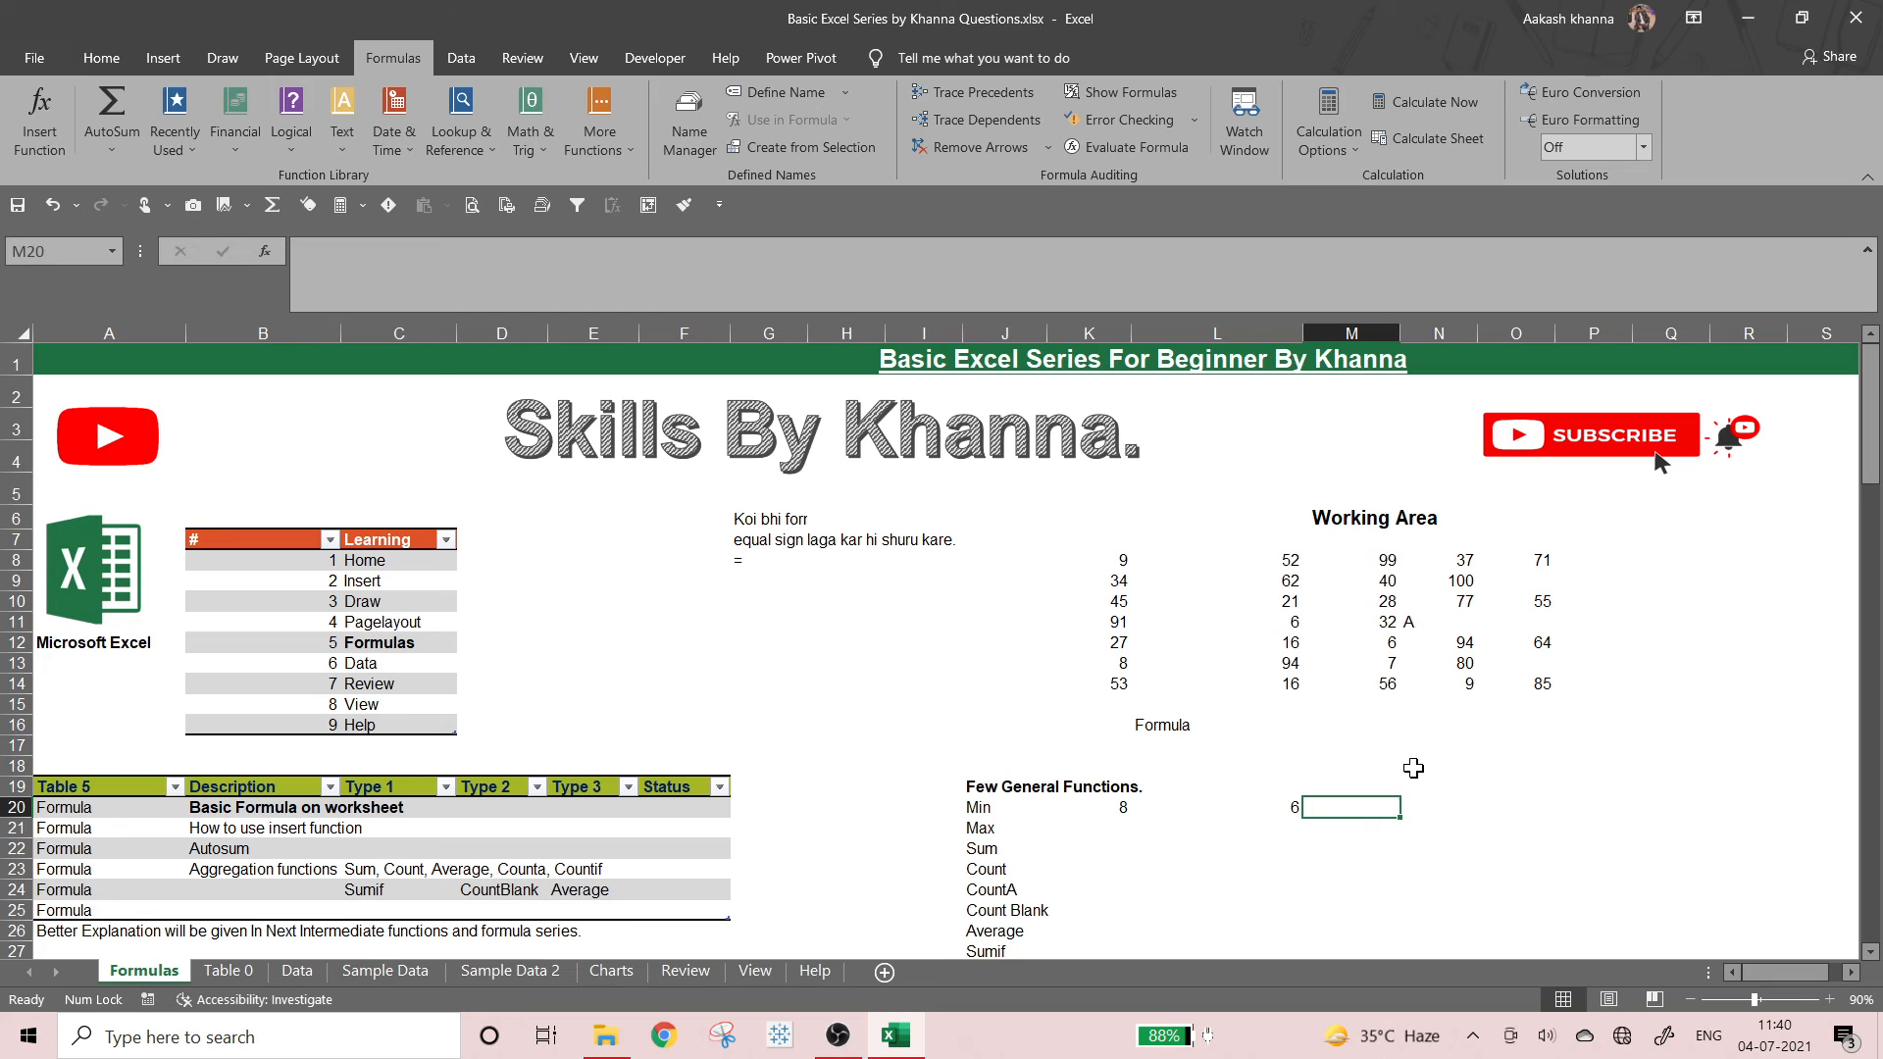
text(=)
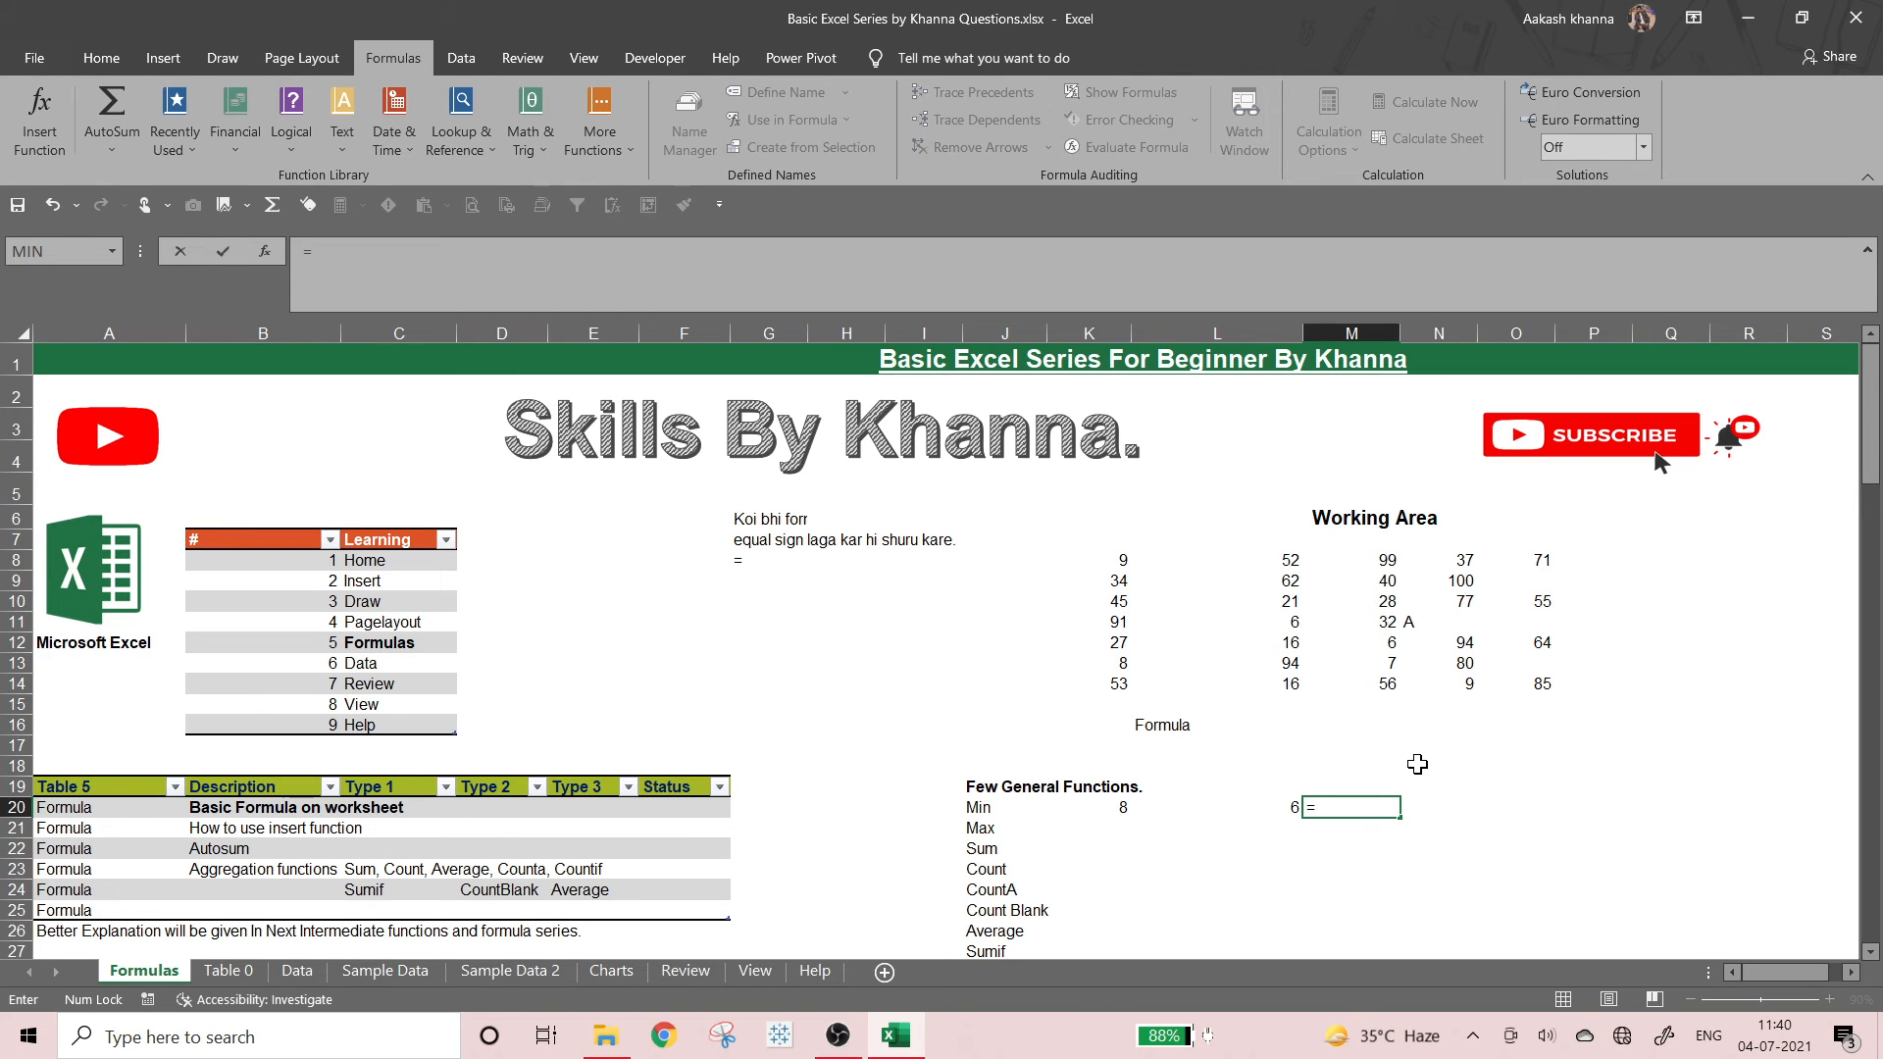
text(MIN()
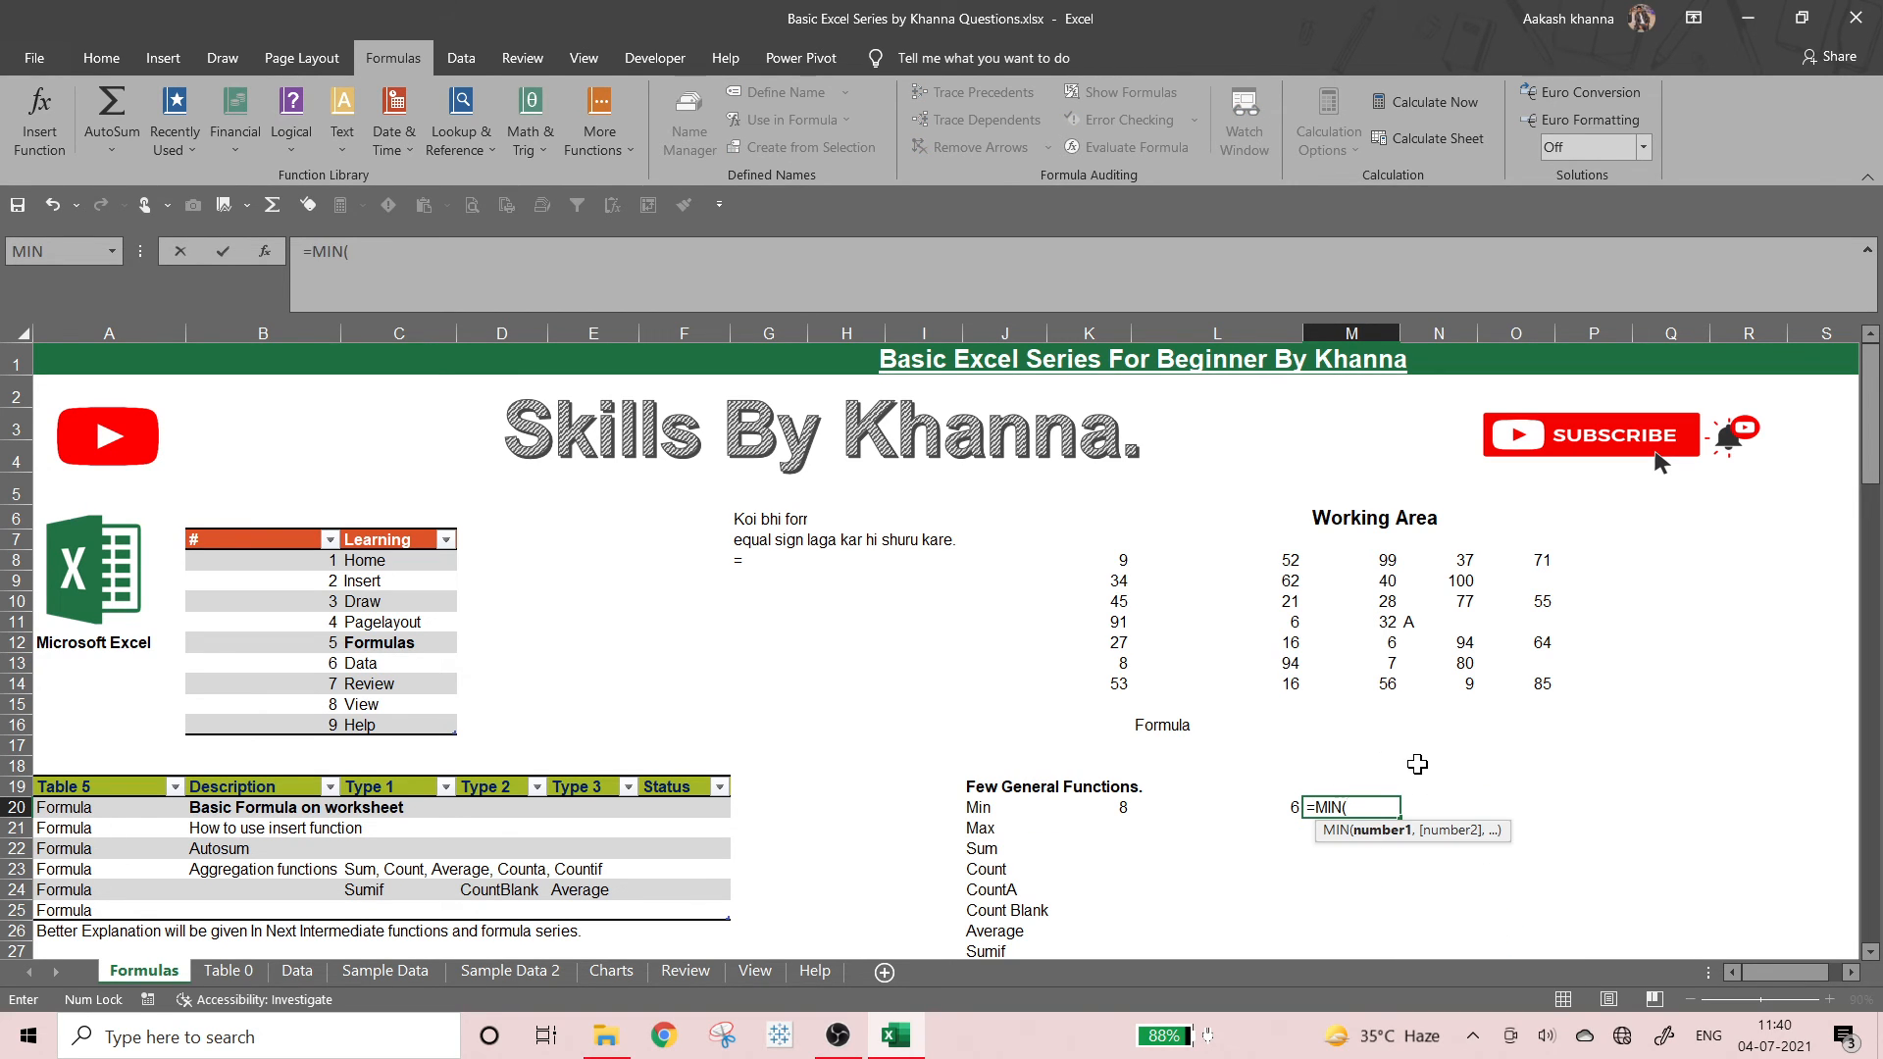
key(Up)
key(Up)
key(Up)
key(Up)
key(Up)
key(Up)
key(Up)
key(Up)
key(Up)
key(Up)
key(Up)
key(Up)
key(Up)
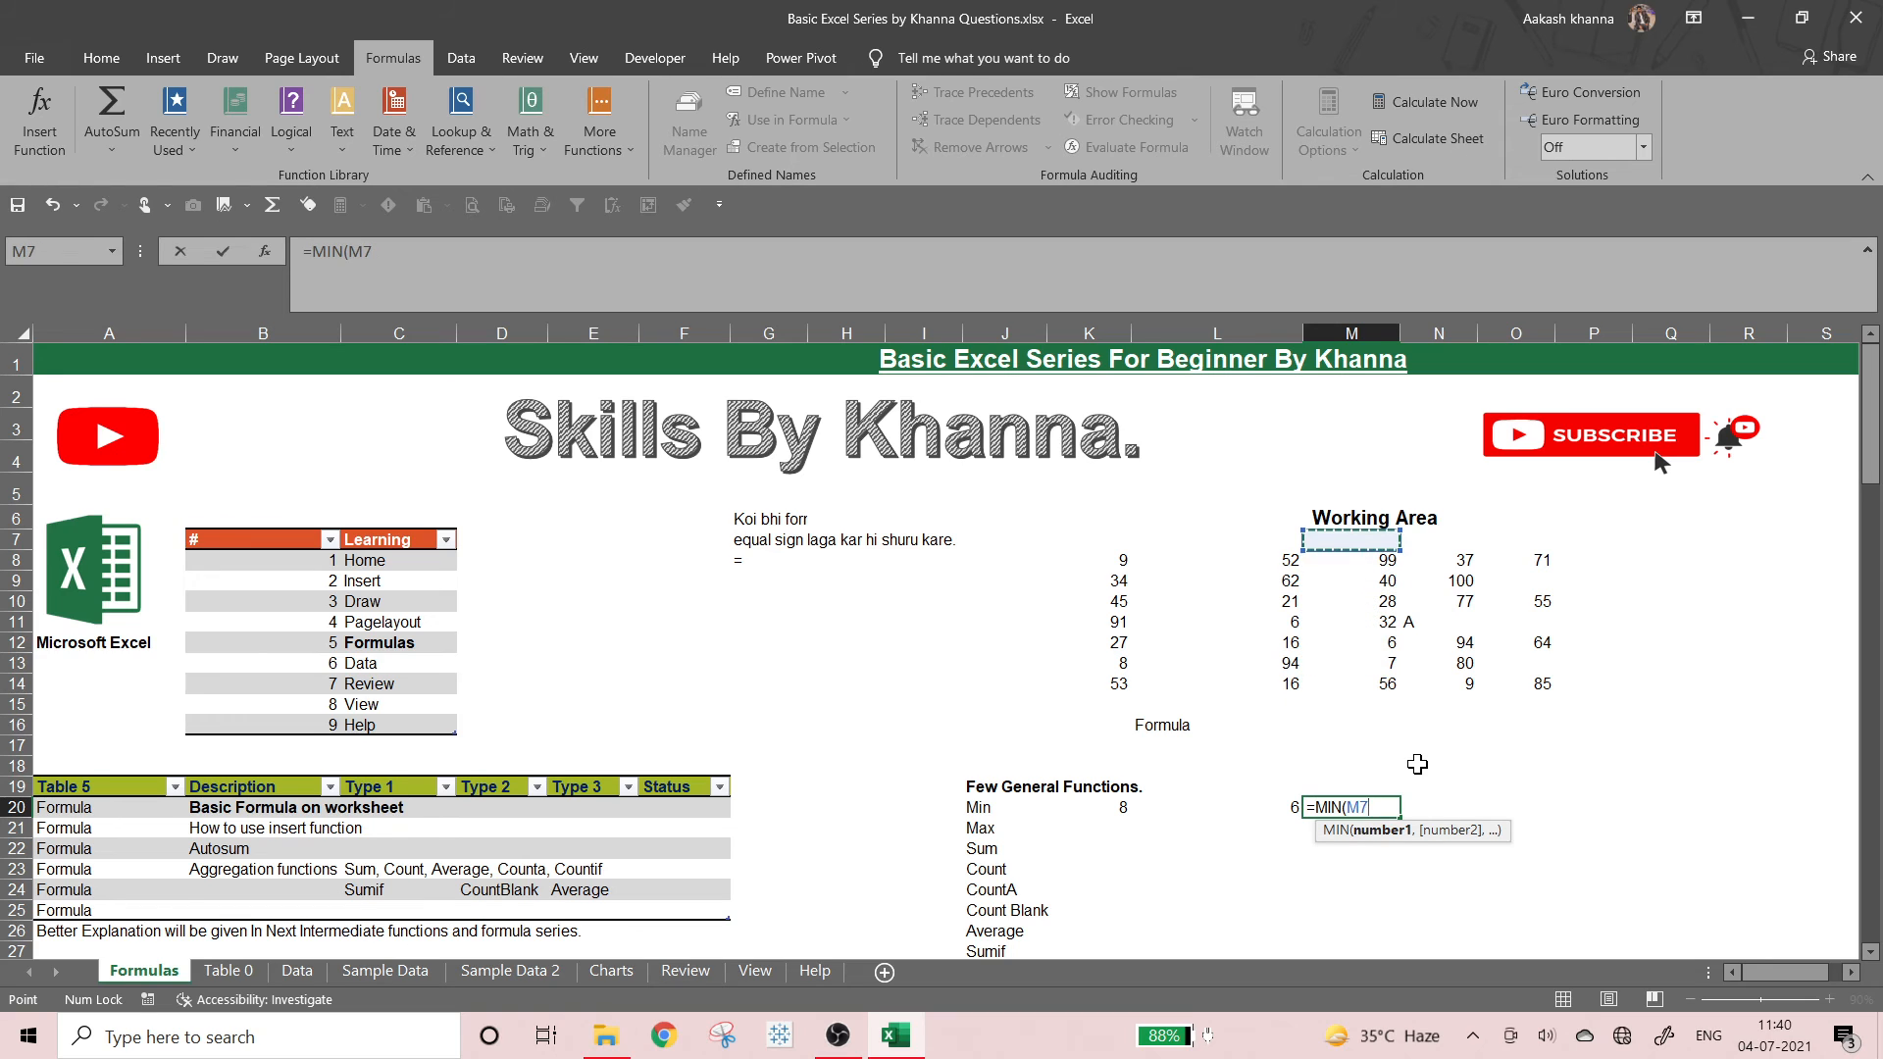
key(Down)
key(shift+Down)
key(shift+Down)
key(shift+Down)
key(shift+Down)
key(shift+Down)
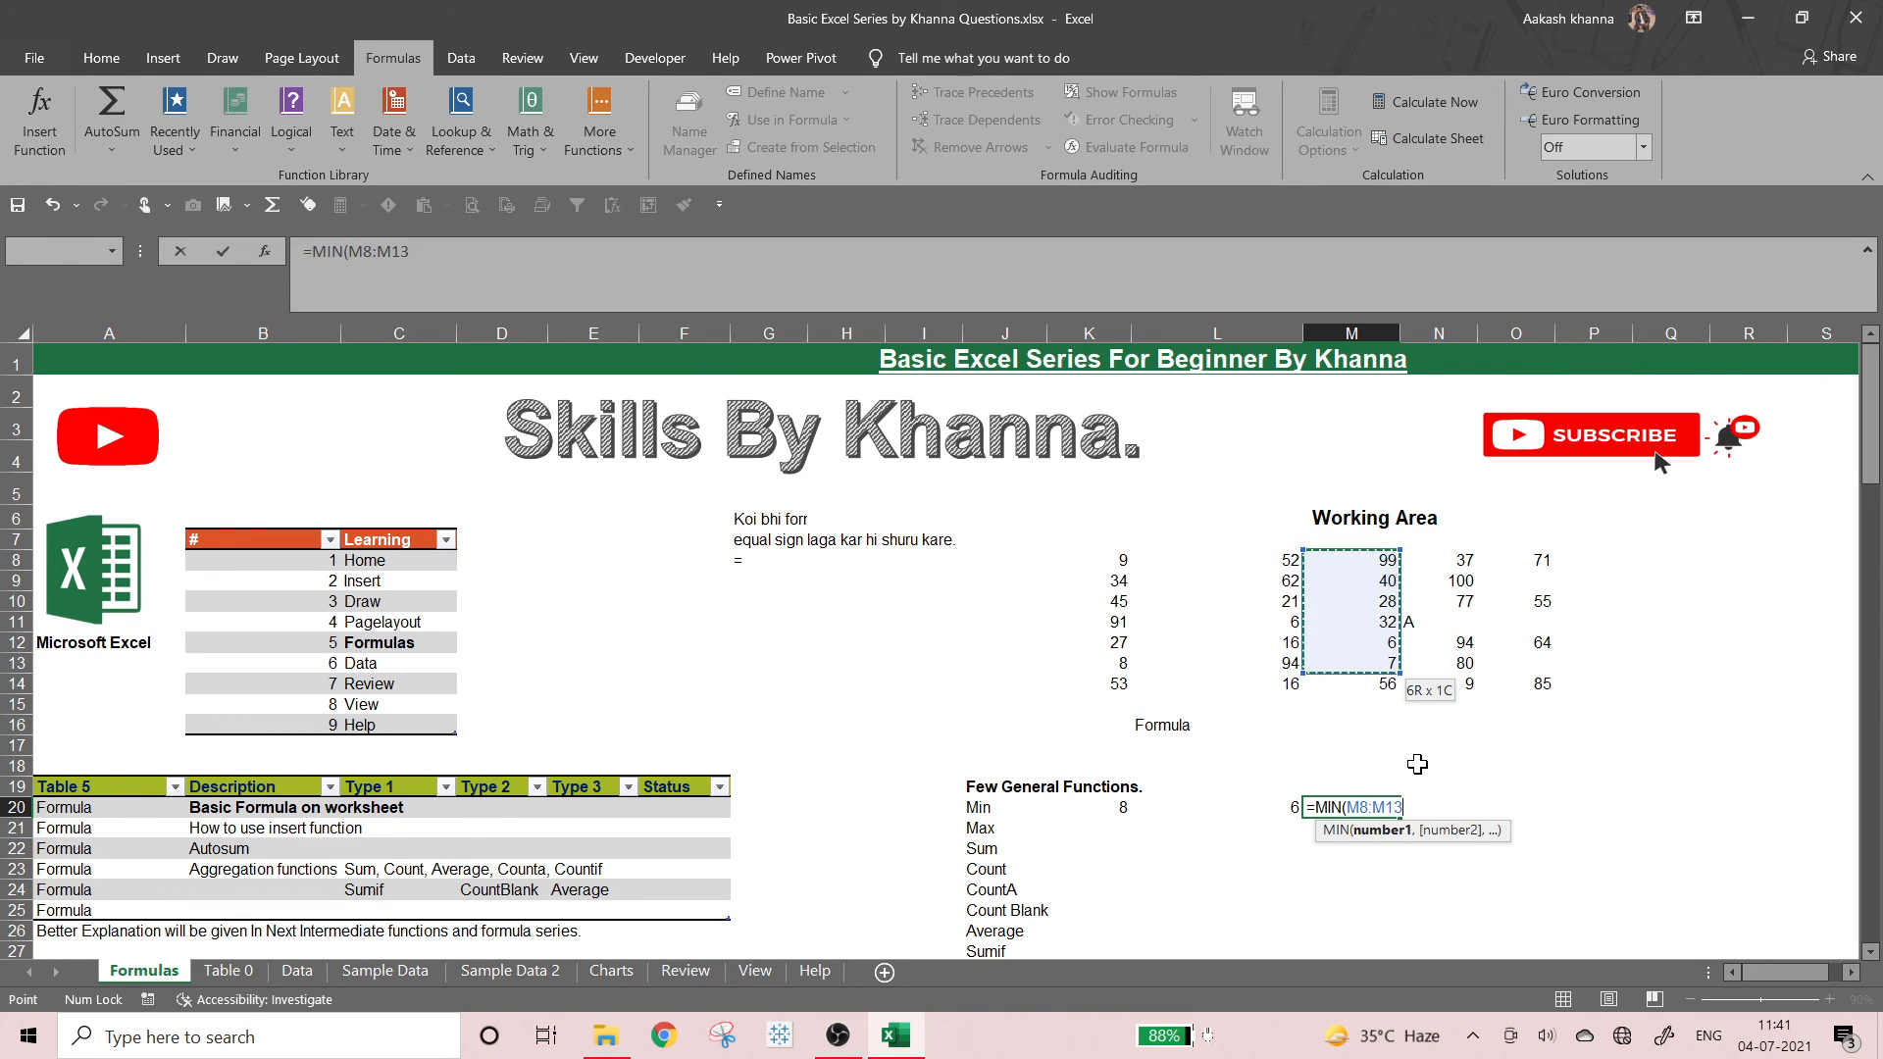
key(shift+Down)
text())
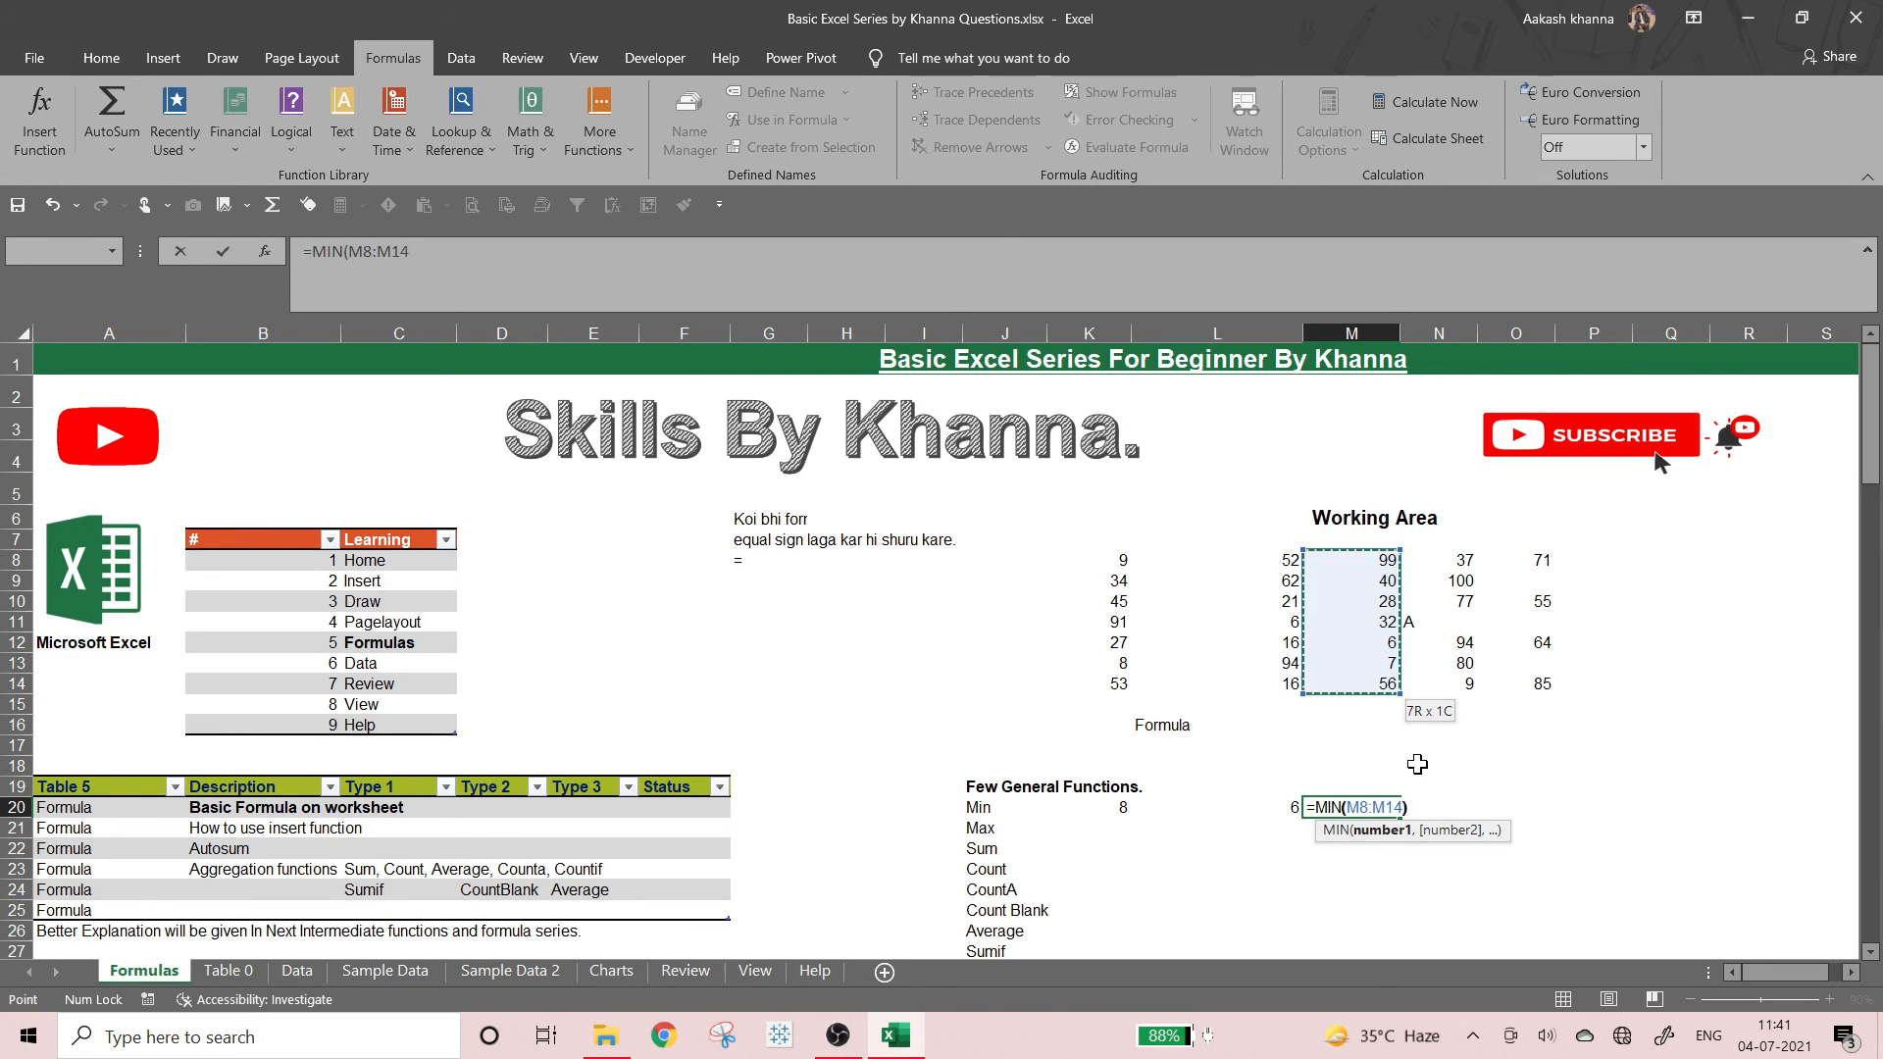
key(Return)
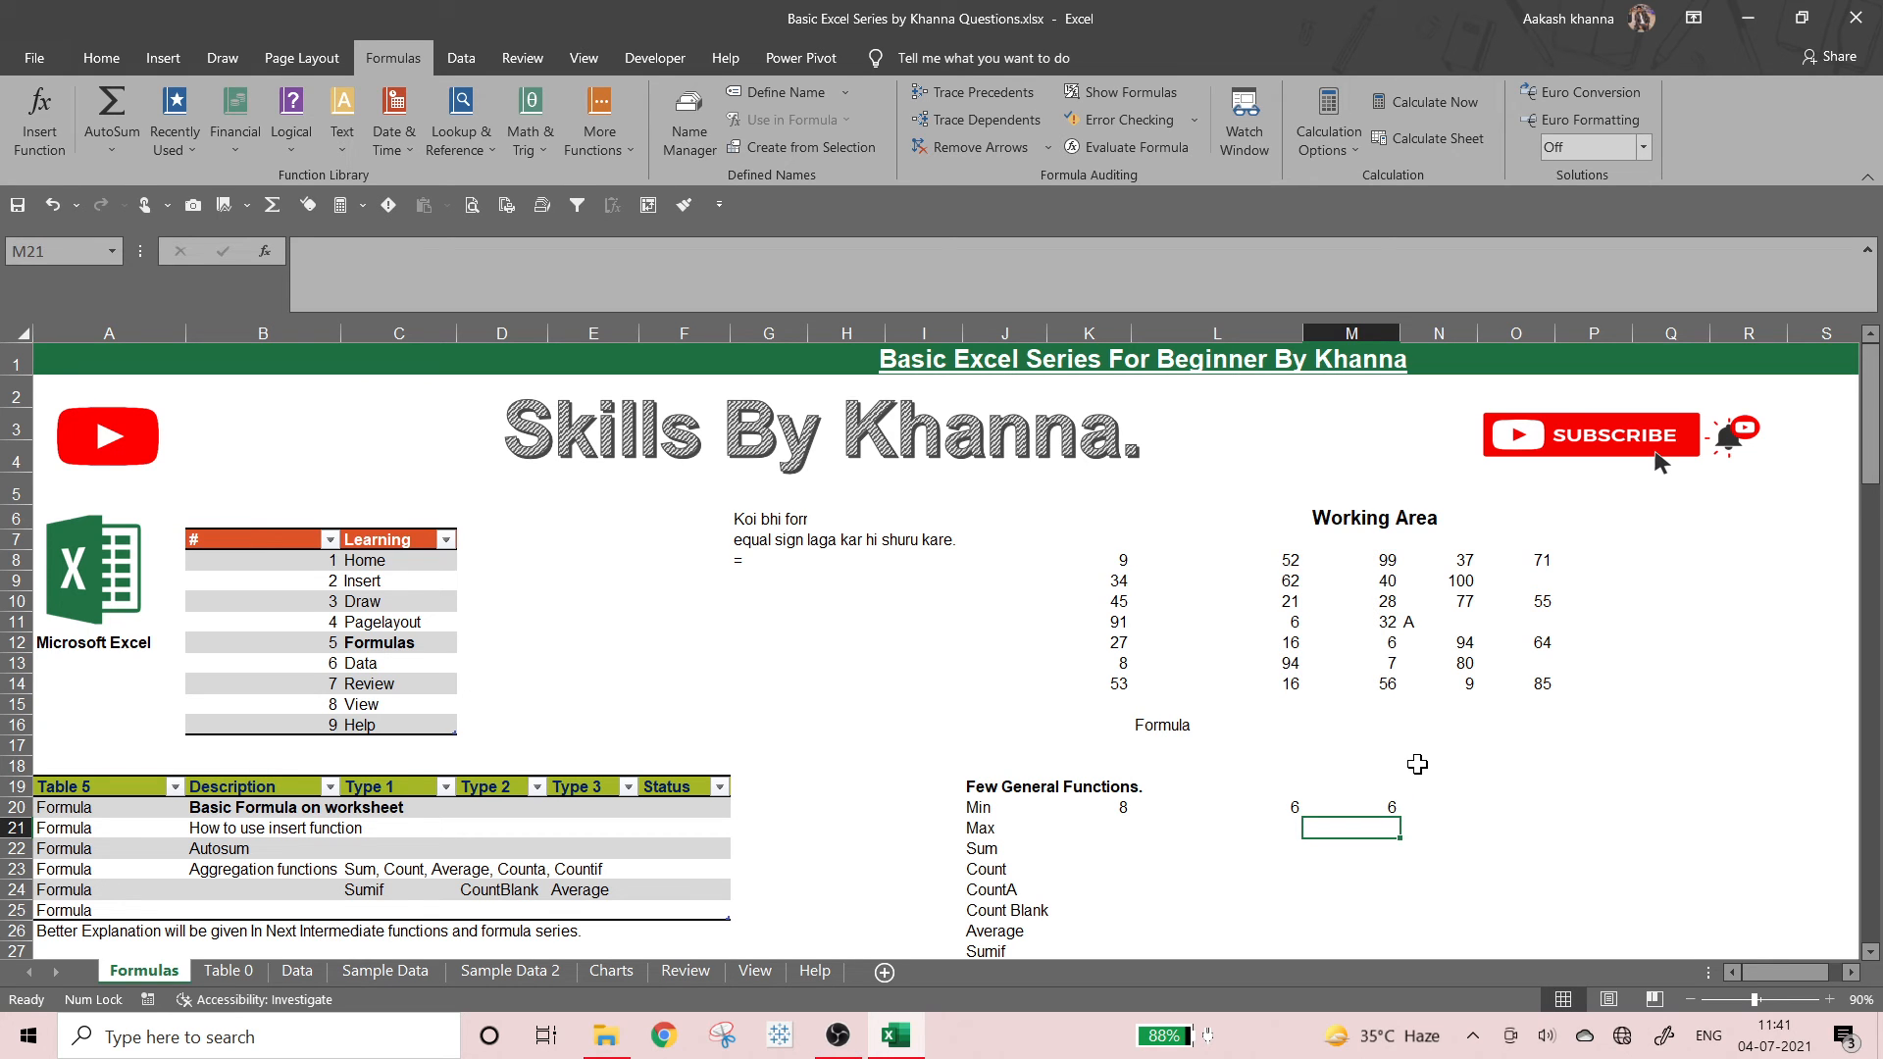
- Change the working area value in M12 to 7 and the one in M13 to 10
key(Up)
key(Up)
key(Up)
key(Up)
key(Up)
key(Up)
key(Up)
key(Up)
key(Up)
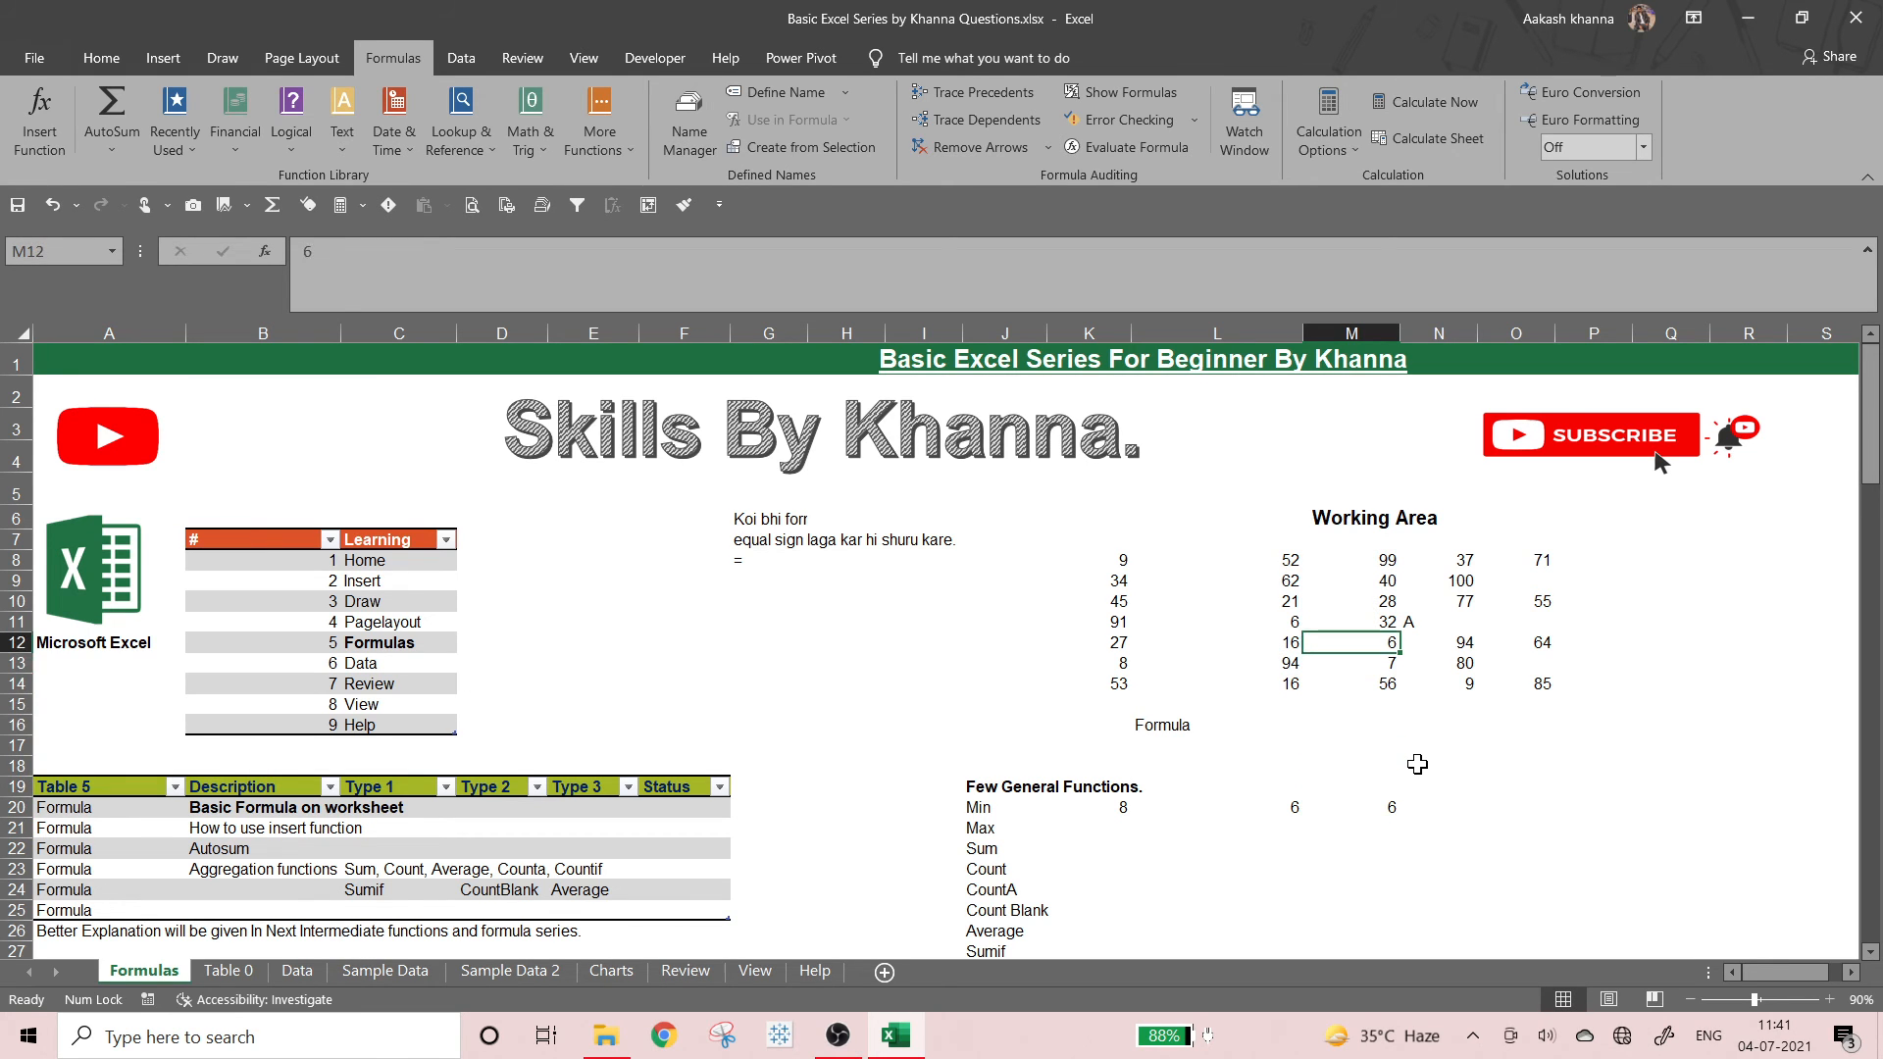
text(7)
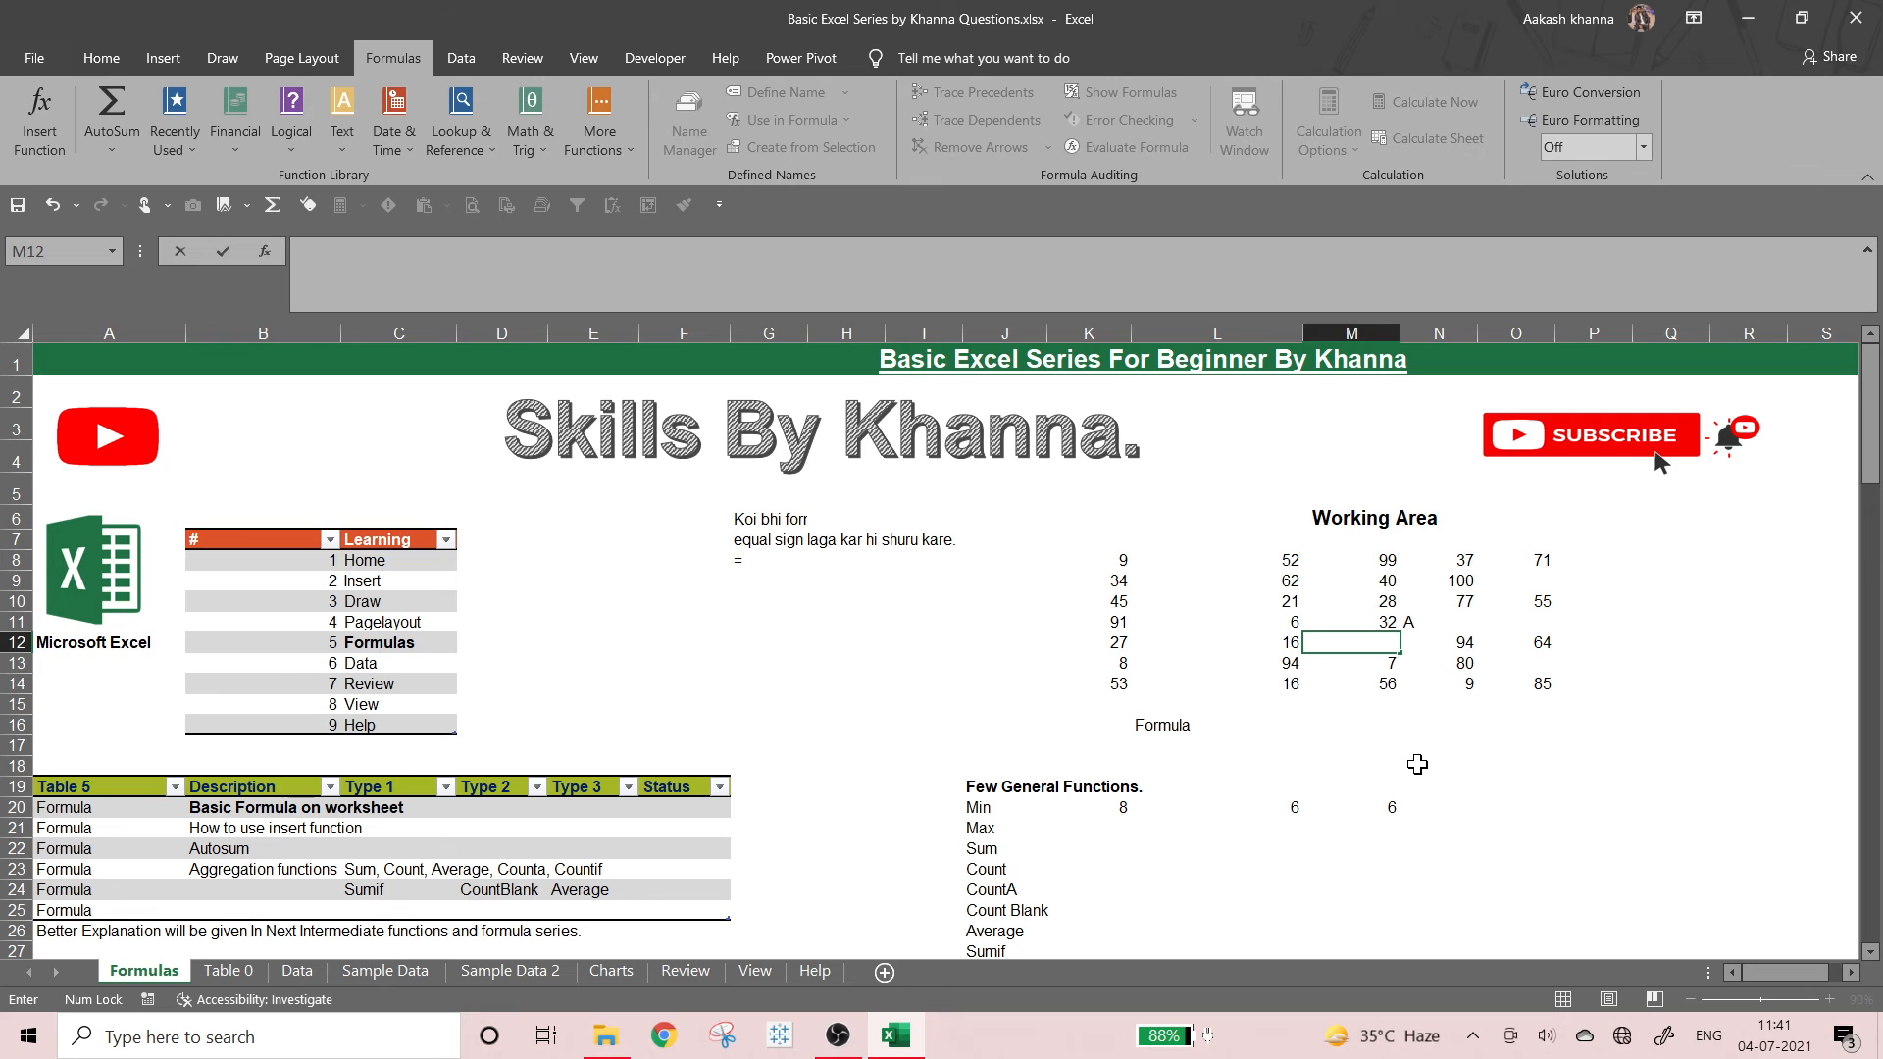
key(Return)
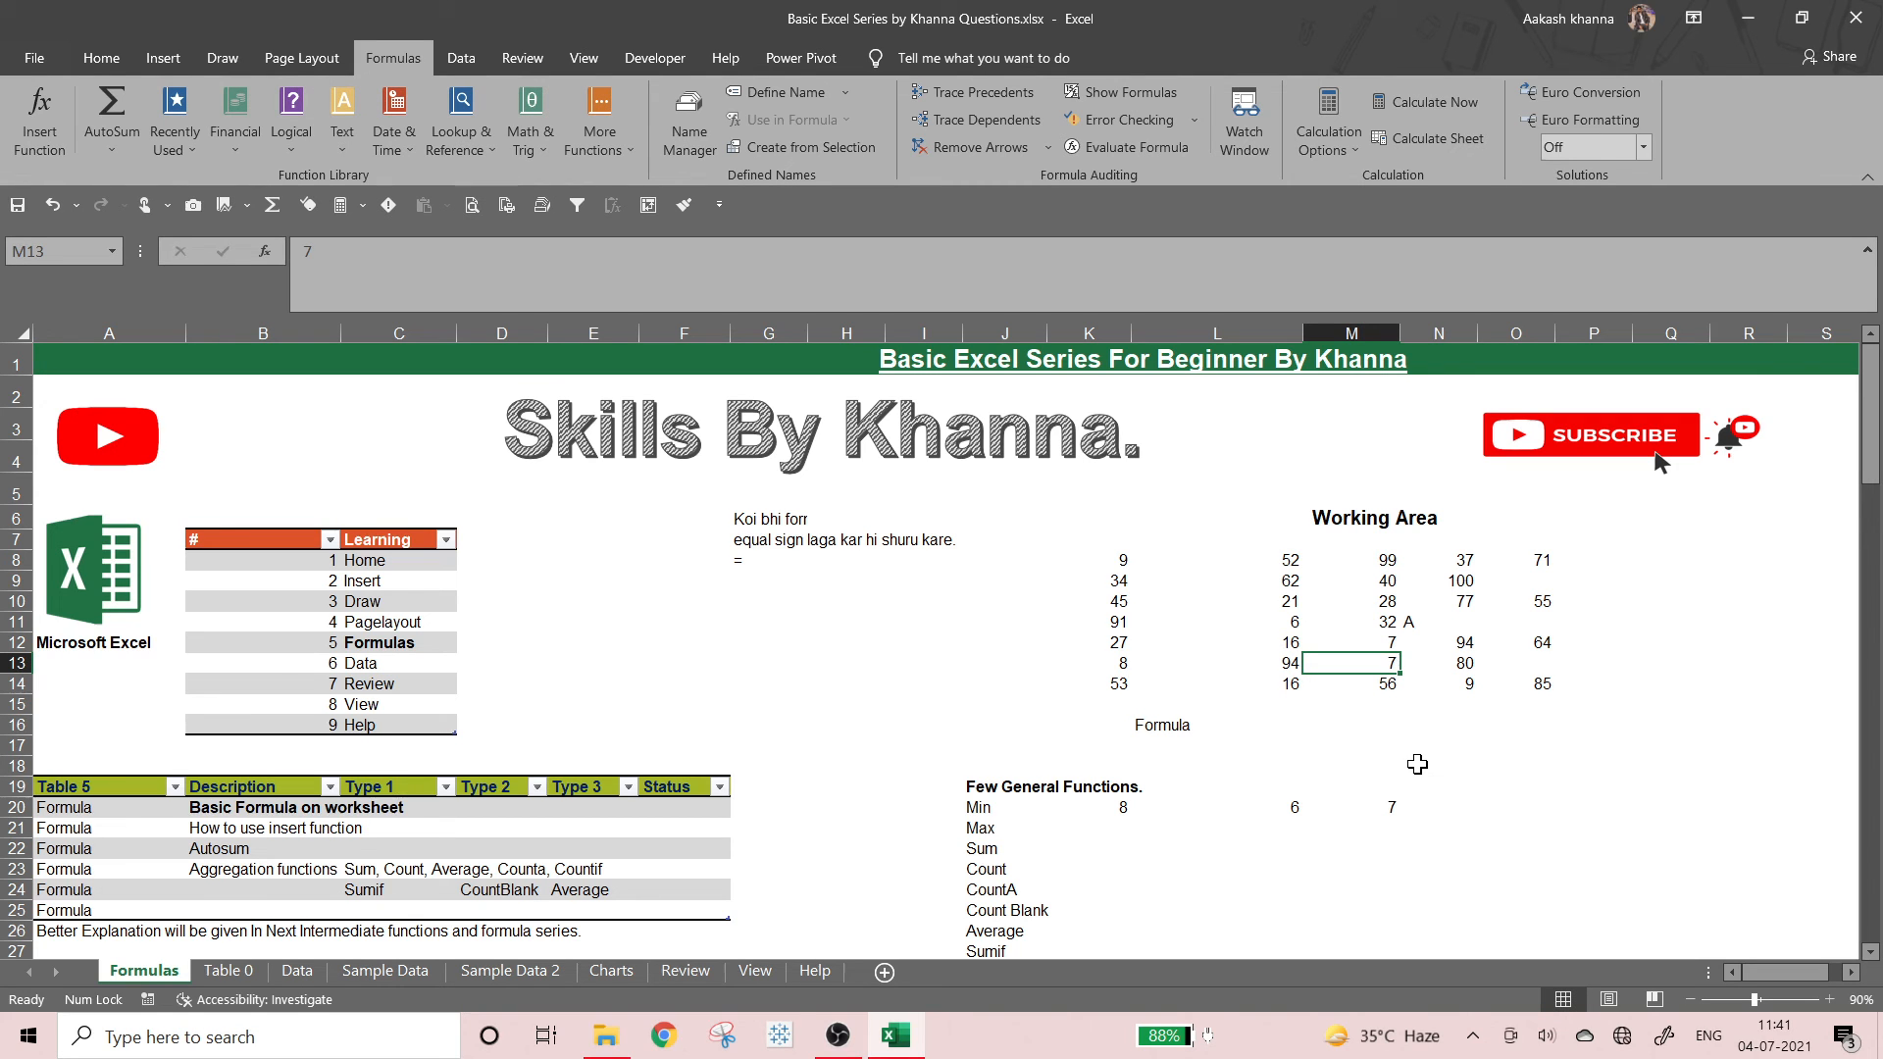
text(10)
key(Return)
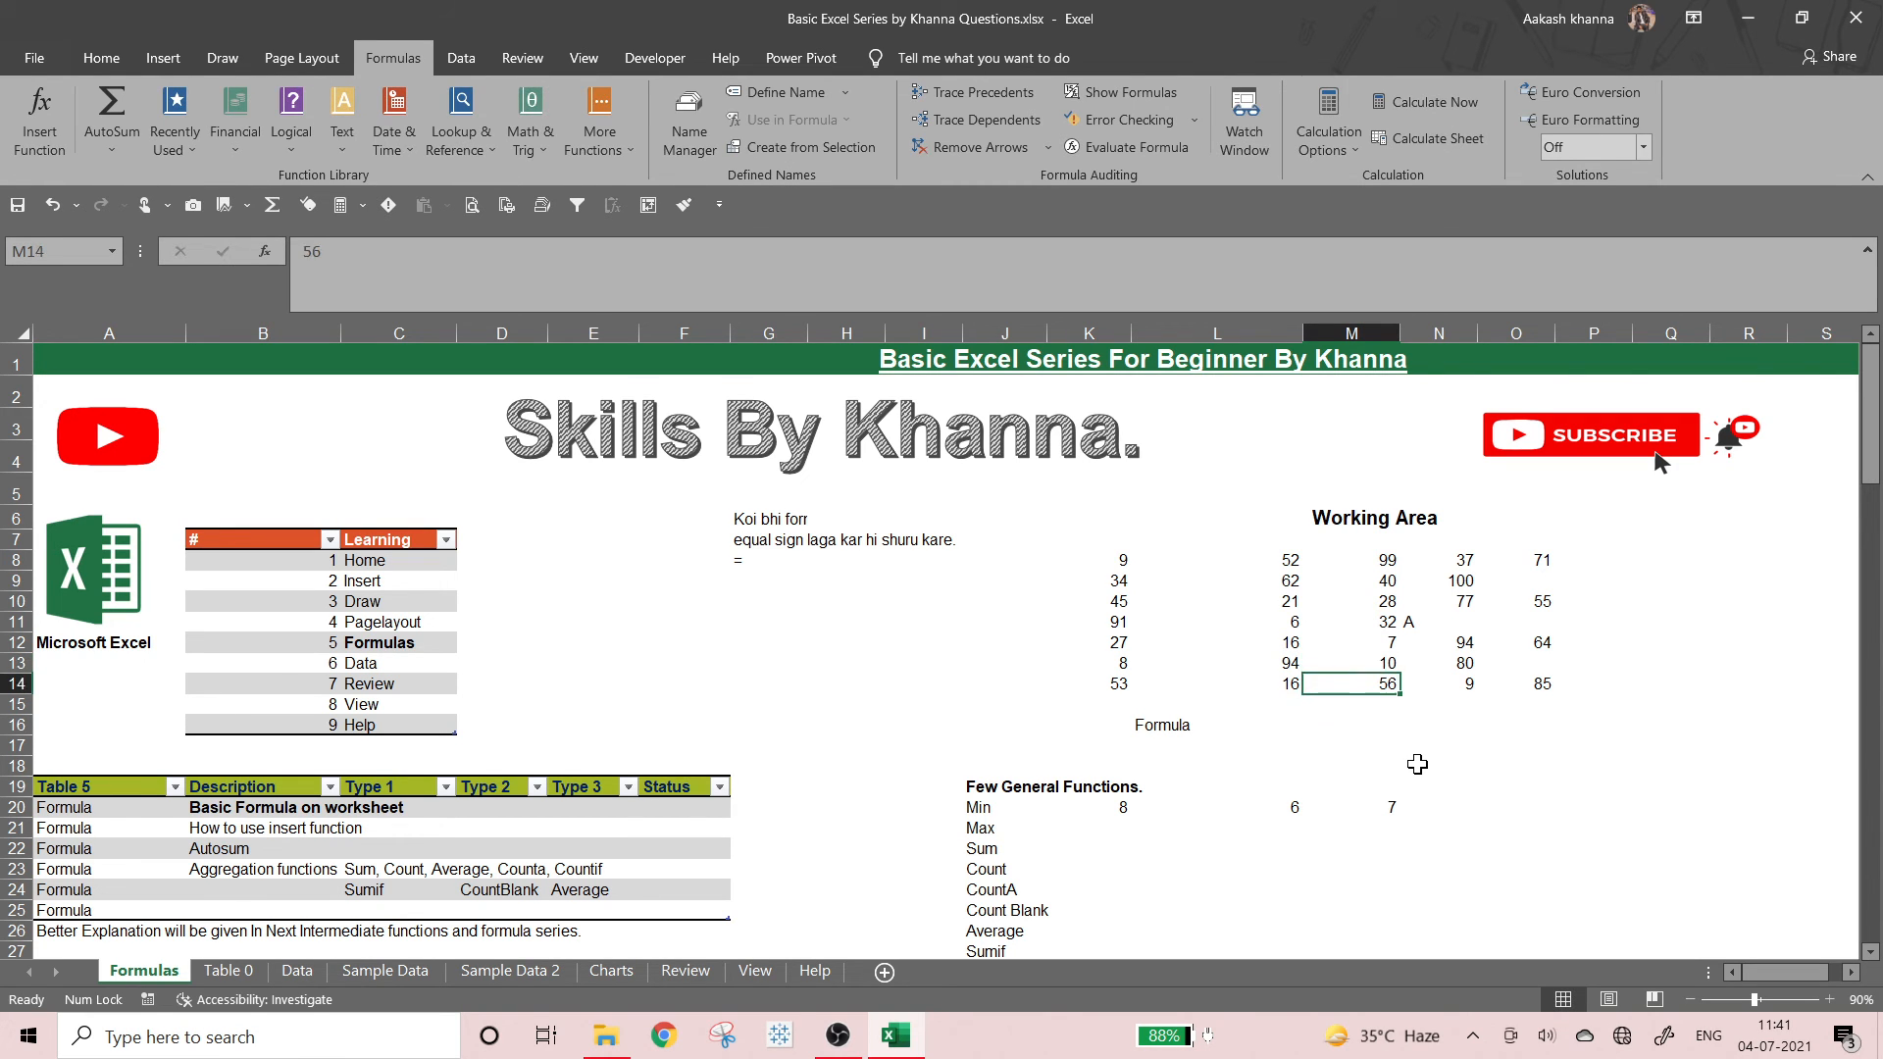
- Enter the formula =MIN(N8:N14) in cell N20 of the Min row
key(Right)
key(Down)
key(Down)
key(Down)
key(Down)
key(Down)
key(Down)
text(=min)
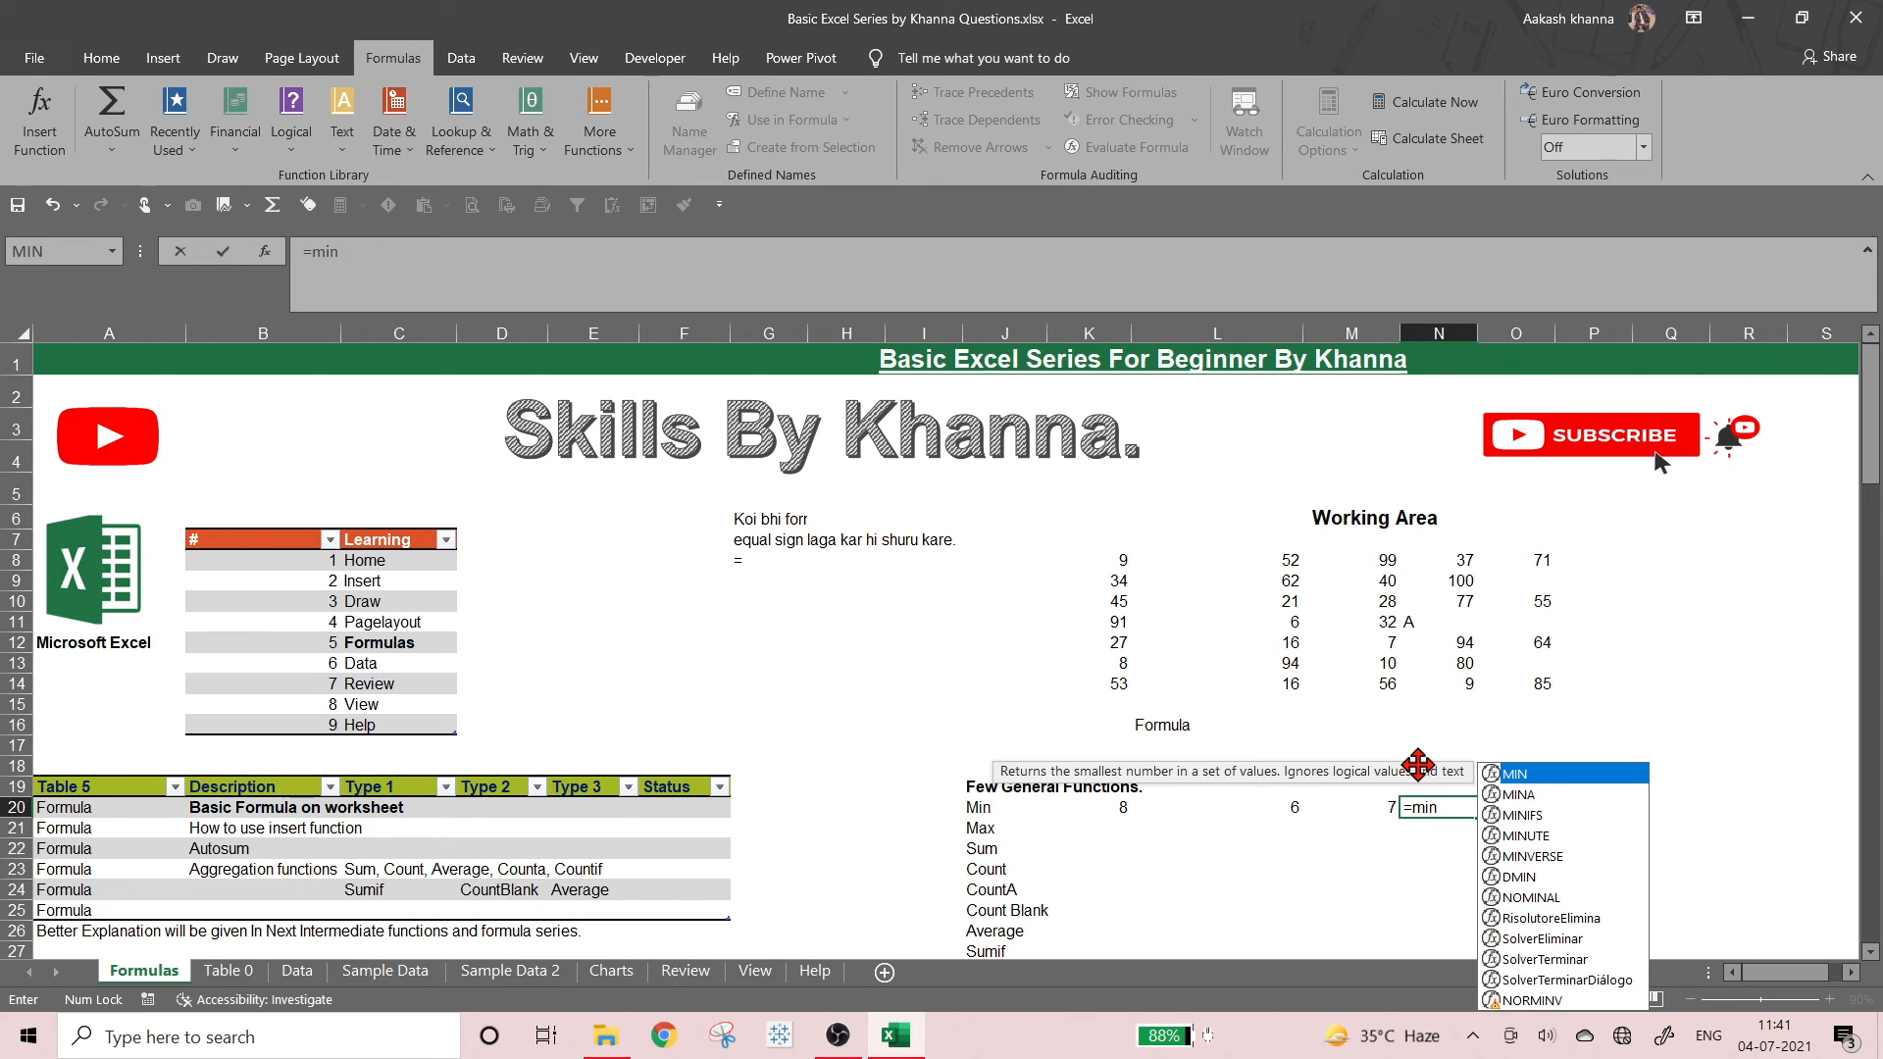
key(Tab)
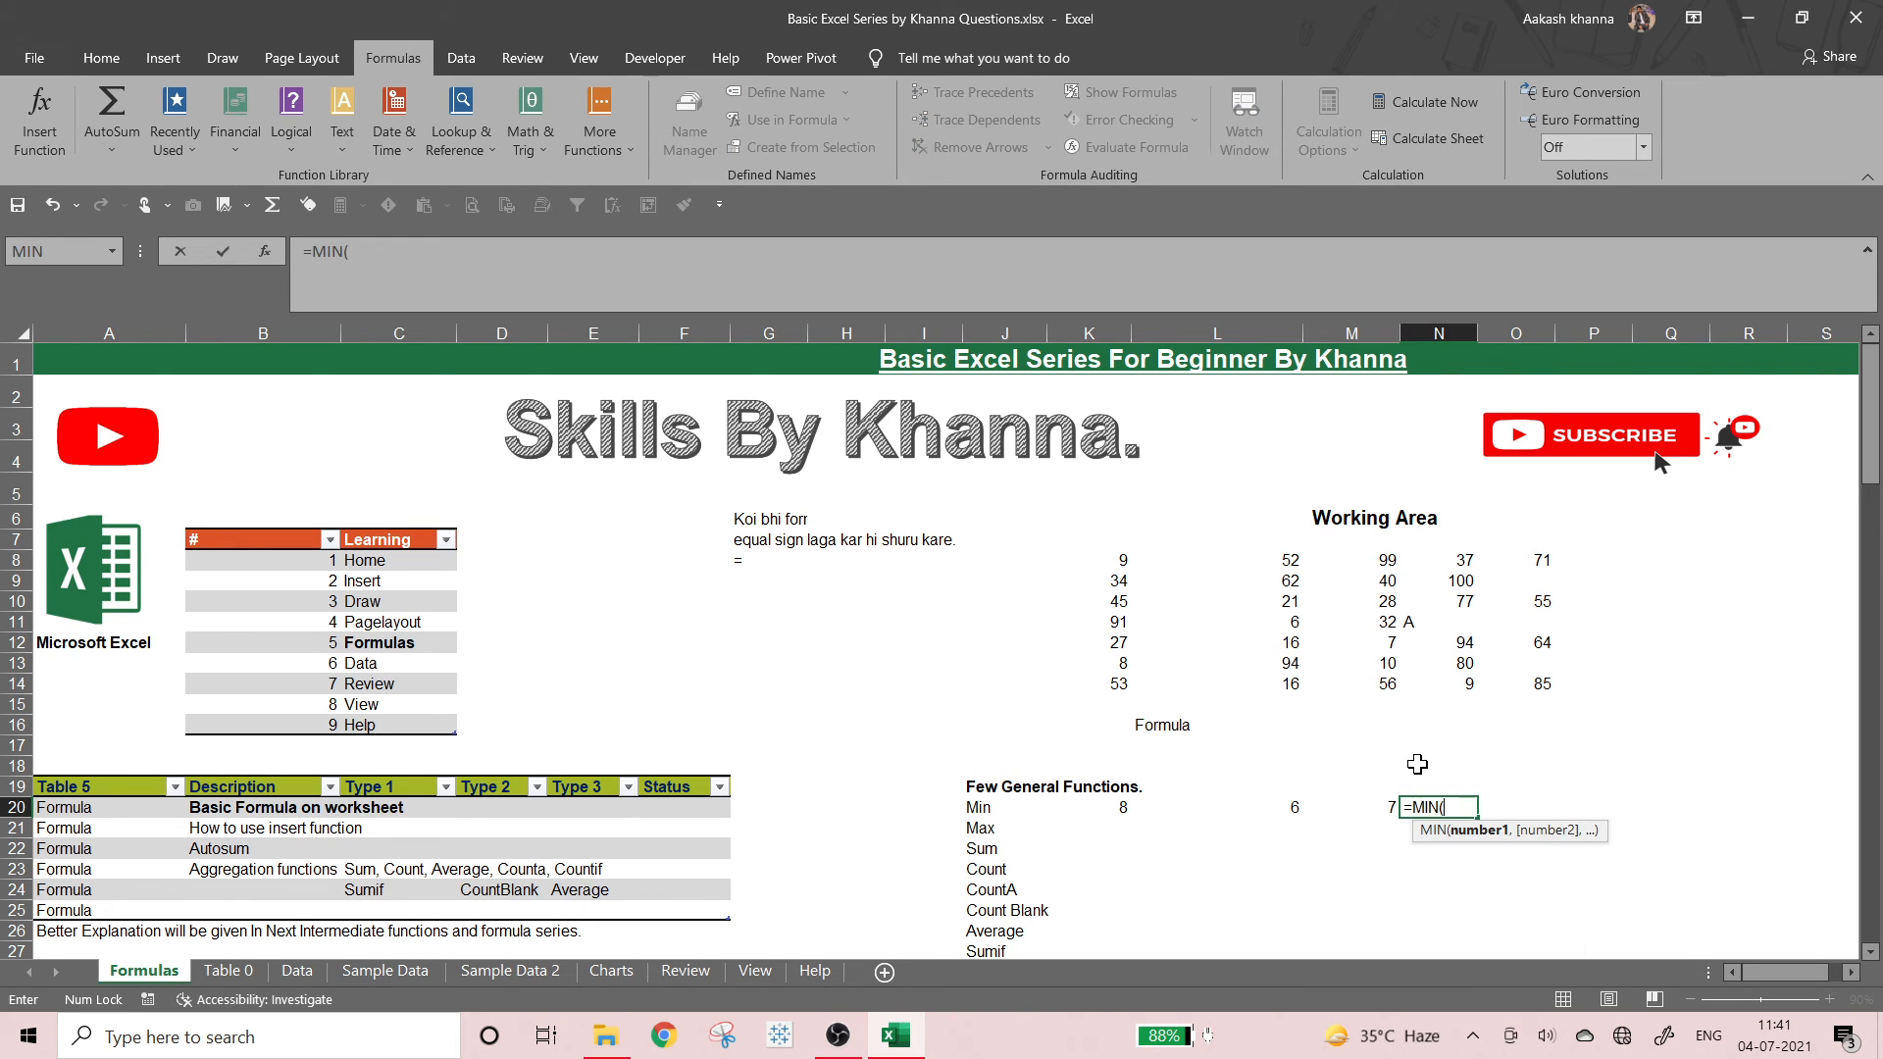
key(Up)
key(Up)
key(Up)
key(Up)
key(Up)
key(Up)
key(Up)
key(Up)
key(Up)
key(Up)
key(Up)
key(Up)
key(Up)
key(Up)
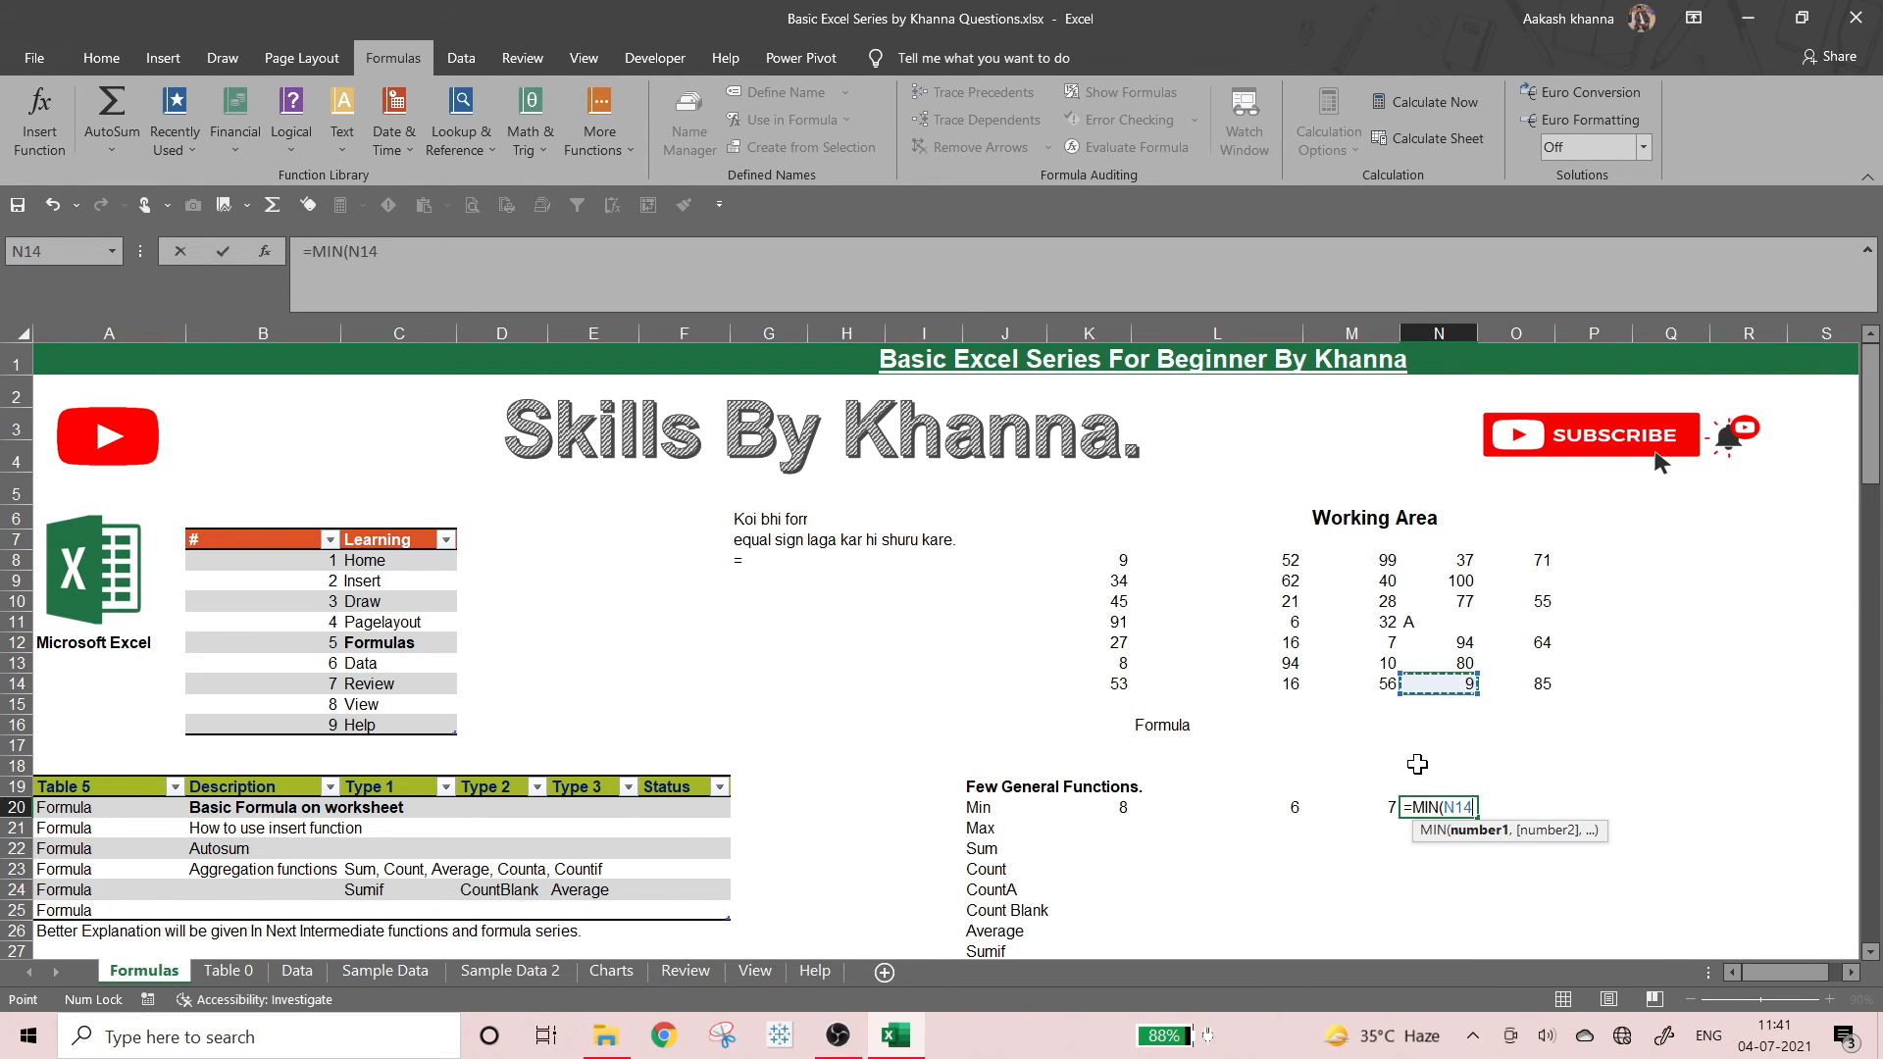
key(Down)
key(Down)
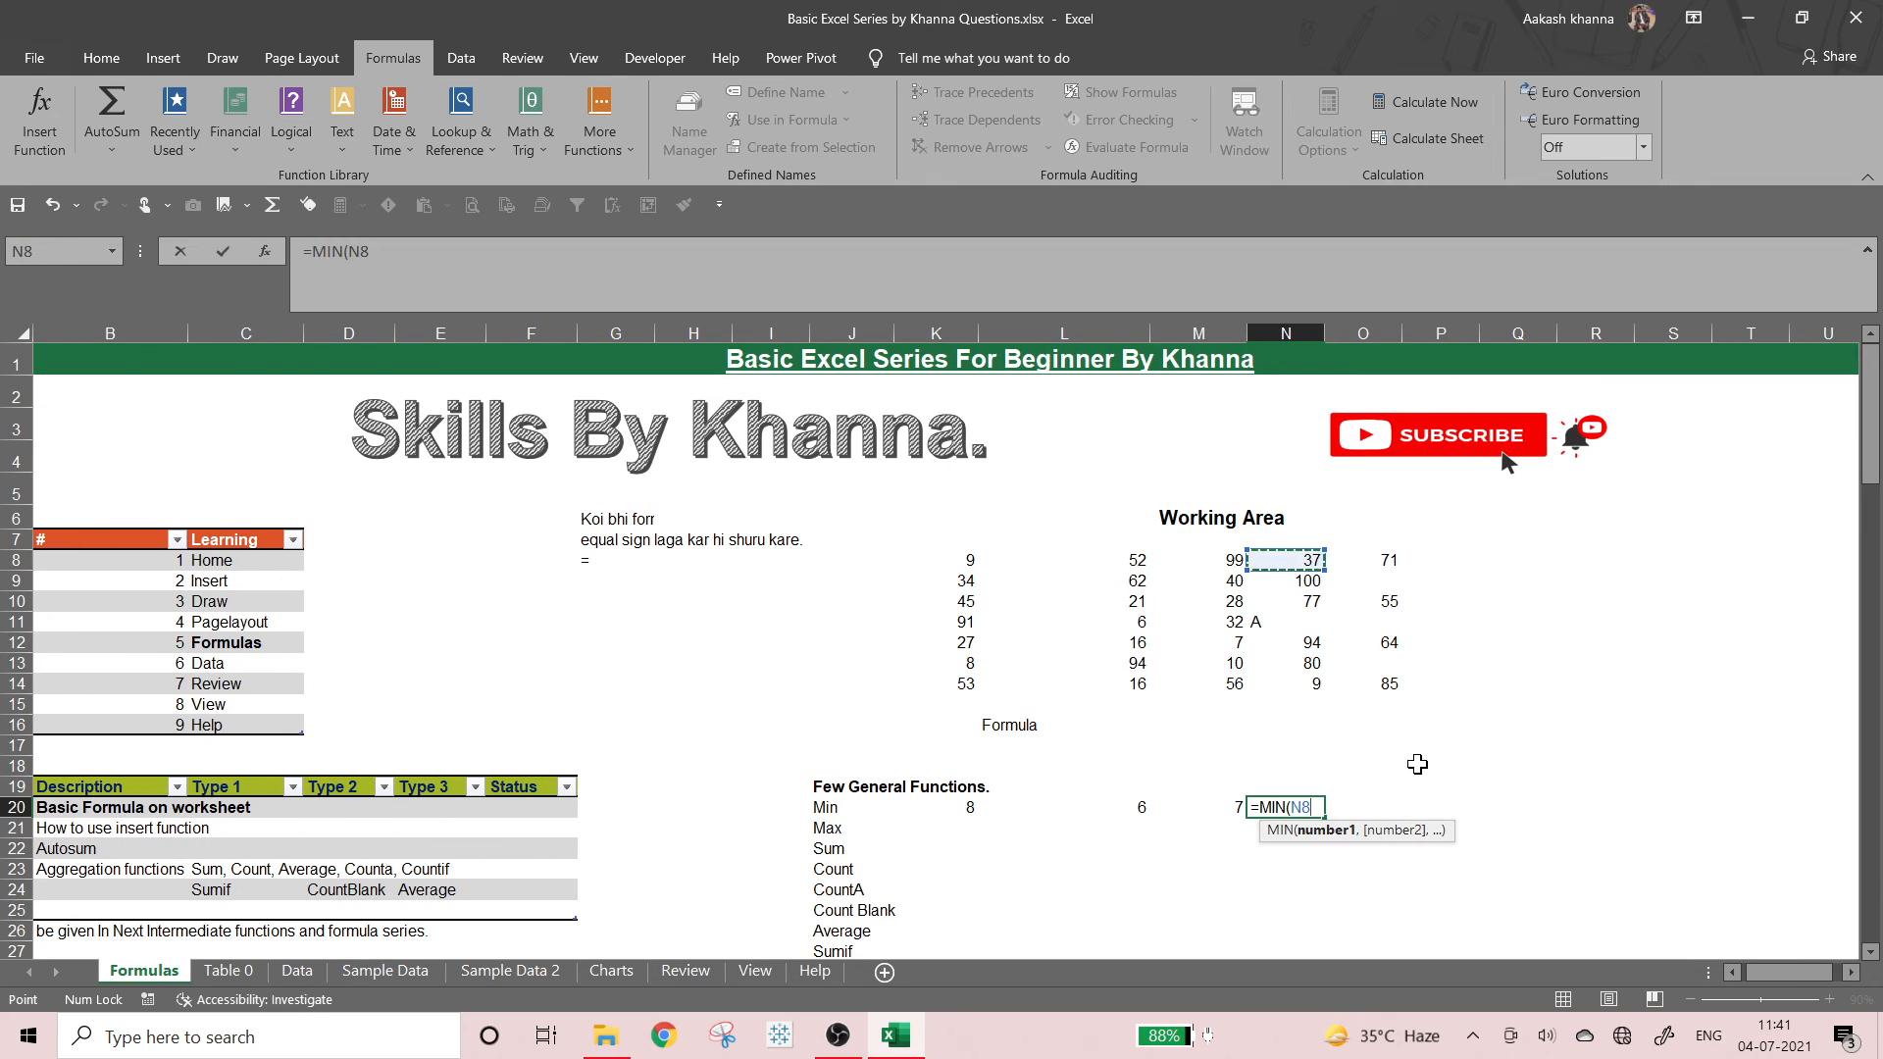
key(shift+Down)
key(shift+Down)
key(shift+Down)
key(shift+Down)
key(shift+Down)
key(shift+Down)
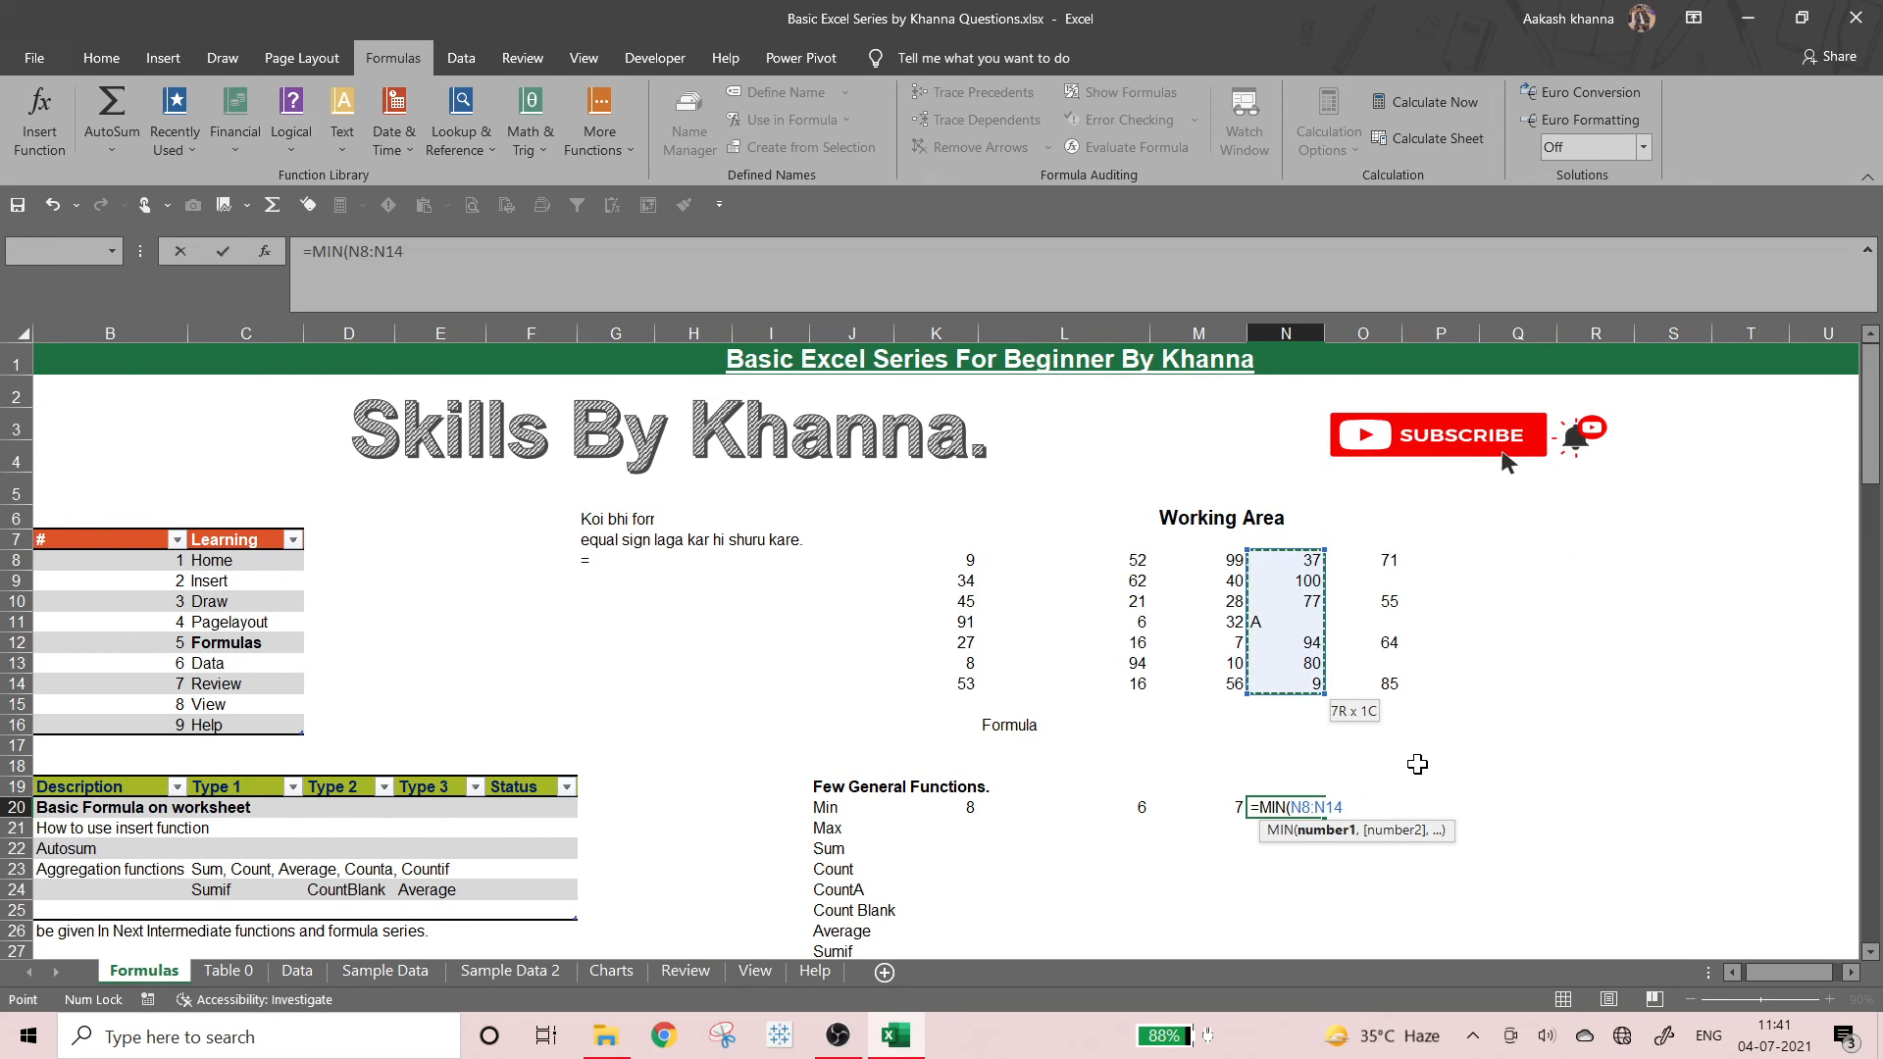
text())
key(Return)
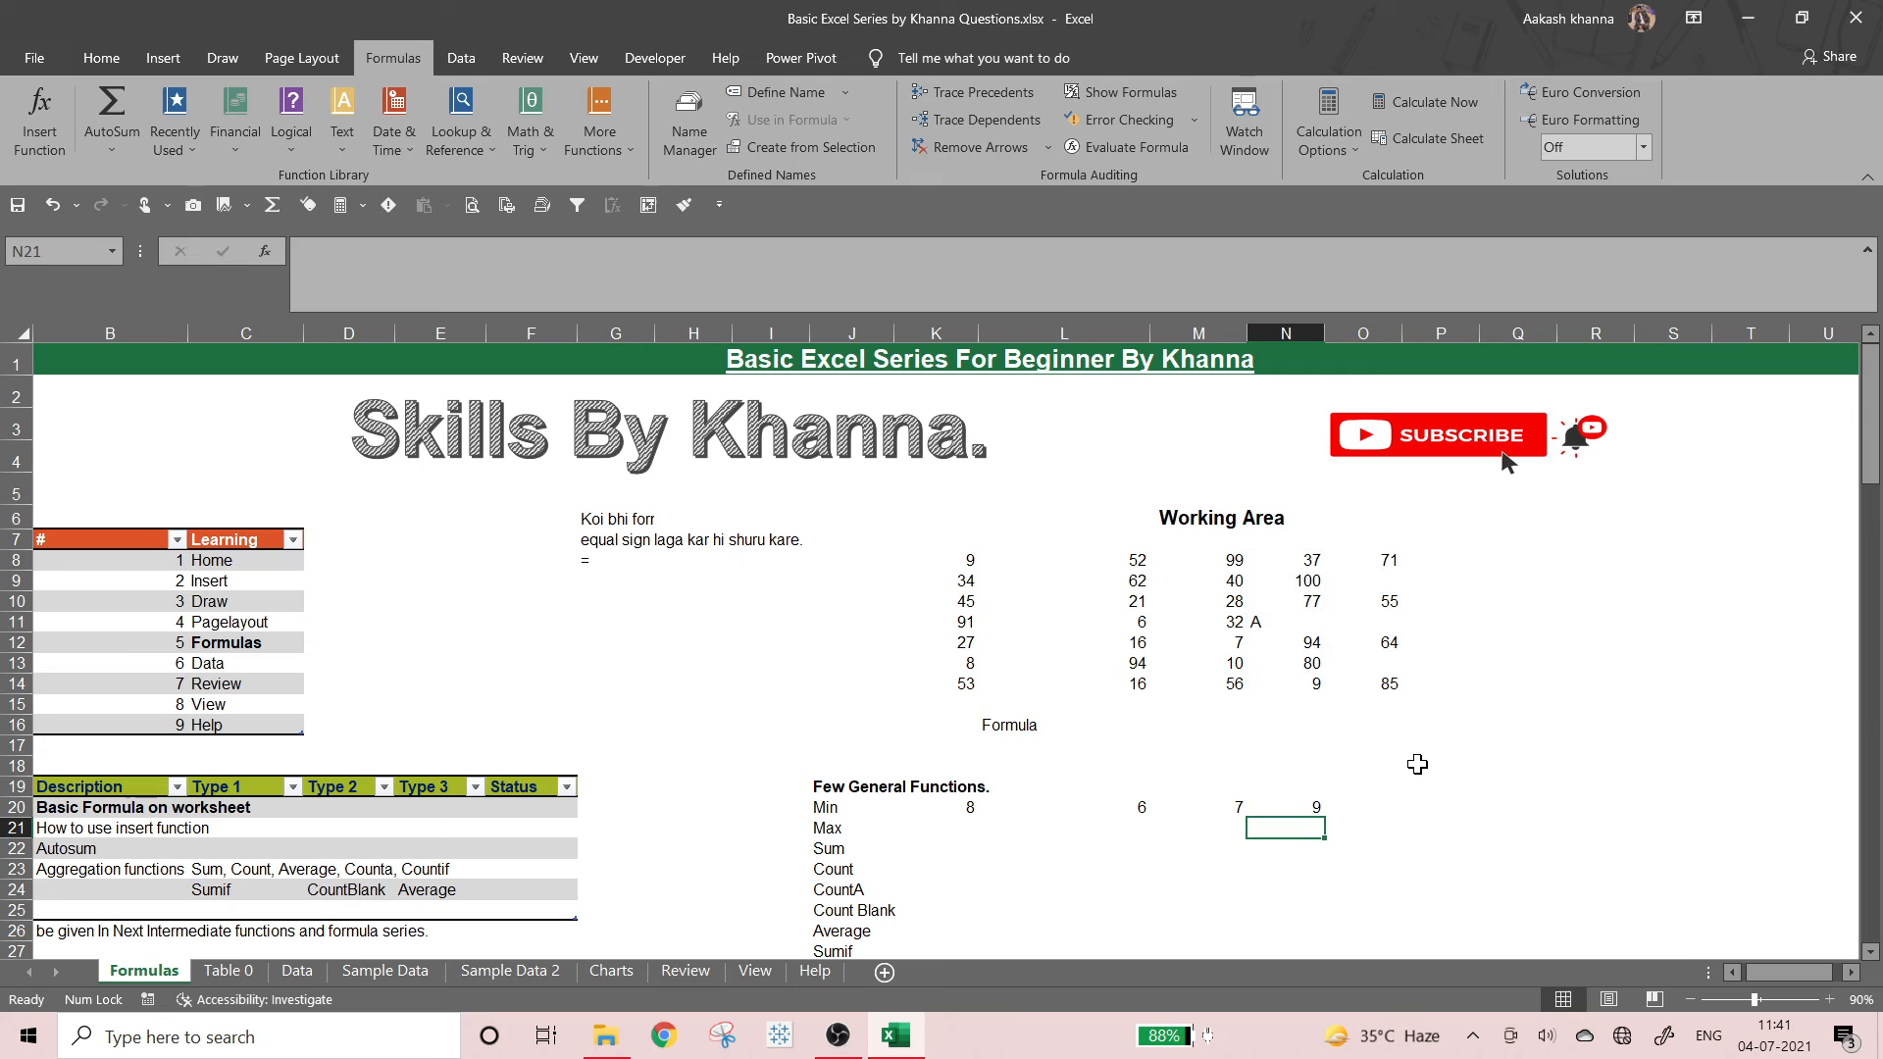
- Enter the formula =MIN(O8:O14) in cell O20 of the Min row
key(Up)
key(Right)
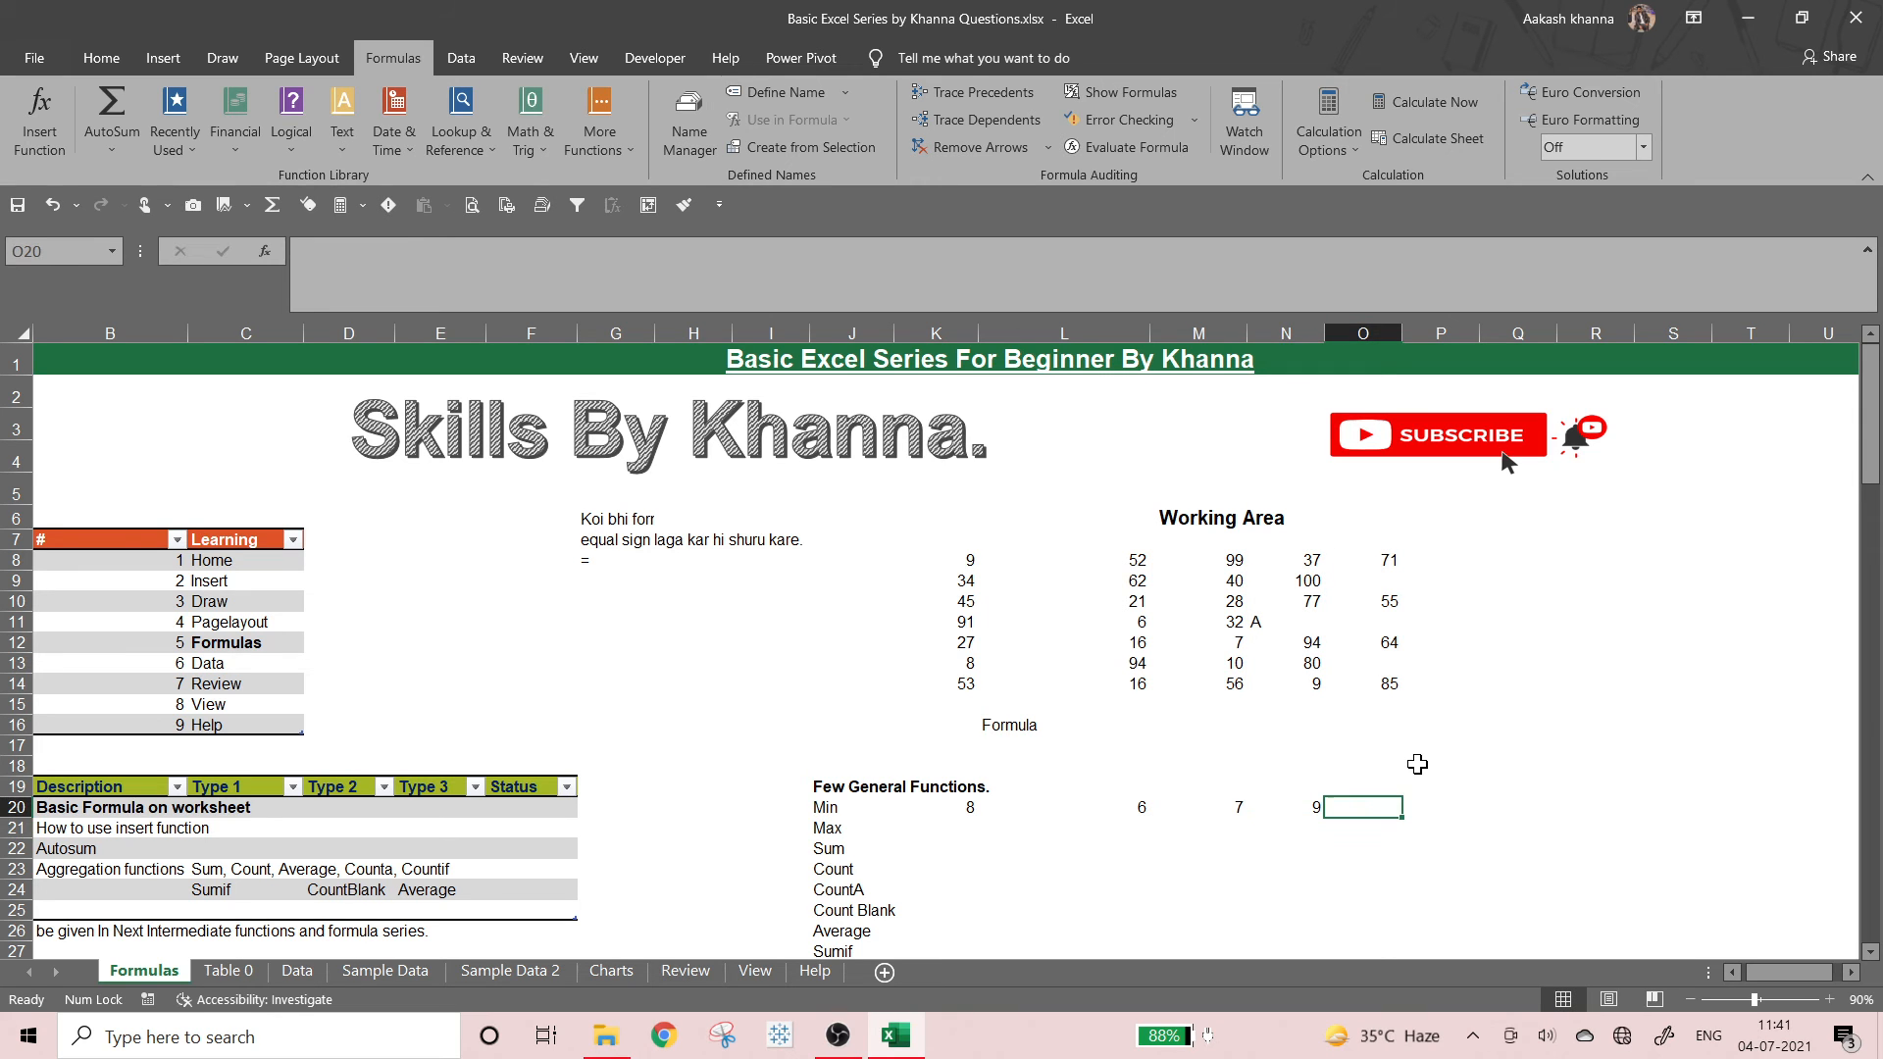
key(Left)
key(Right)
text(=MIN()
key(Up)
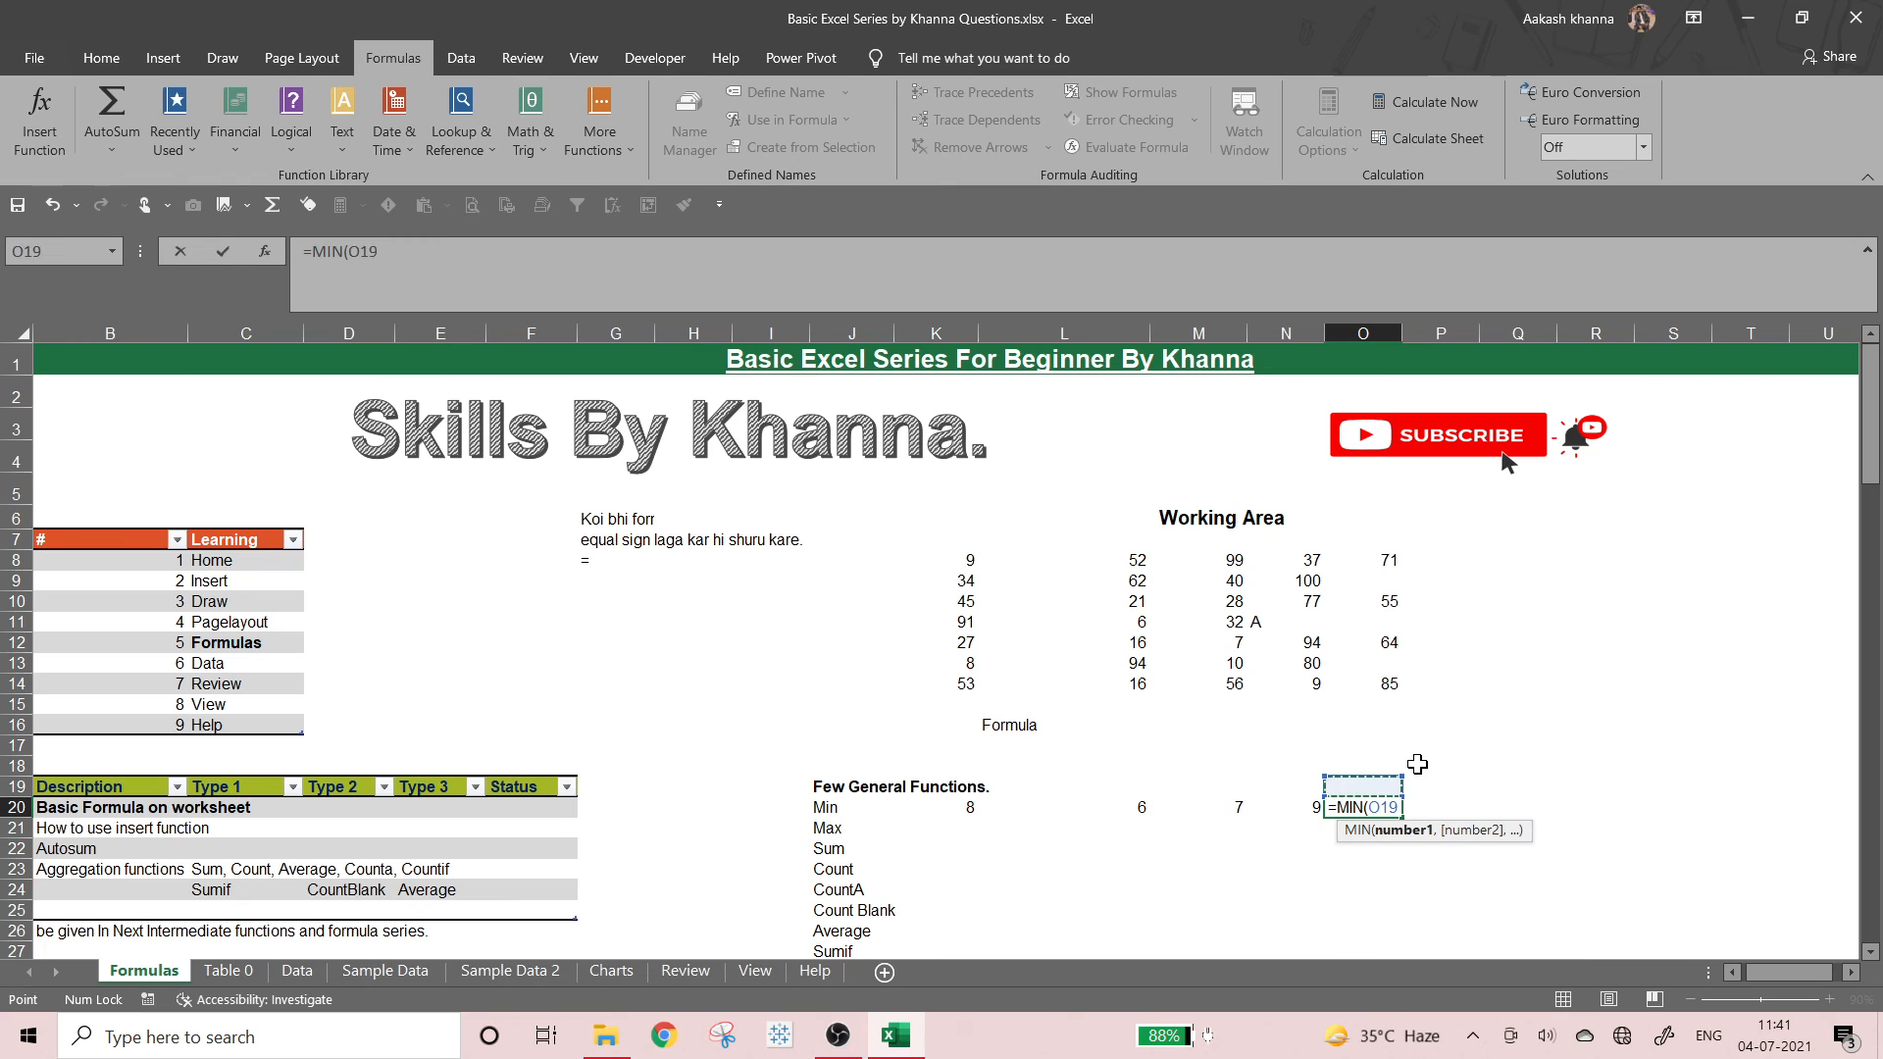
key(Up)
key(Up)
key(Up)
key(Up)
key(Up)
key(Up)
key(Up)
key(Up)
key(Up)
key(Up)
key(Up)
key(shift+Down)
key(shift+Down)
key(shift+Down)
key(shift+Down)
key(shift+Down)
key(shift+Down)
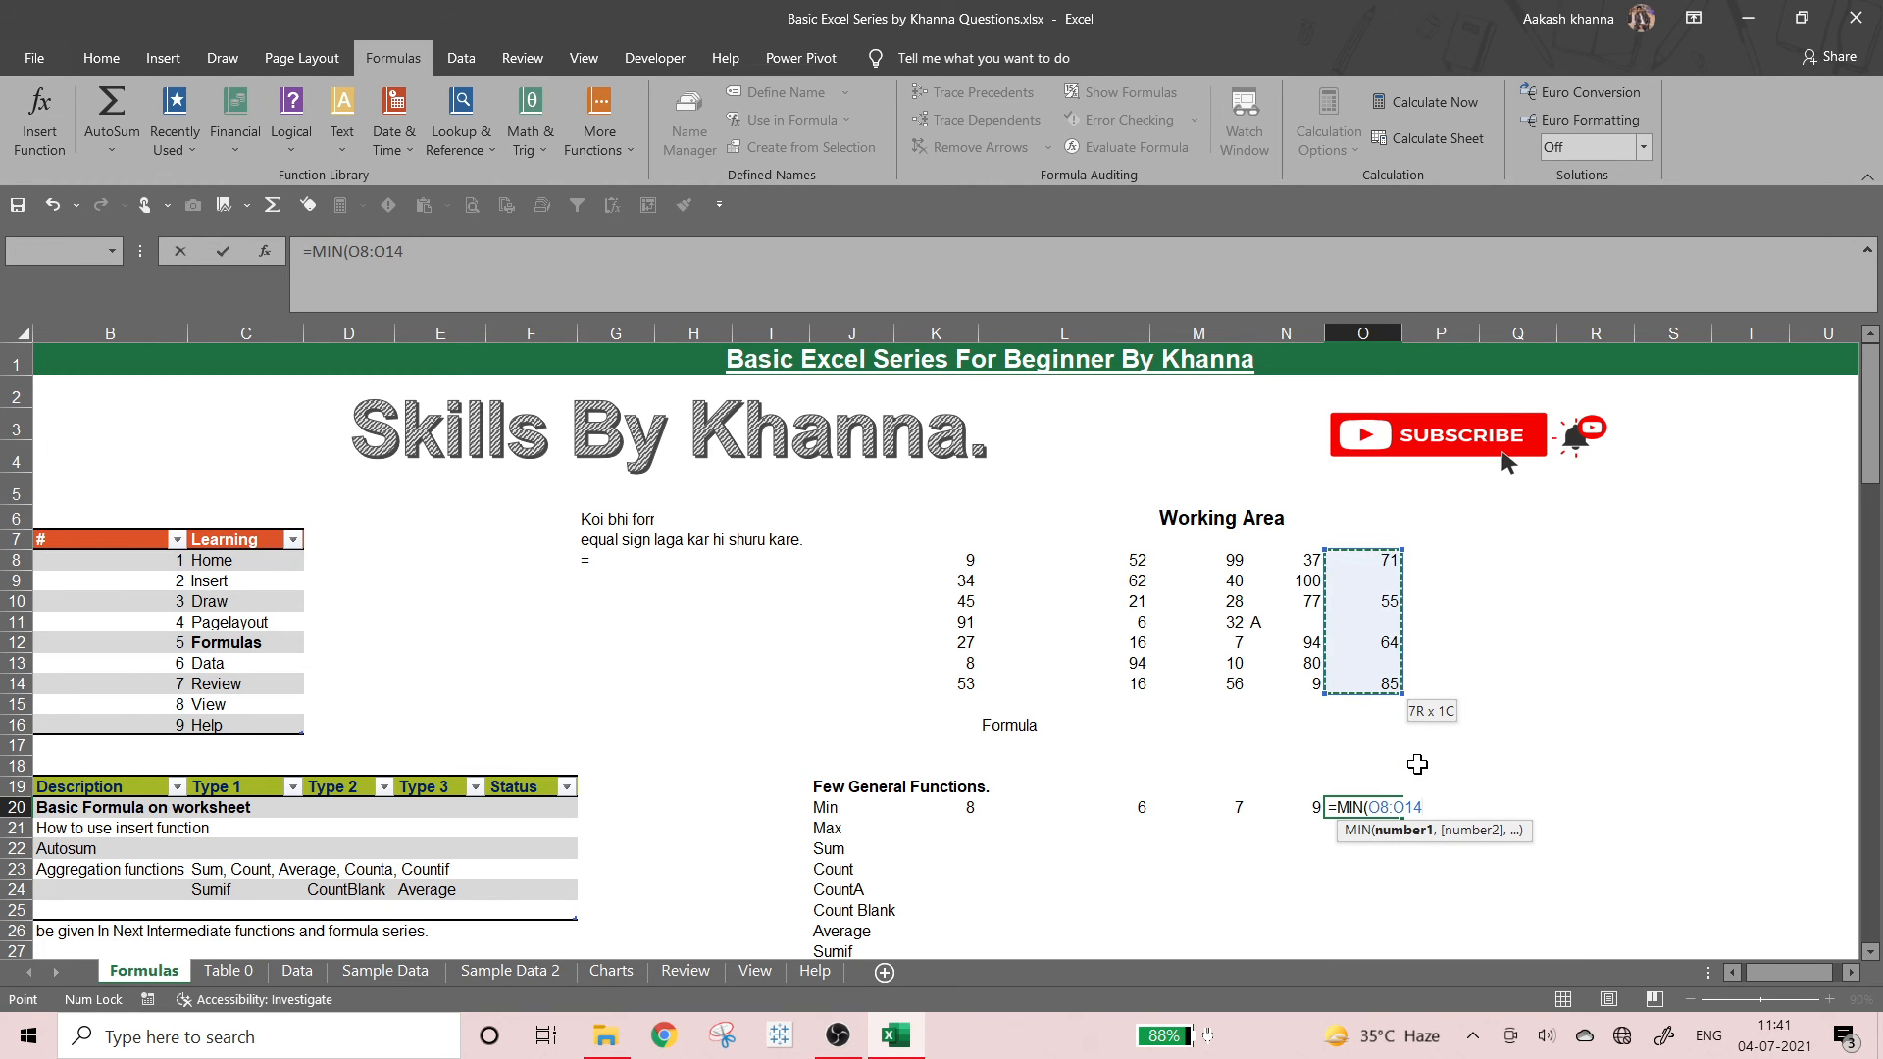
text())
key(Return)
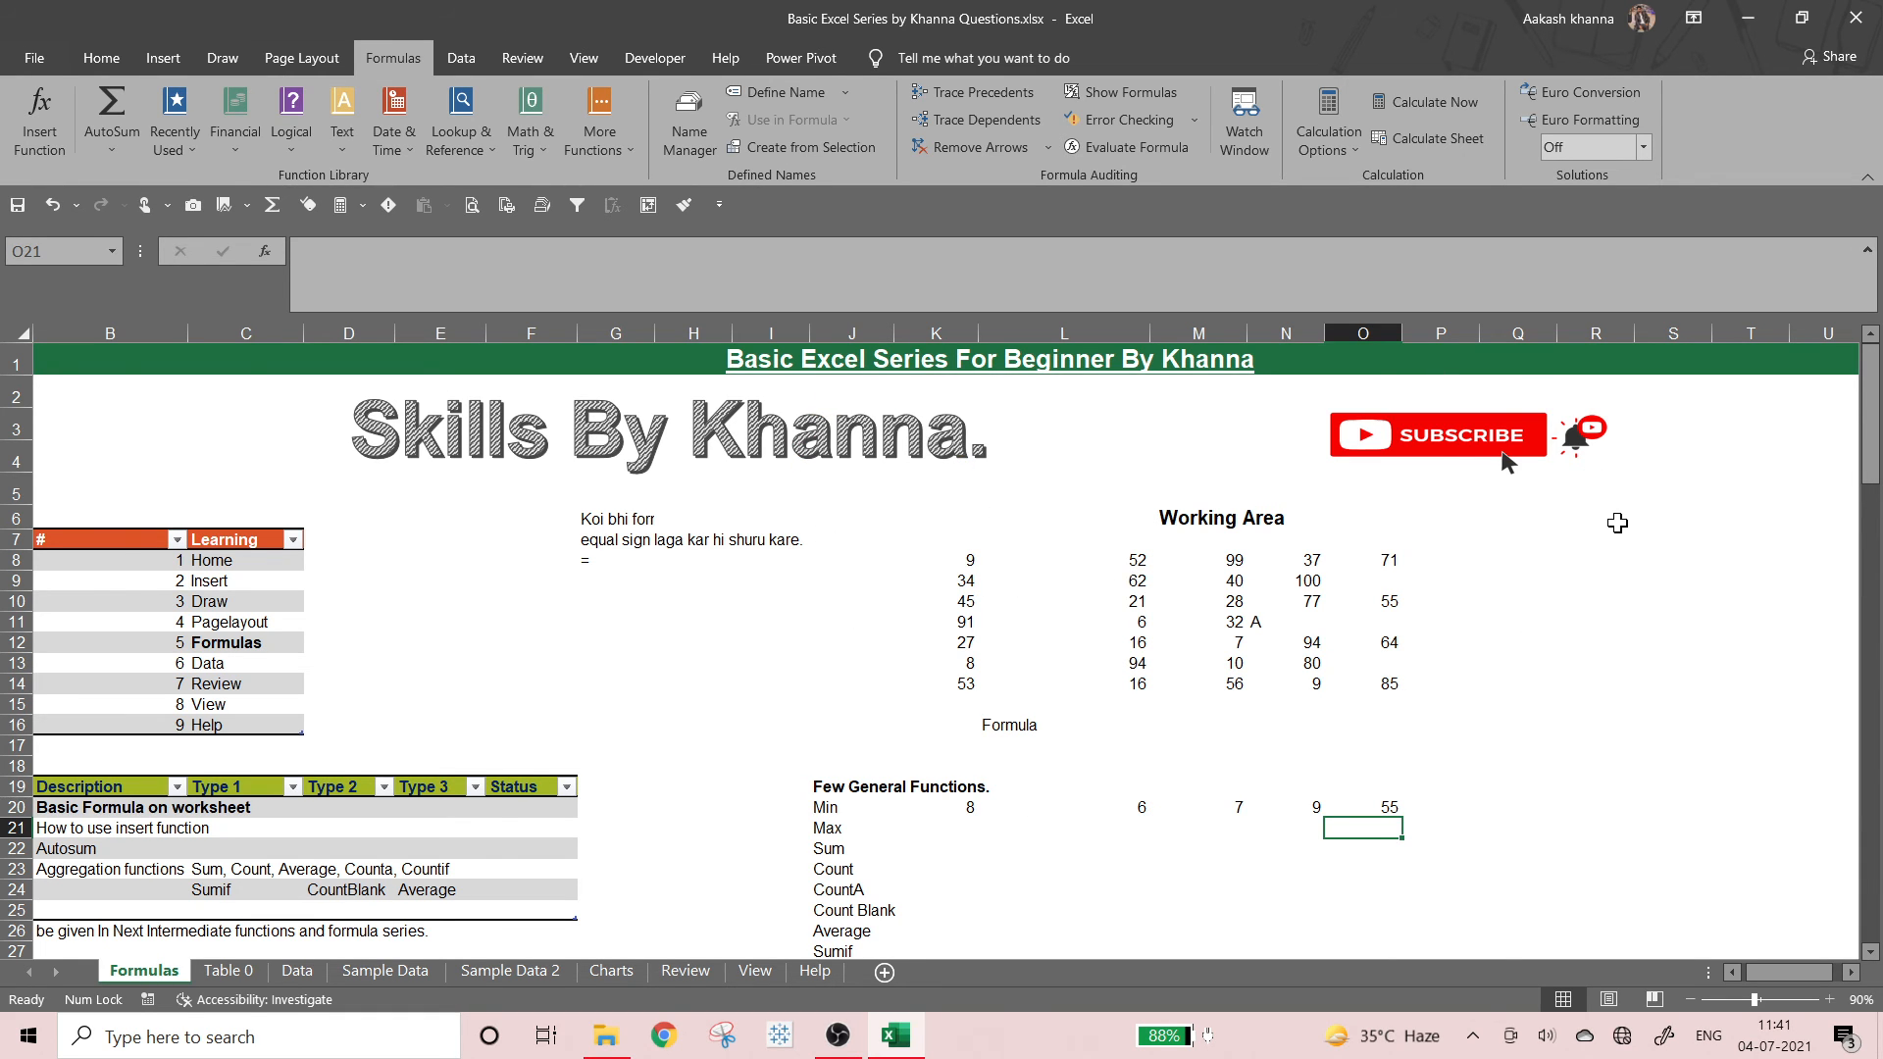
click(1238, 790)
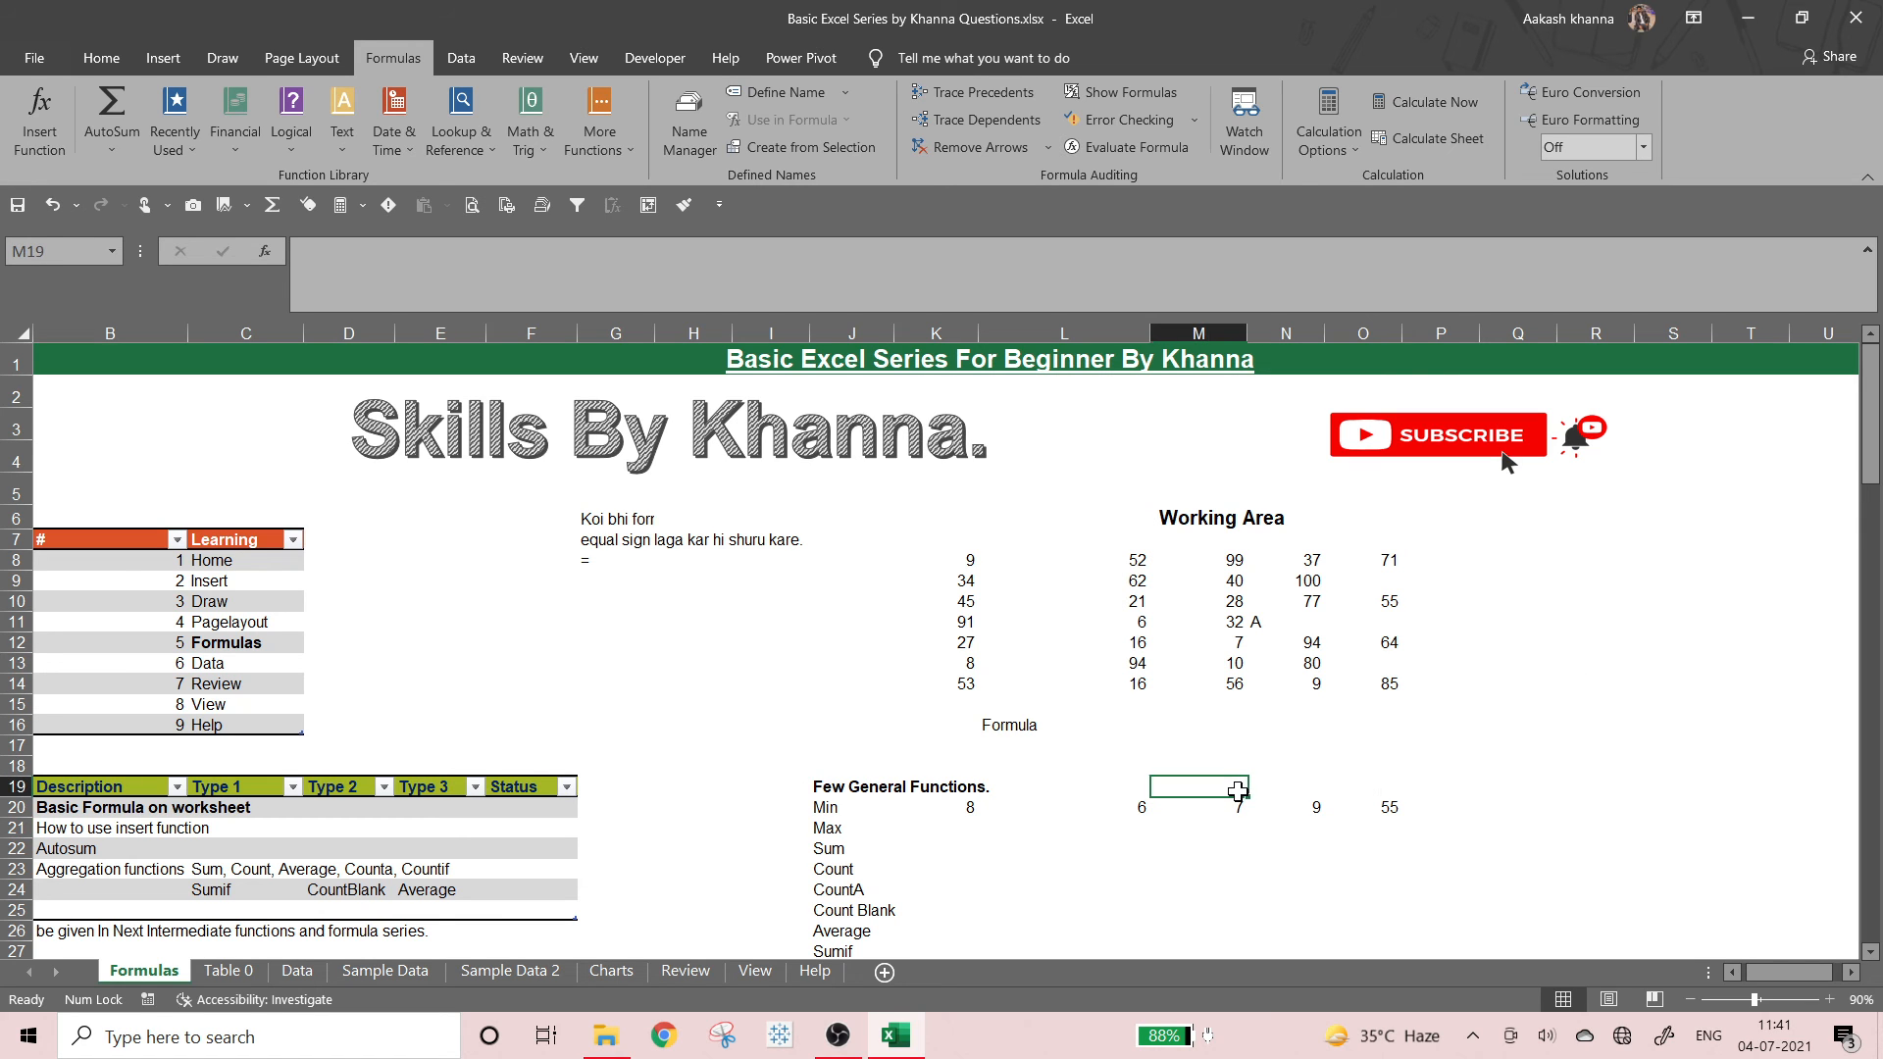
key(Left)
key(Left)
key(Down)
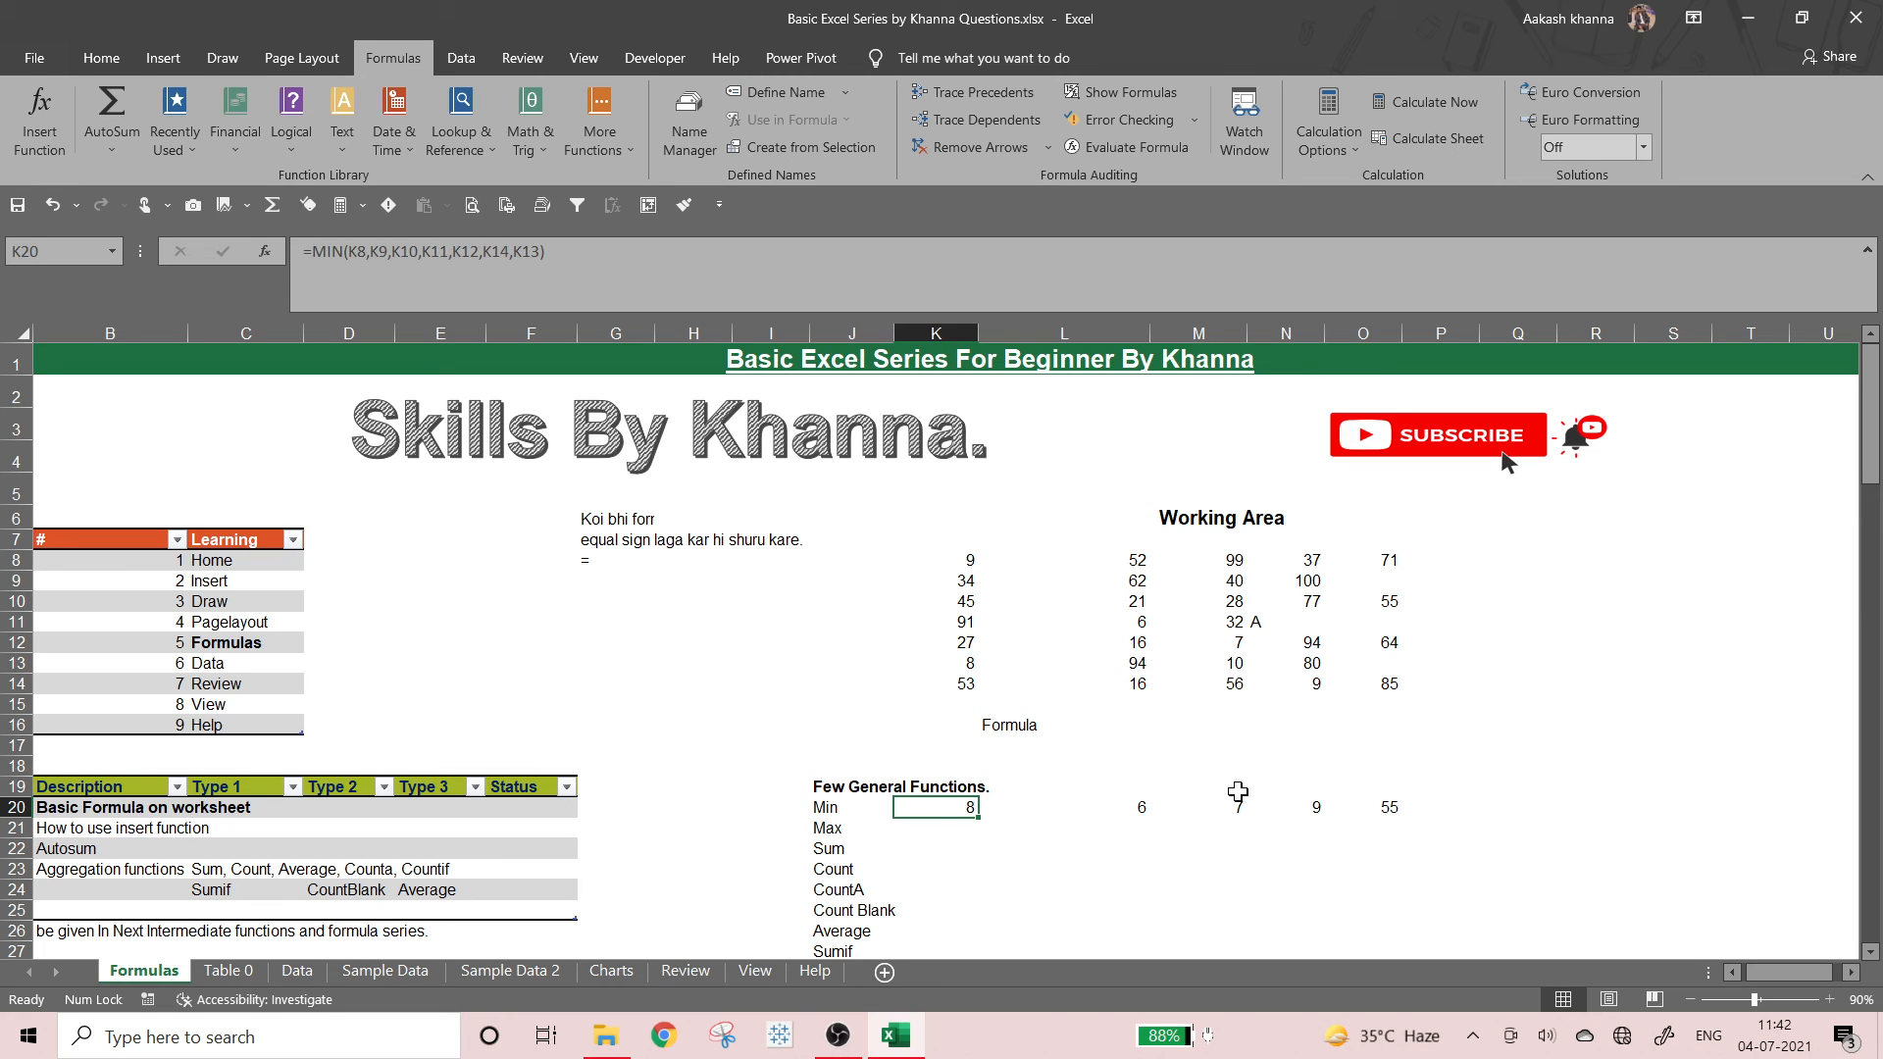
key(ctrl+c)
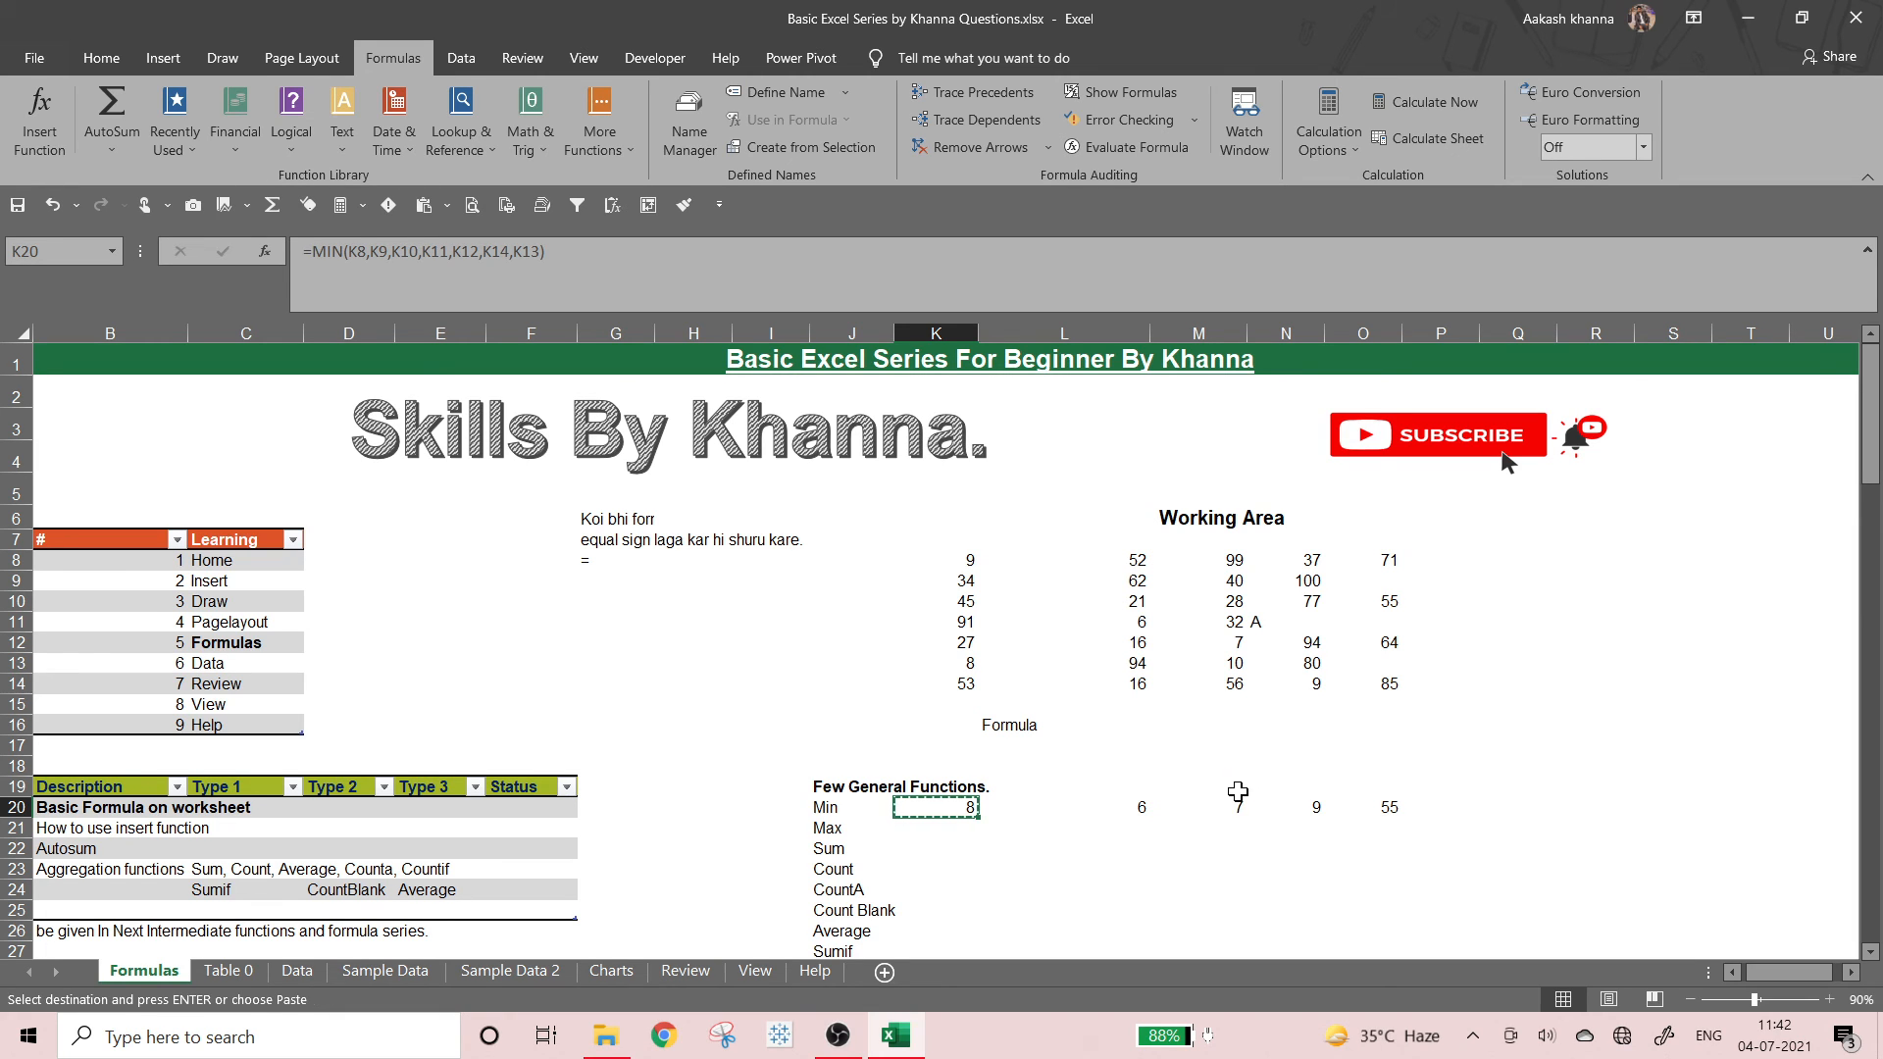
key(Right)
key(Right)
key(Right)
key(Right)
key(shift+Left)
key(shift+Left)
key(shift+Left)
key(ctrl+v)
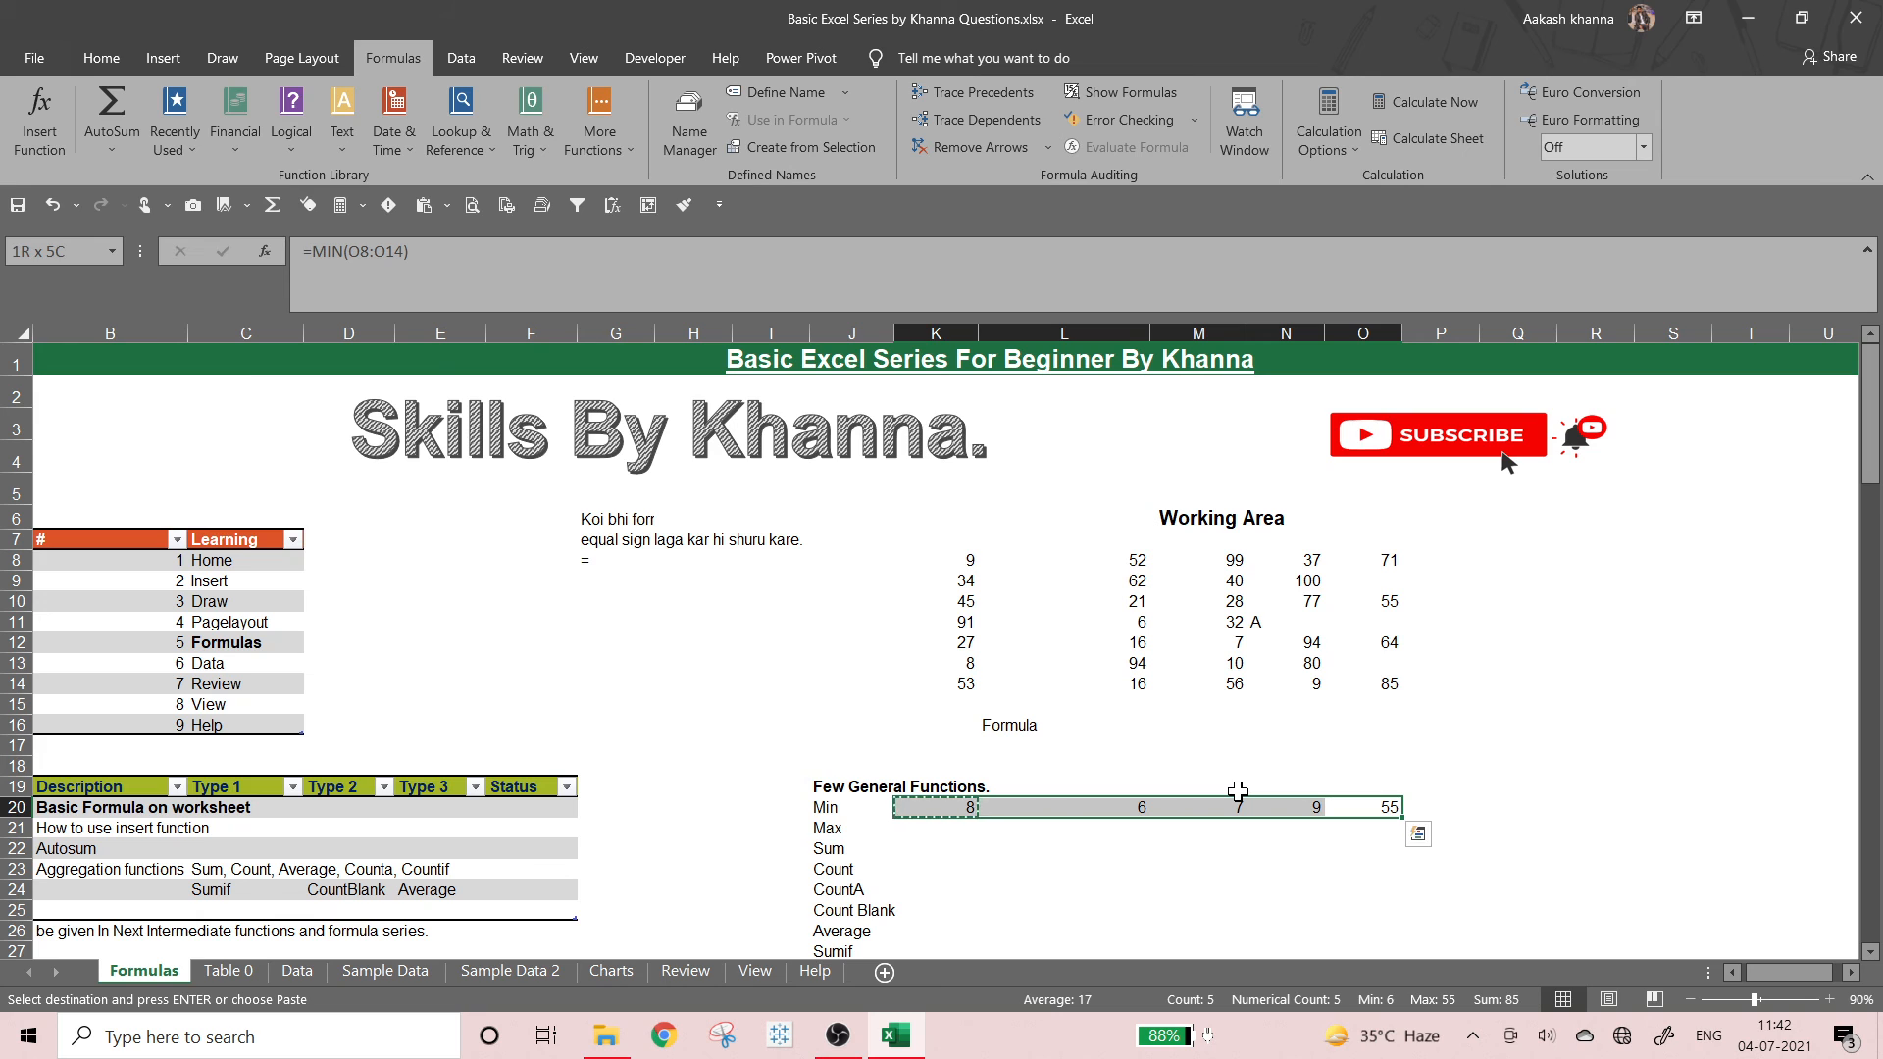
- Move the MIN formulas from L20:O20 to R20:U20, leaving the original Min cells beside K20 empty
key(Left)
key(Right)
key(Left)
key(Left)
key(Left)
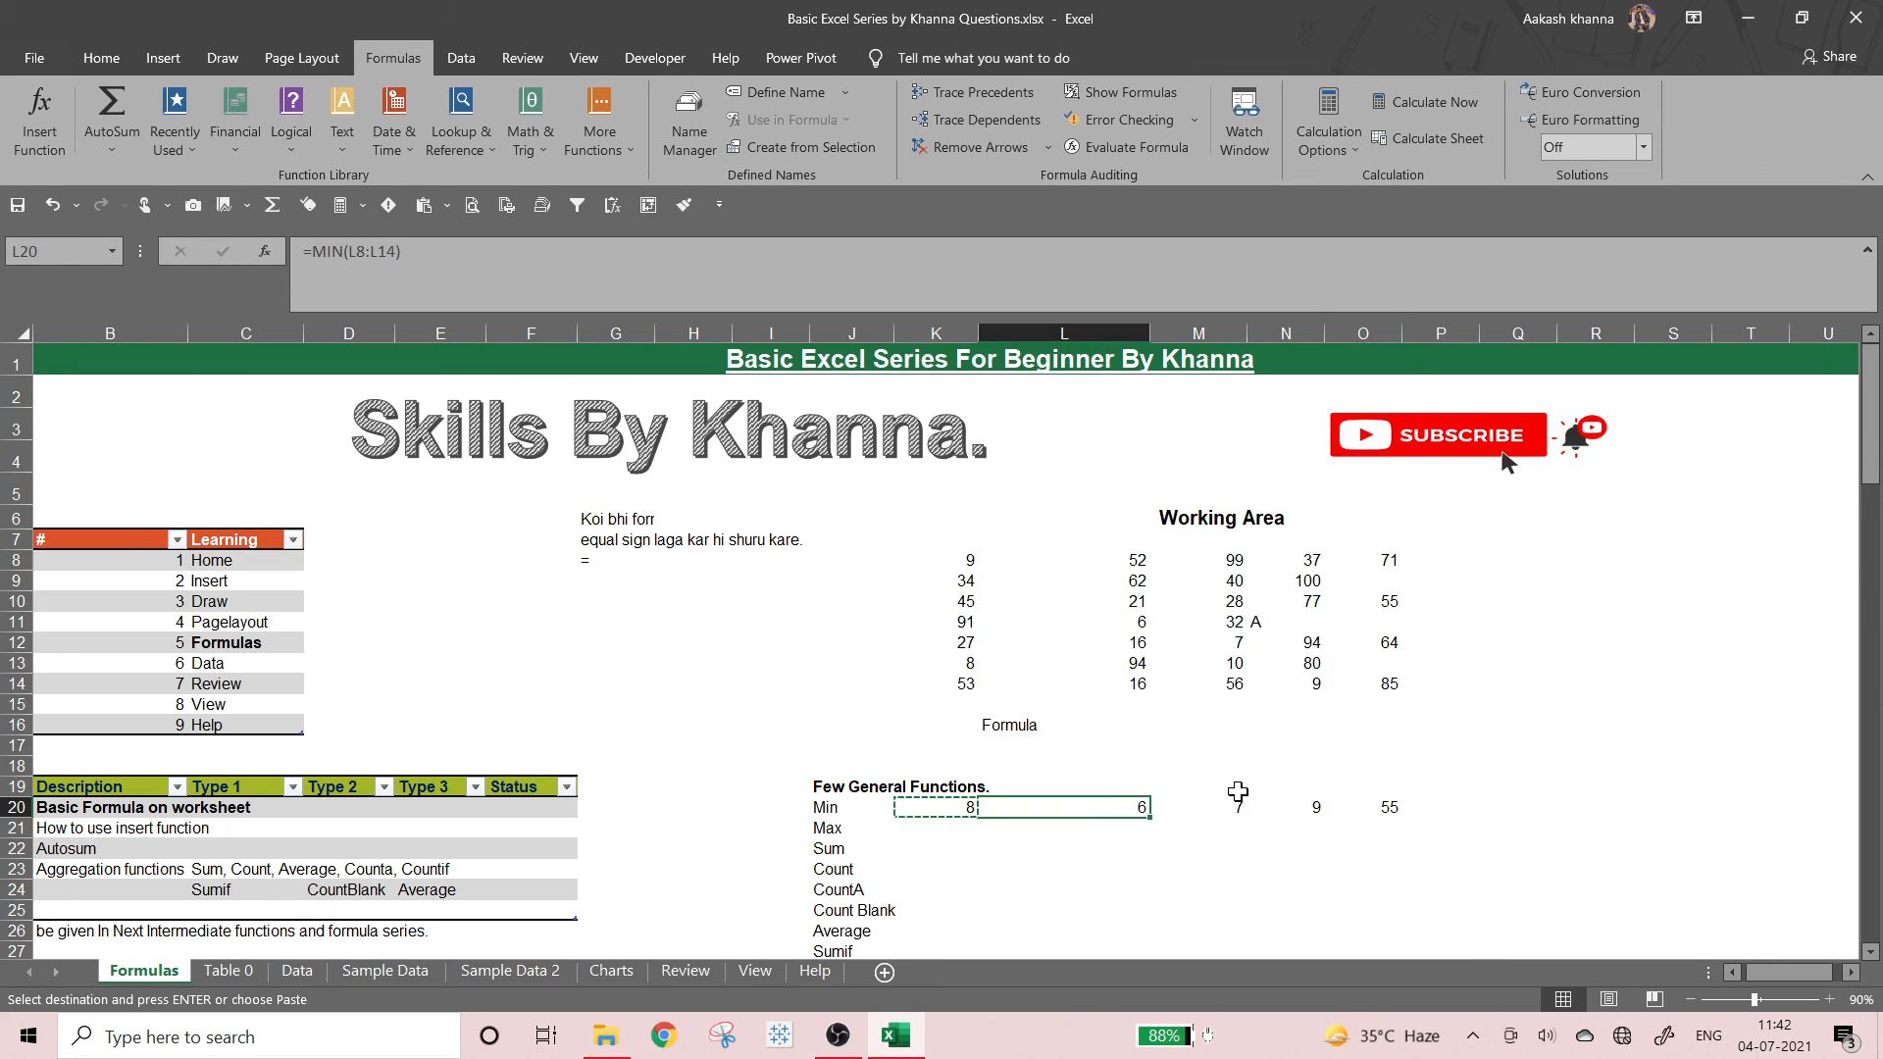
key(shift+Right)
key(shift+Right)
key(shift+Right)
key(ctrl+v)
key(ctrl+c)
key(Right)
key(Right)
key(Right)
key(Right)
key(Right)
key(Right)
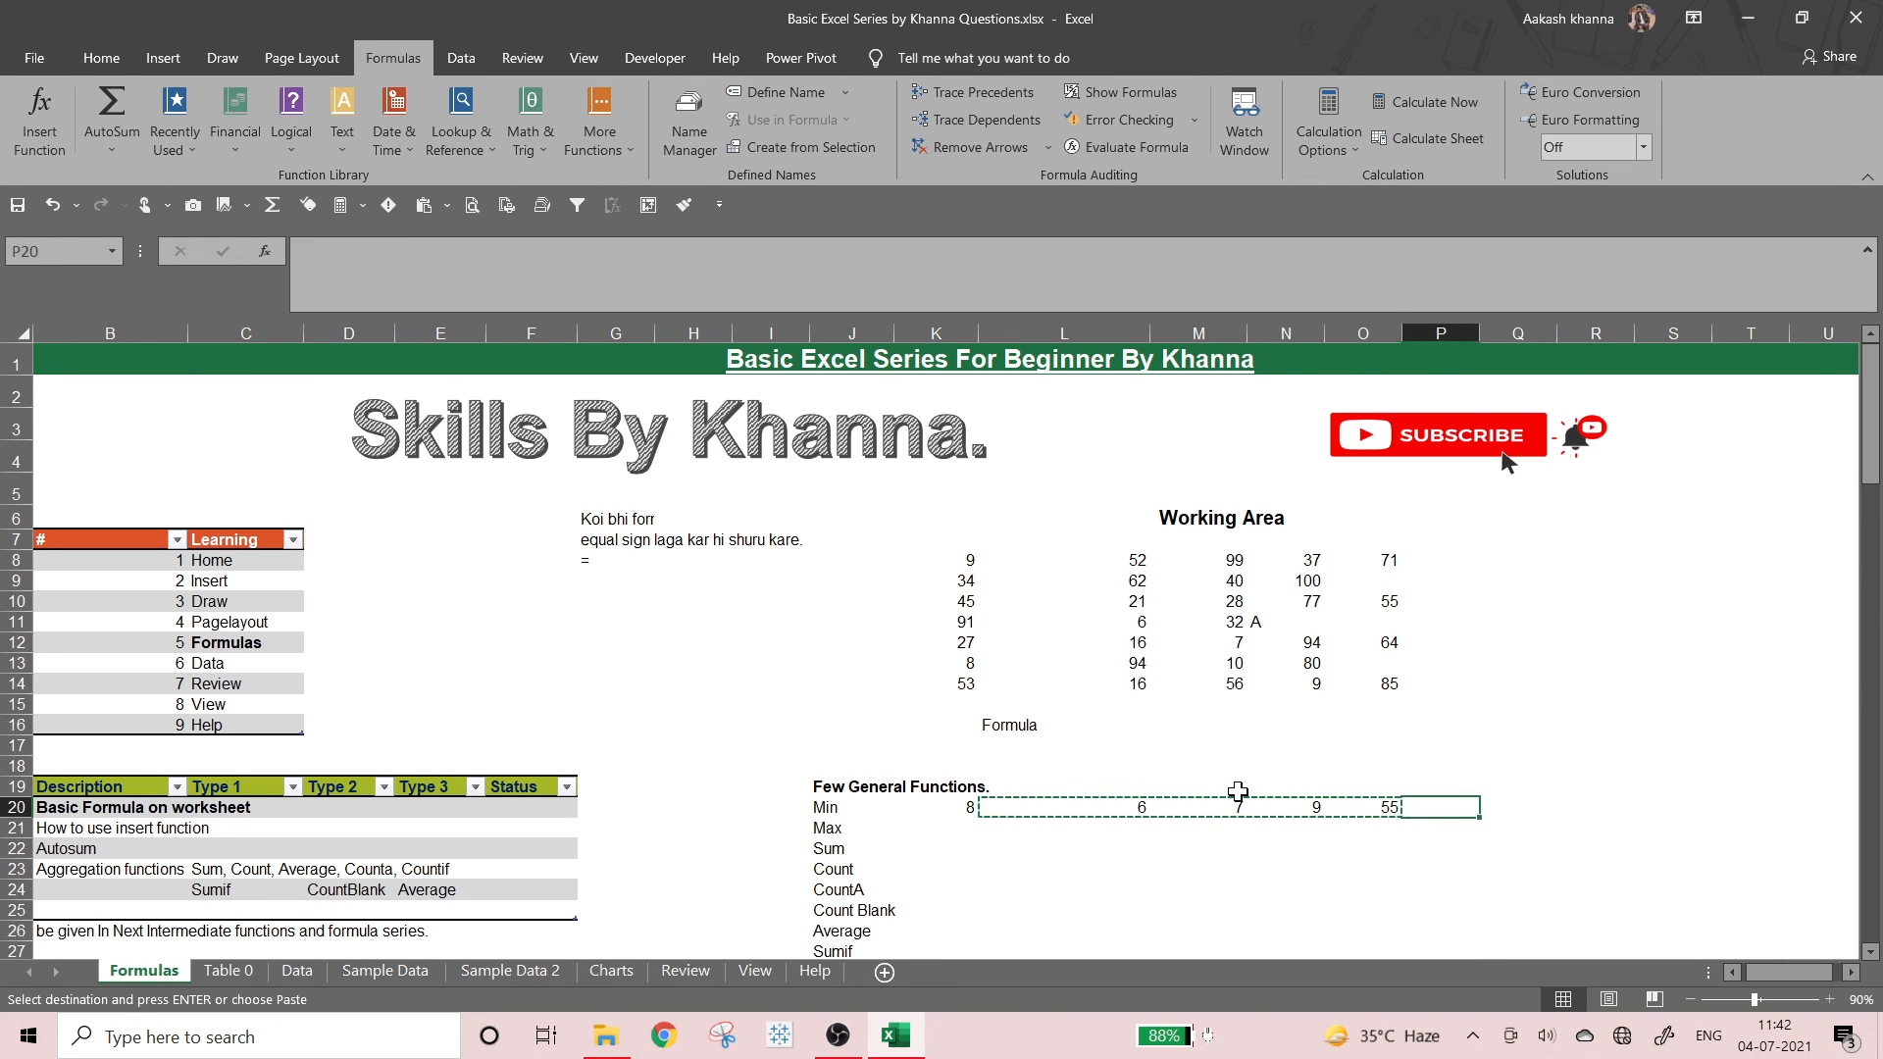
key(ctrl+v)
key(ctrl+q)
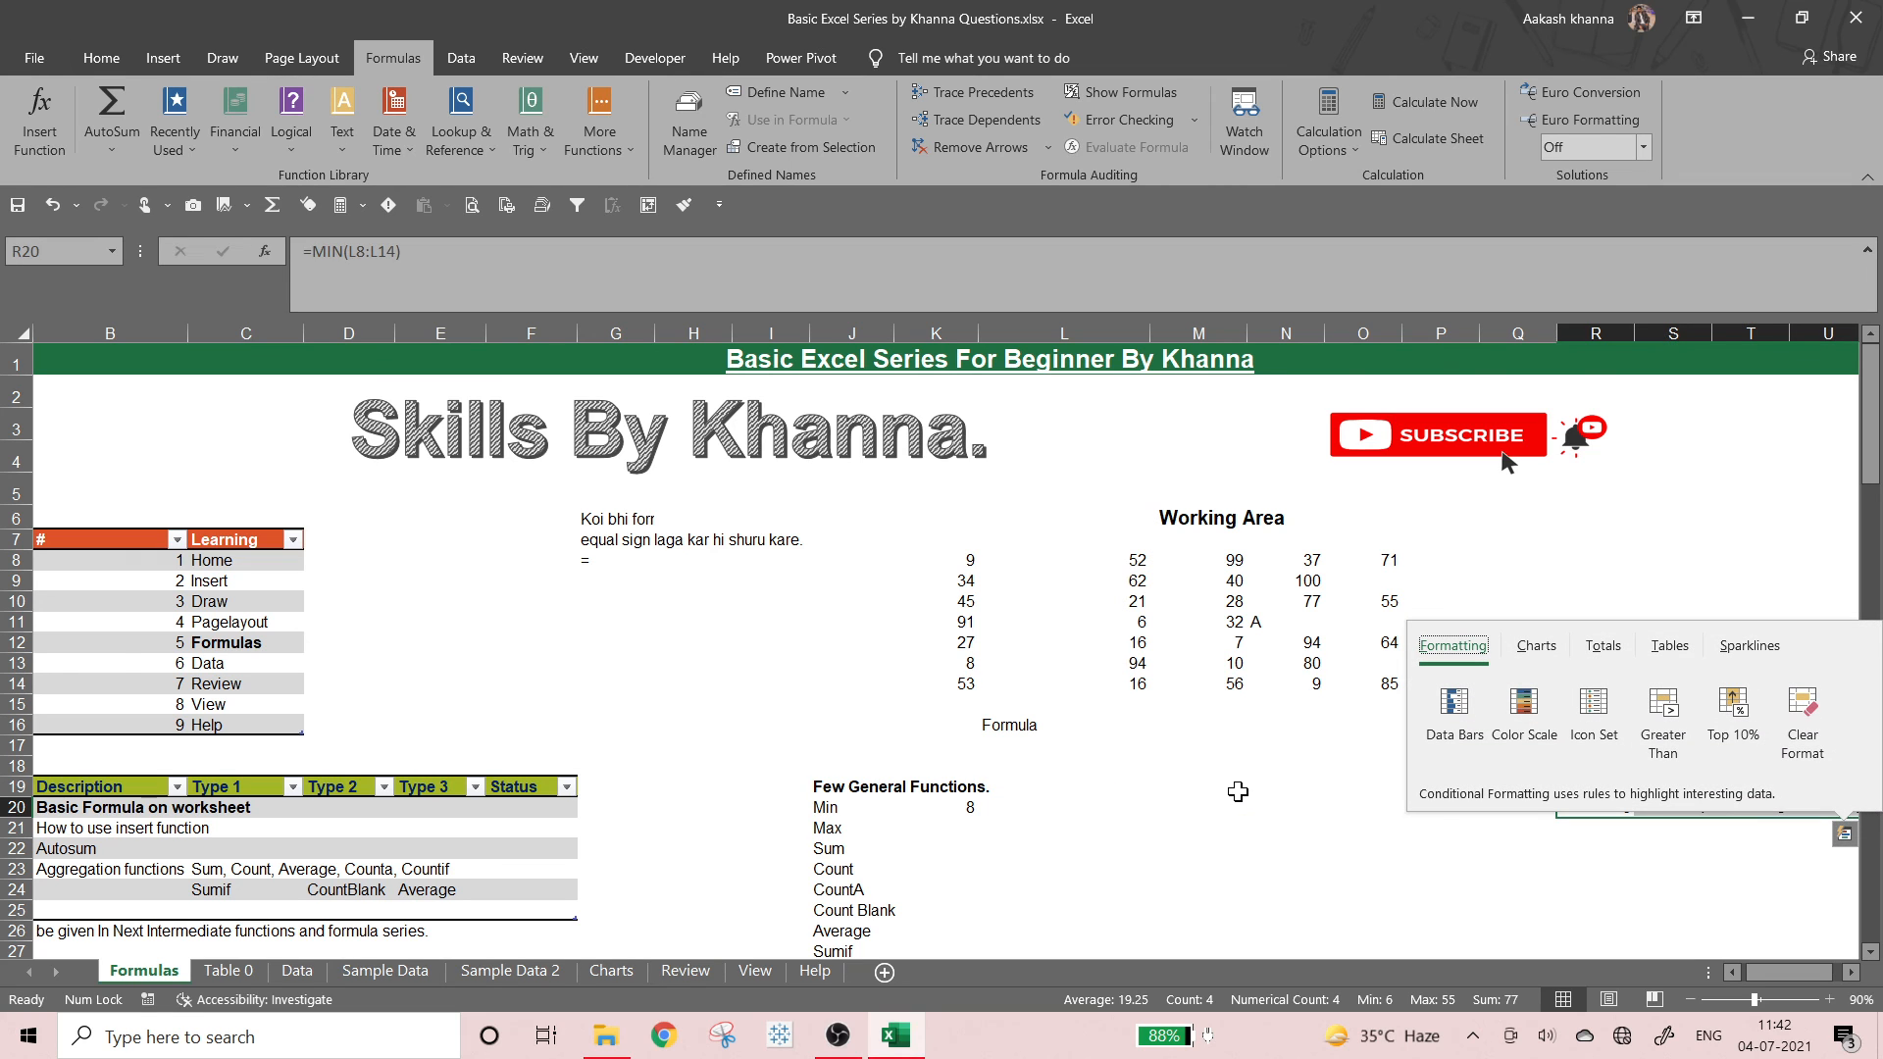
click(1237, 792)
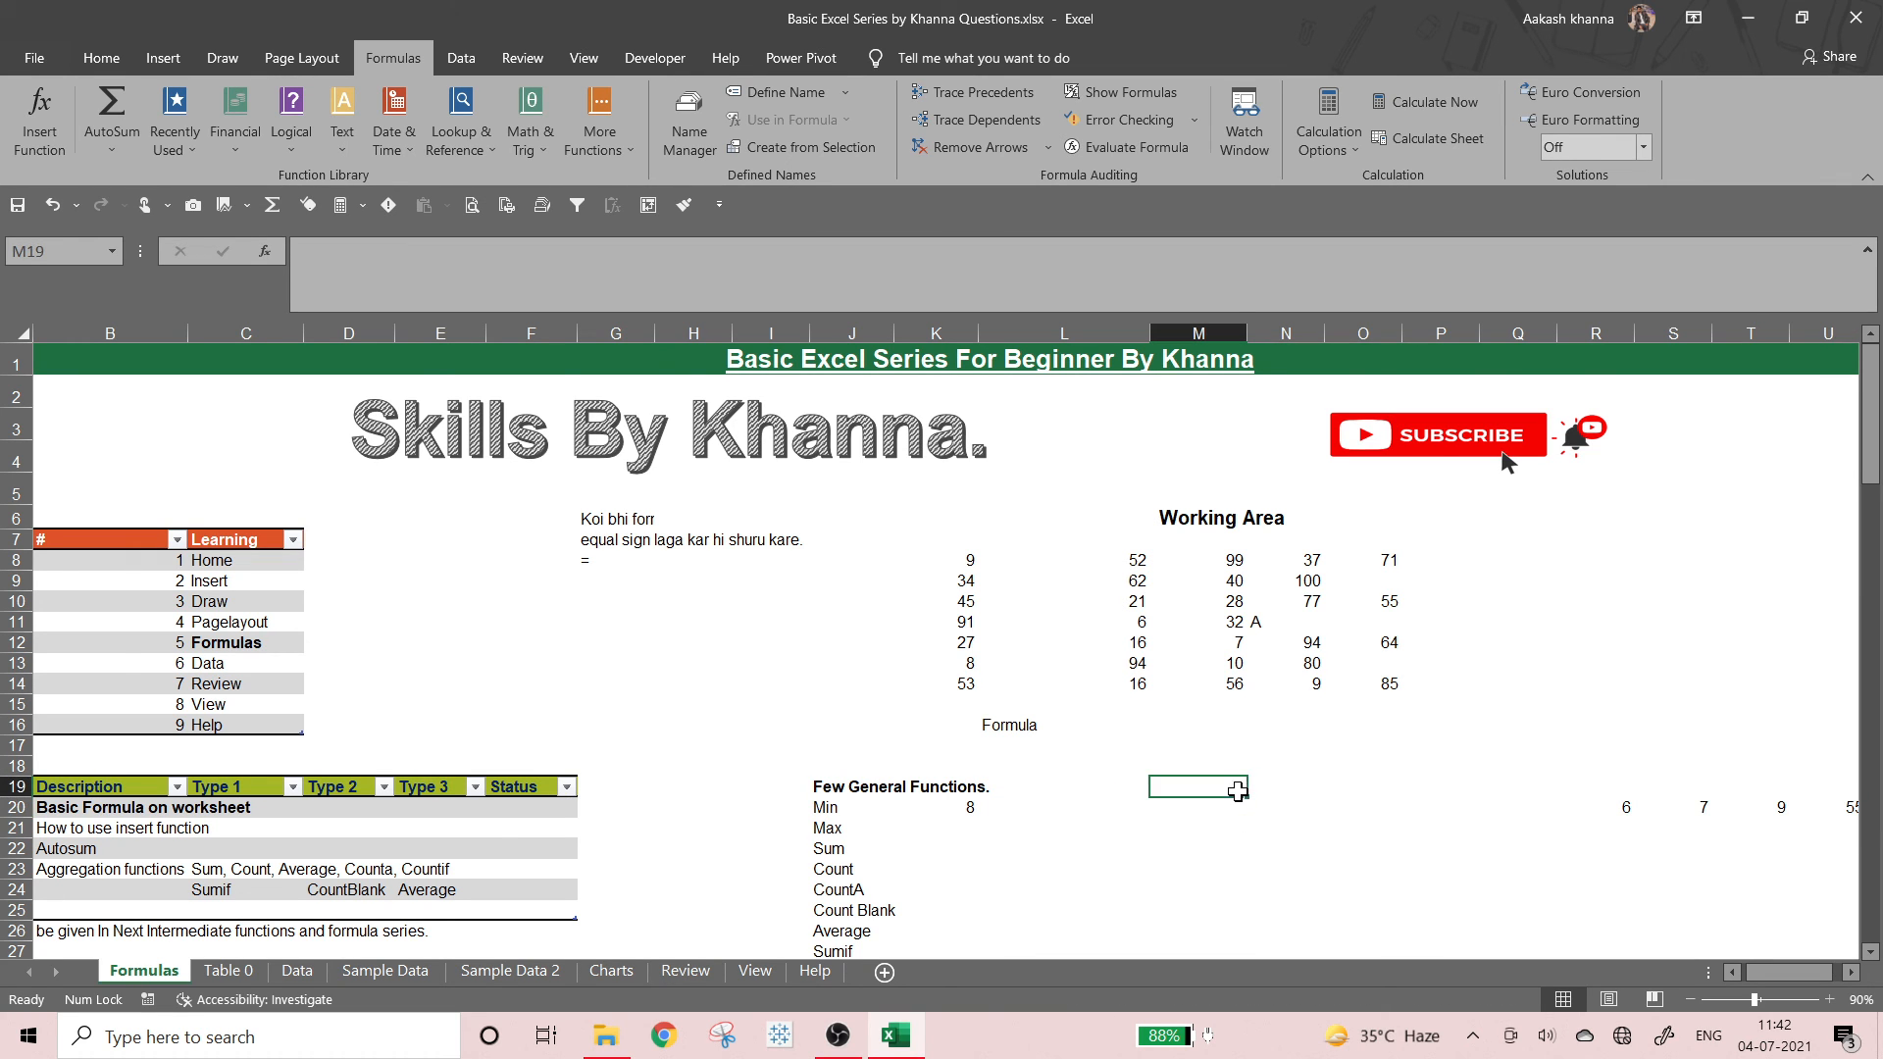
- Copy the MIN formula from K20 across the Min row through O20
click(1141, 812)
key(Left)
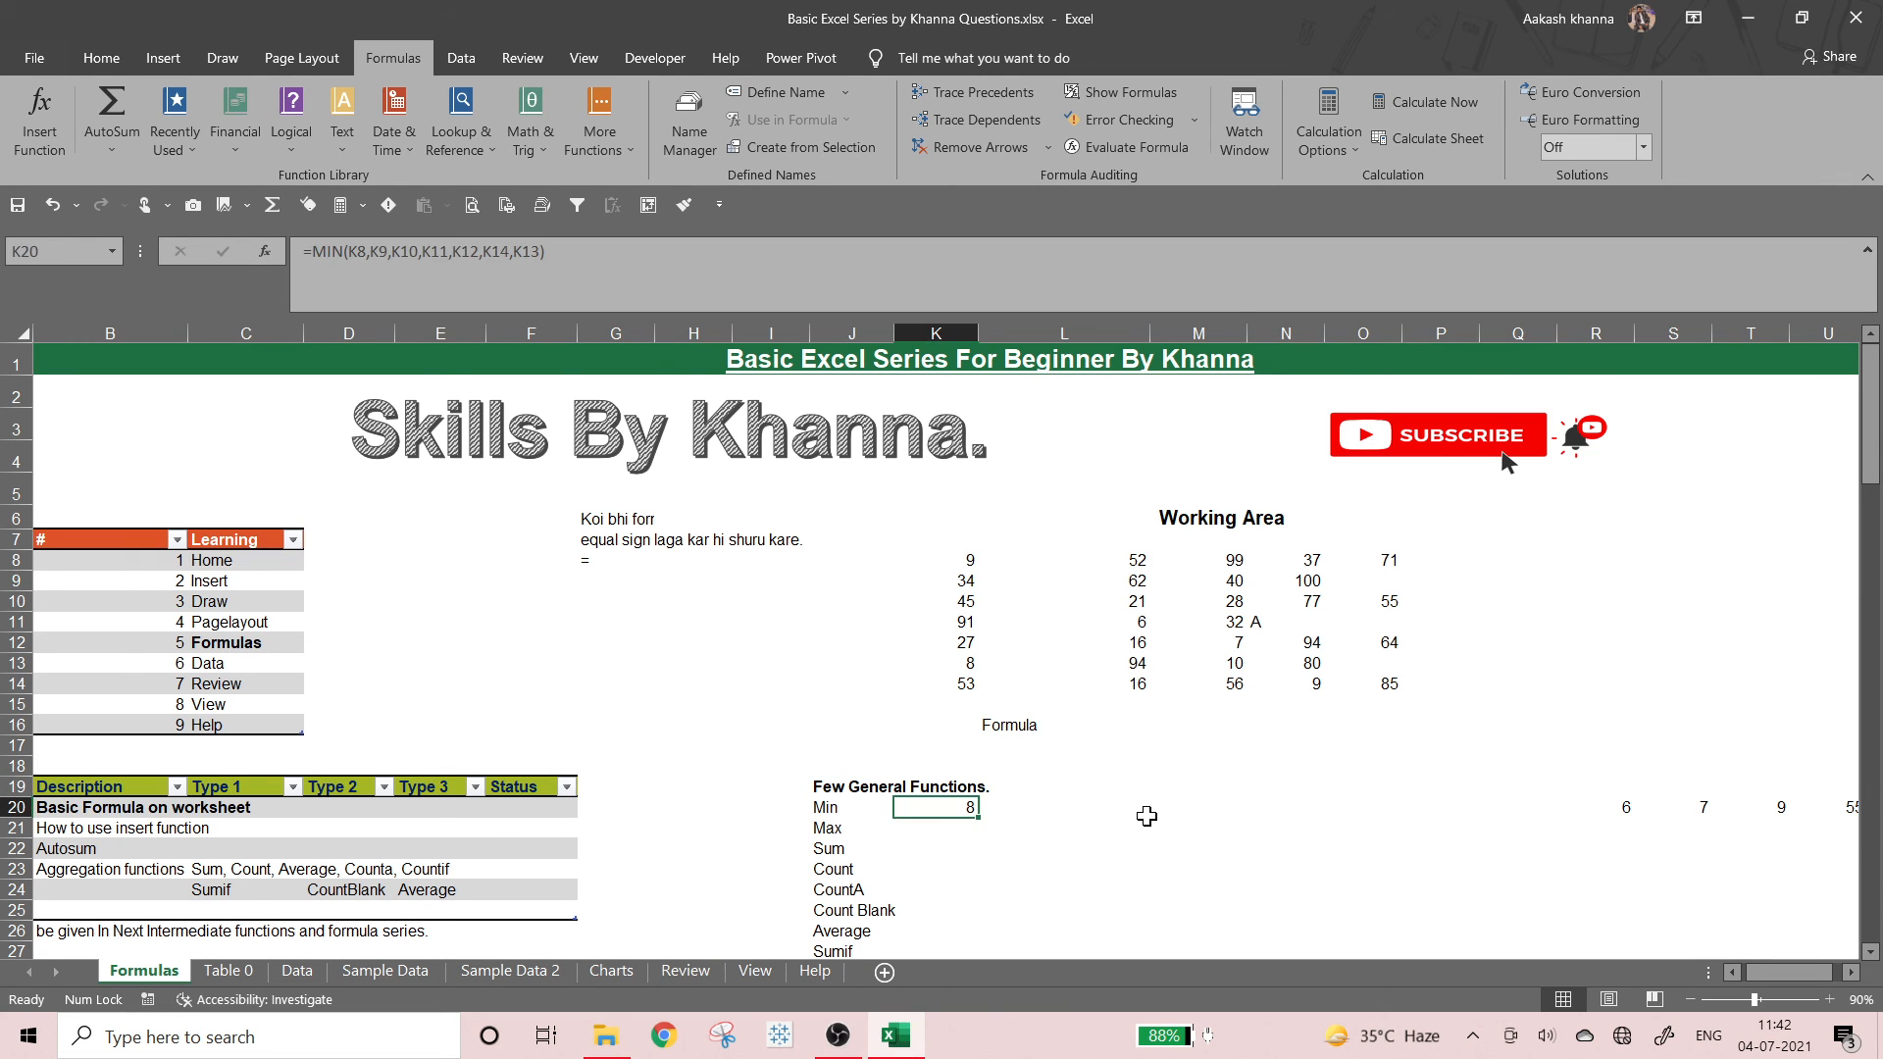
key(ctrl+c)
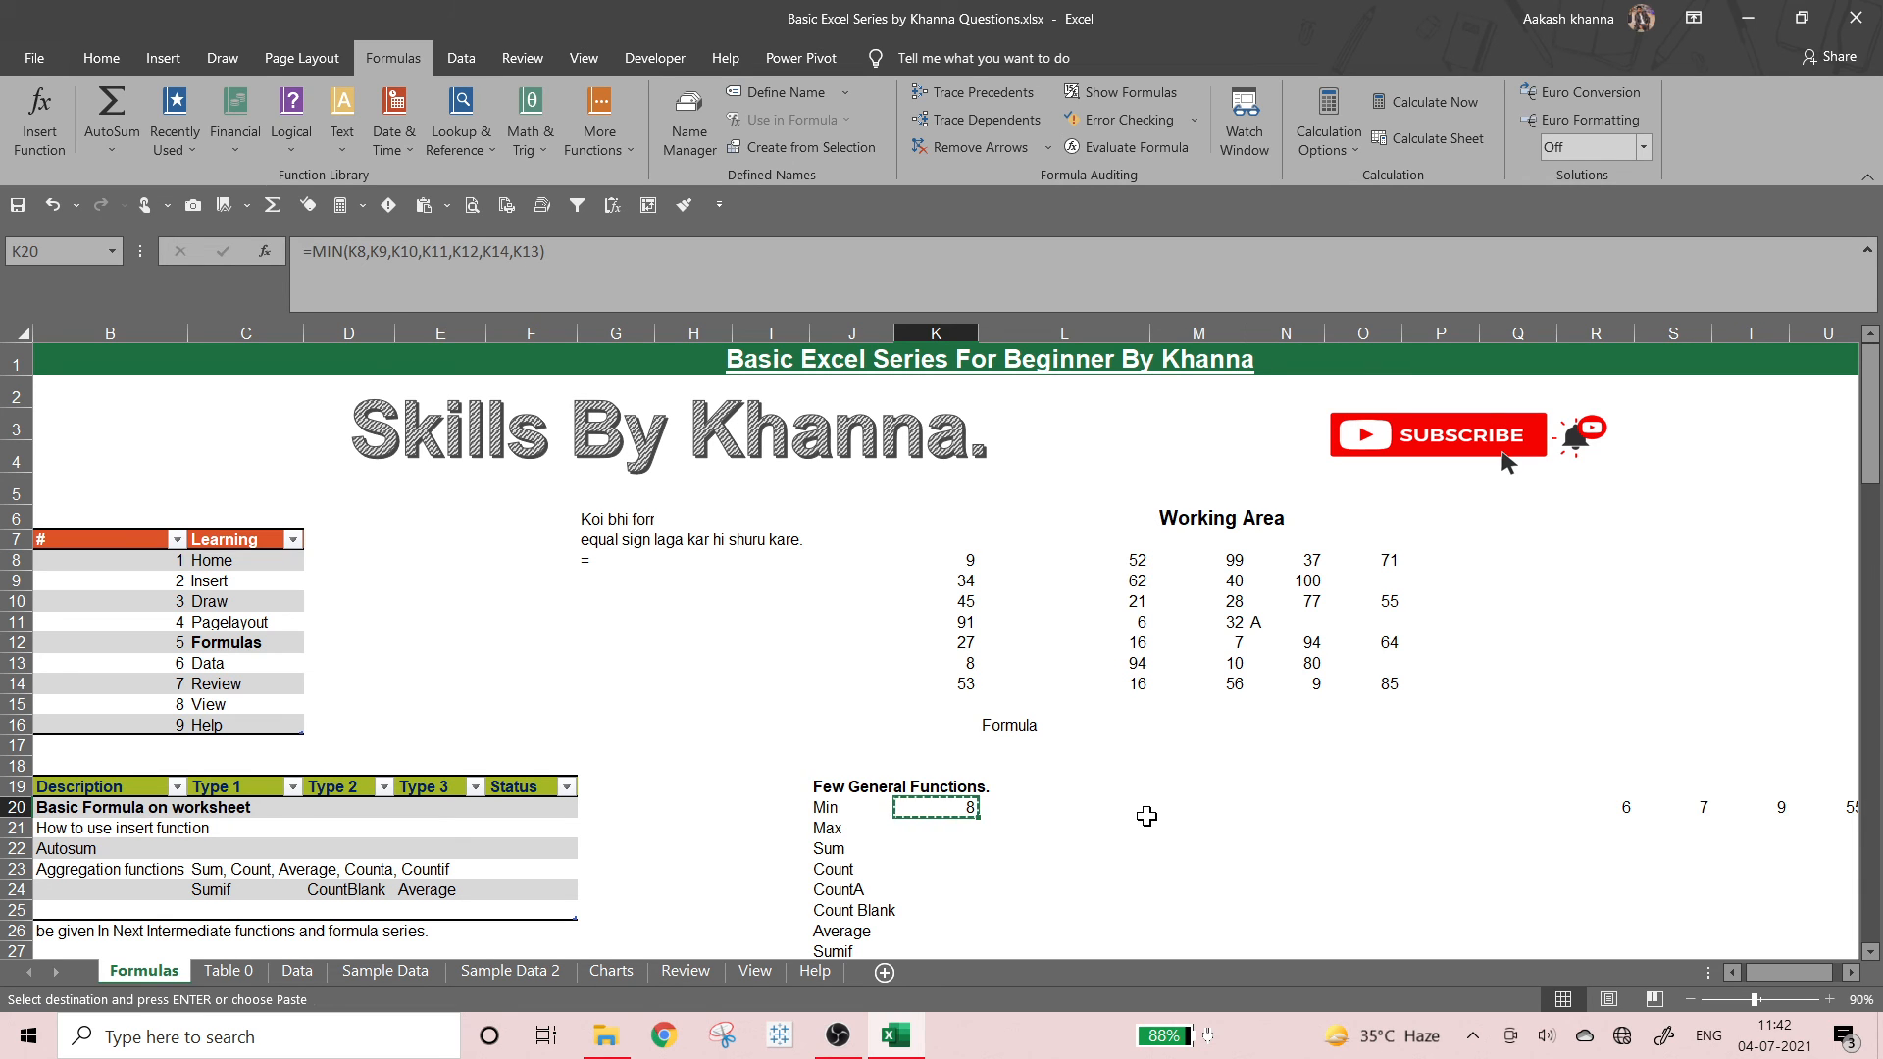
key(shift+Right)
key(shift+Right)
key(shift+Right)
key(shift+Right)
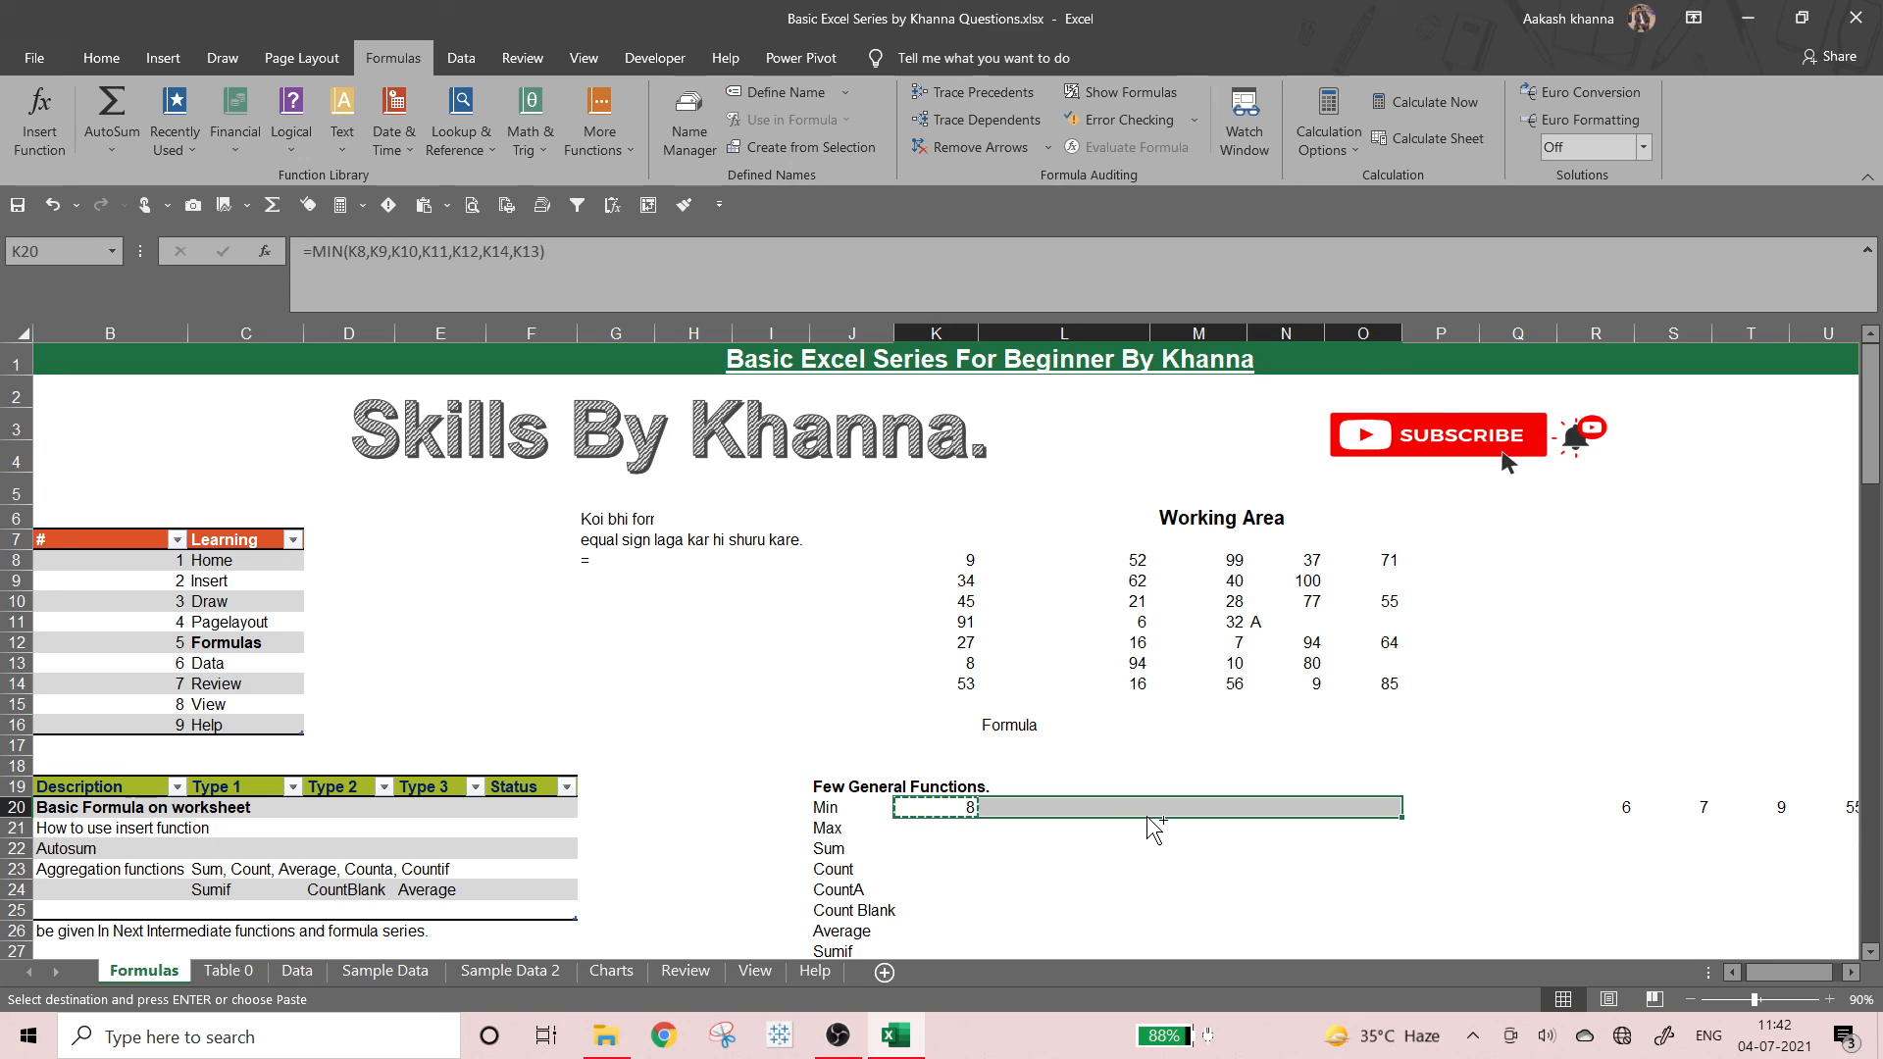
key(ctrl+v)
key(Escape)
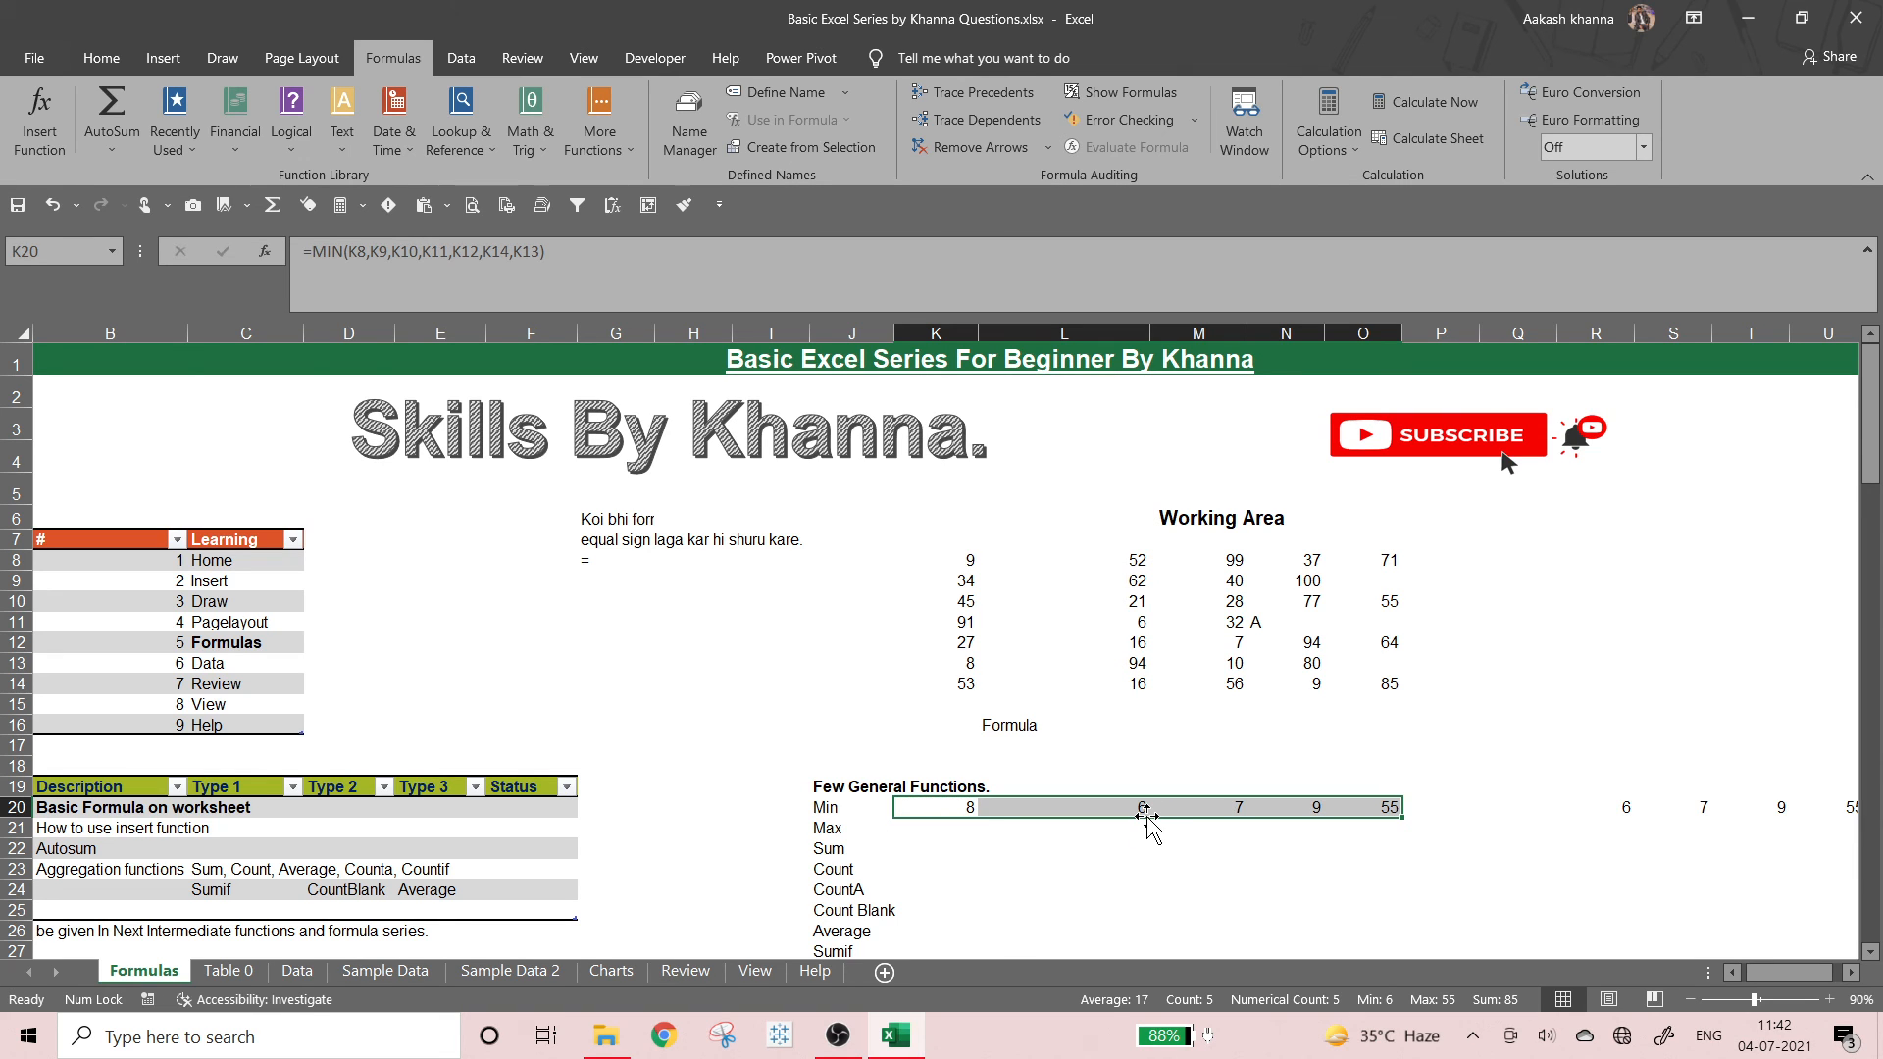
- Compare the cell references in the copied formula in L20 with those in the original formula in K20
click(1088, 841)
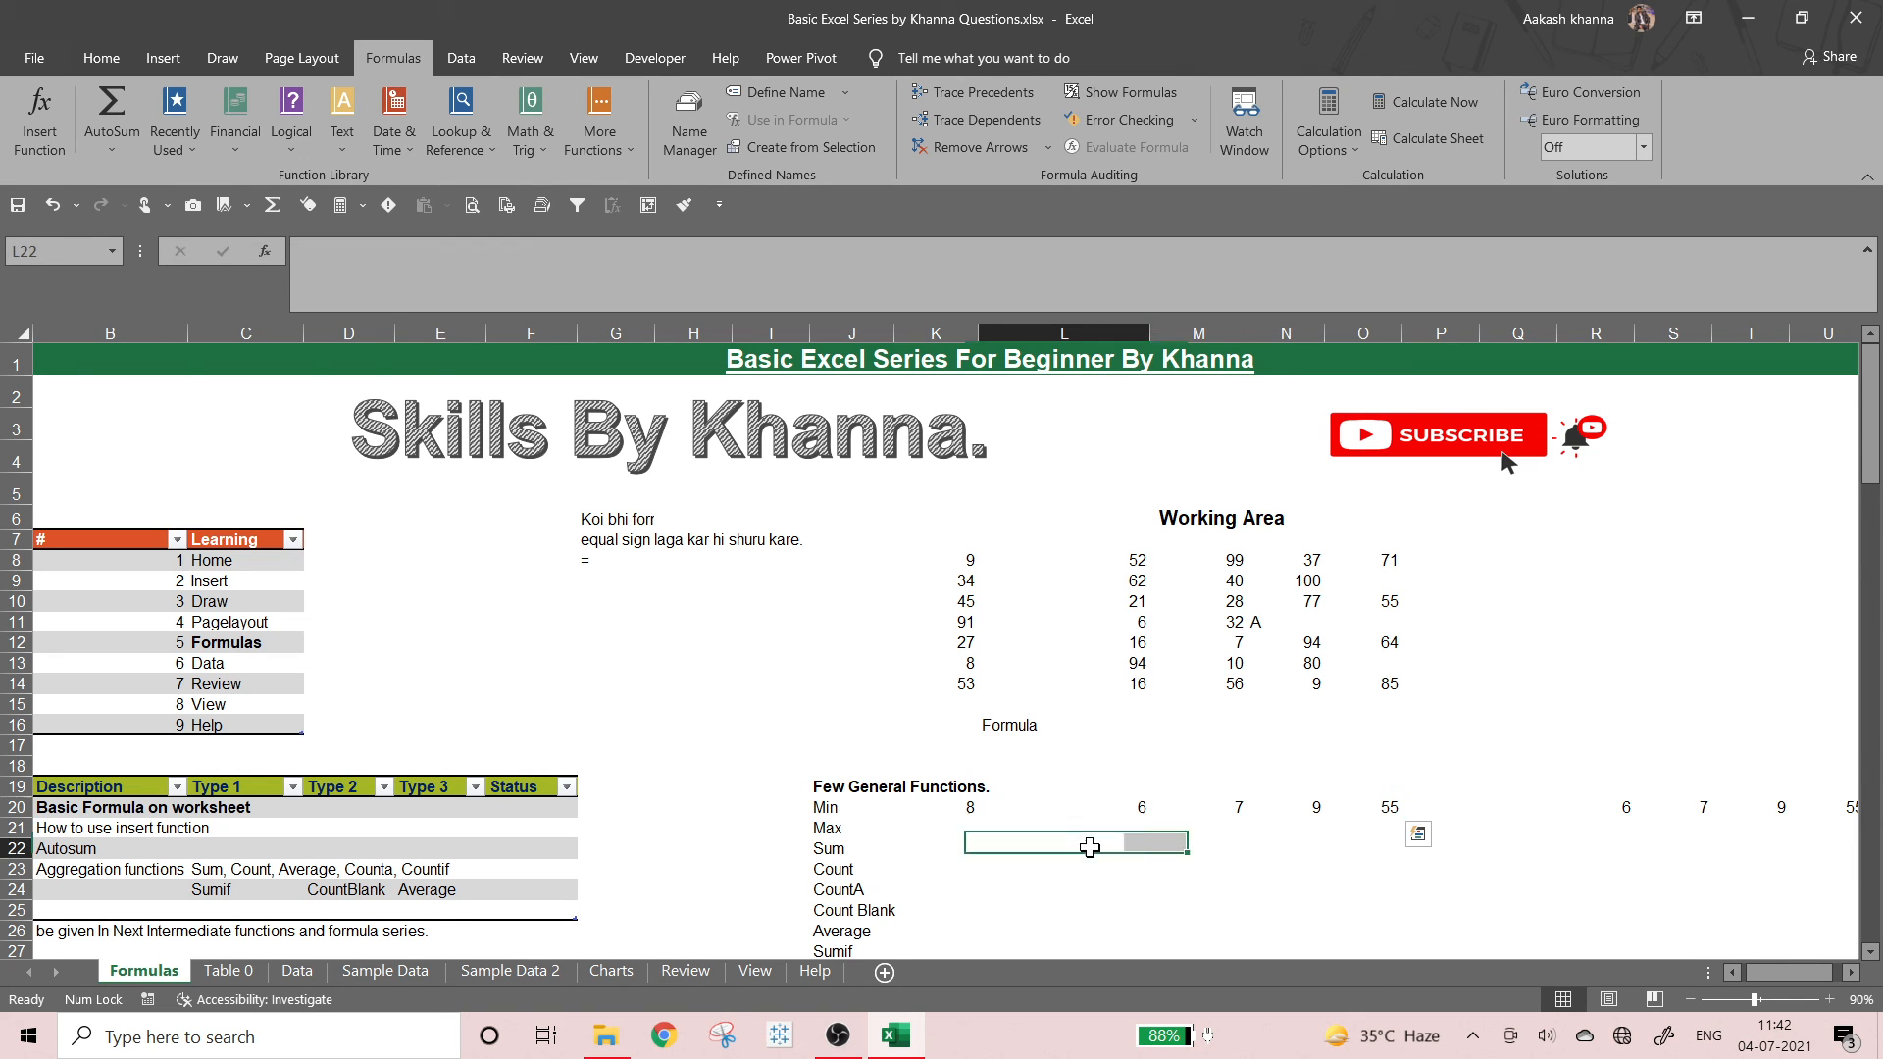
click(973, 814)
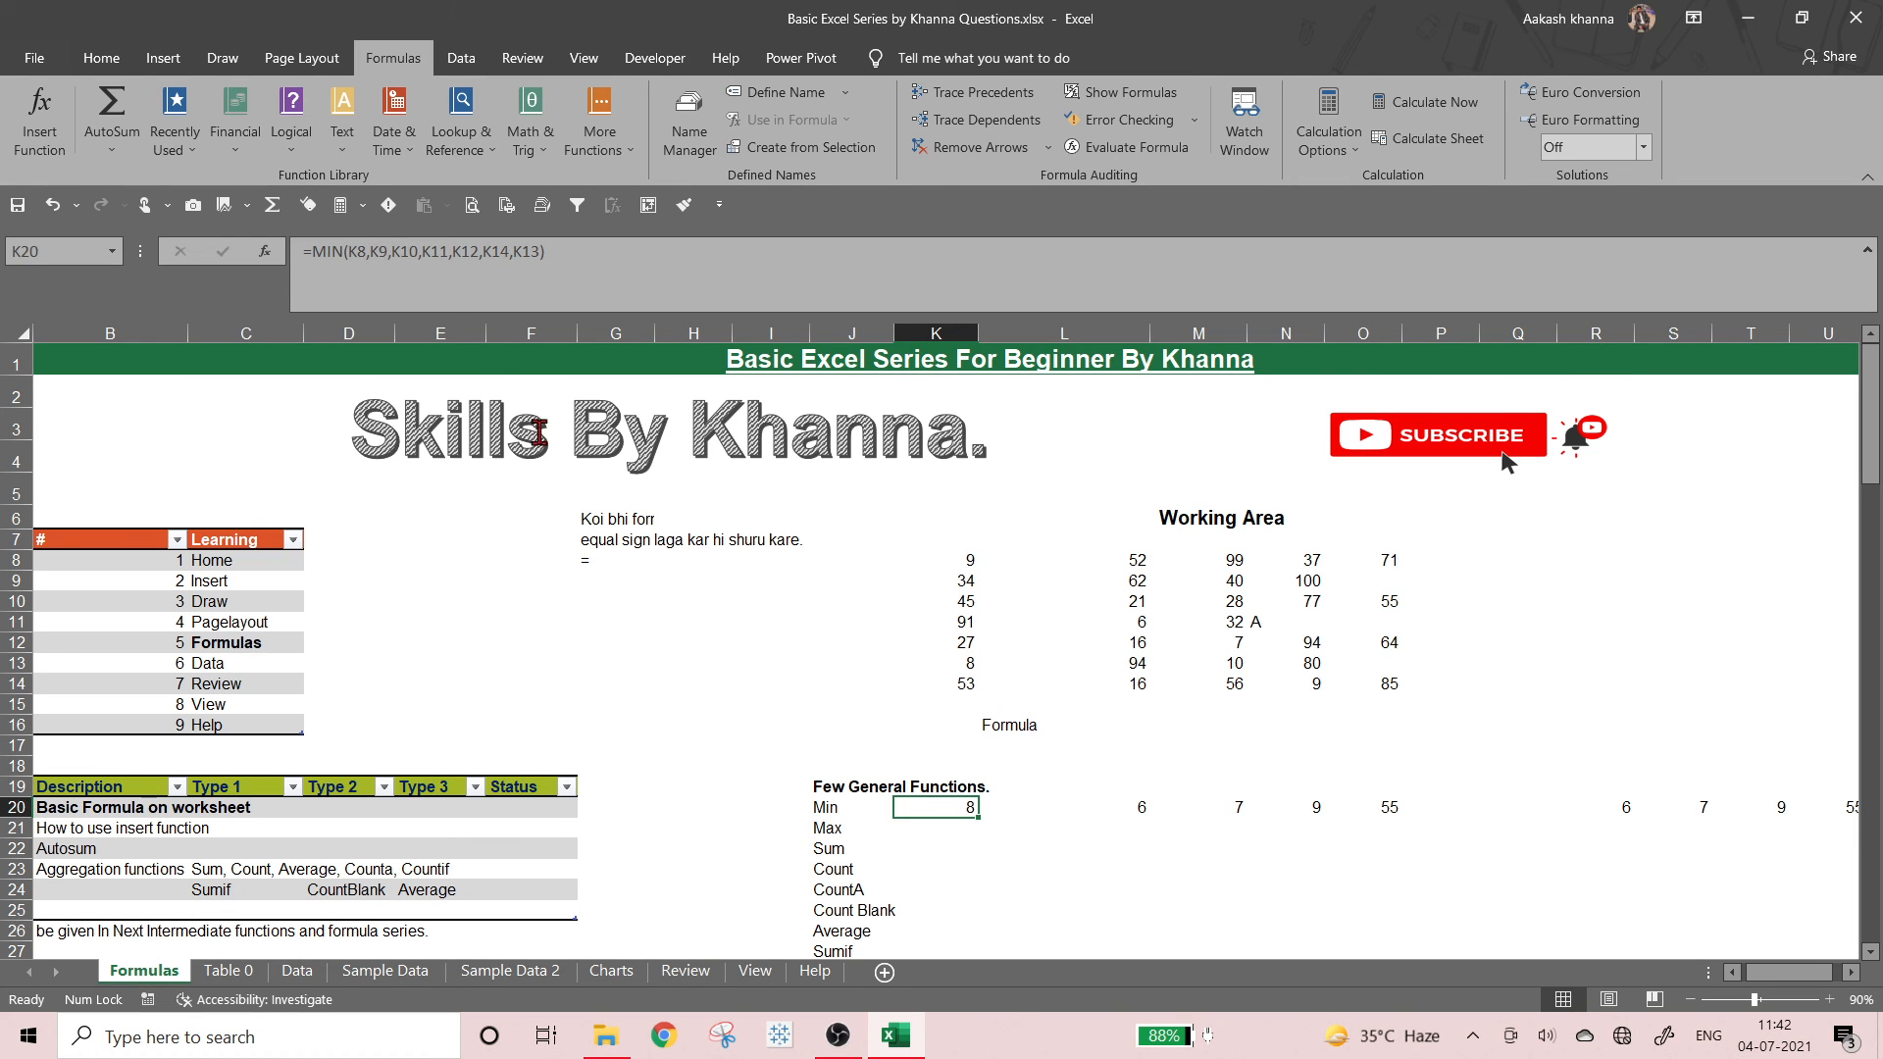
click(1101, 803)
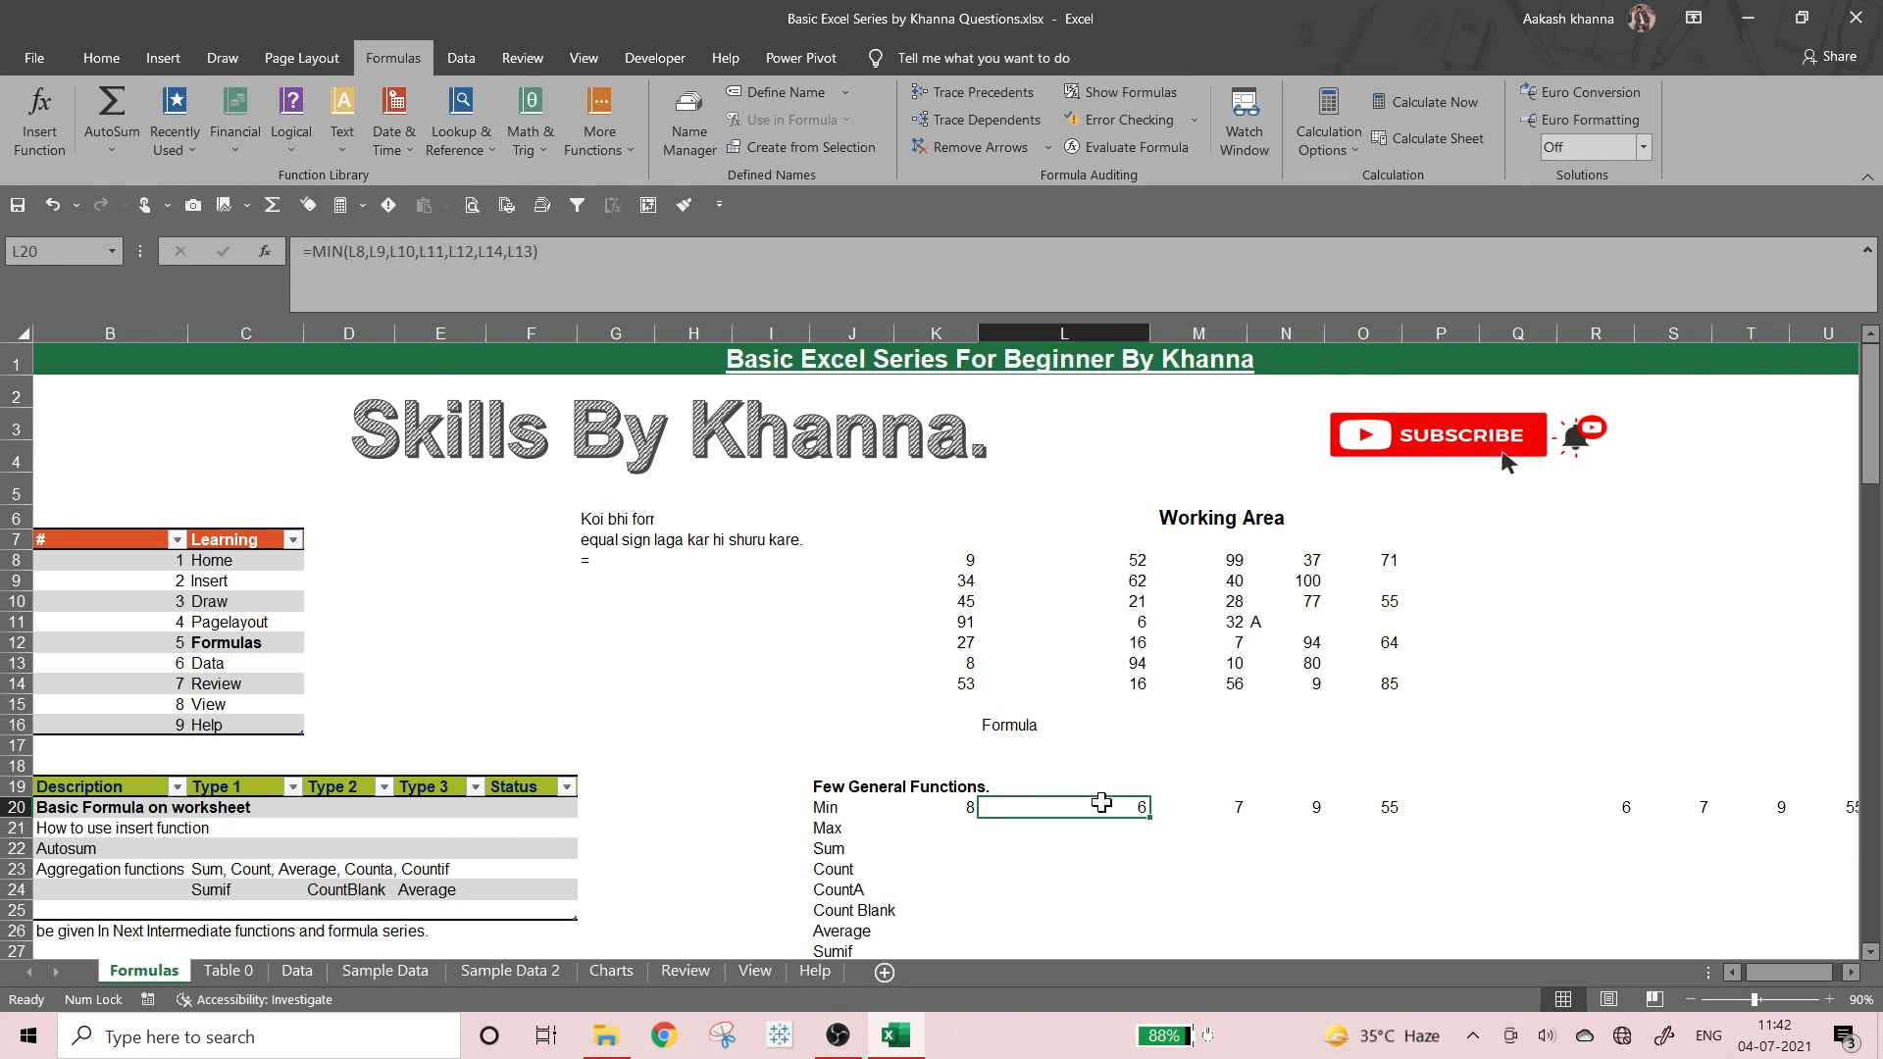
click(980, 808)
click(966, 803)
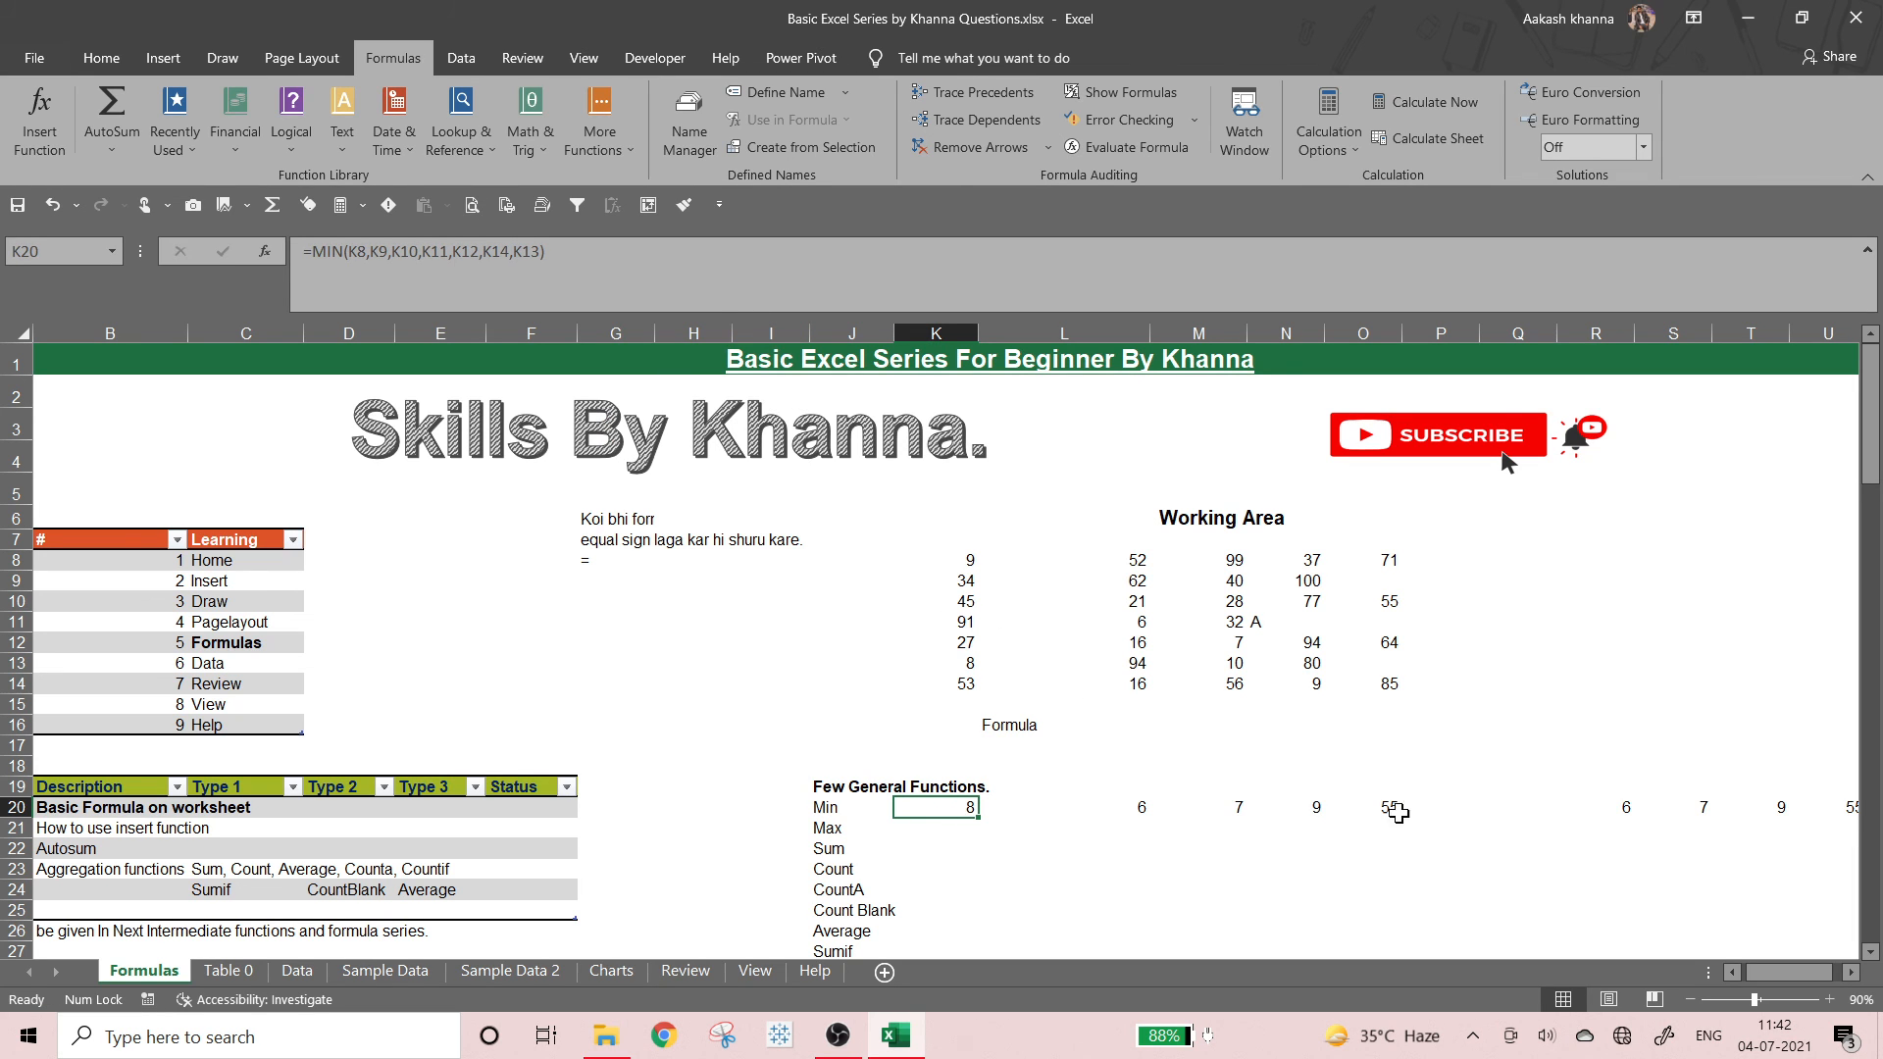
click(1089, 812)
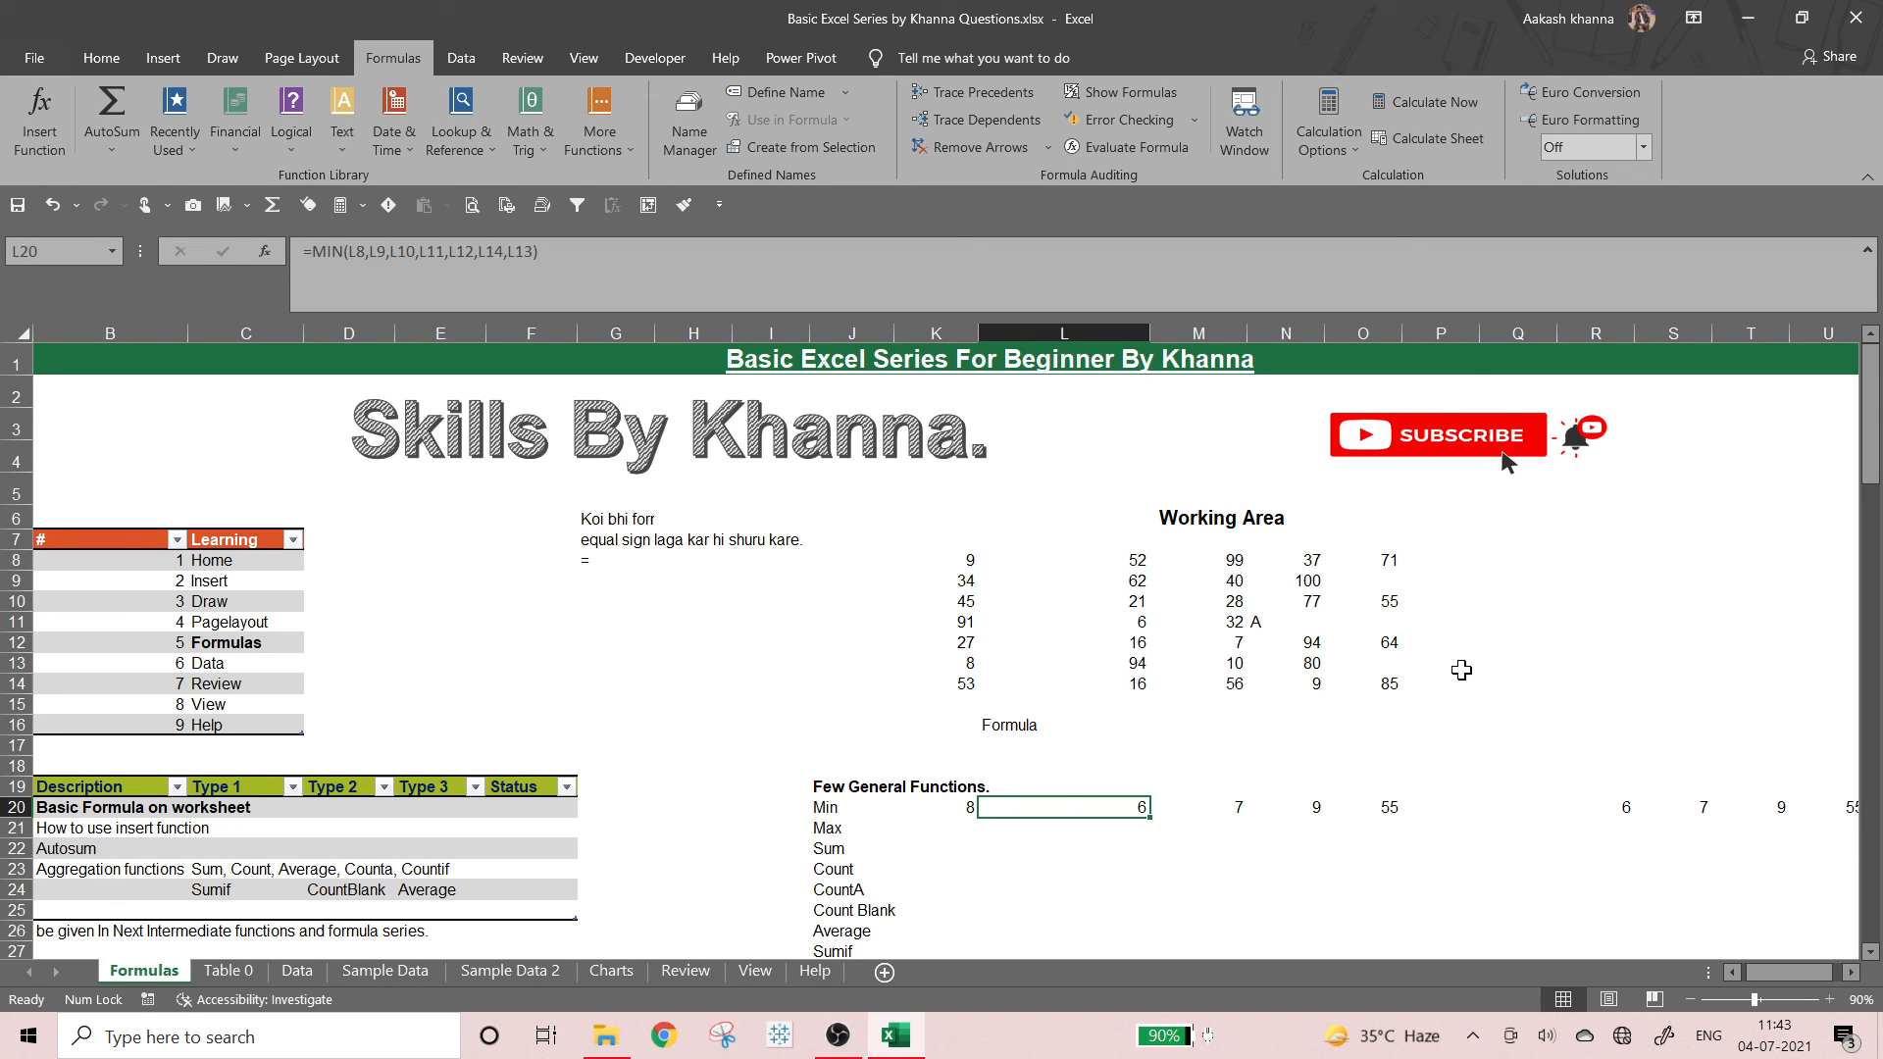
- Copy the MIN formula from L20 down into L21 of the Max row
key(ctrl+c)
key(Down)
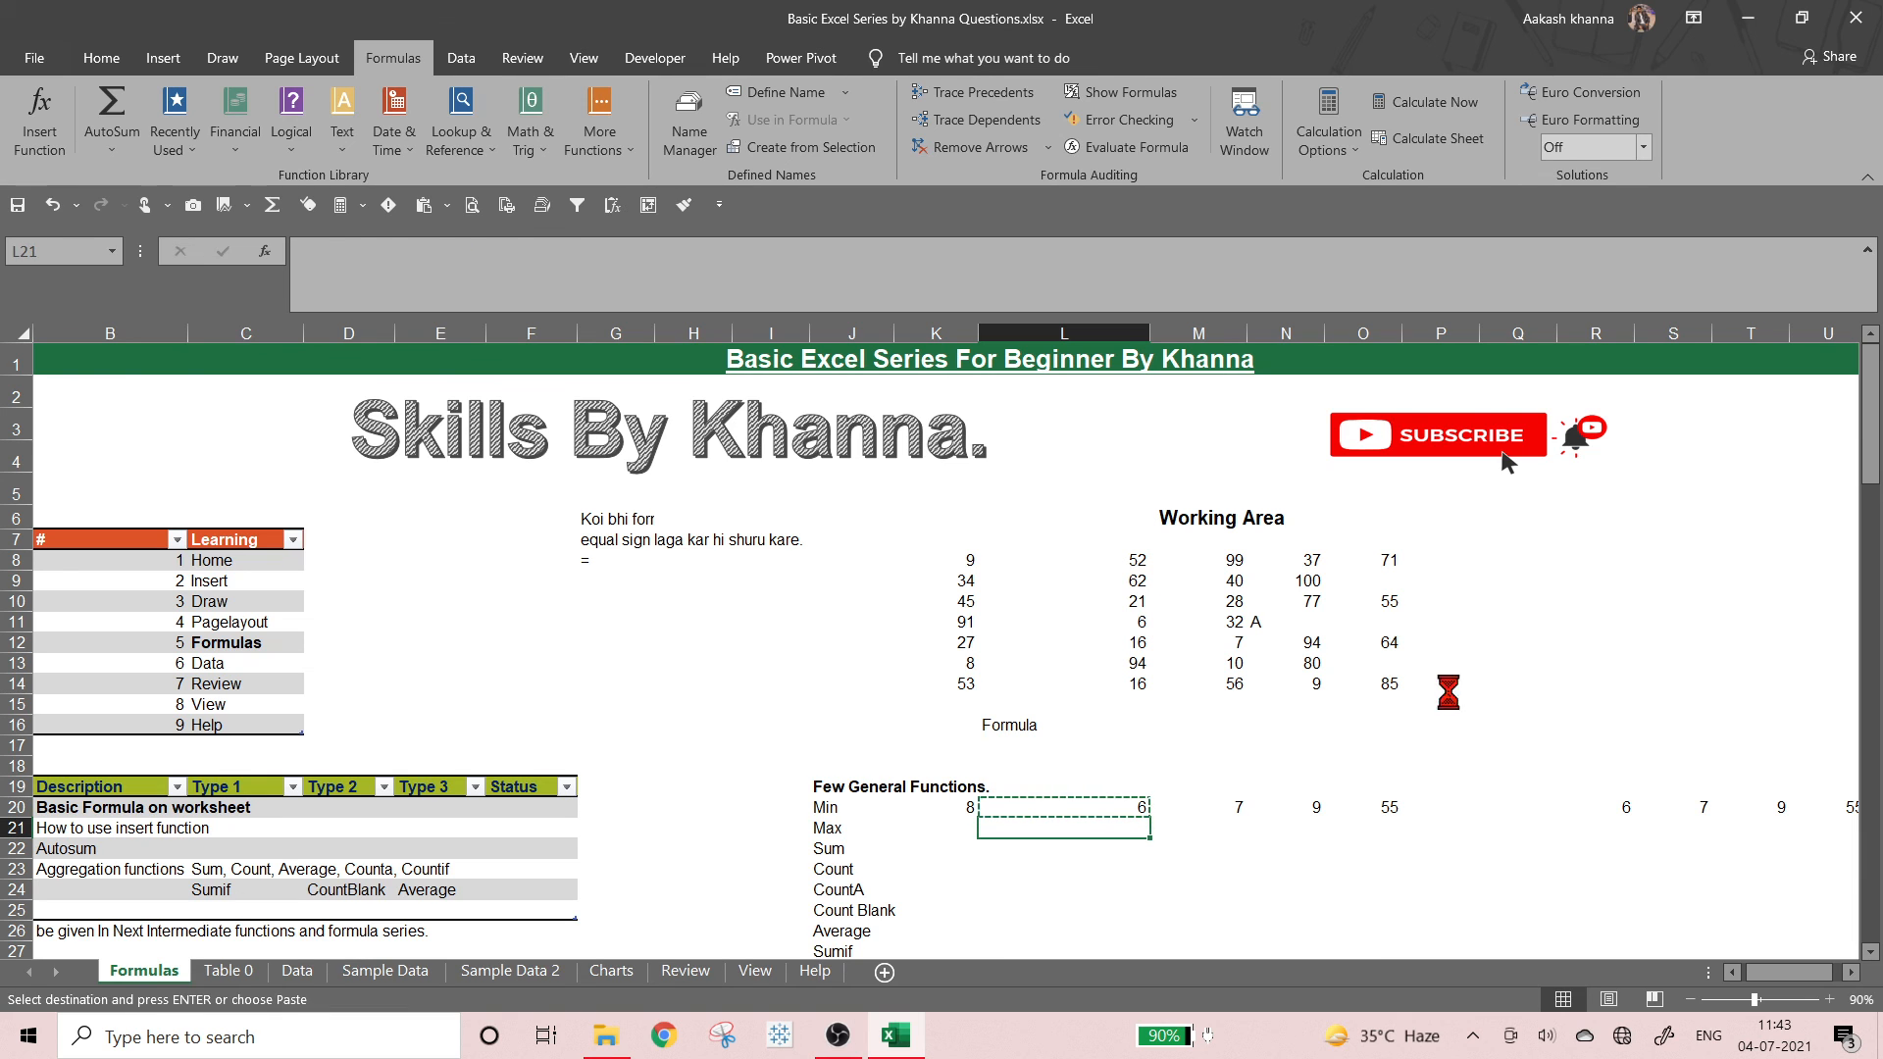
key(ctrl+v)
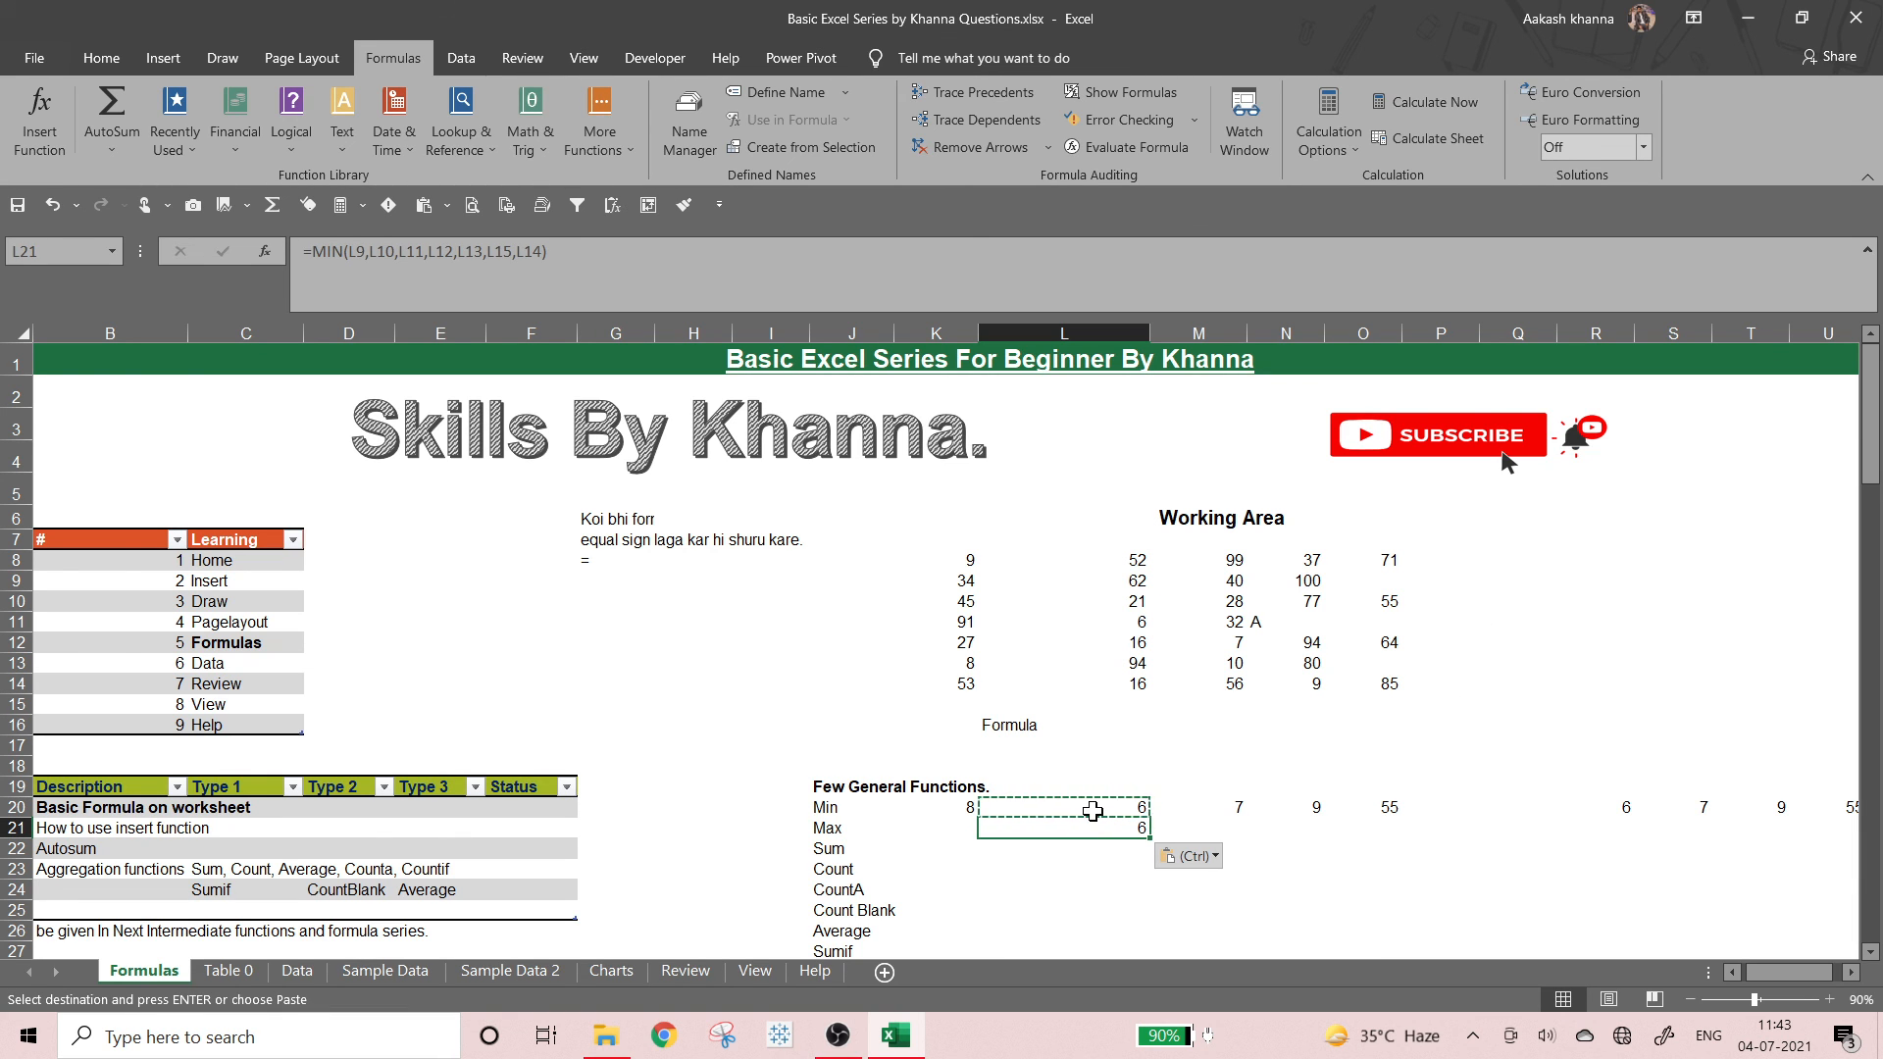
- Compare the references of the formulas in L20 and L21, examining the source cells L9:L15 in the working area
key(Up)
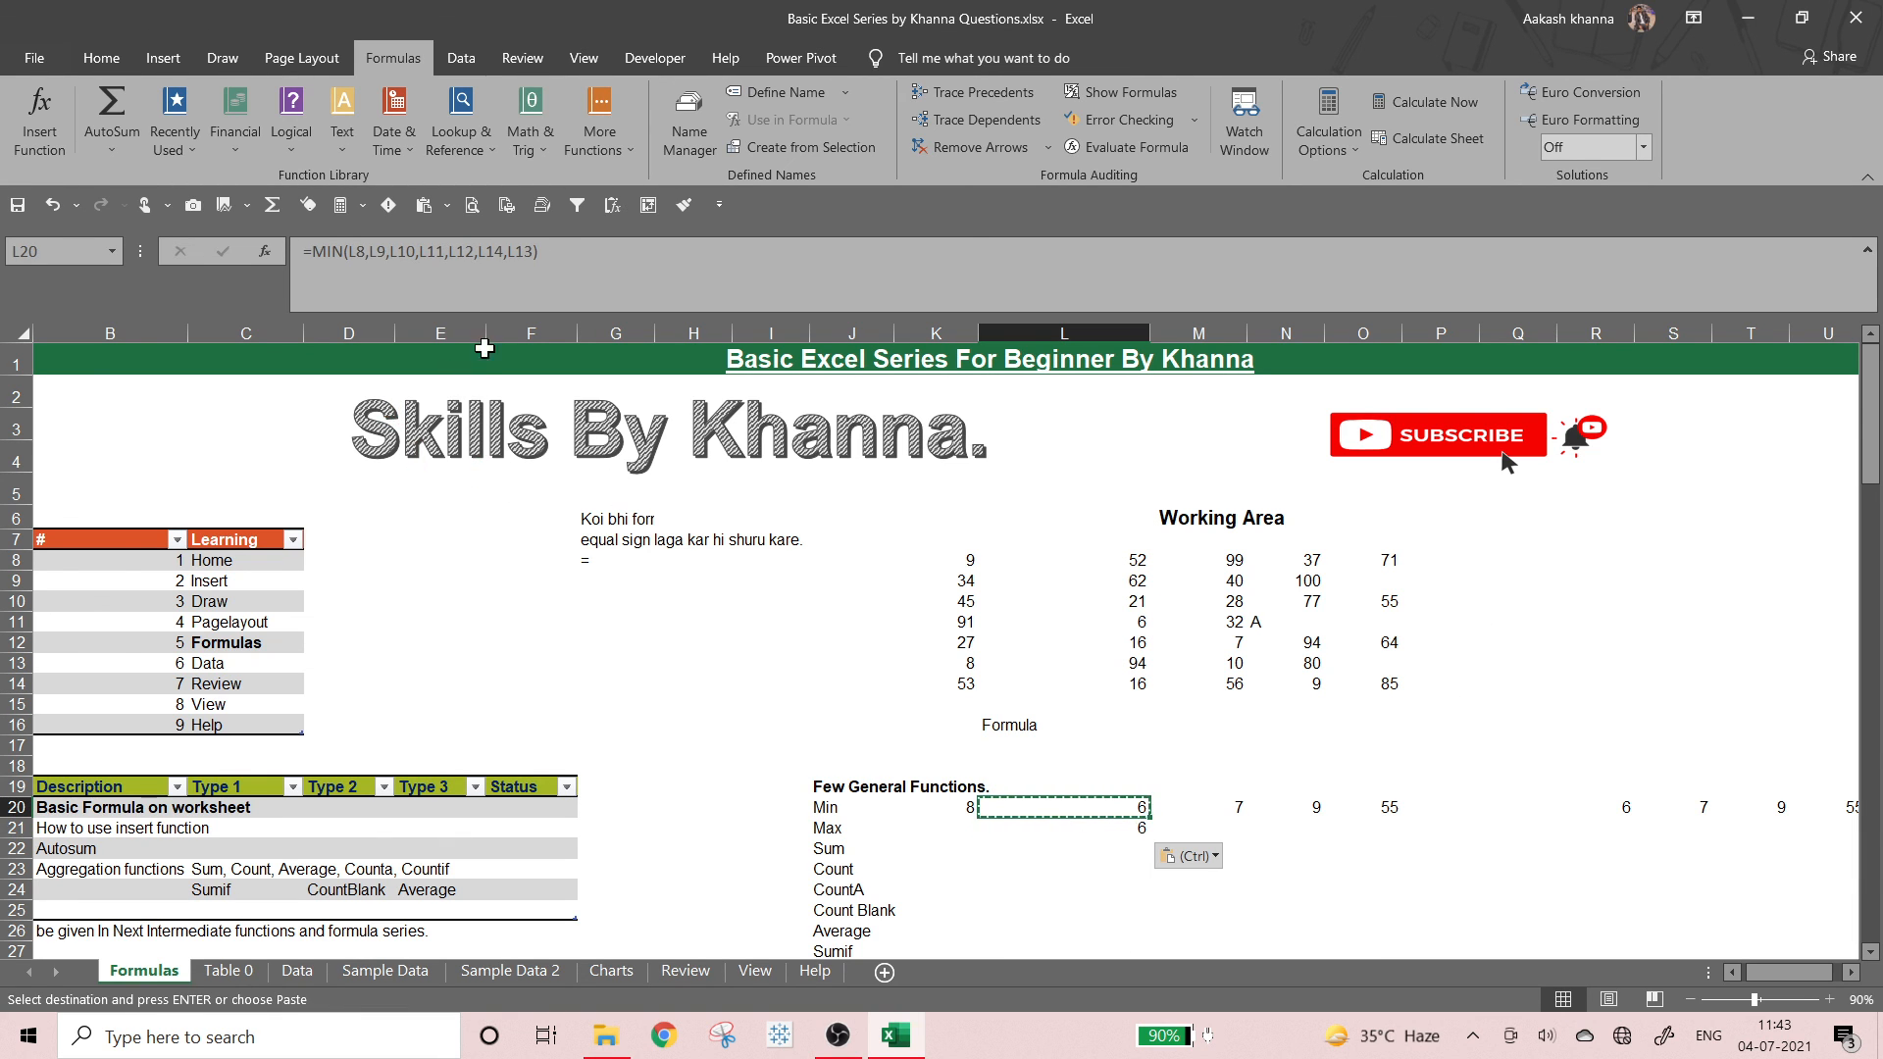
key(Down)
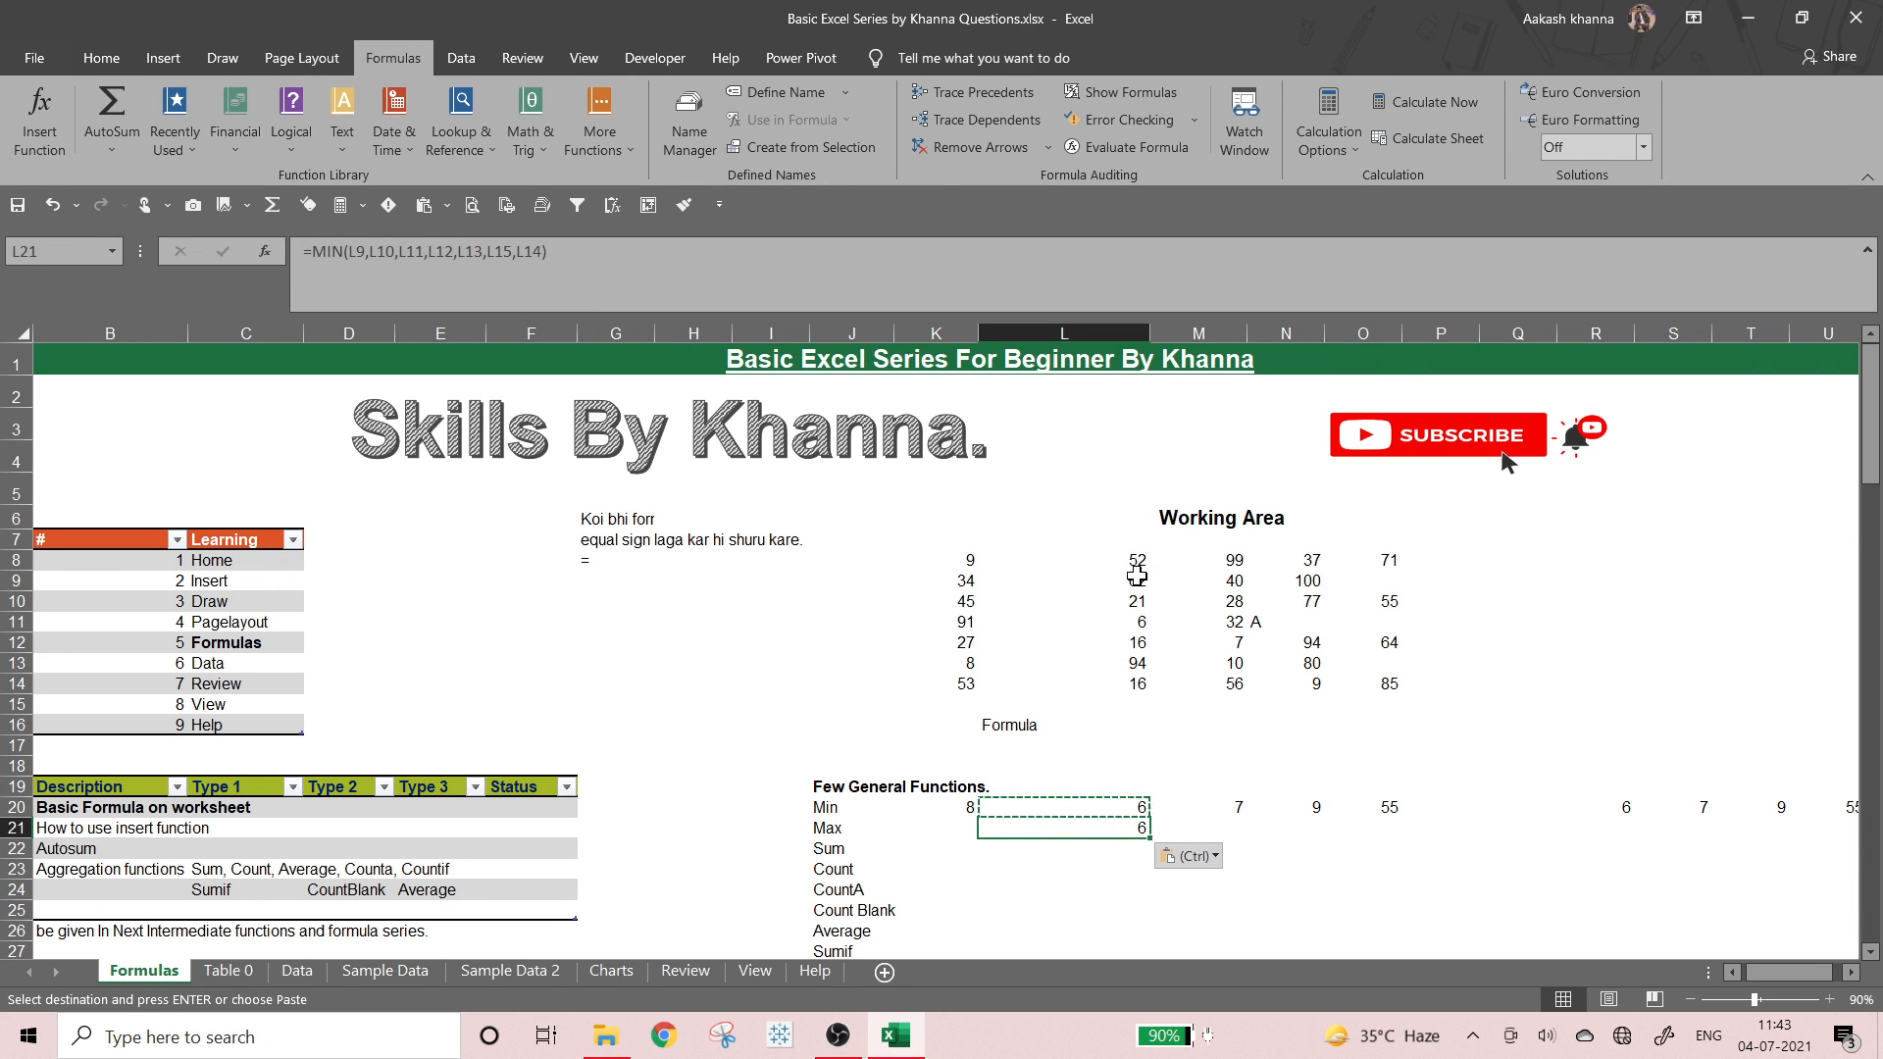
key(Up)
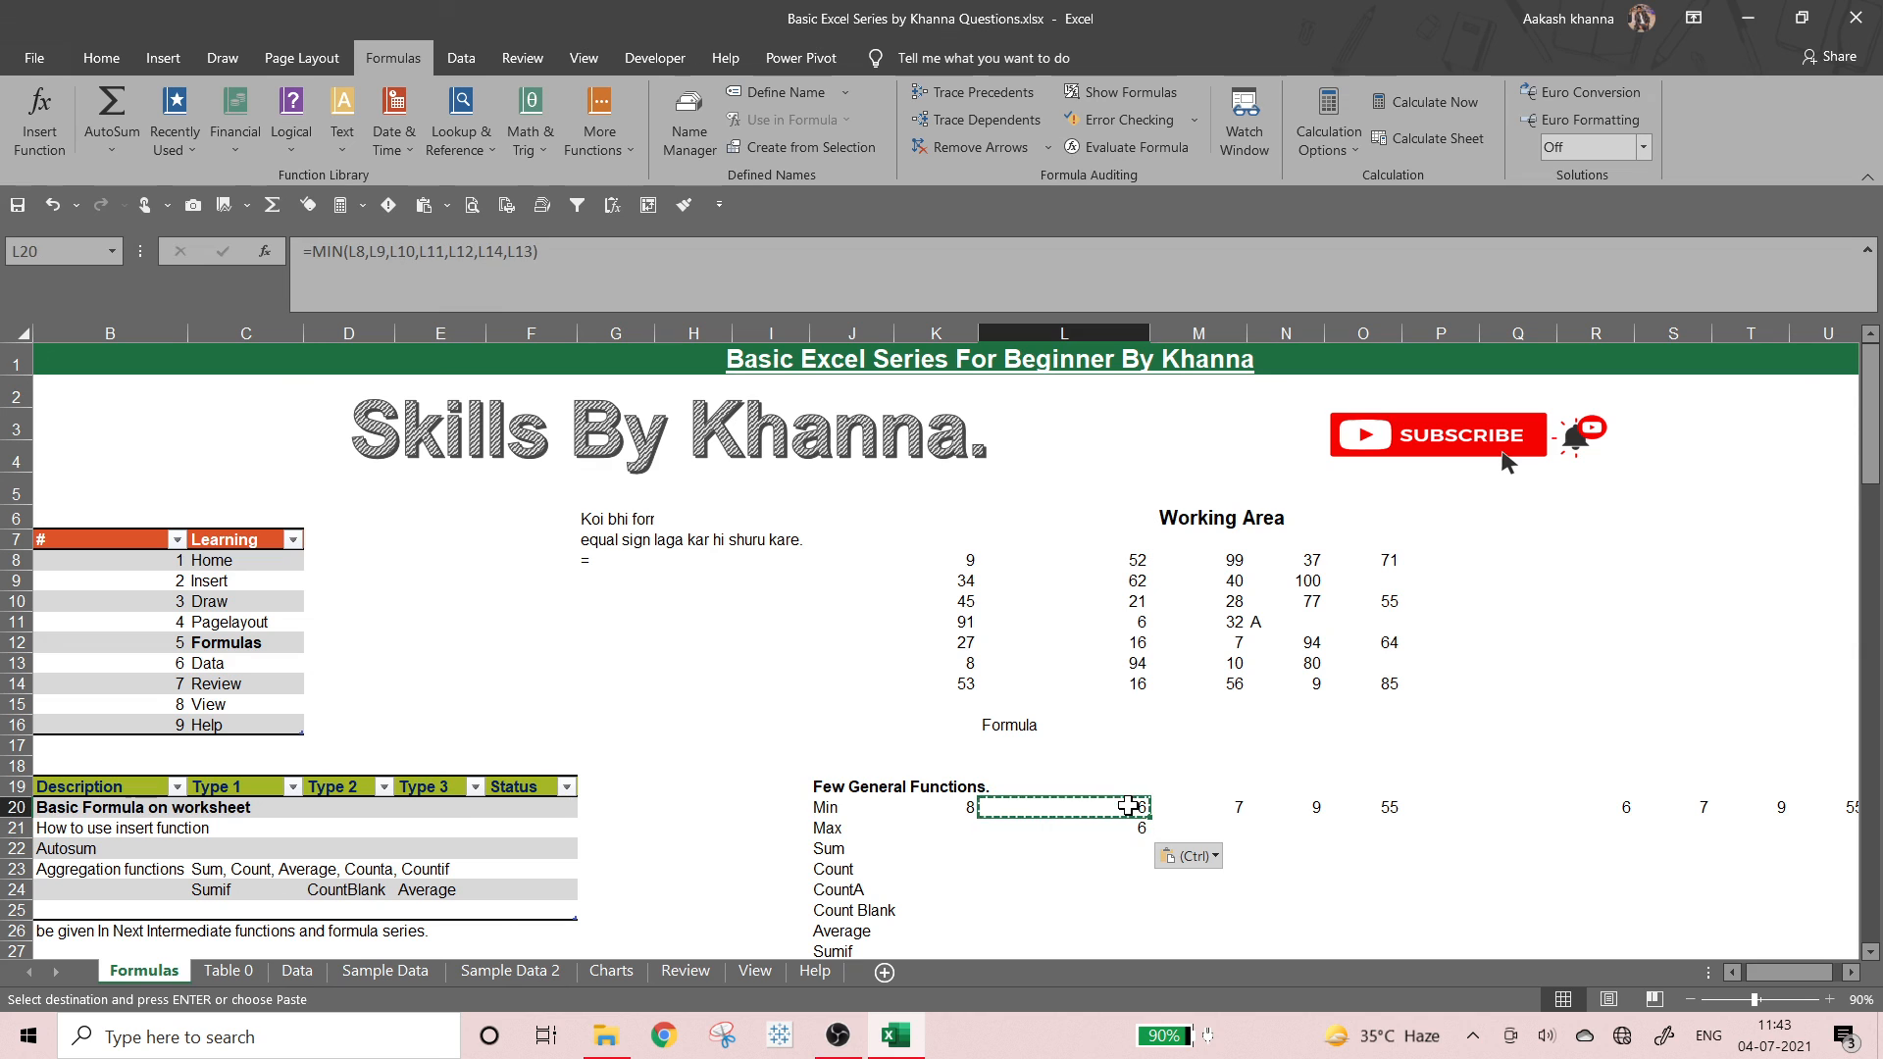
drag(1135, 582, 1138, 713)
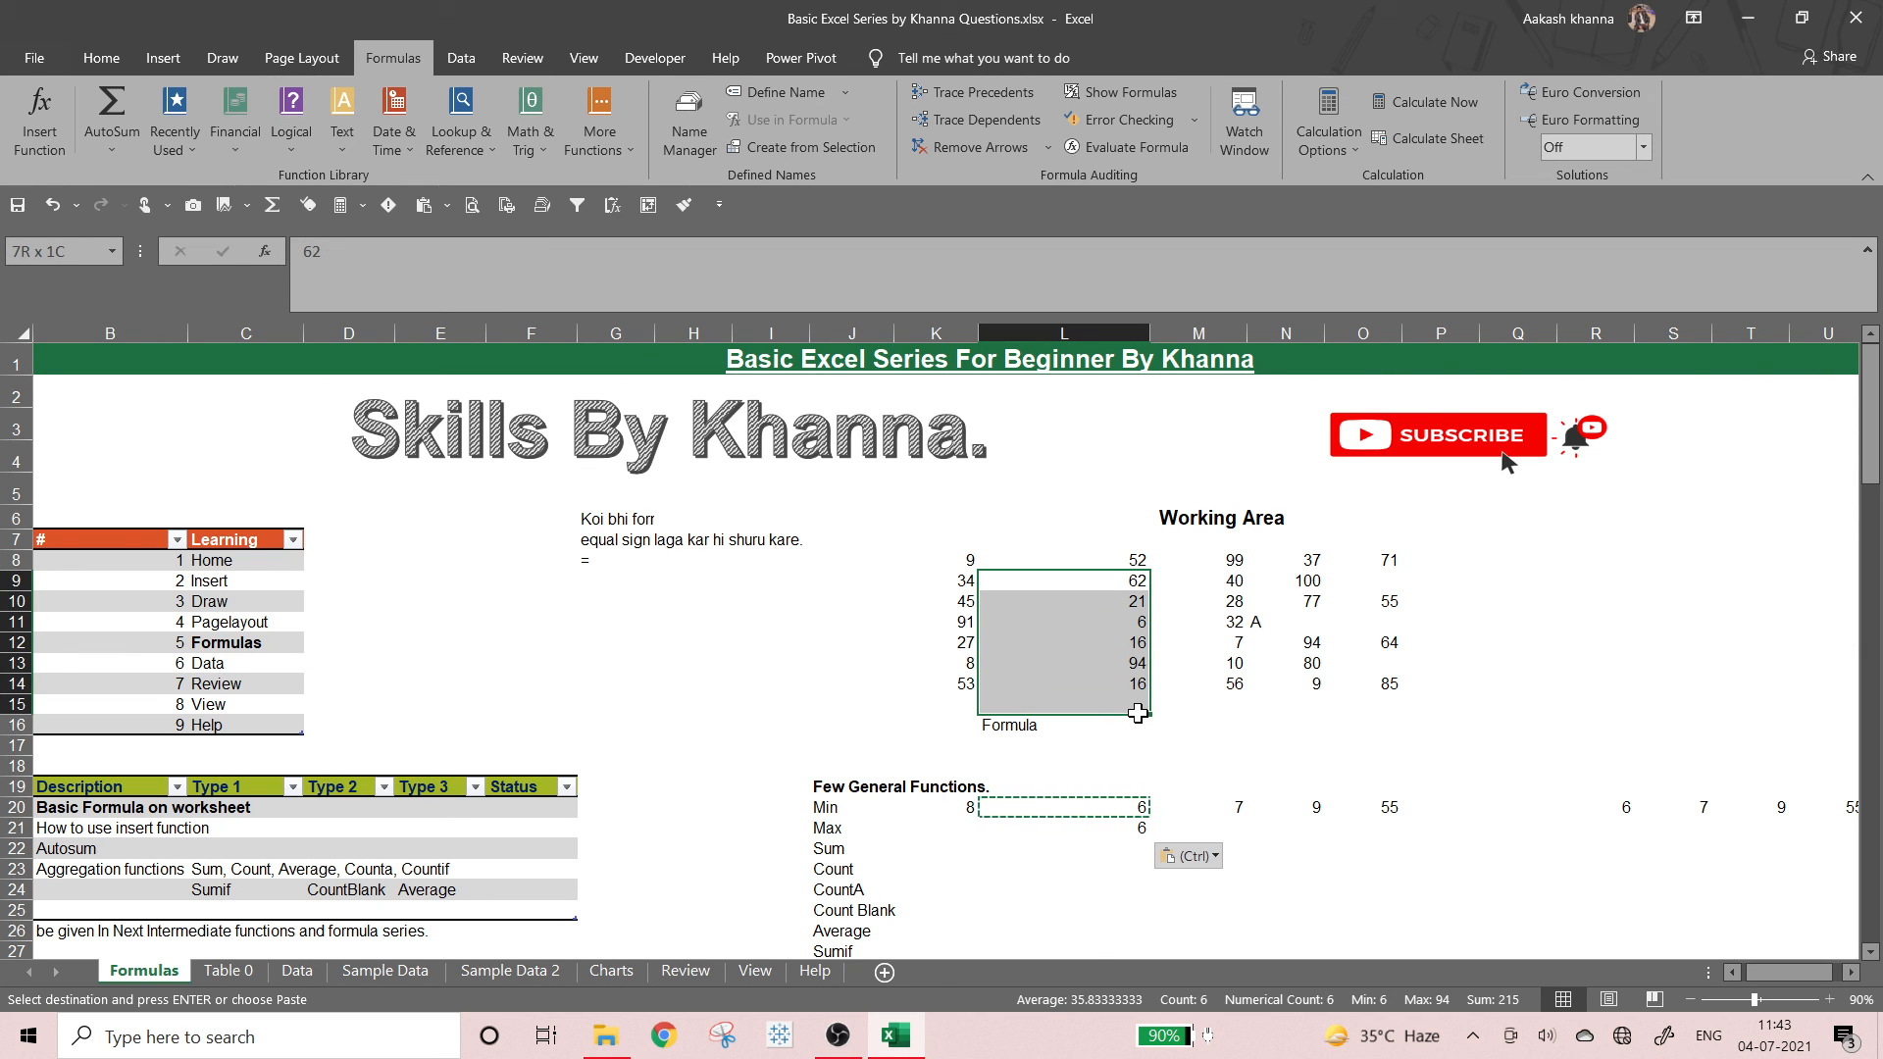
click(1100, 823)
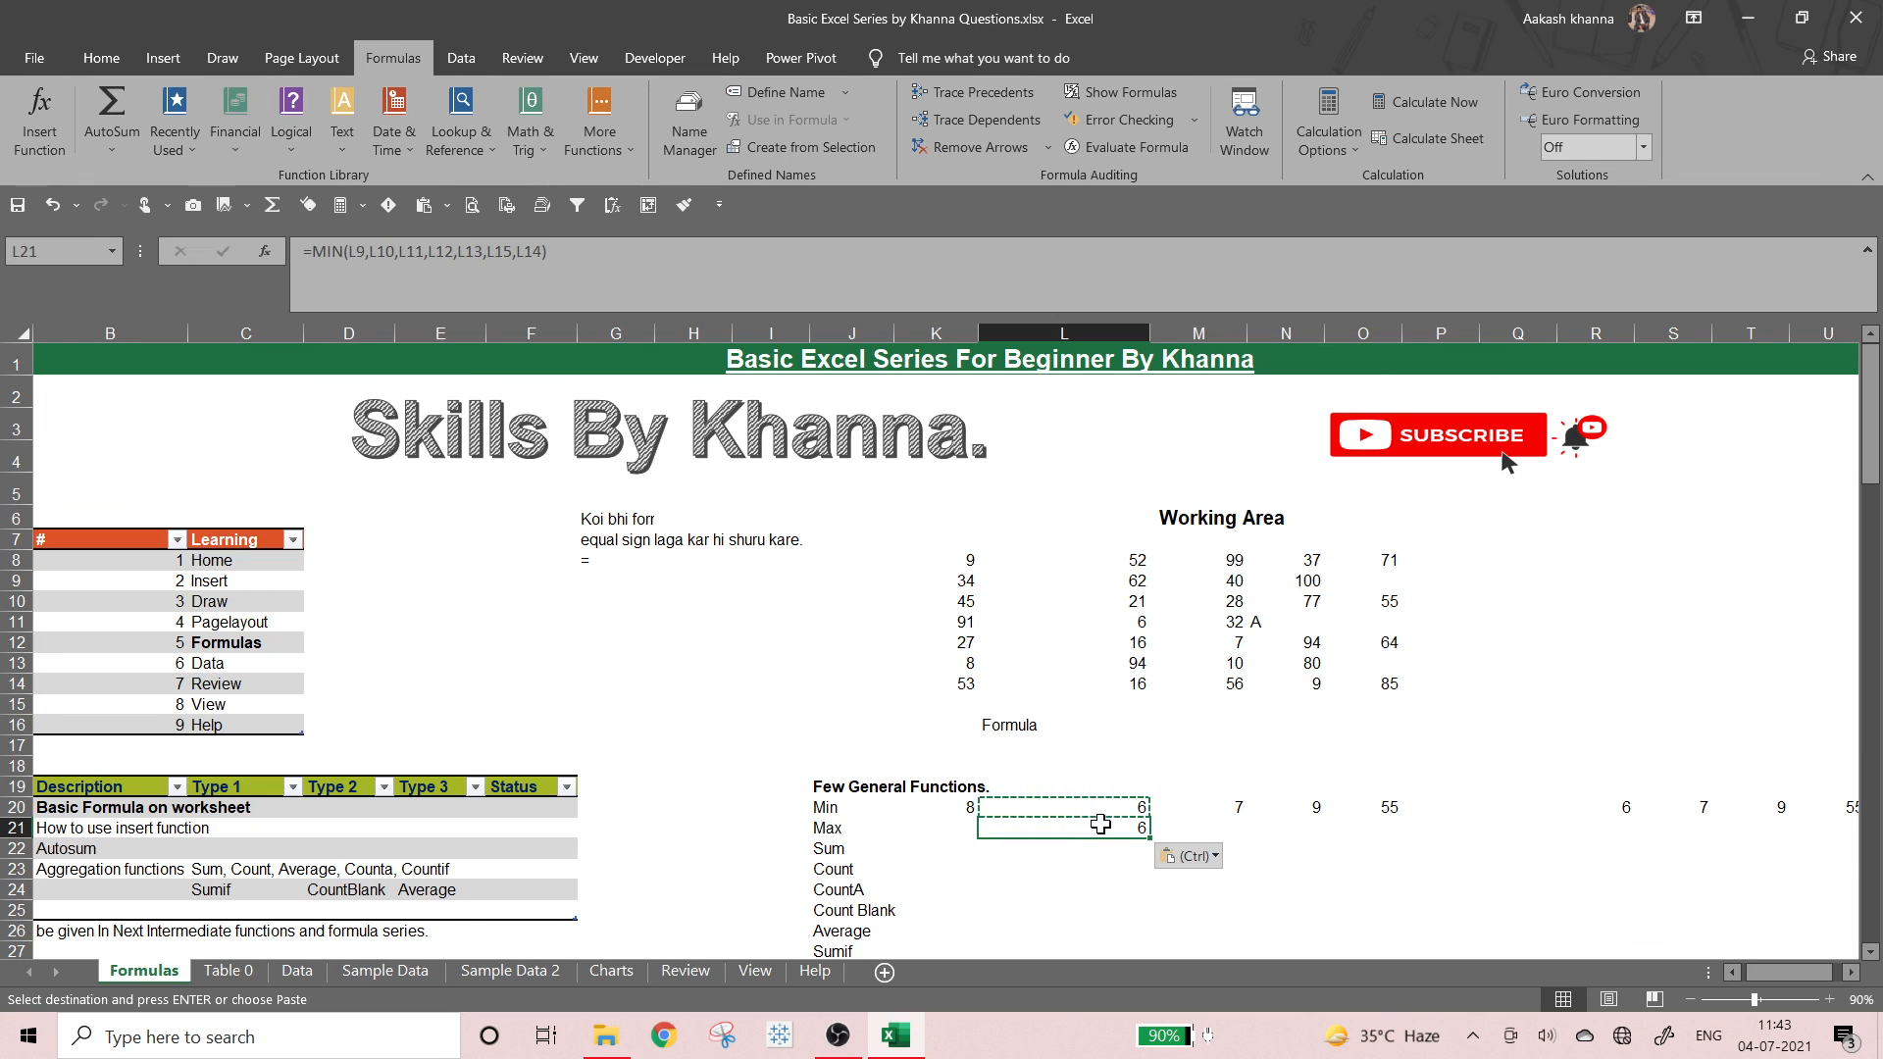
click(1127, 688)
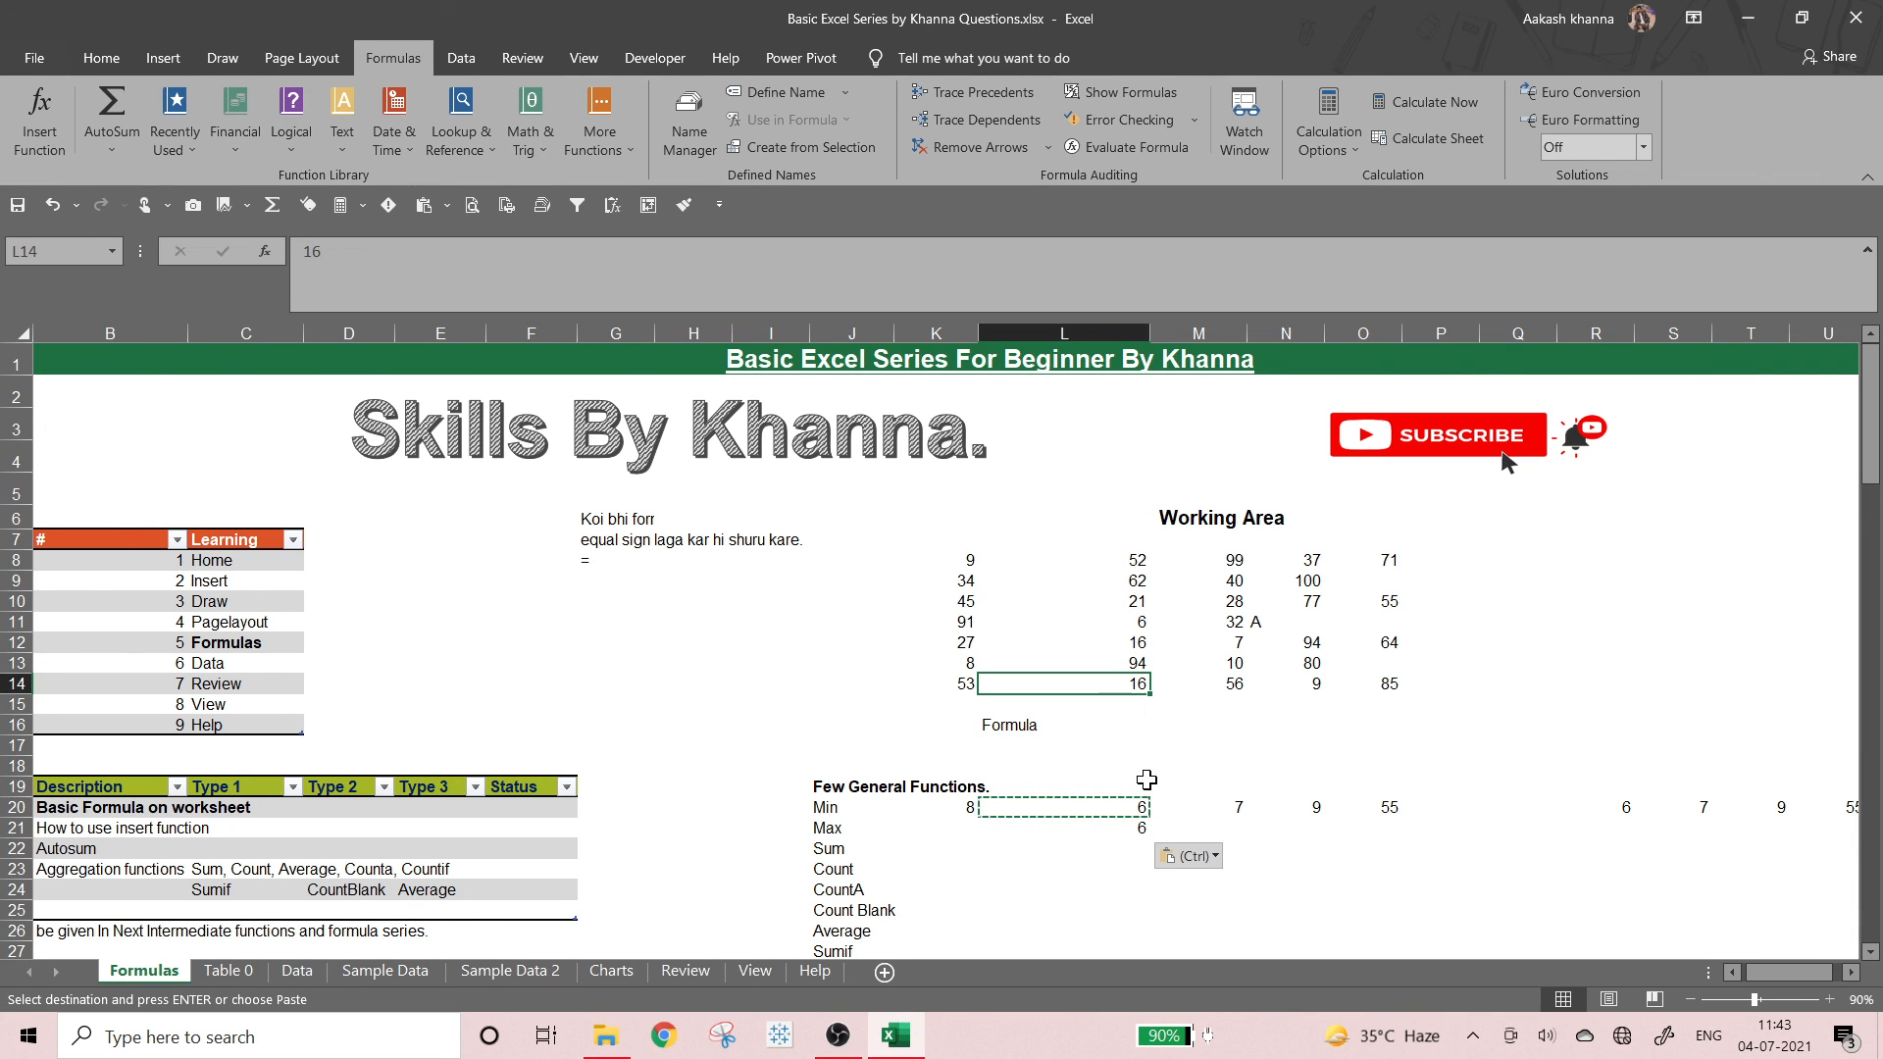
- Check the source cells L9:L14 against the copied MIN formula in L21 and clear that formula from the Max row
drag(1135, 582, 1135, 676)
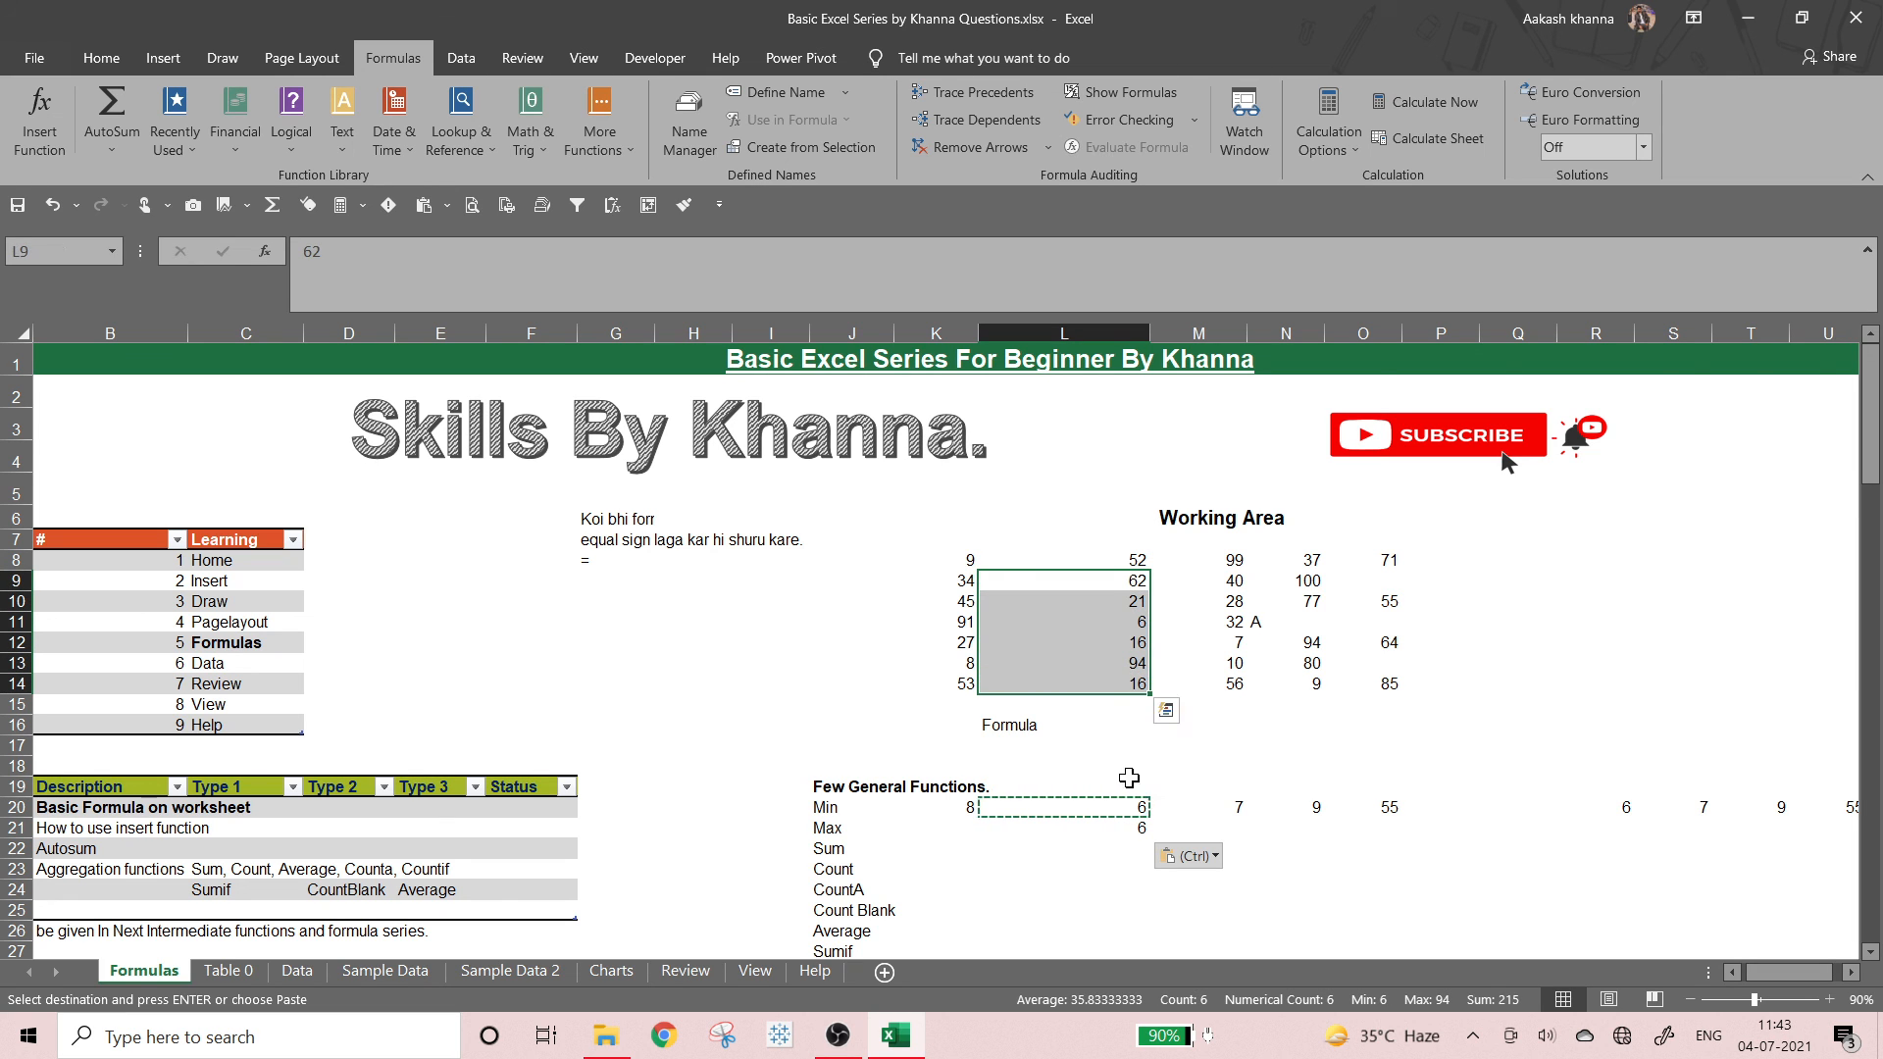
click(1121, 831)
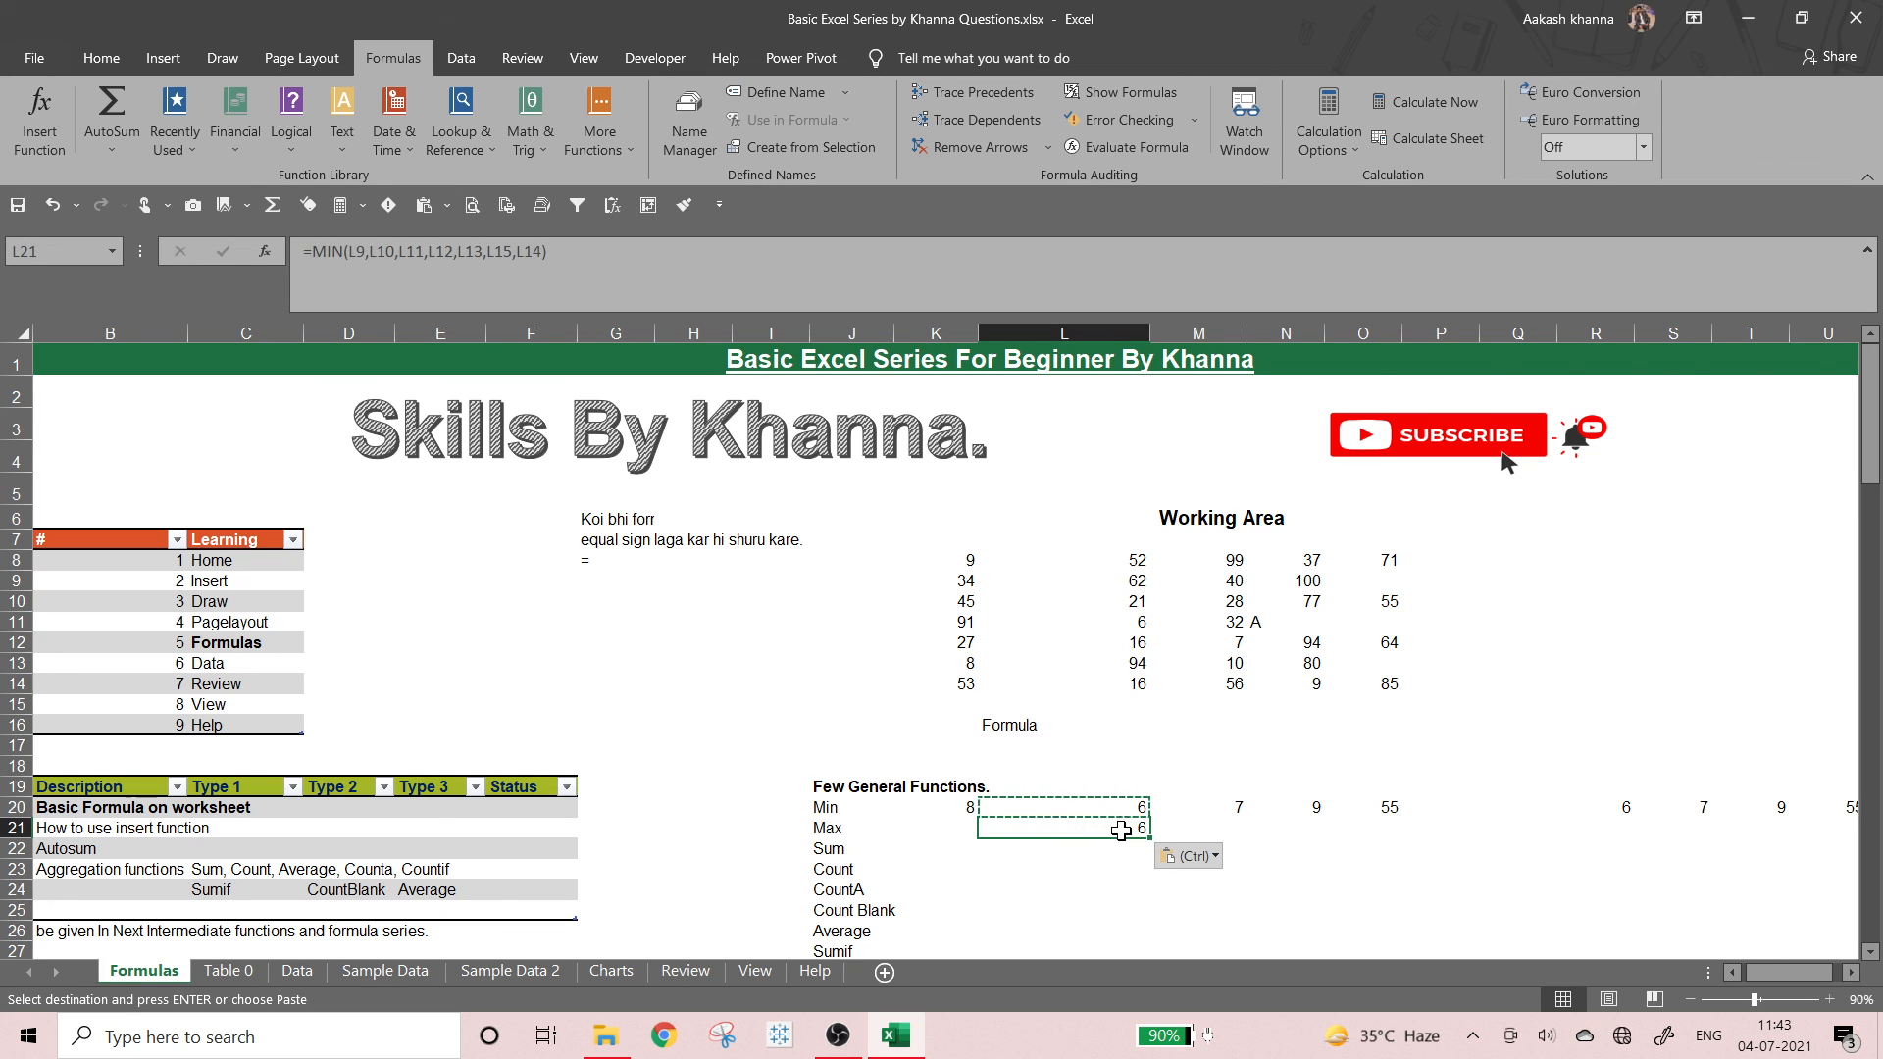
key(Delete)
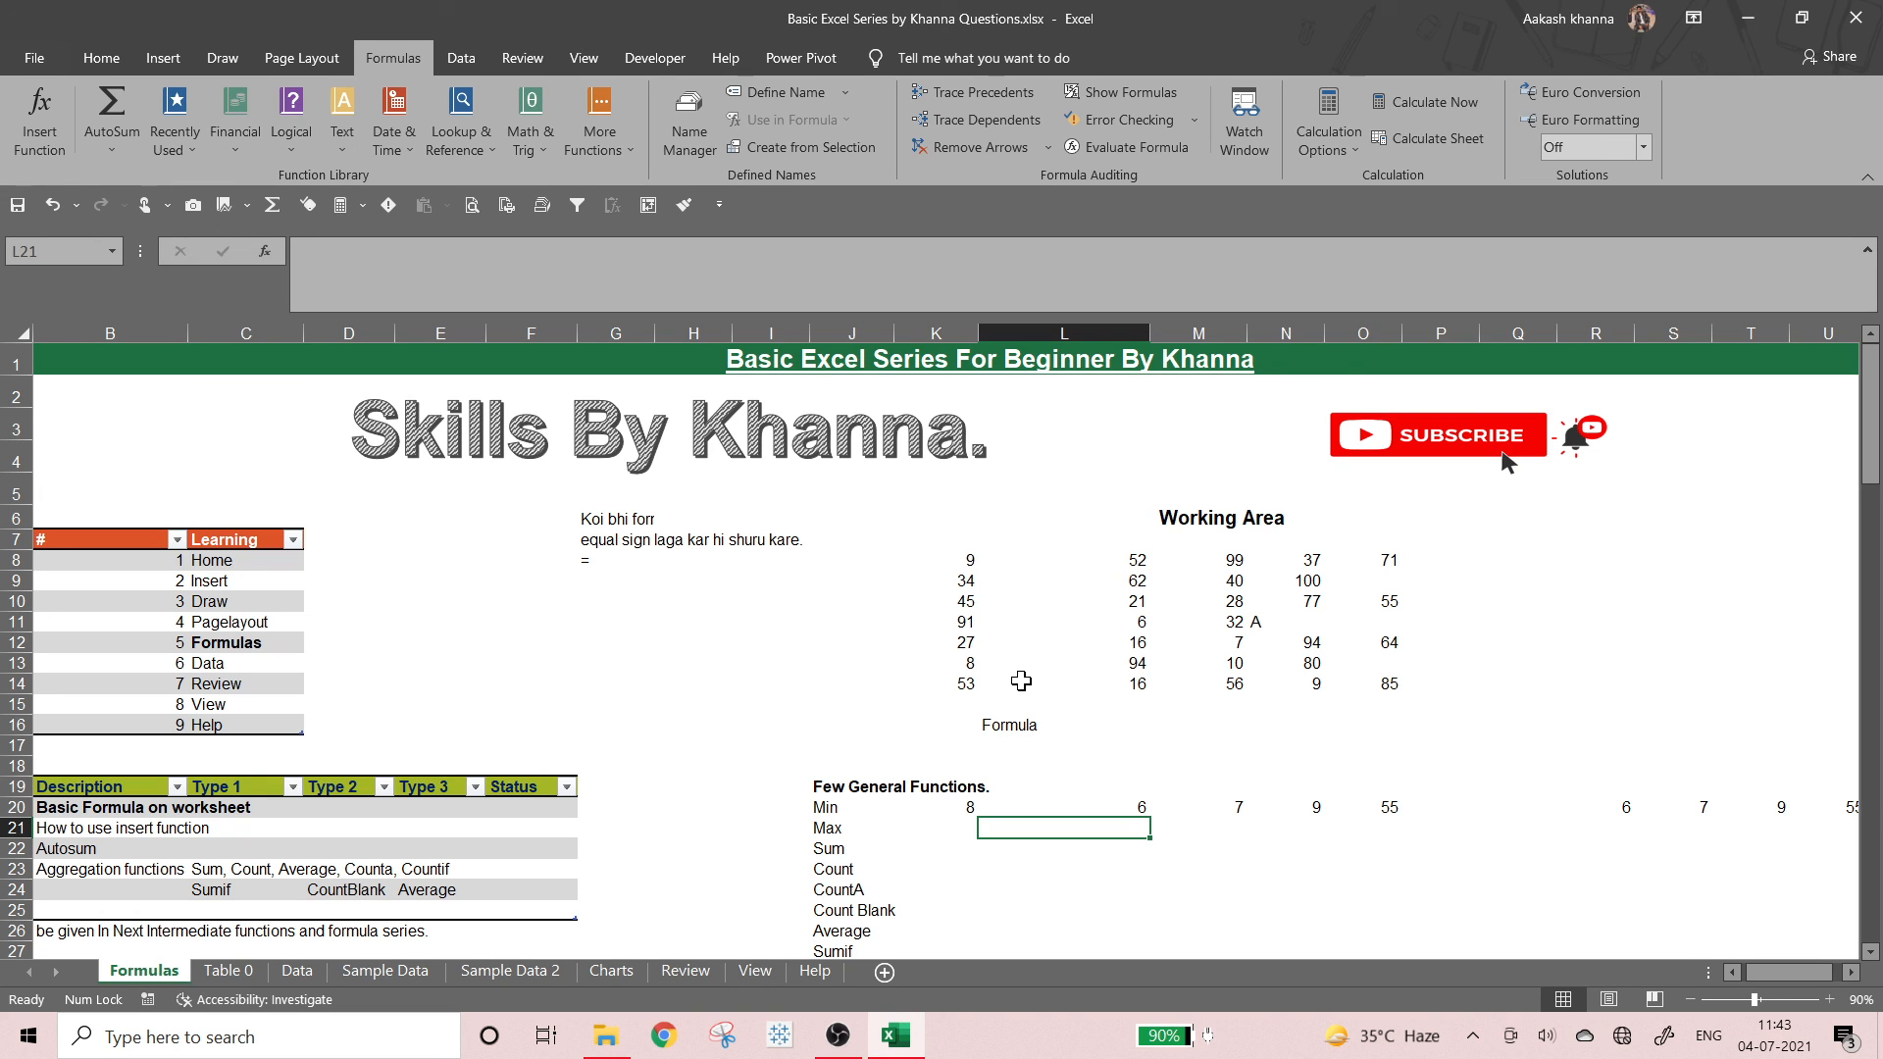
- Examine which aggregates, such as Average, Count, Minimum, Maximum and Sum, are enabled for the status bar
right_click(1134, 1002)
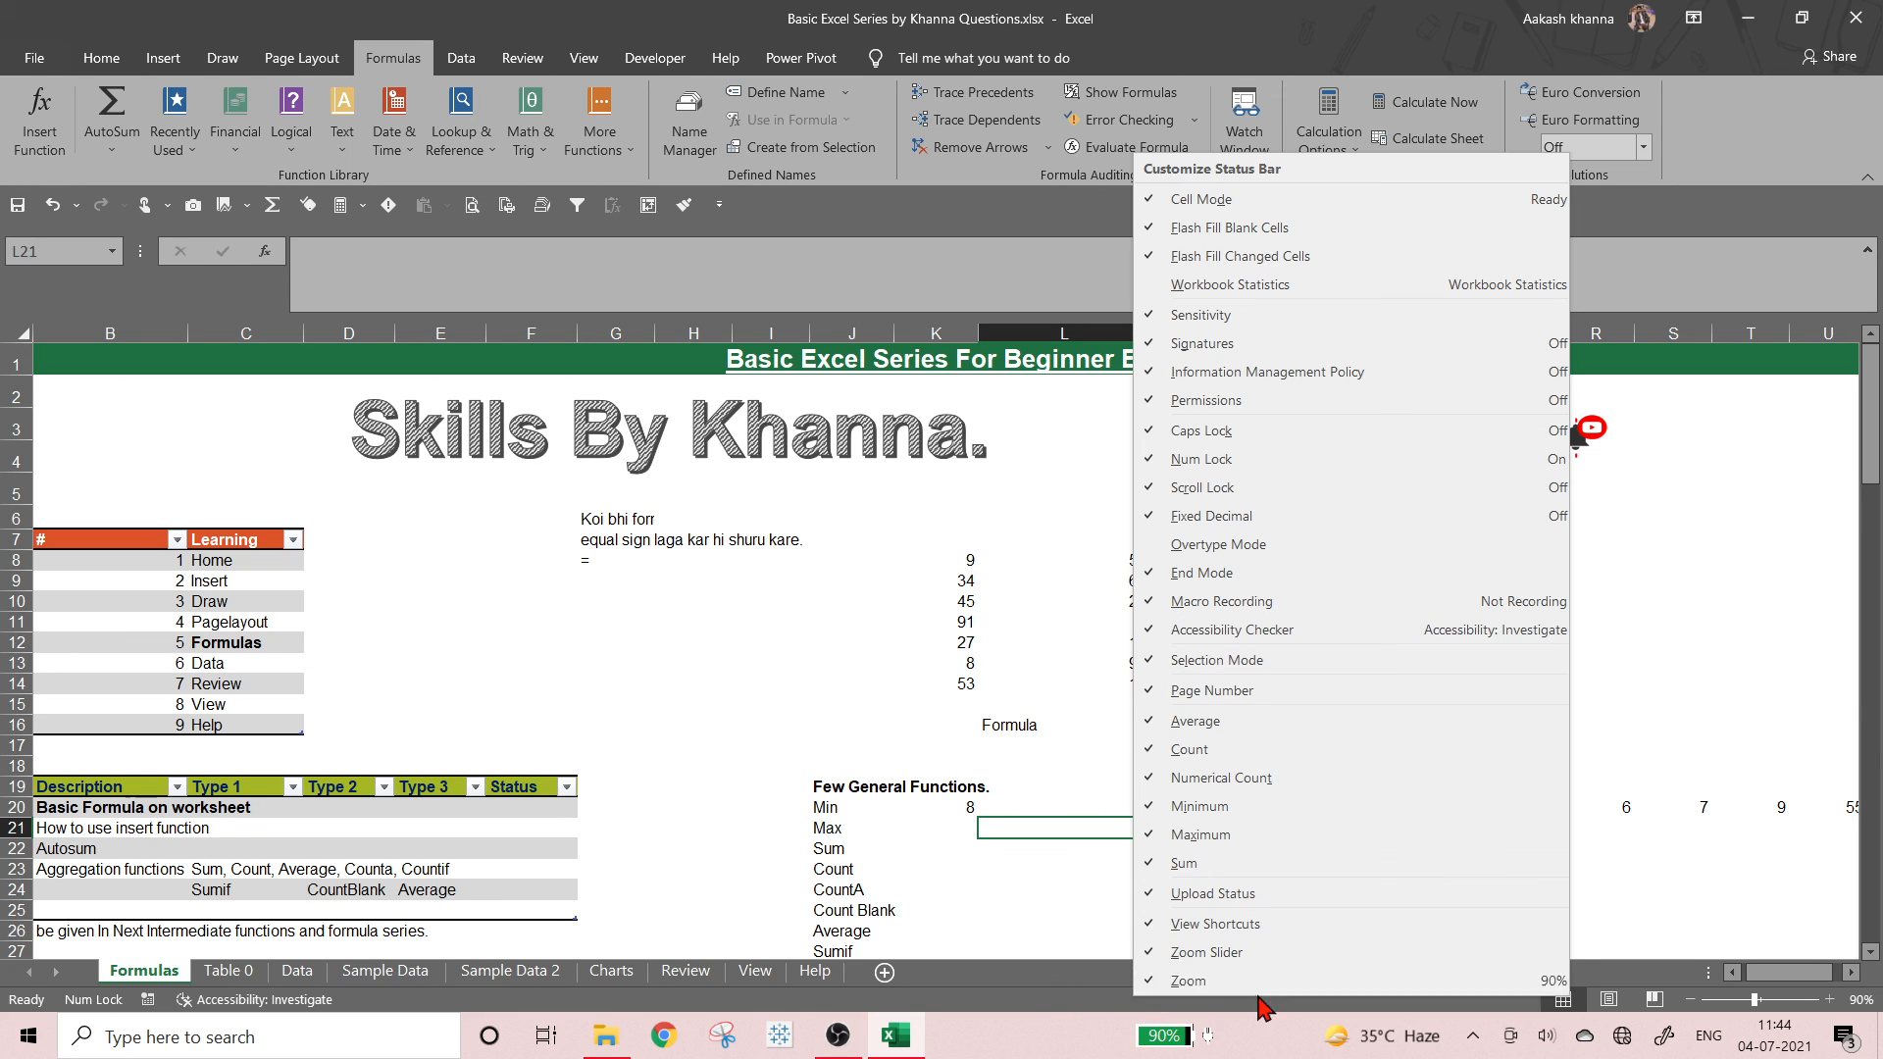
click(1047, 1020)
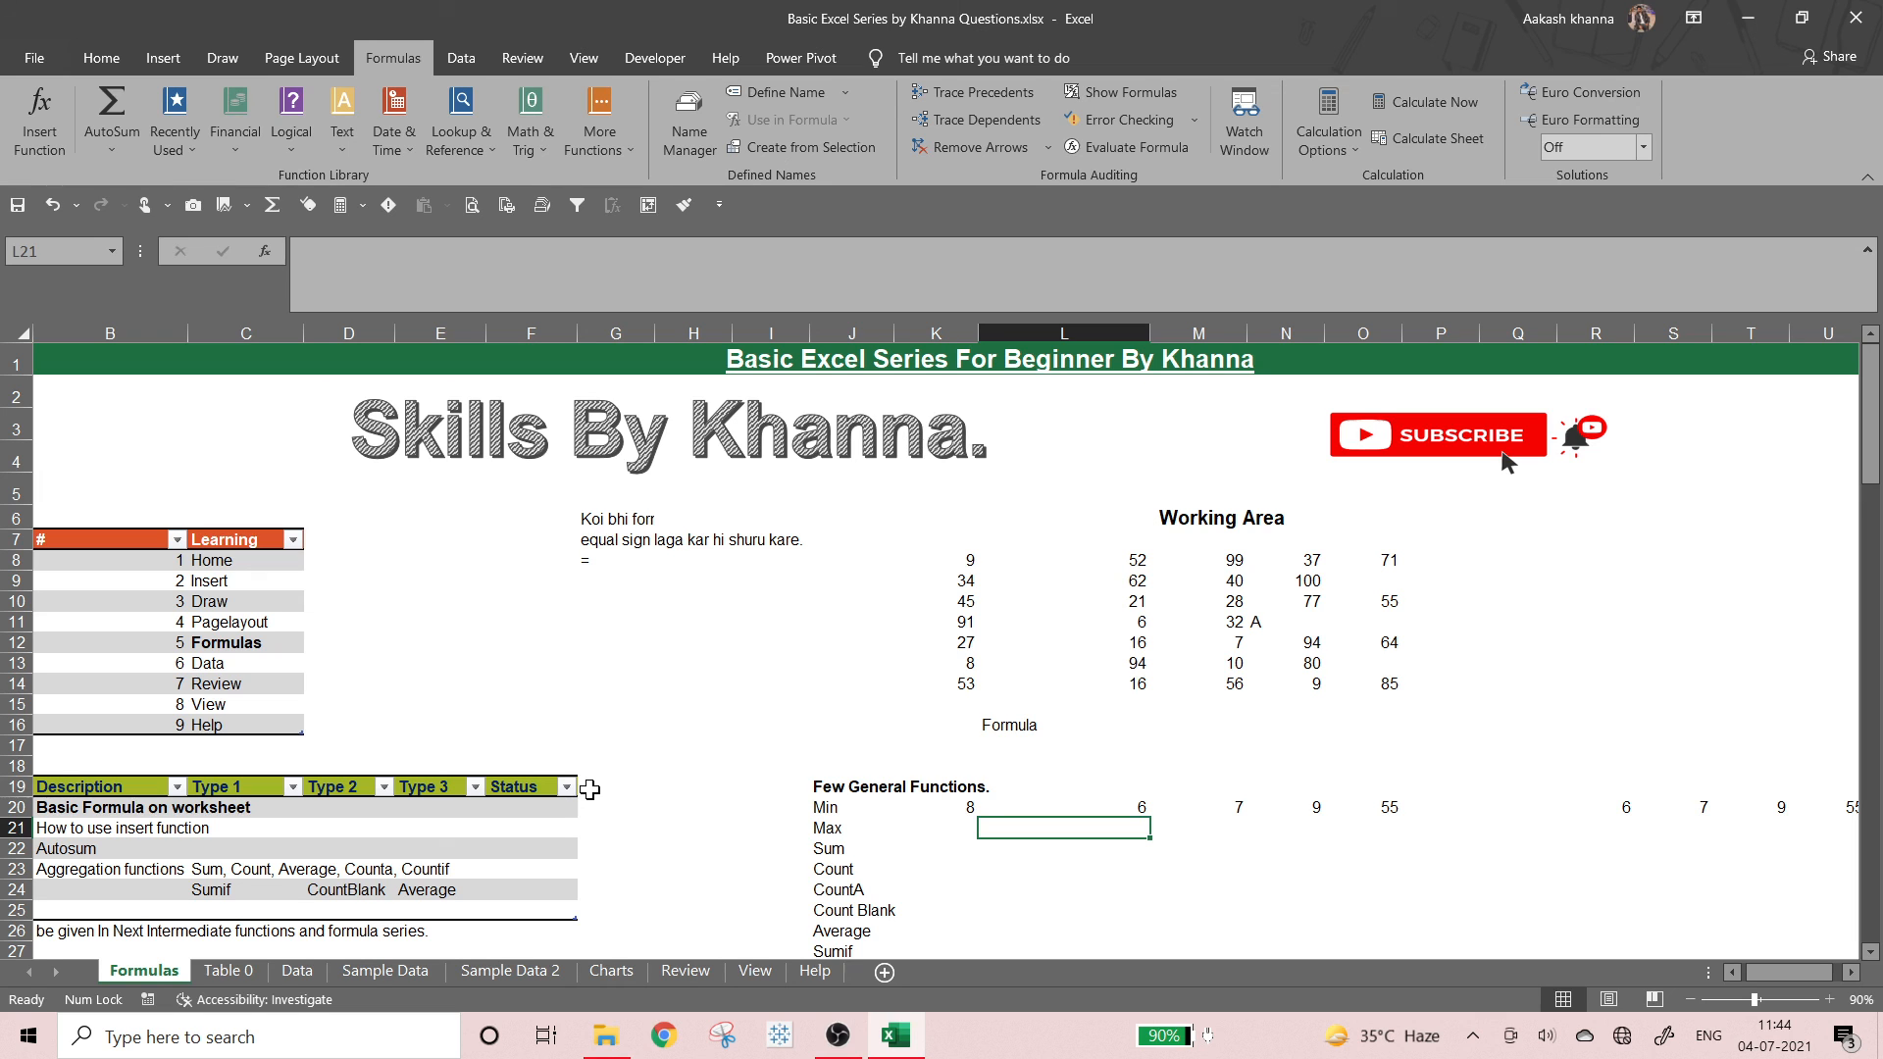
scroll(835, 714, down, 1)
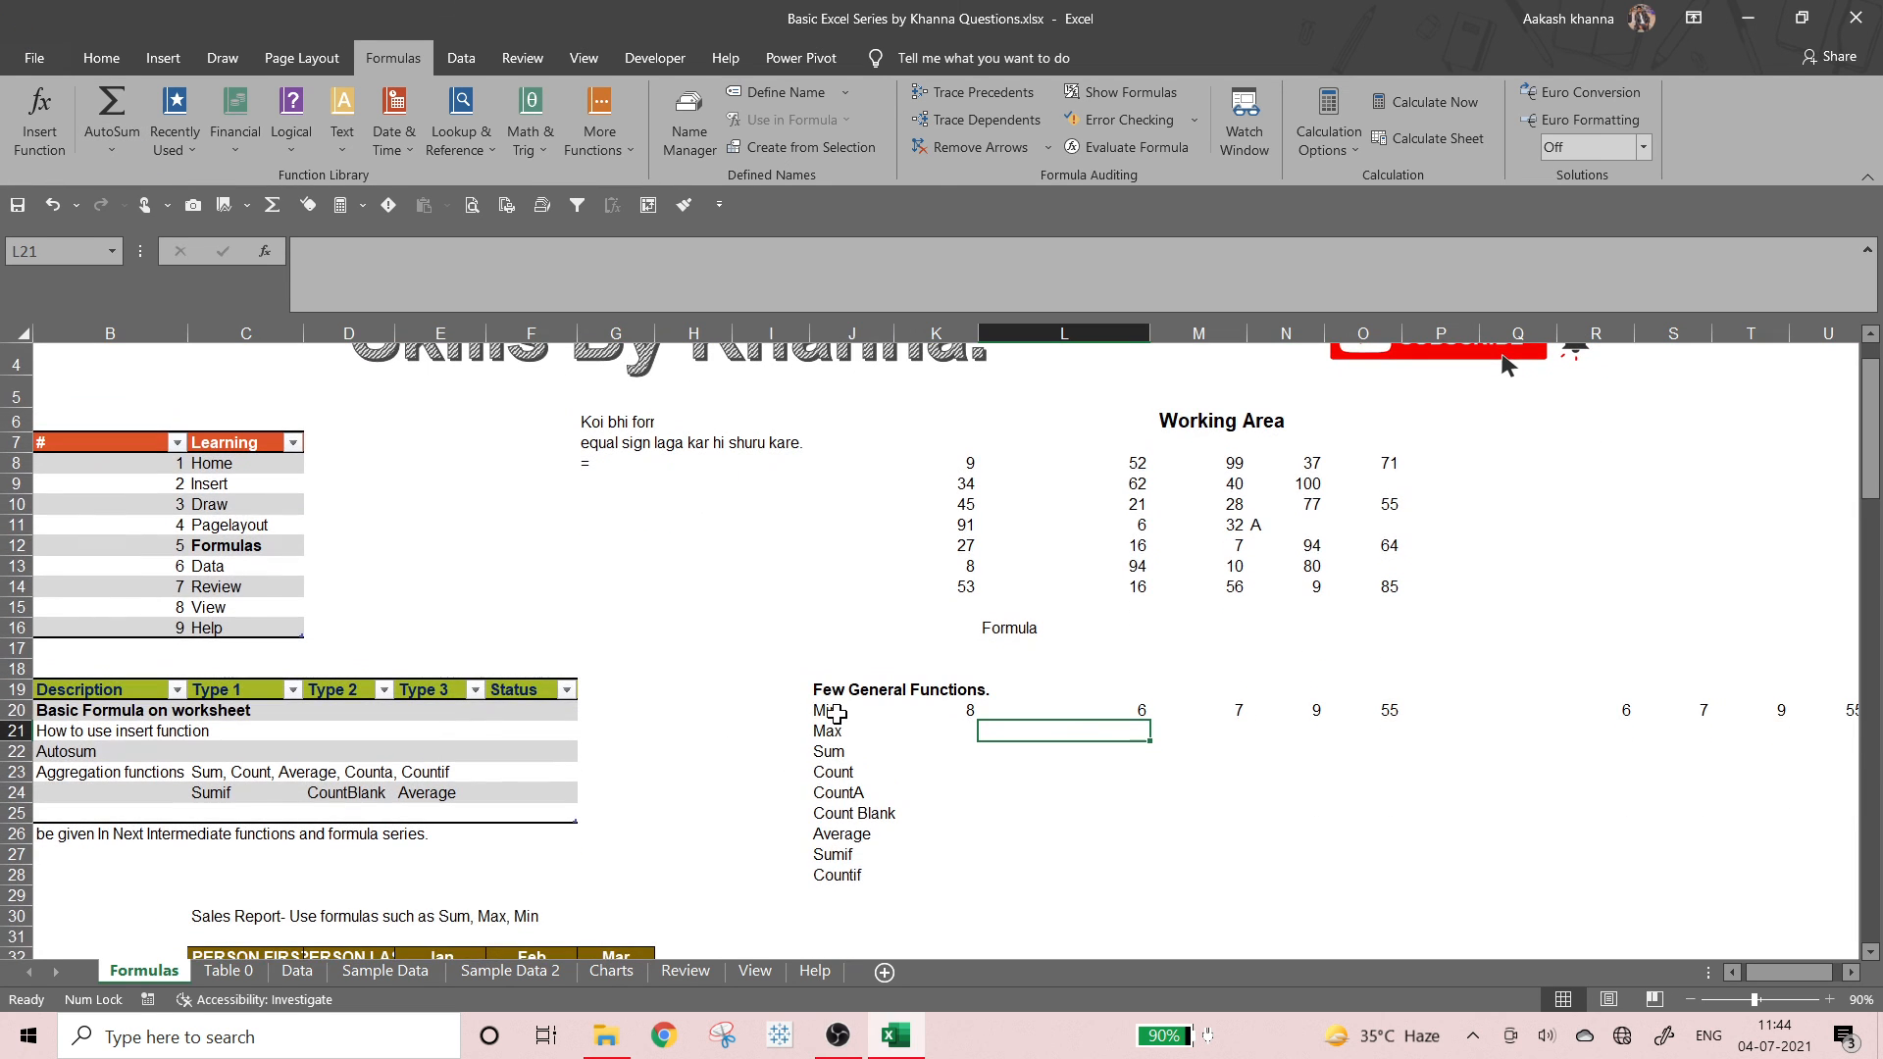